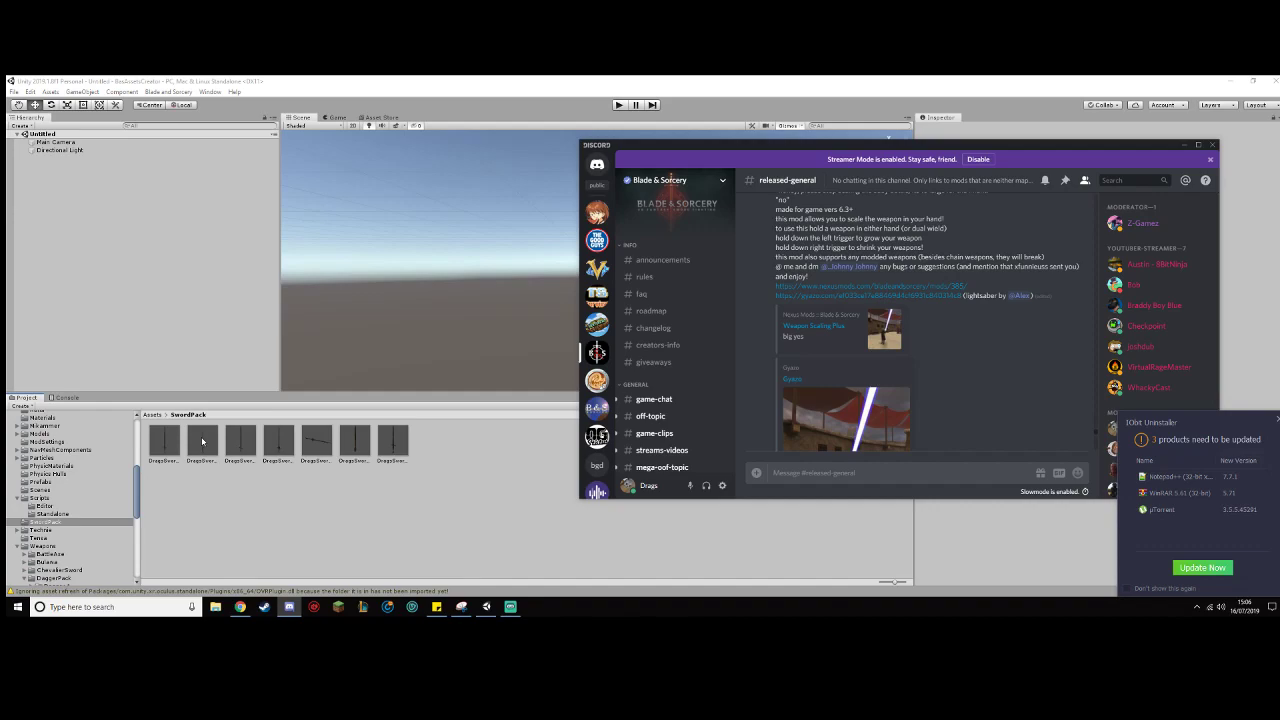
Step: Switch to Chrome and open the Longsword (Hand and A Half) model from the Sketchfab Melee Weapons collection
left_click(240, 606)
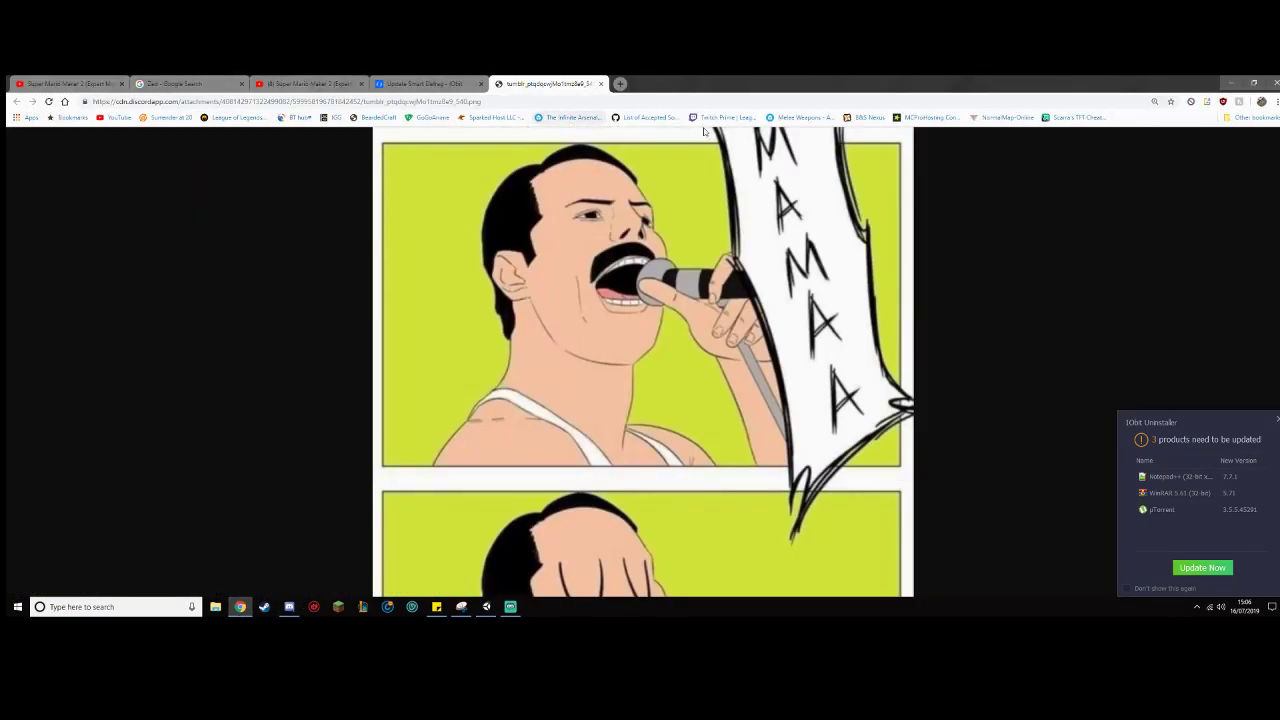
left_click(797, 119)
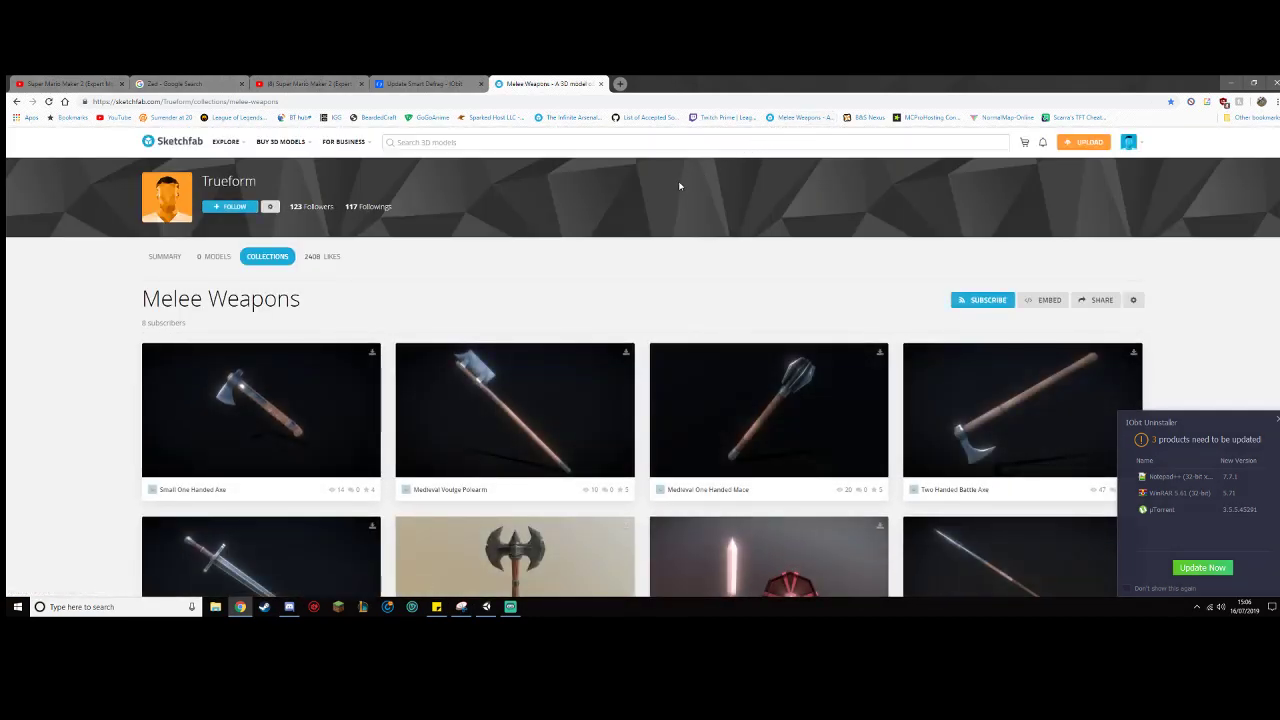
scroll(628, 276, "down", 3)
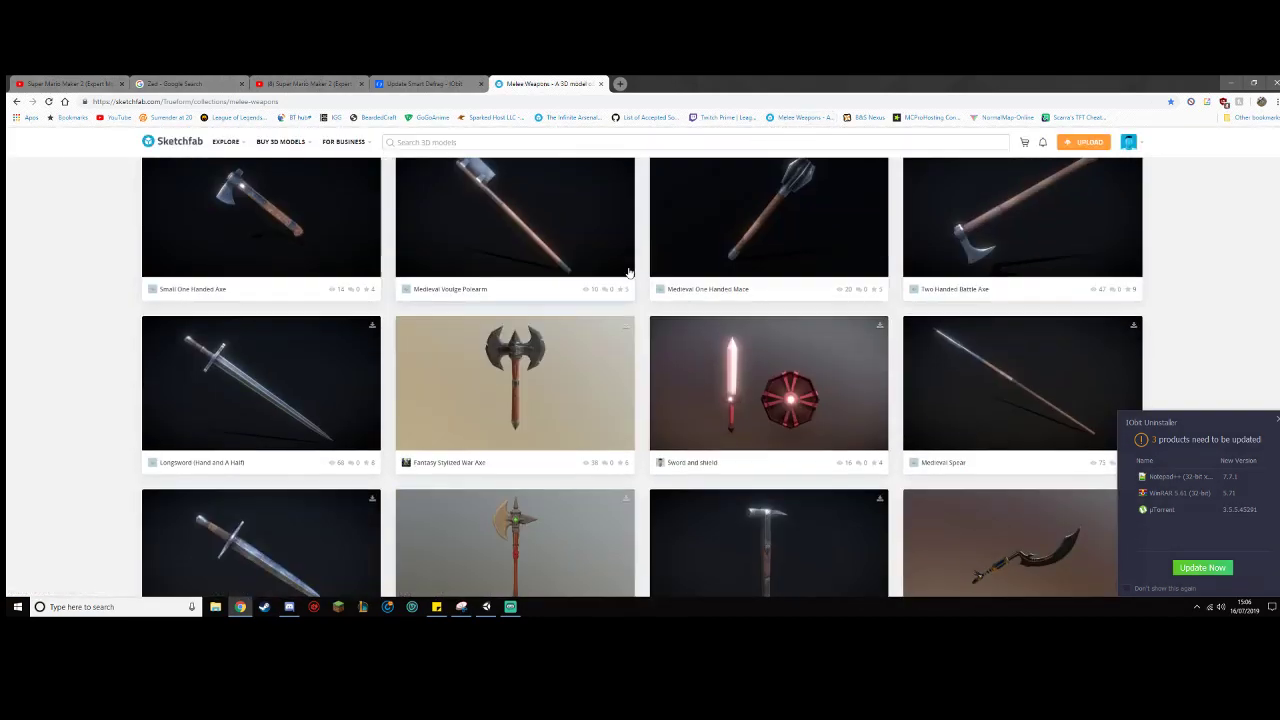
left_click(311, 388)
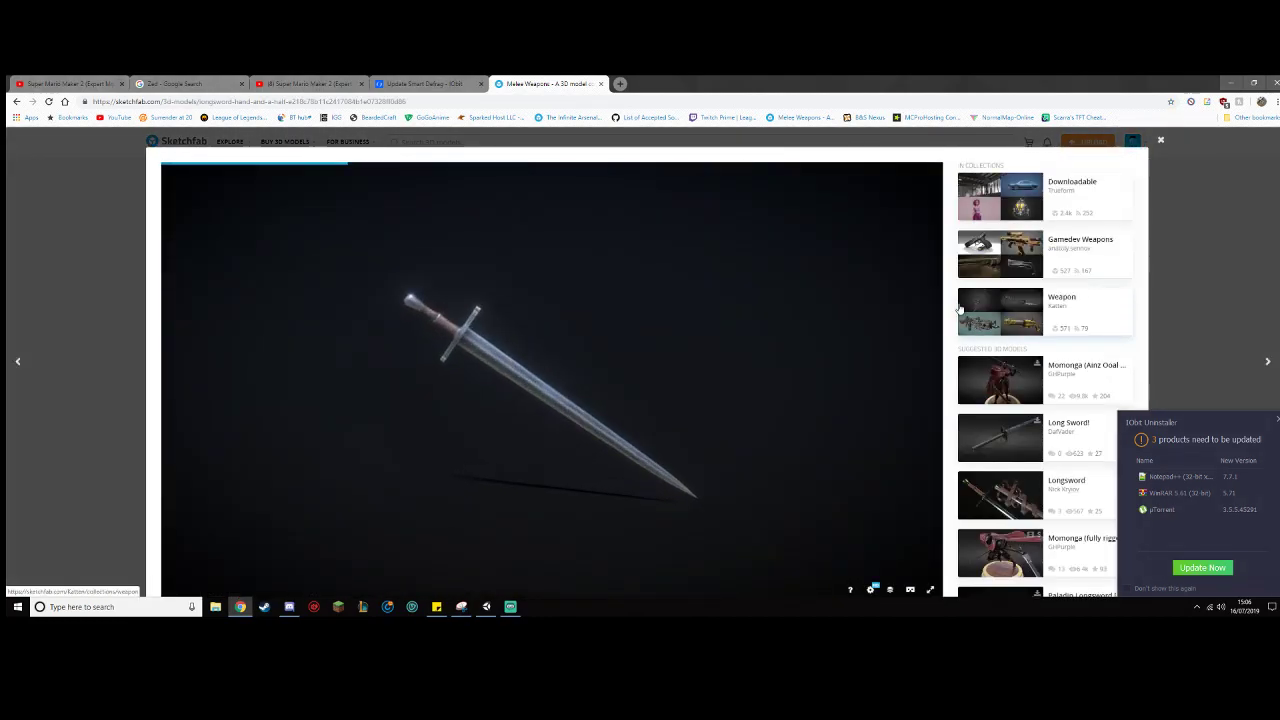
Step: Download the Longsword (Hand and A Half) model in its original dae format
scroll(210, 485, "down", 3)
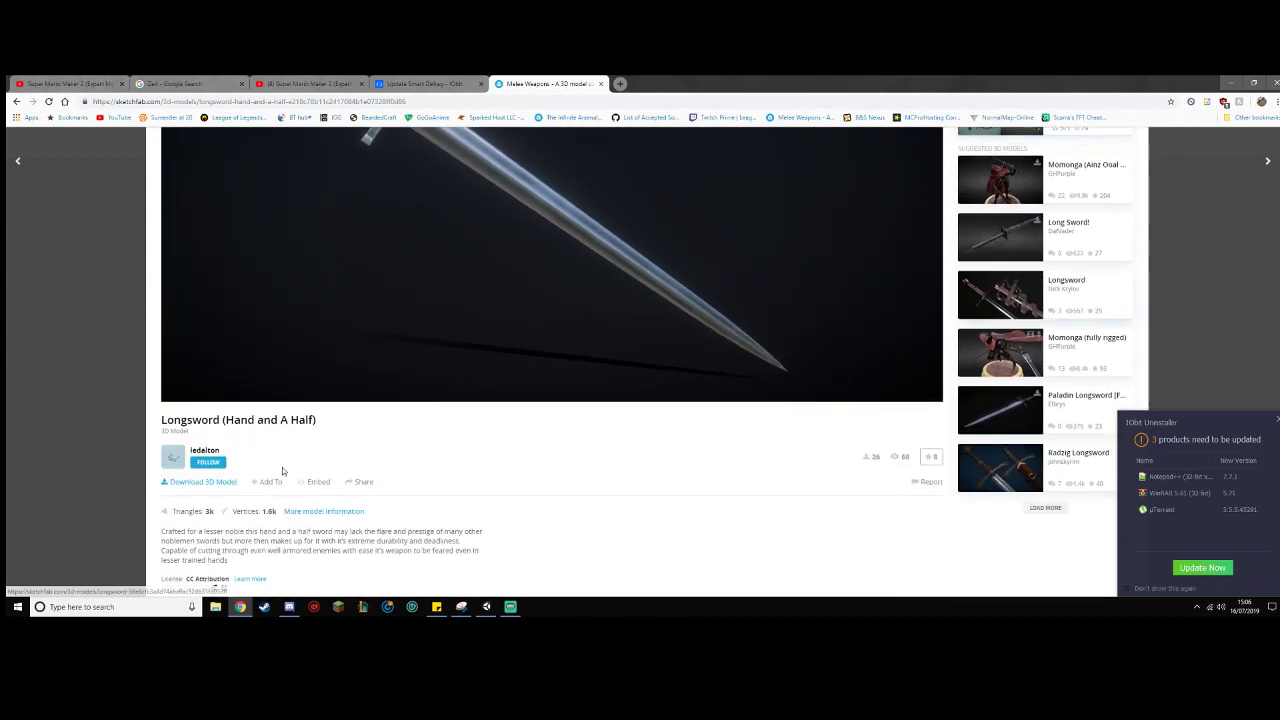
left_click(209, 482)
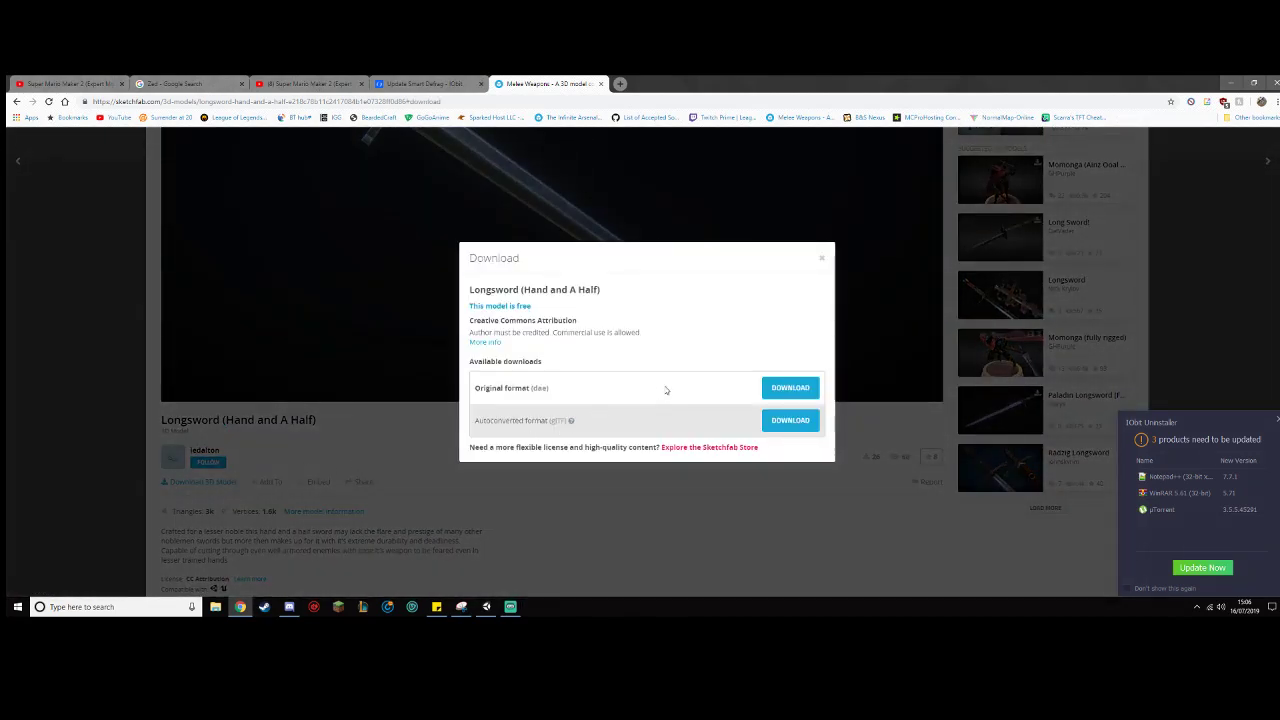
left_click(790, 389)
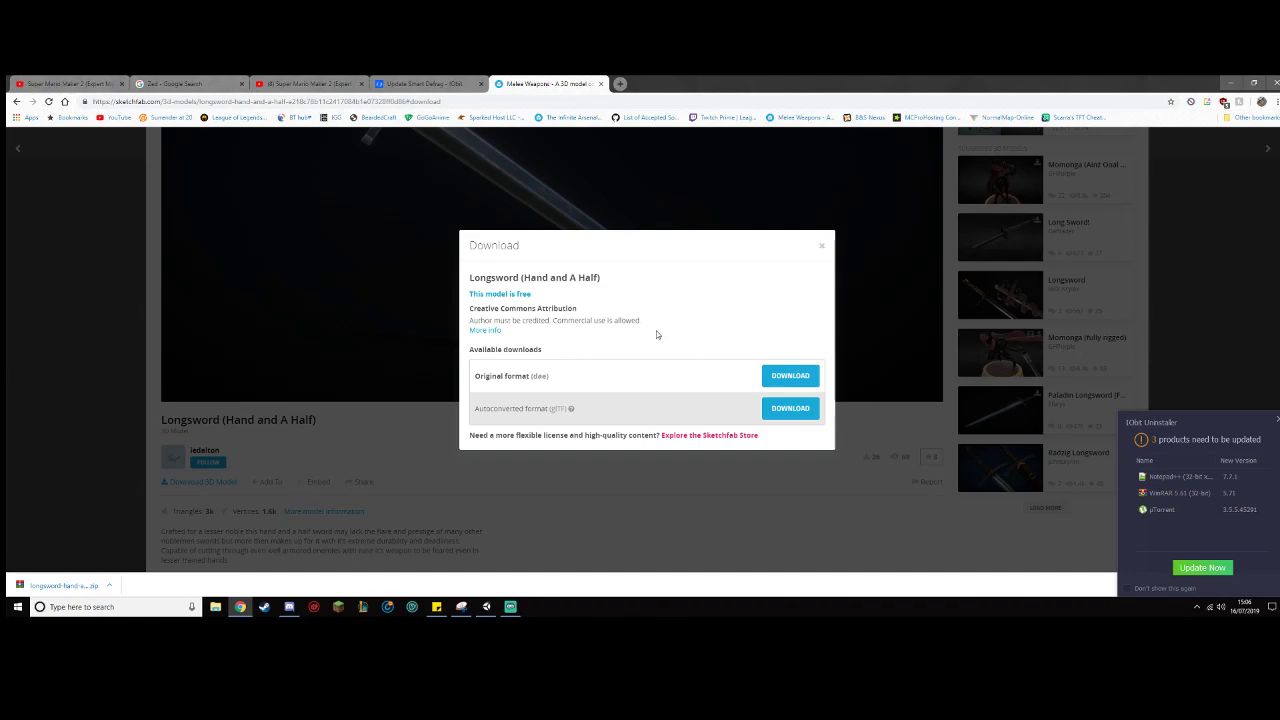
left_click_drag(545, 408, 570, 408)
left_click(566, 408)
left_click_drag(566, 408, 549, 409)
Step: Open the downloaded longsword archive and browse to the Blade and Sorcery Weapons folder on drive D in File Explorer
left_click(73, 582)
left_click(215, 606)
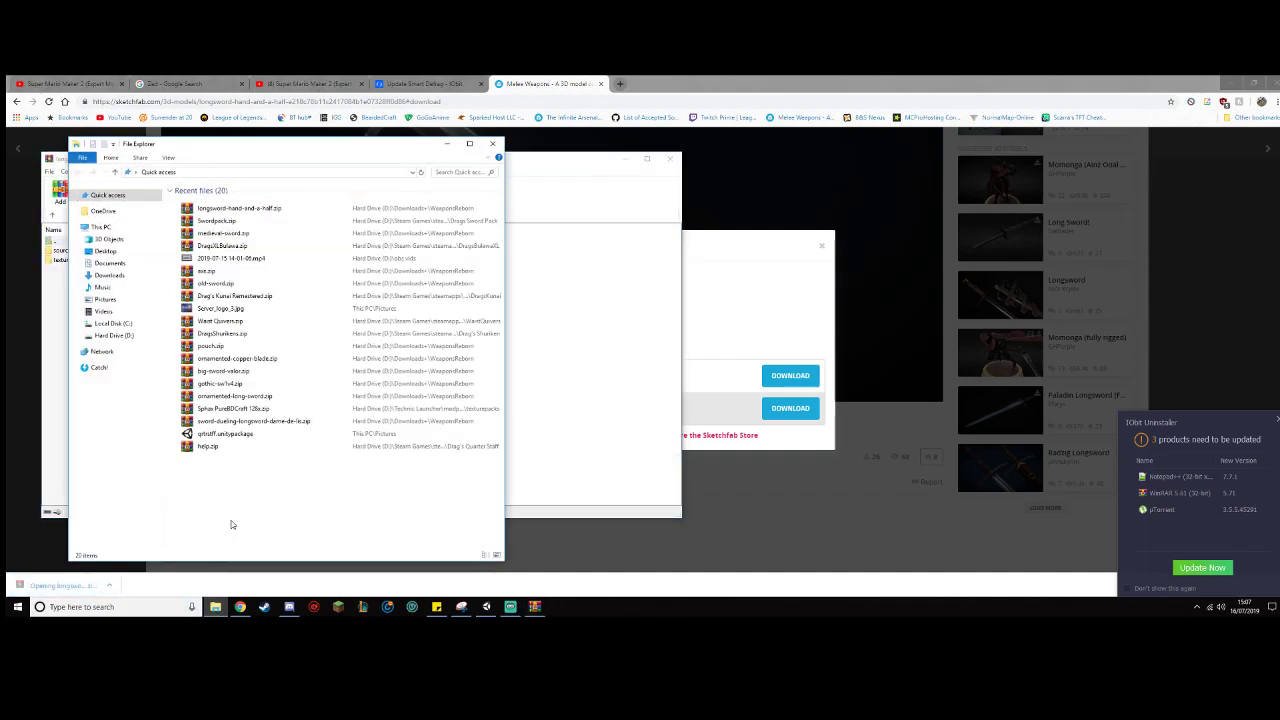
left_click_drag(298, 147, 835, 126)
left_click(651, 313)
double_click(760, 246)
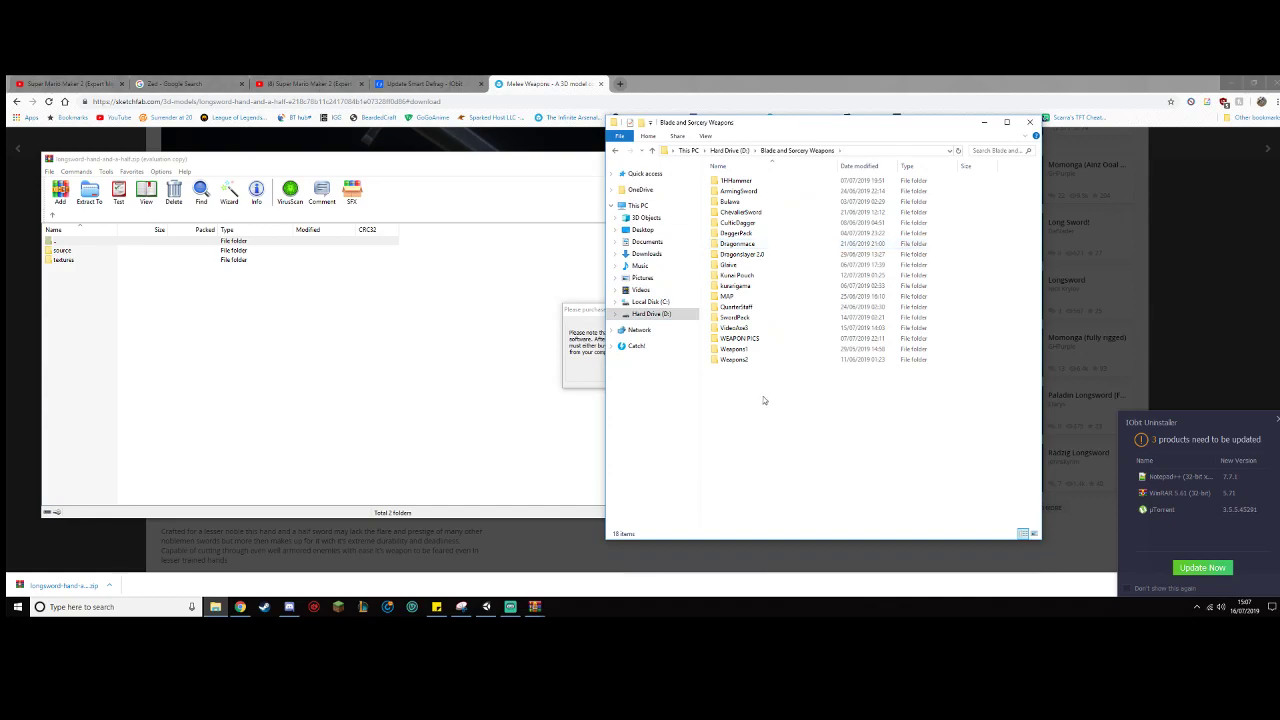
Step: Create a folder named VideoSword inside Blade and Sorcery Weapons
right_click(764, 398)
mouse_move(800, 541)
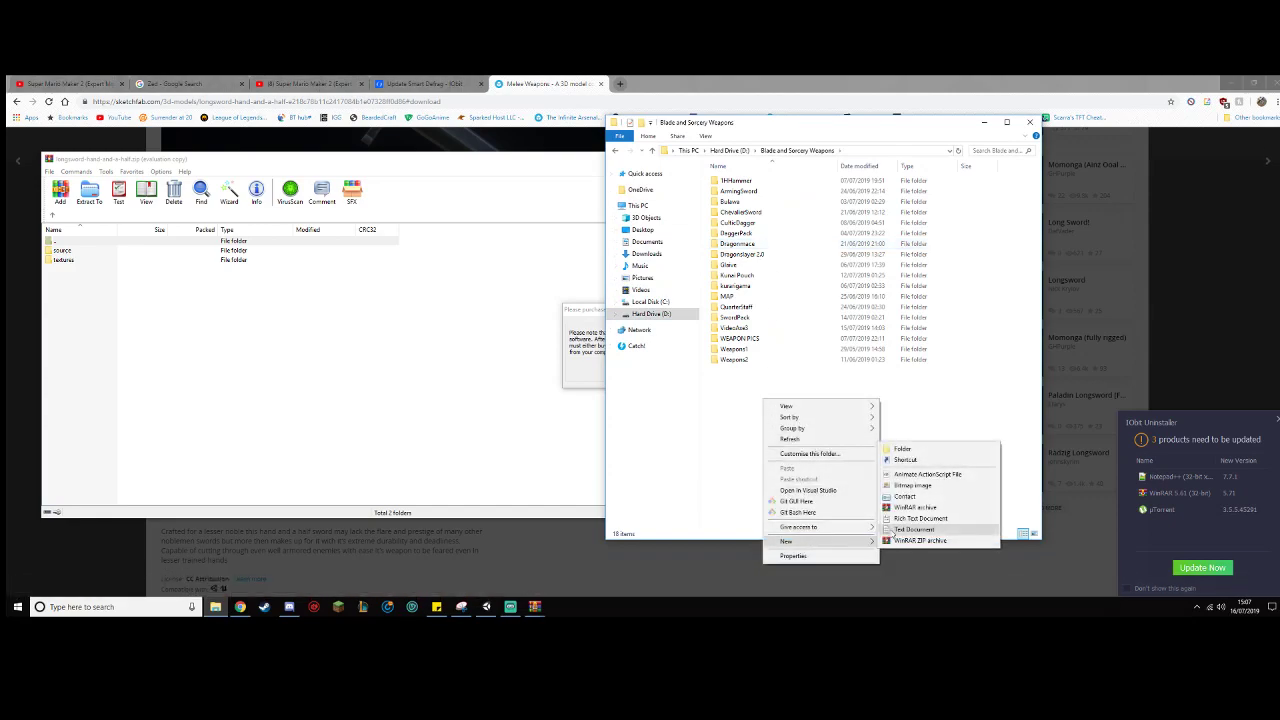
left_click(936, 453)
type("VideoSword")
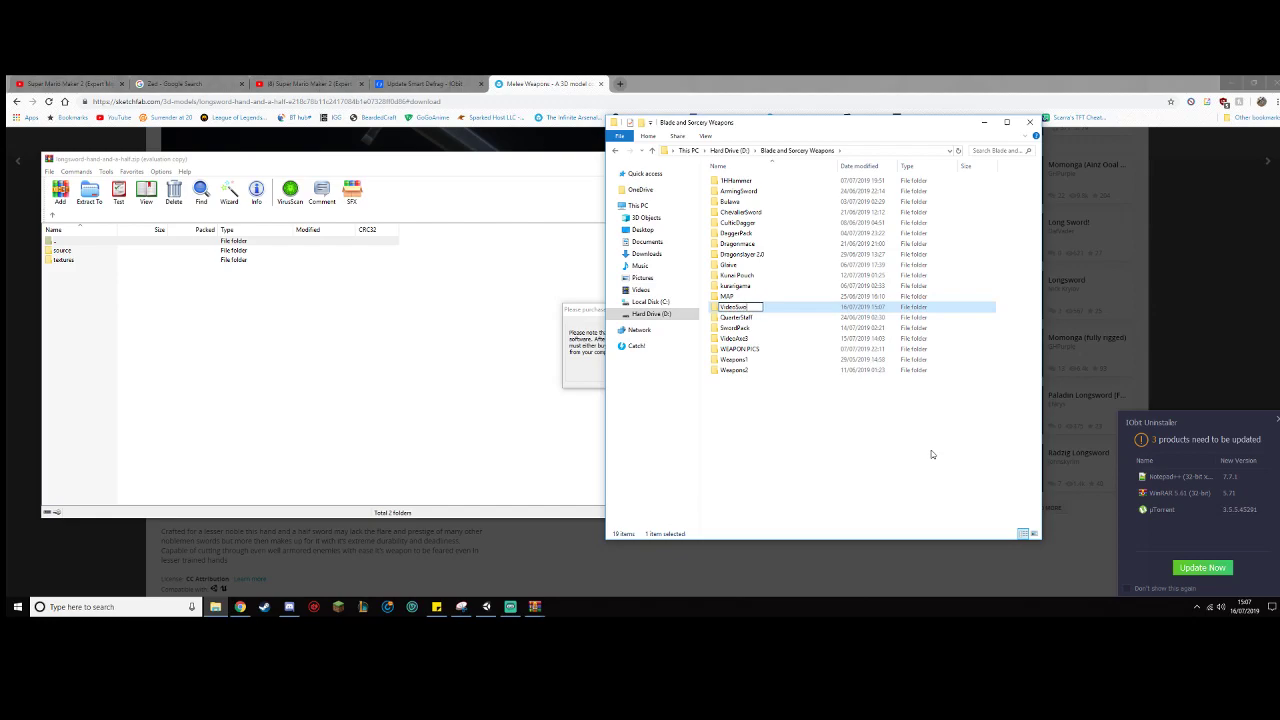
key("Return")
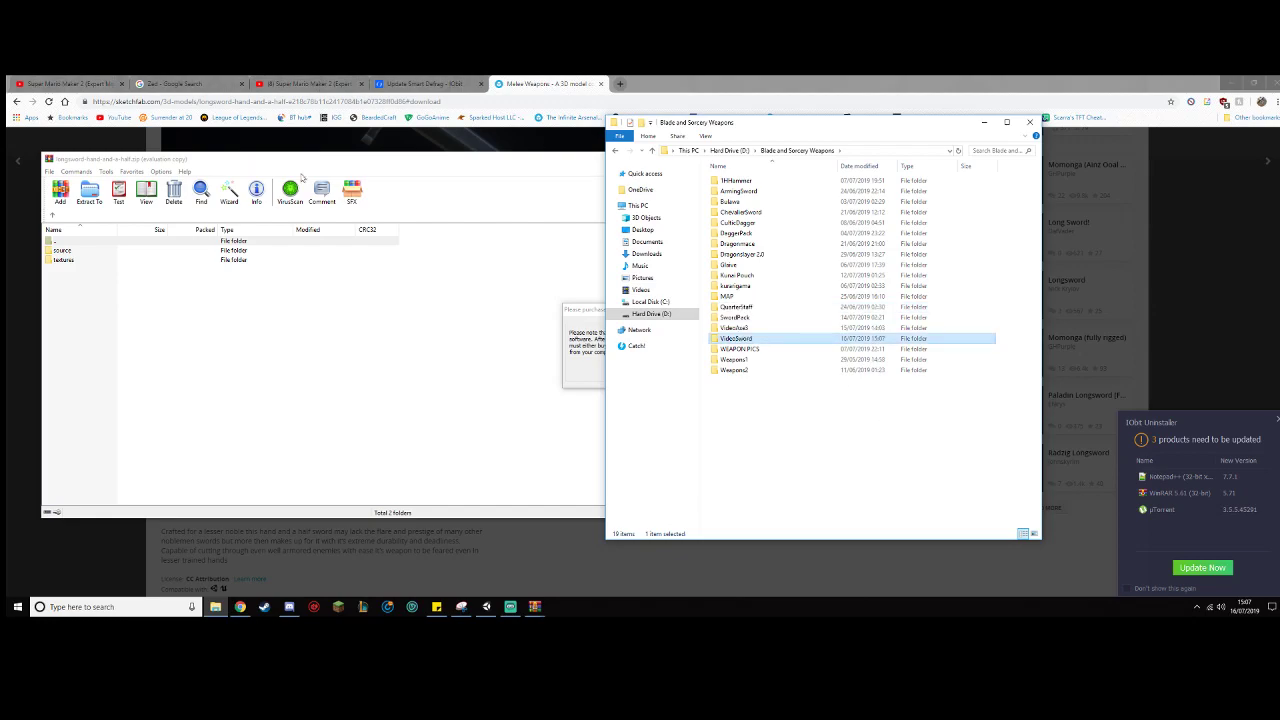
Step: Extract the archive's source and textures folders into the VideoSword folder
double_click(848, 341)
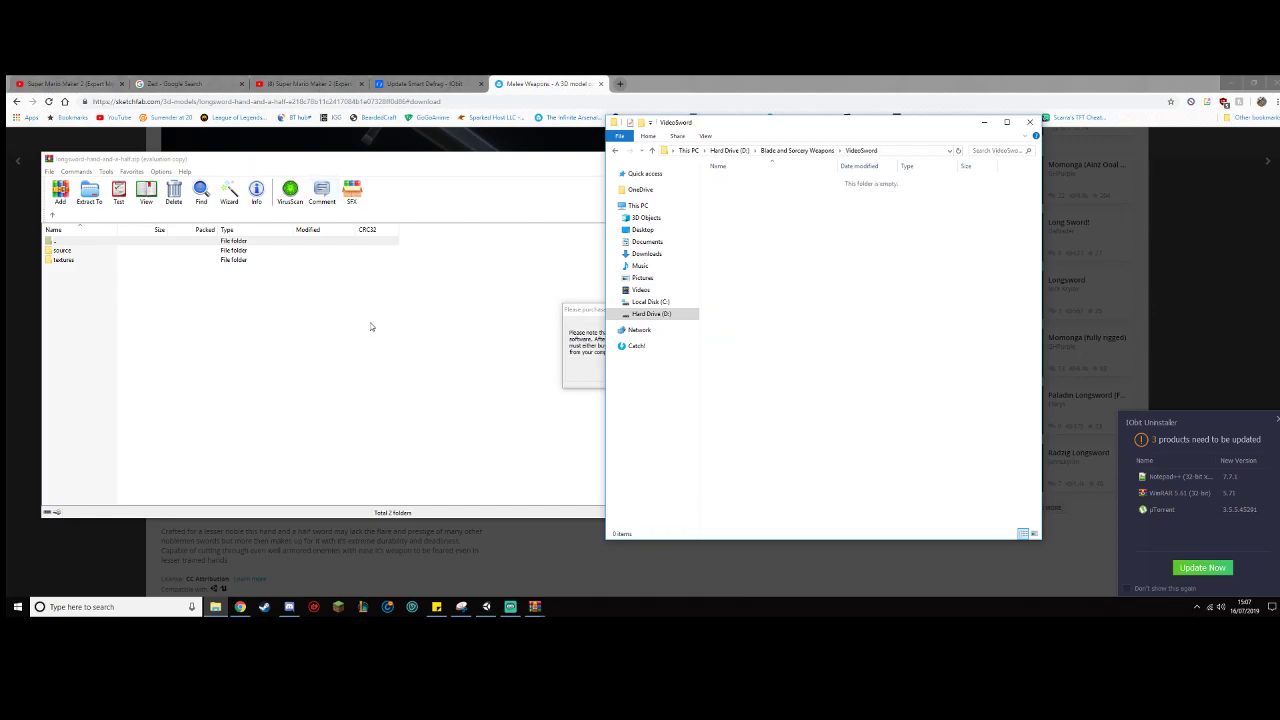
left_click_drag(252, 316, 240, 263)
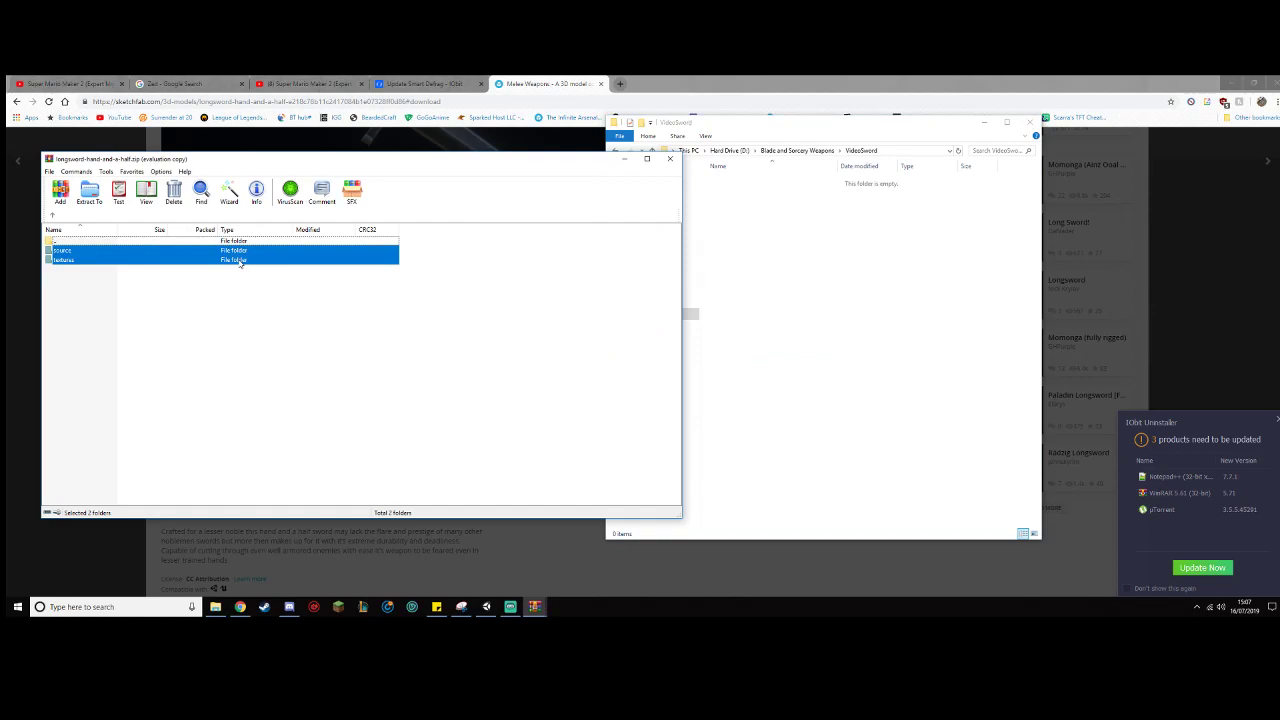
left_click_drag(240, 263, 855, 318)
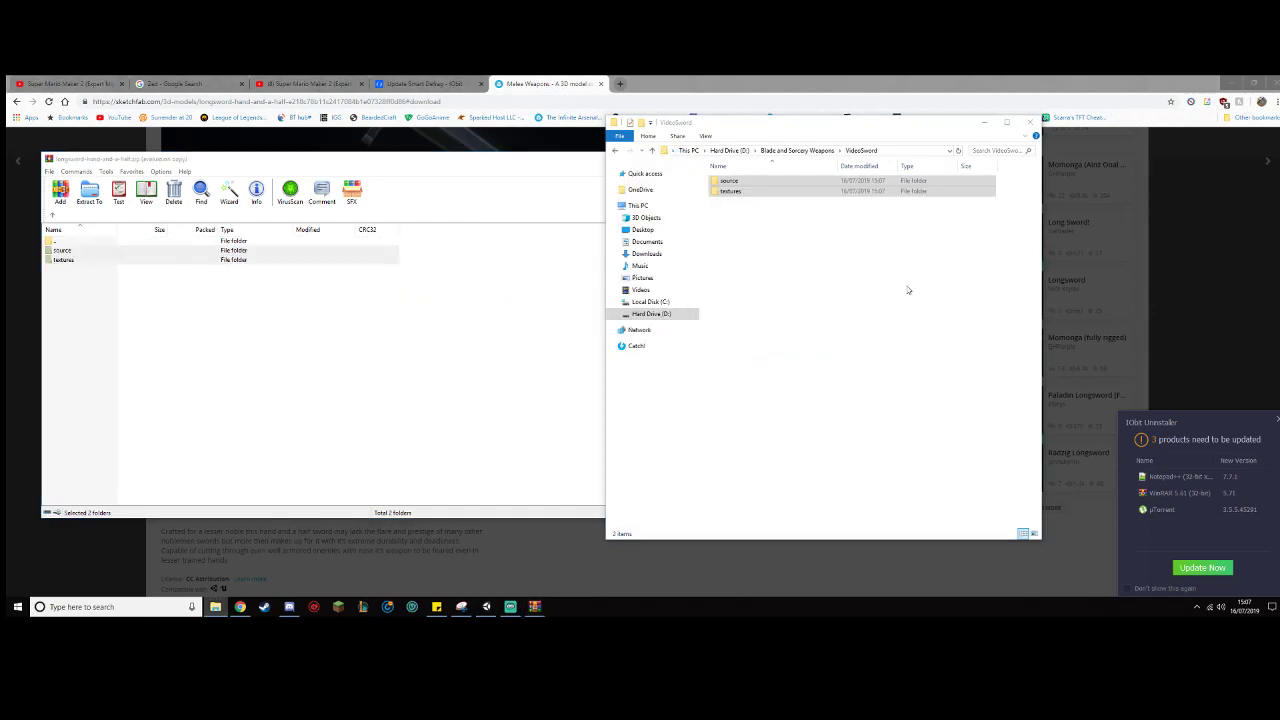
Step: Extract model.zip in the source folder into its own model folder and open that folder
double_click(794, 180)
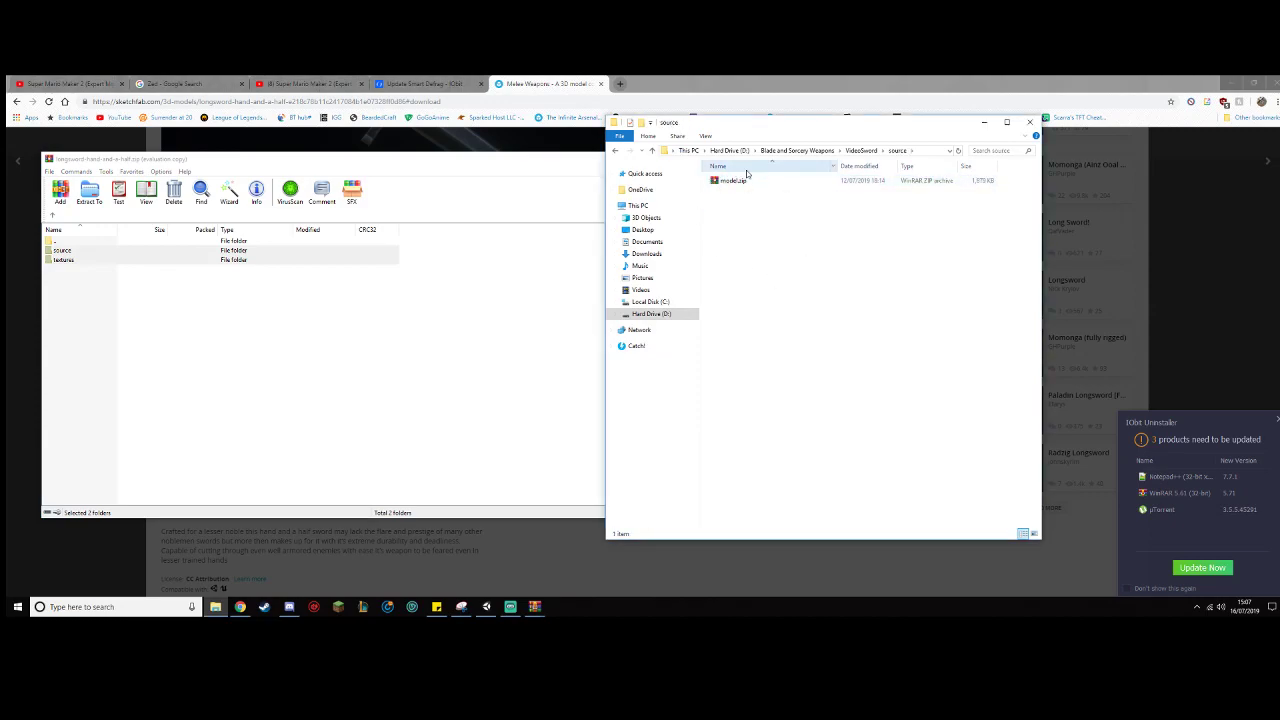
right_click(755, 180)
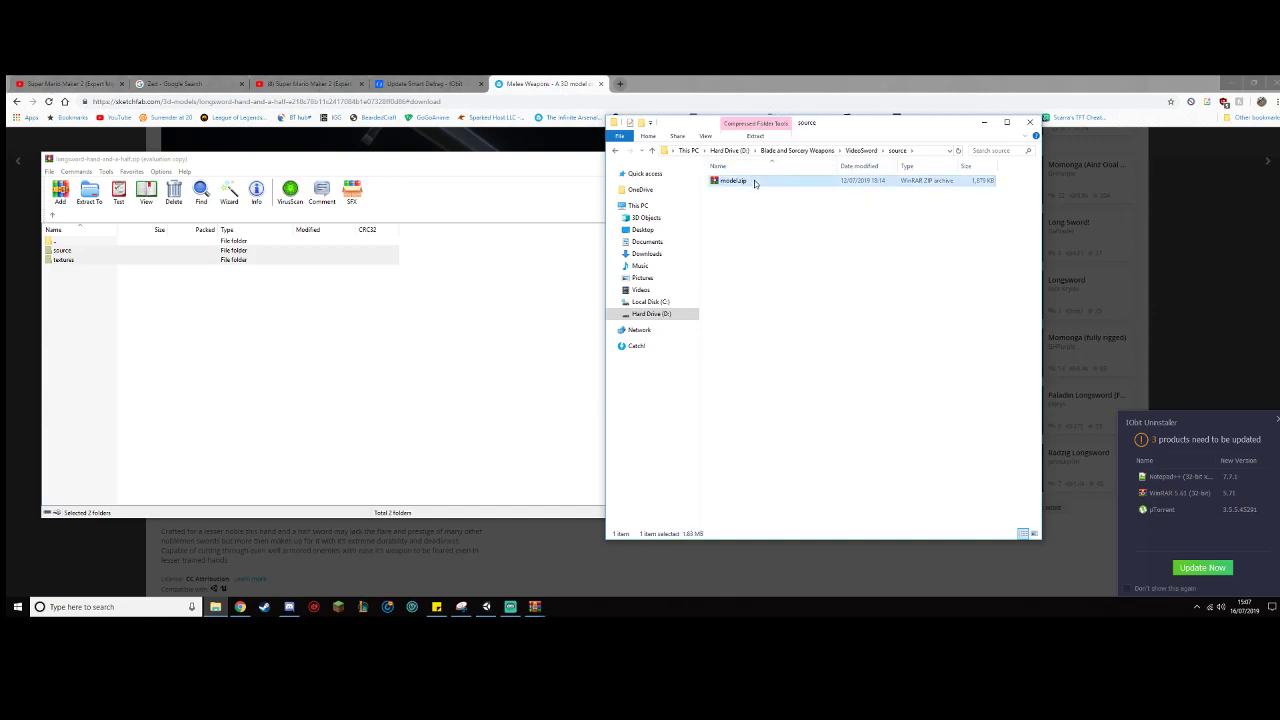
left_click(798, 219)
double_click(788, 180)
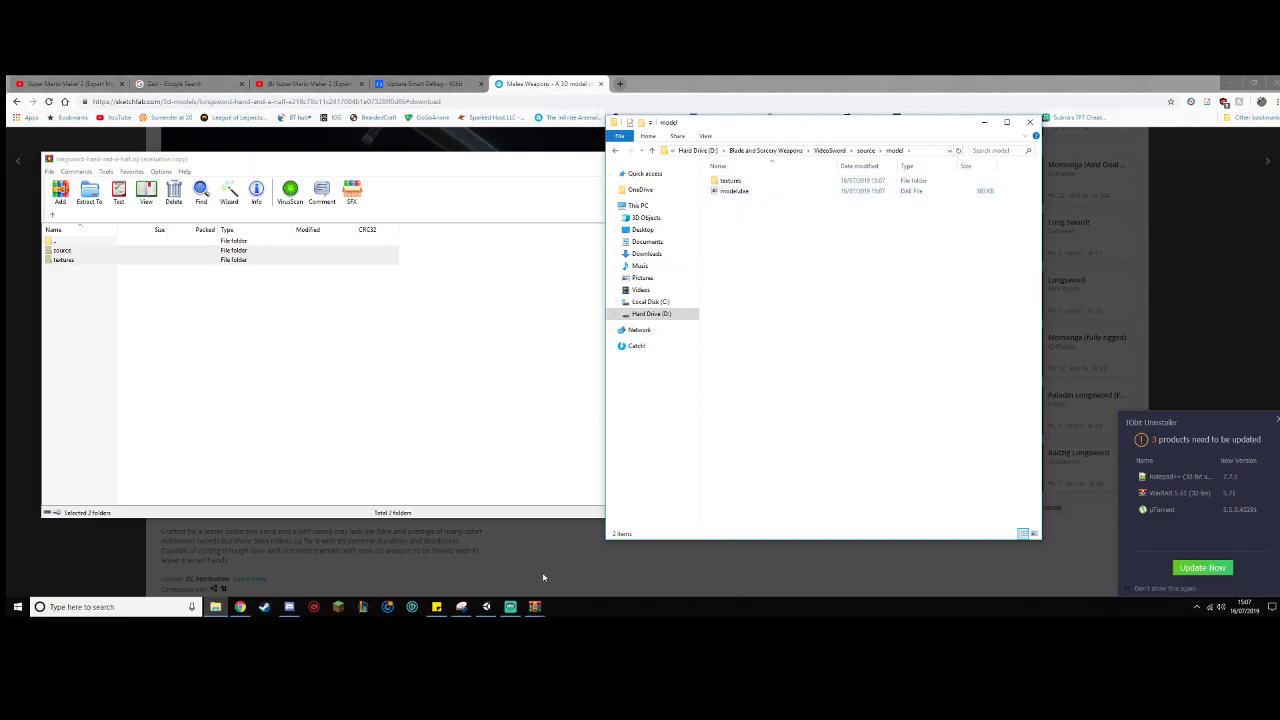
Step: Switch to Unity and open the top-level Weapons folder under Assets in the project
left_click(486, 606)
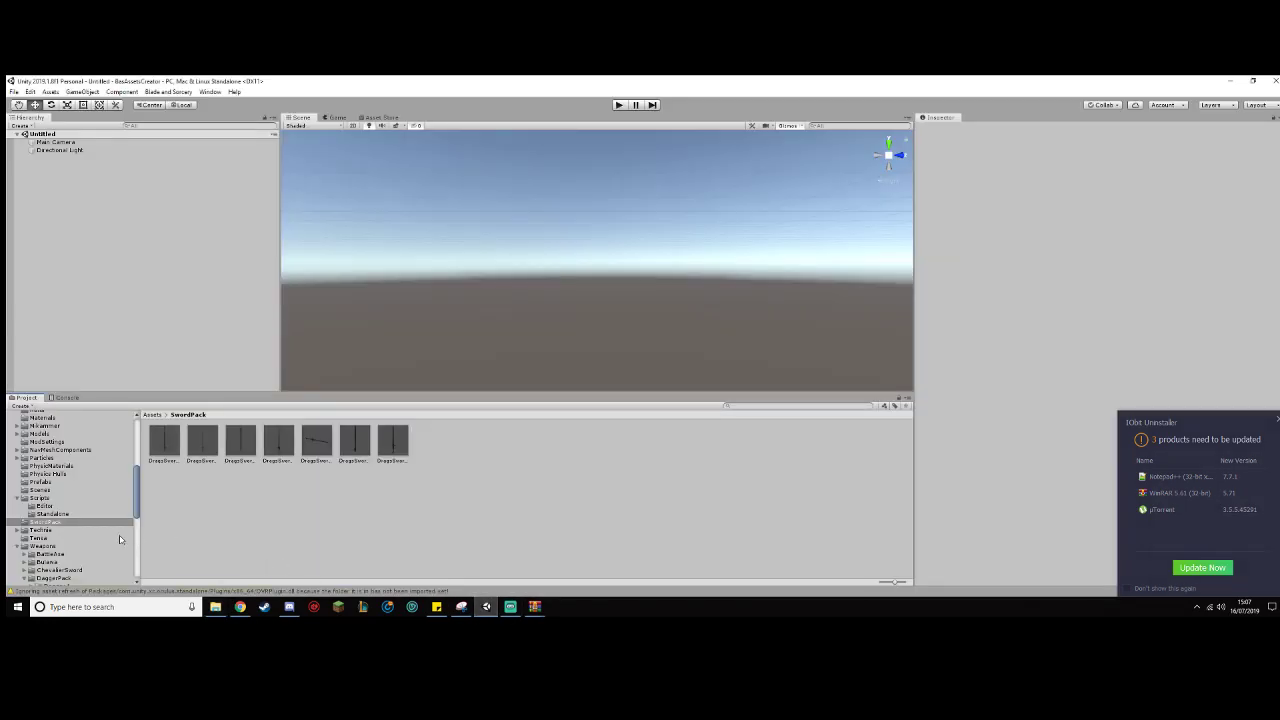
scroll(120, 537, "down", 6)
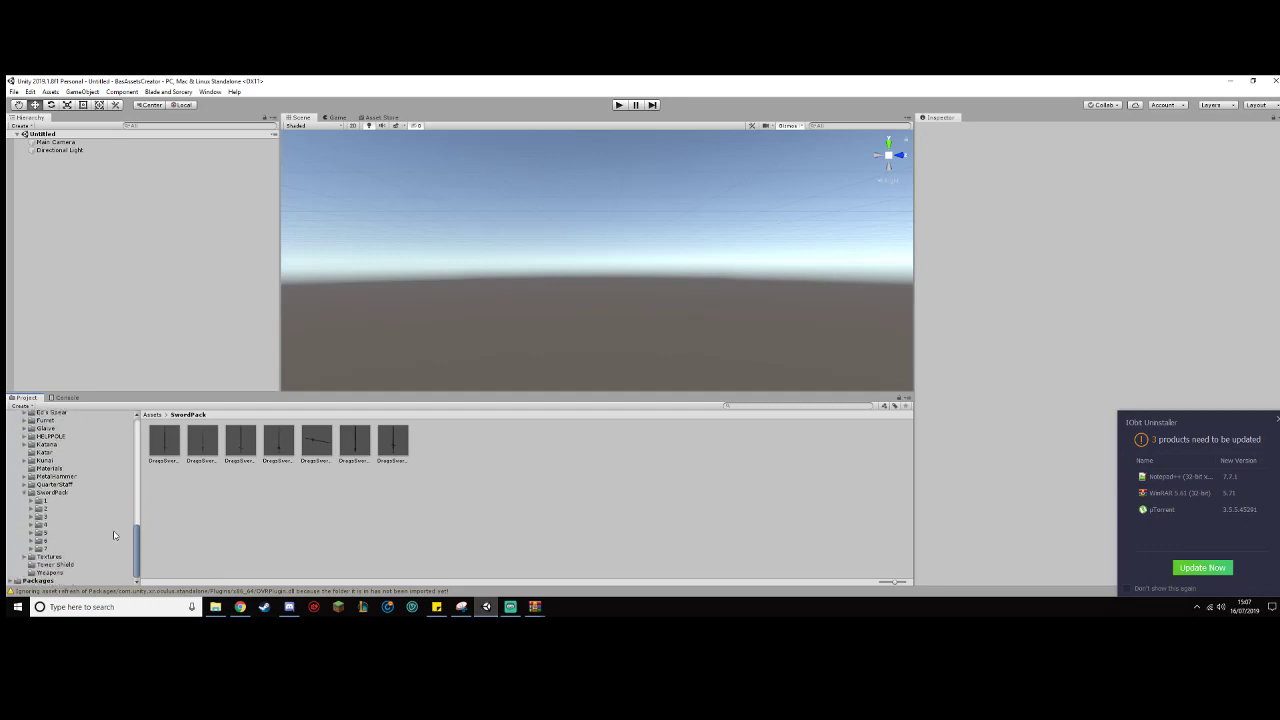
scroll(115, 536, "up", 6)
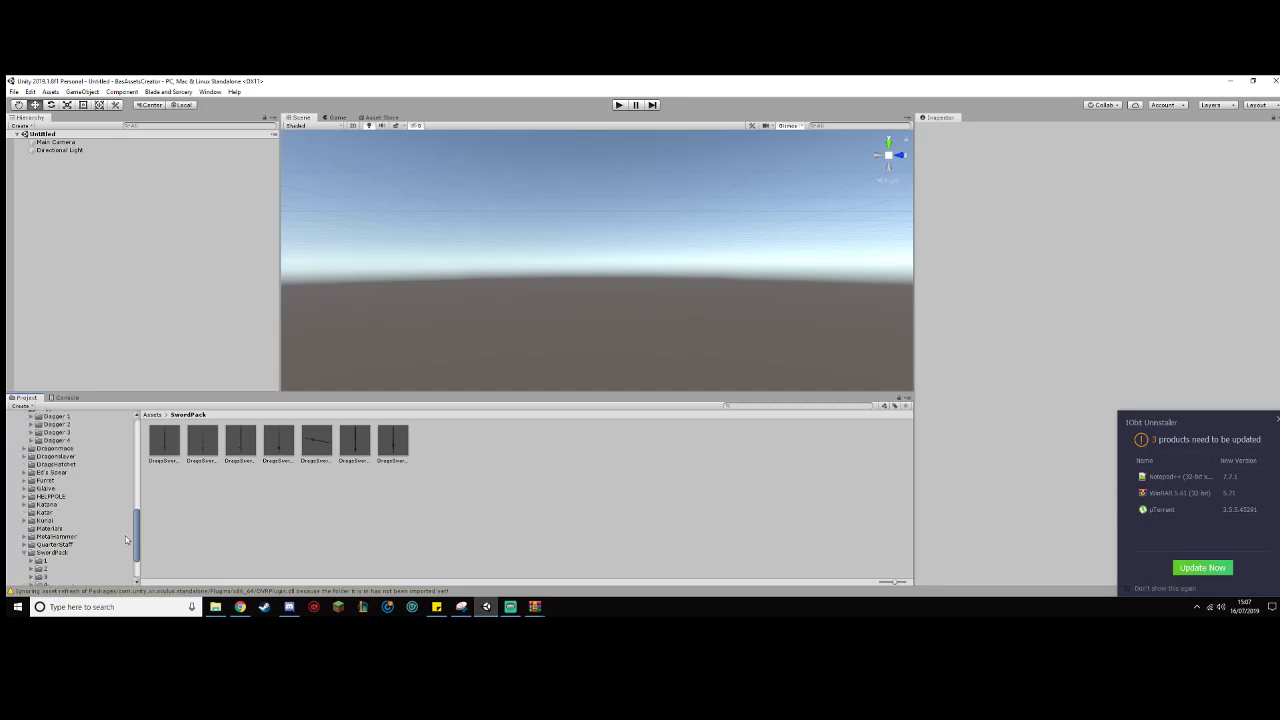
scroll(124, 540, "up", 5)
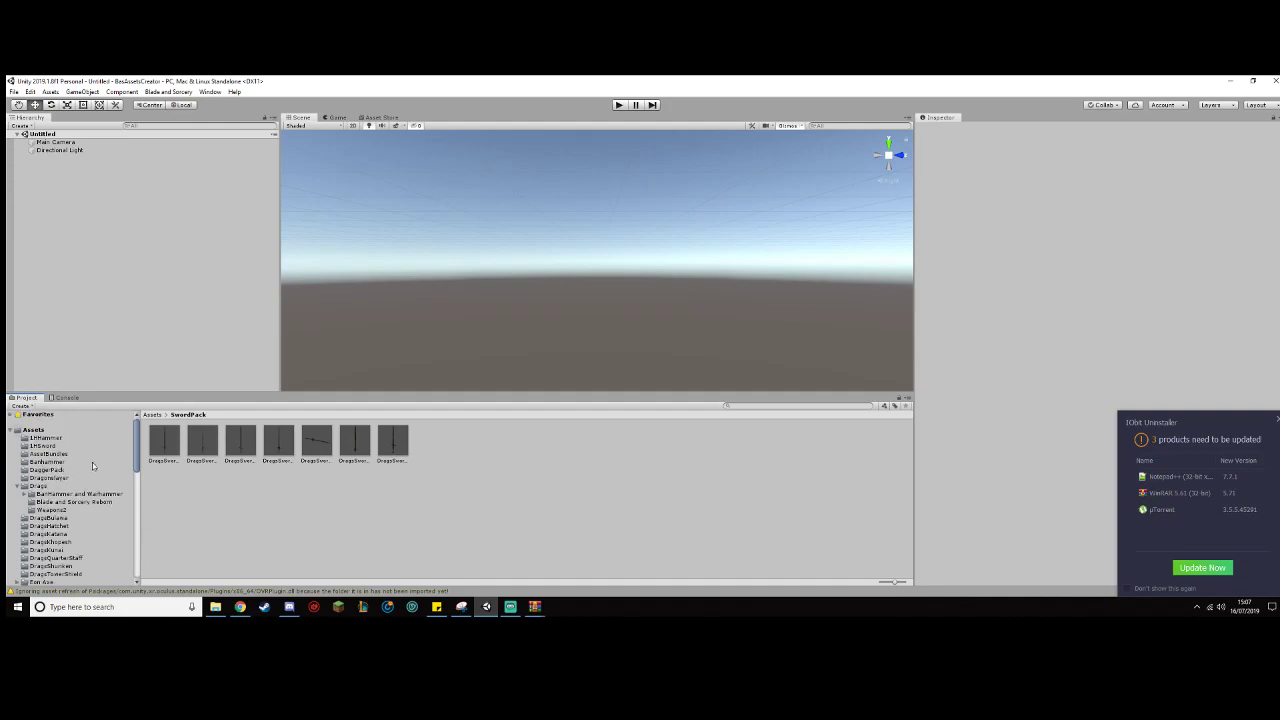
right_click(67, 433)
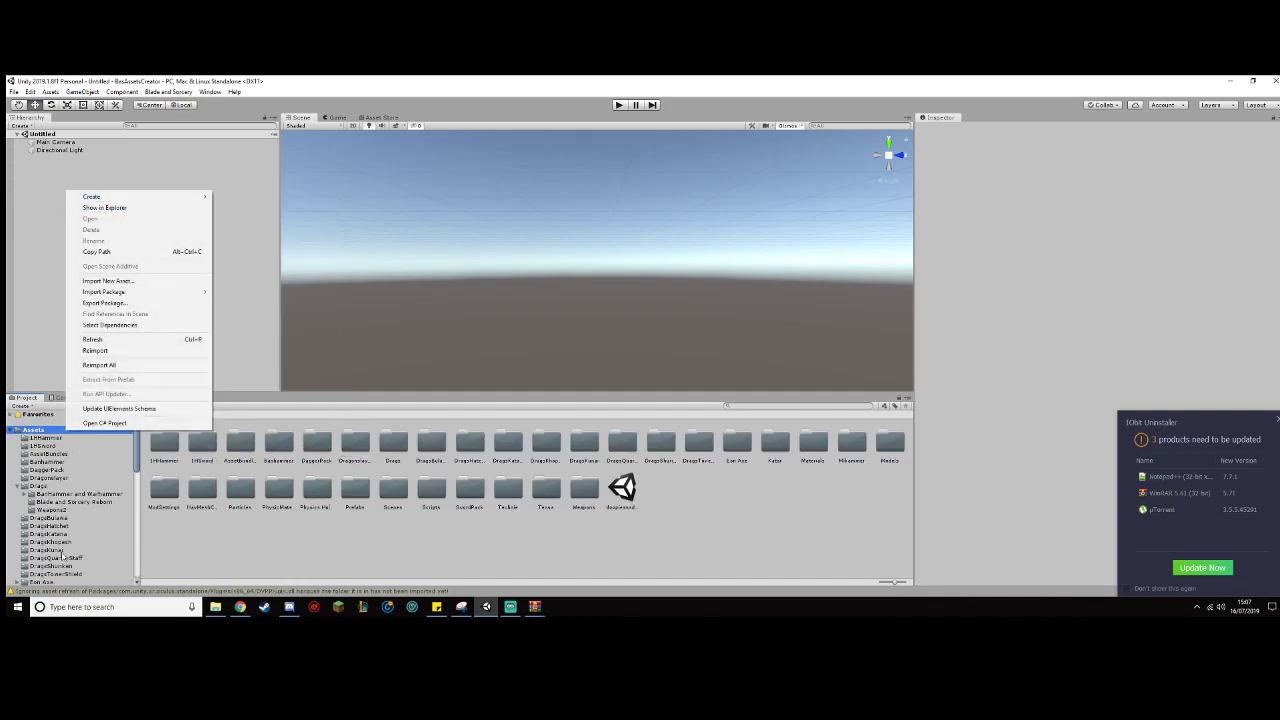
left_click(59, 575)
scroll(59, 575, "down", 8)
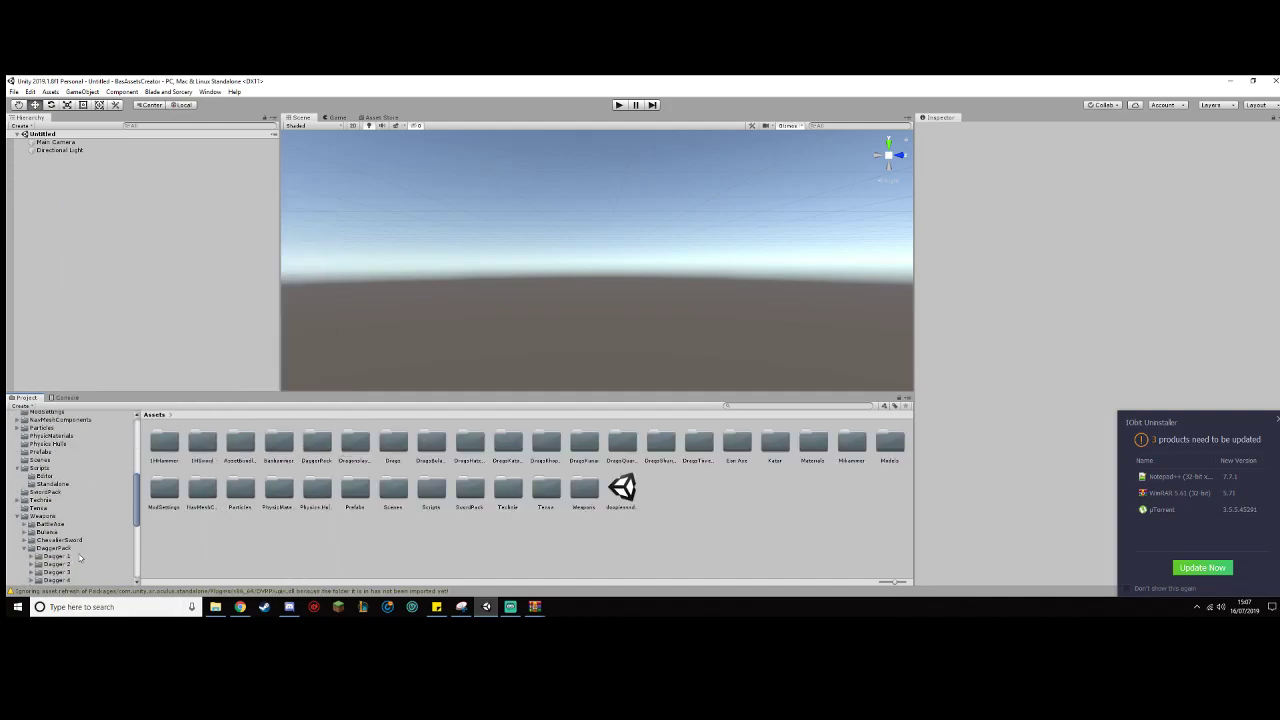
scroll(89, 518, "up", 1)
scroll(55, 531, "down", 1)
scroll(70, 534, "up", 3)
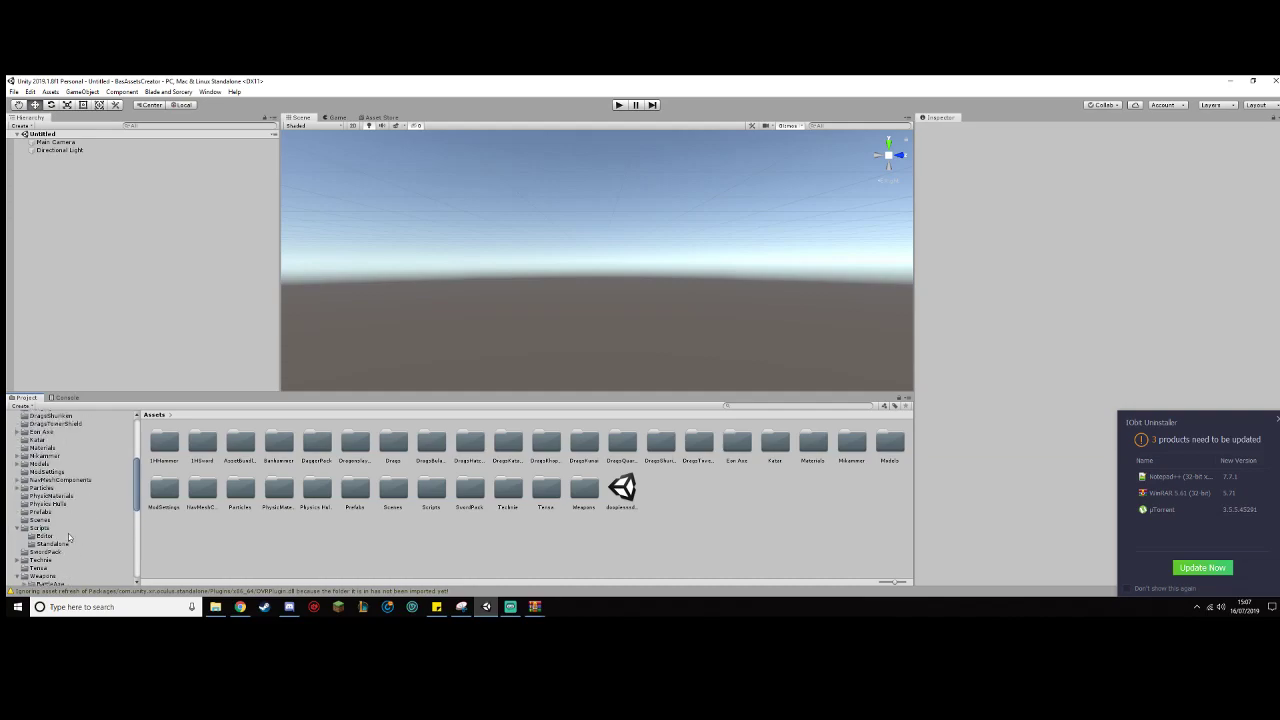
scroll(68, 538, "down", 10)
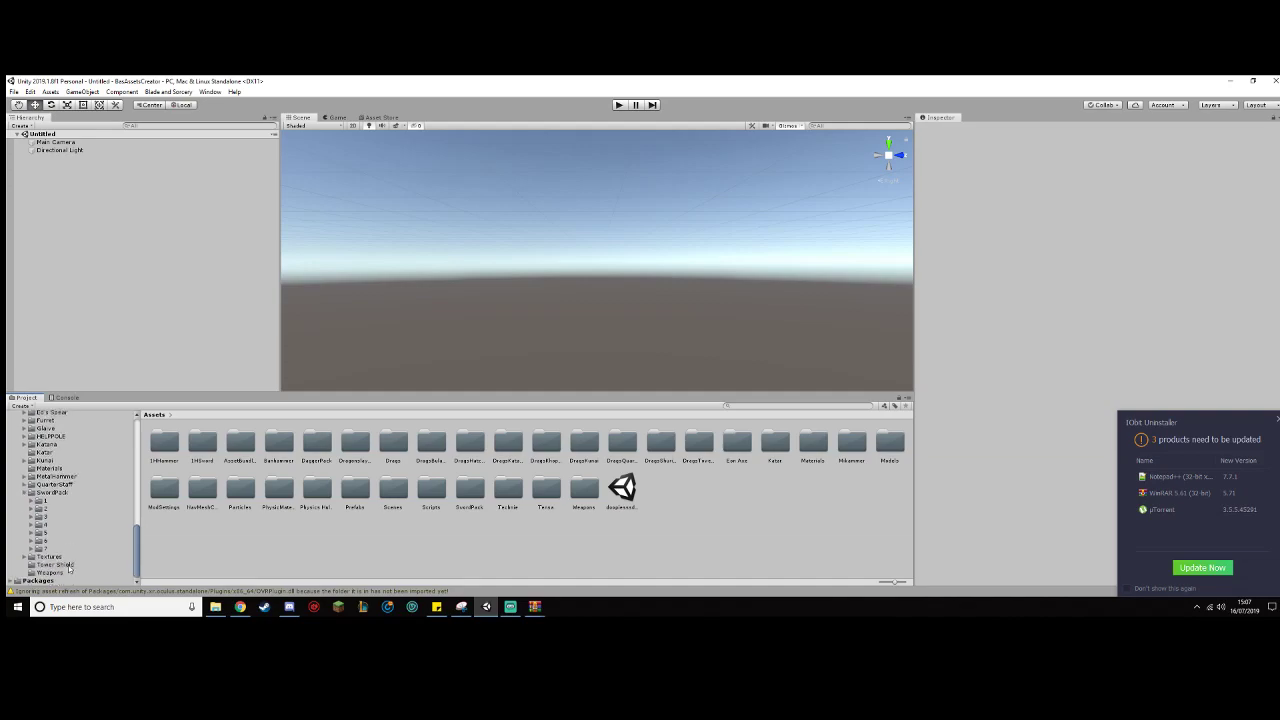
left_click(52, 573)
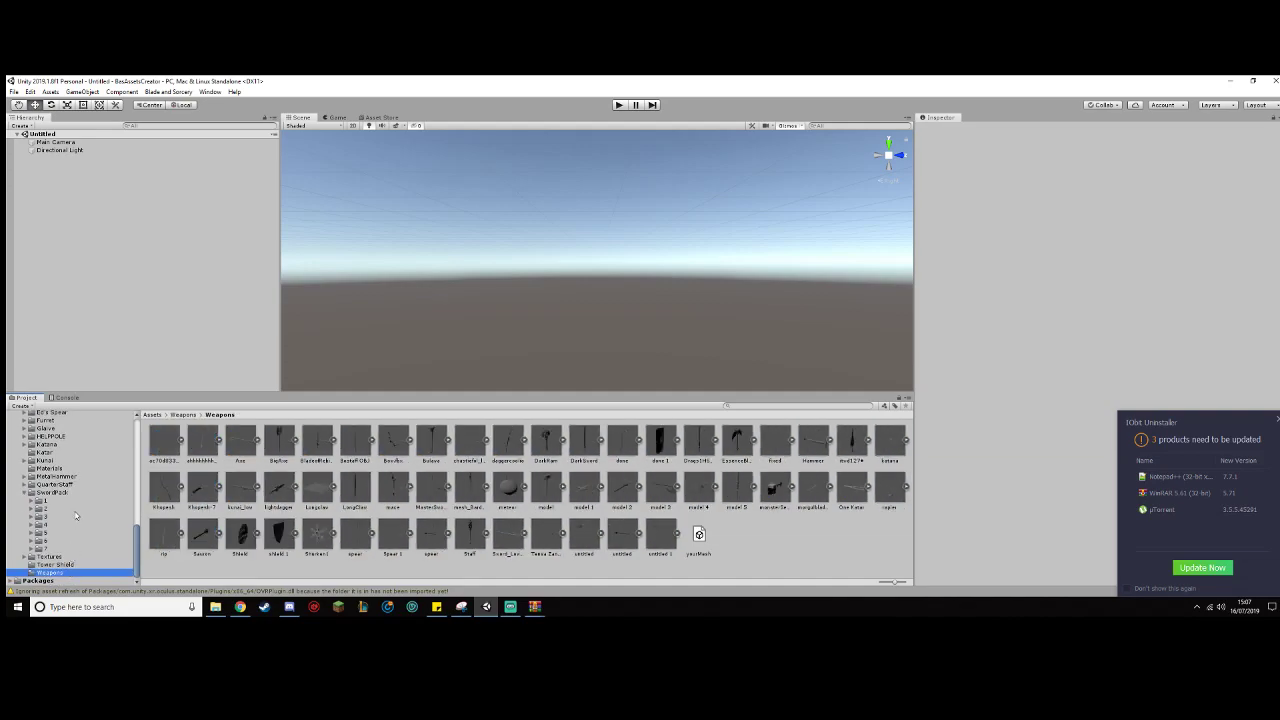
scroll(70, 560, "up", 6)
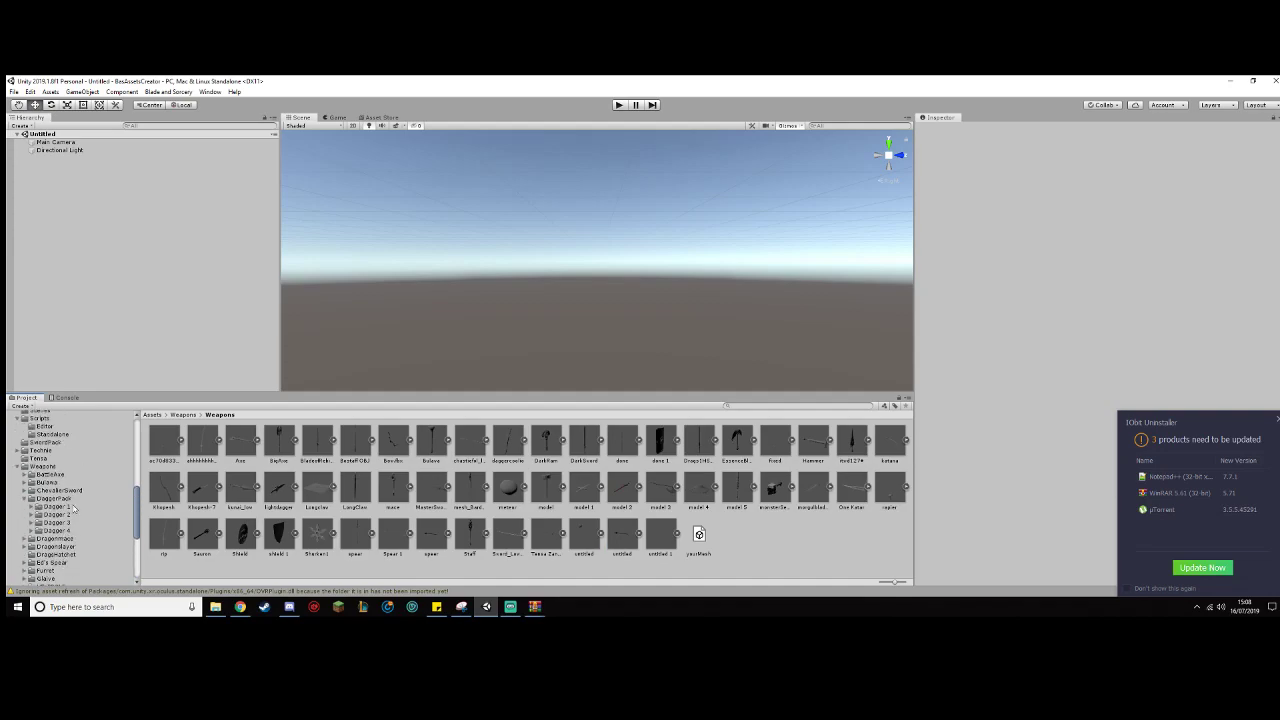
left_click(70, 467)
Step: Create a subfolder named VideoSword# in the project's Weapons folder
right_click(370, 528)
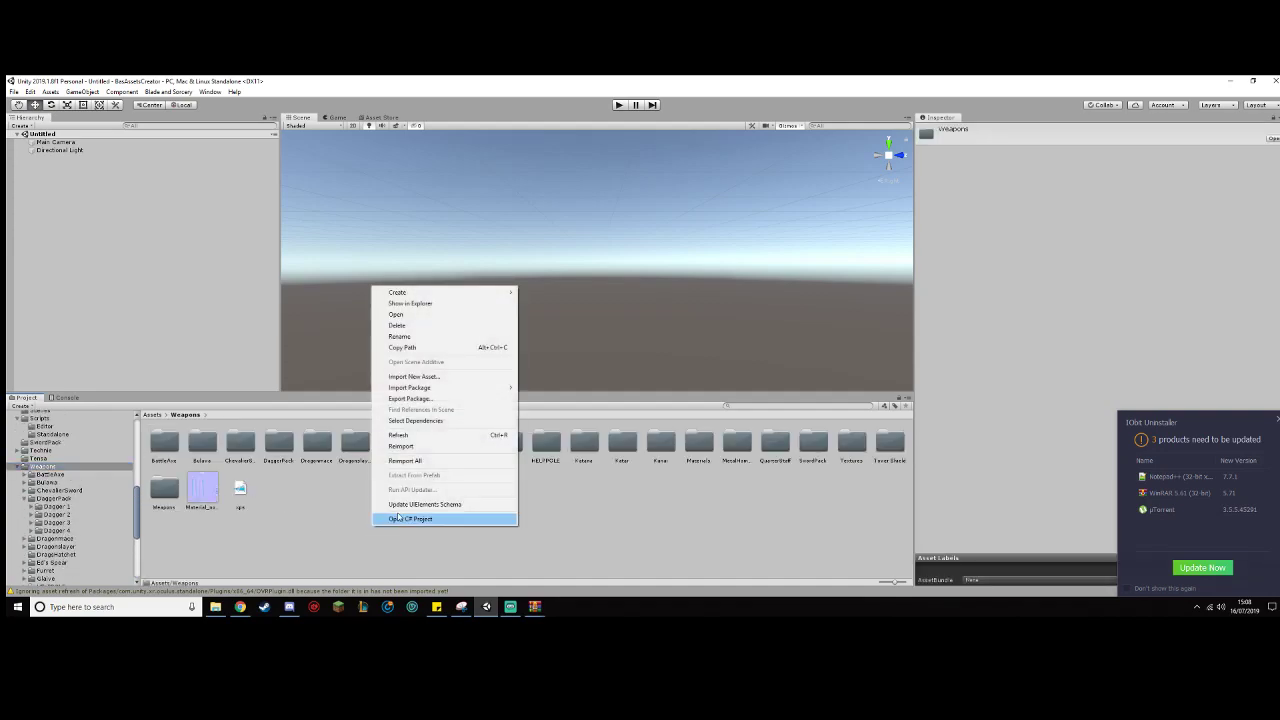
mouse_move(476, 292)
left_click(560, 232)
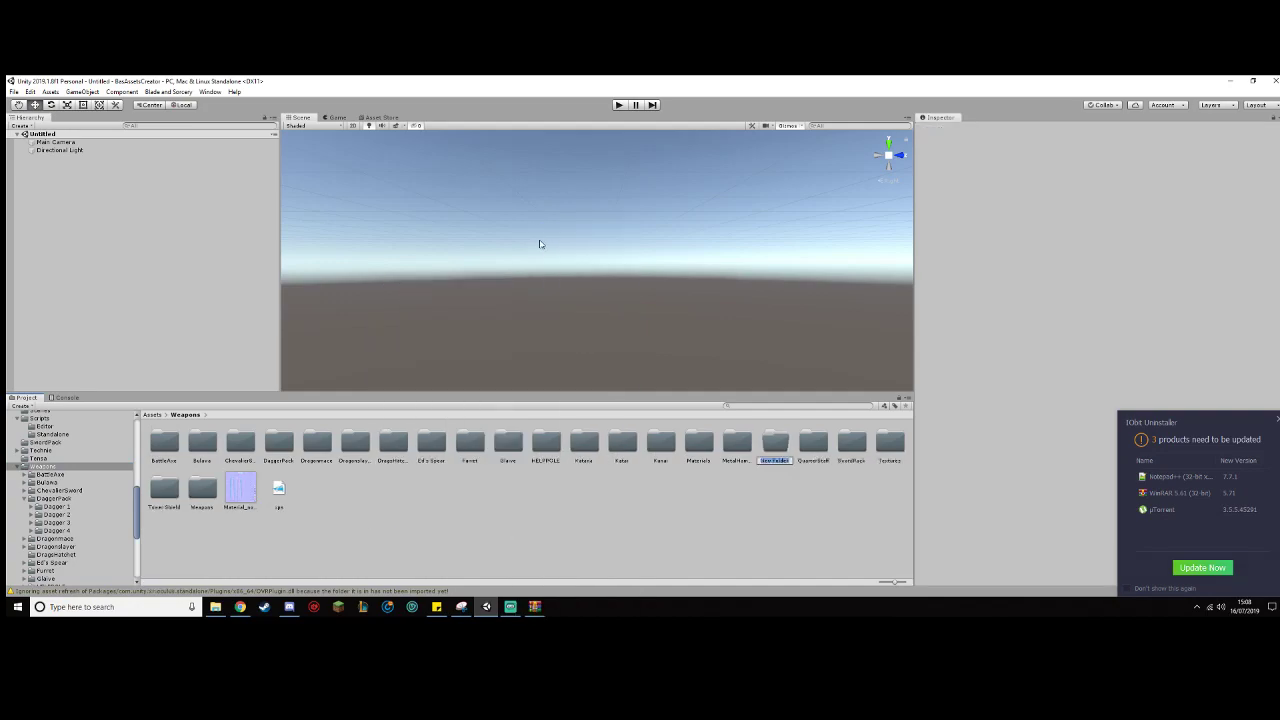
type("VideoSword")
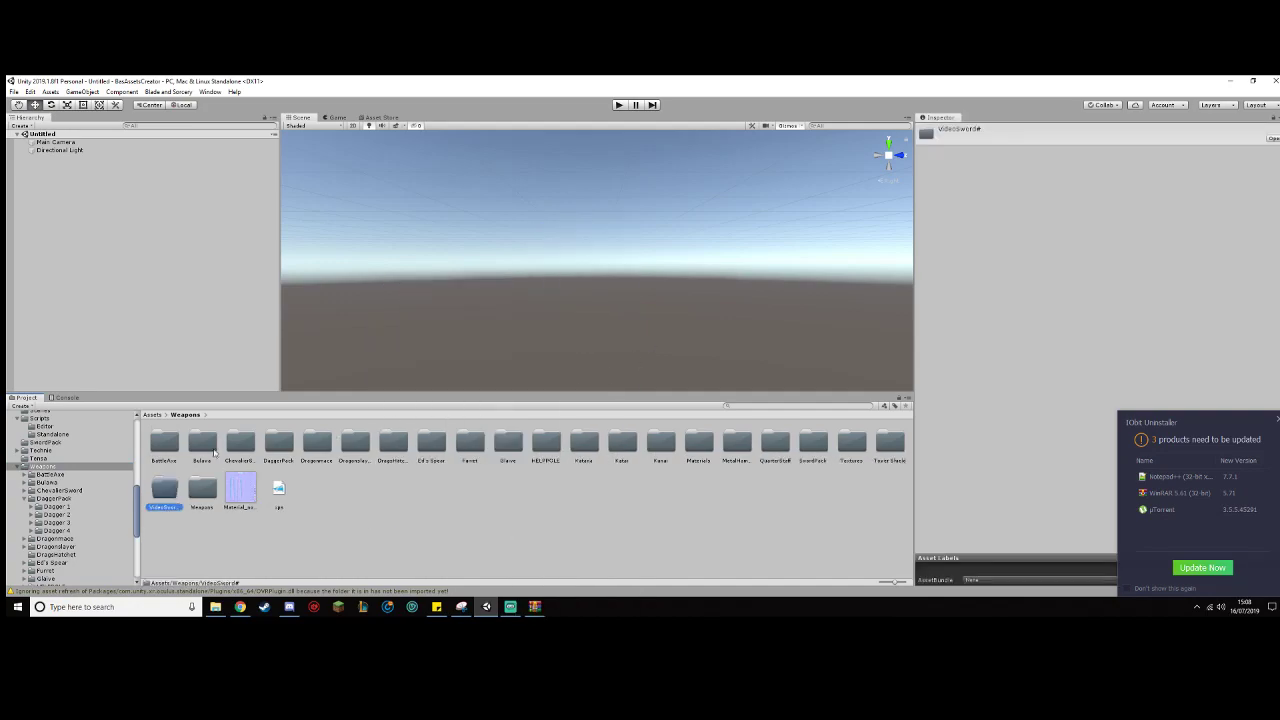
Step: Import model.dae from File Explorer into the project's VideoSword# folder
double_click(166, 488)
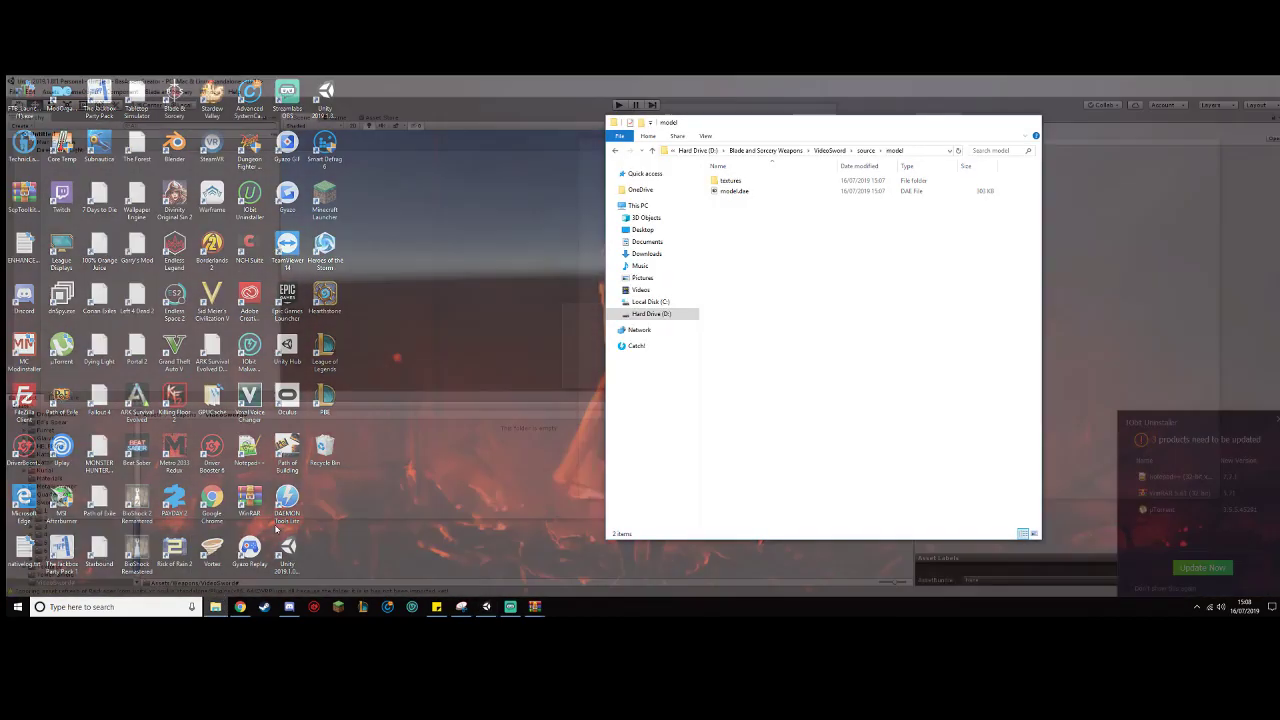
left_click(216, 566)
left_click_drag(759, 199, 443, 523)
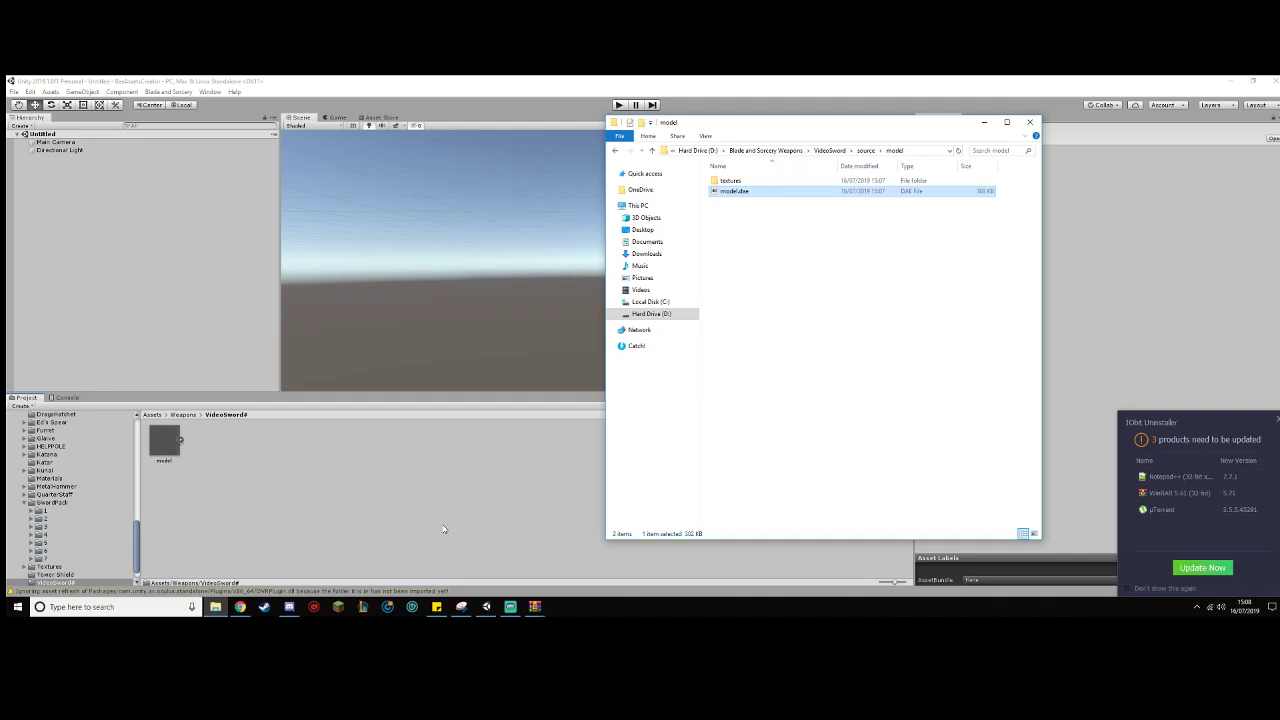
Step: Import the albedo and normal JPEGs for Leather and Steel from the VideoSword textures folder into the project's VideoSword# folder
left_click(866, 151)
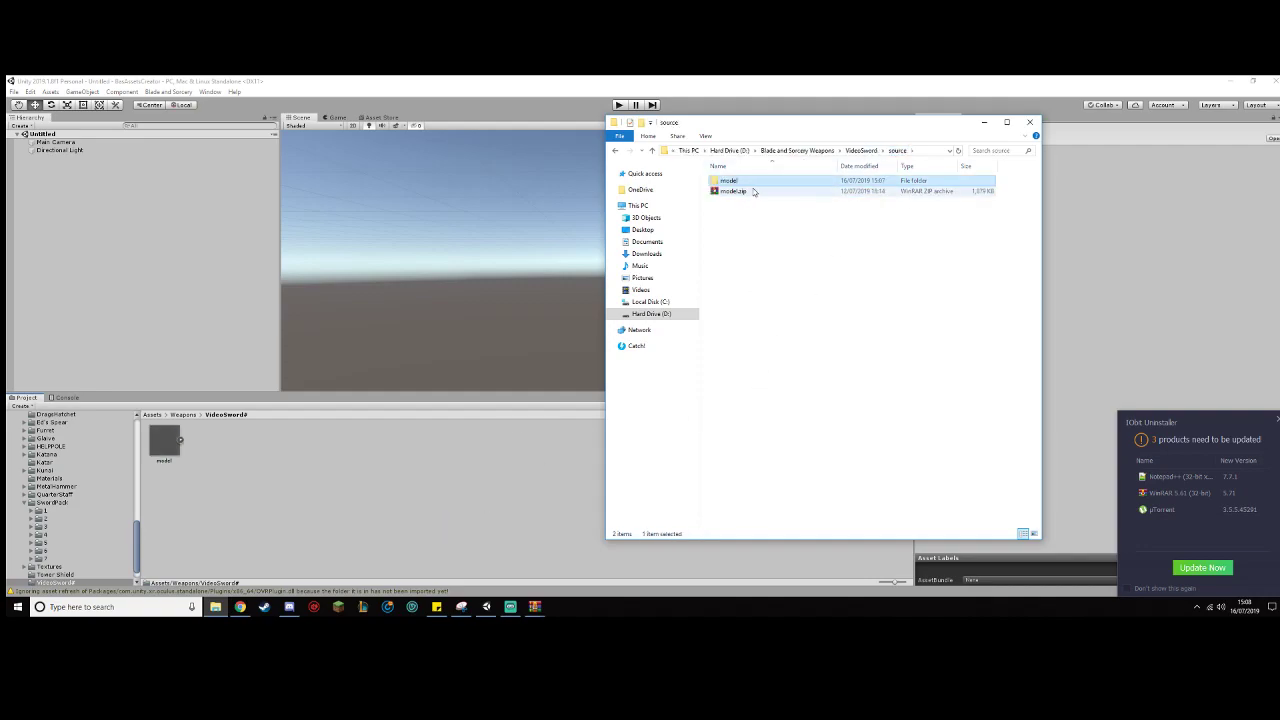
left_click(871, 151)
double_click(766, 189)
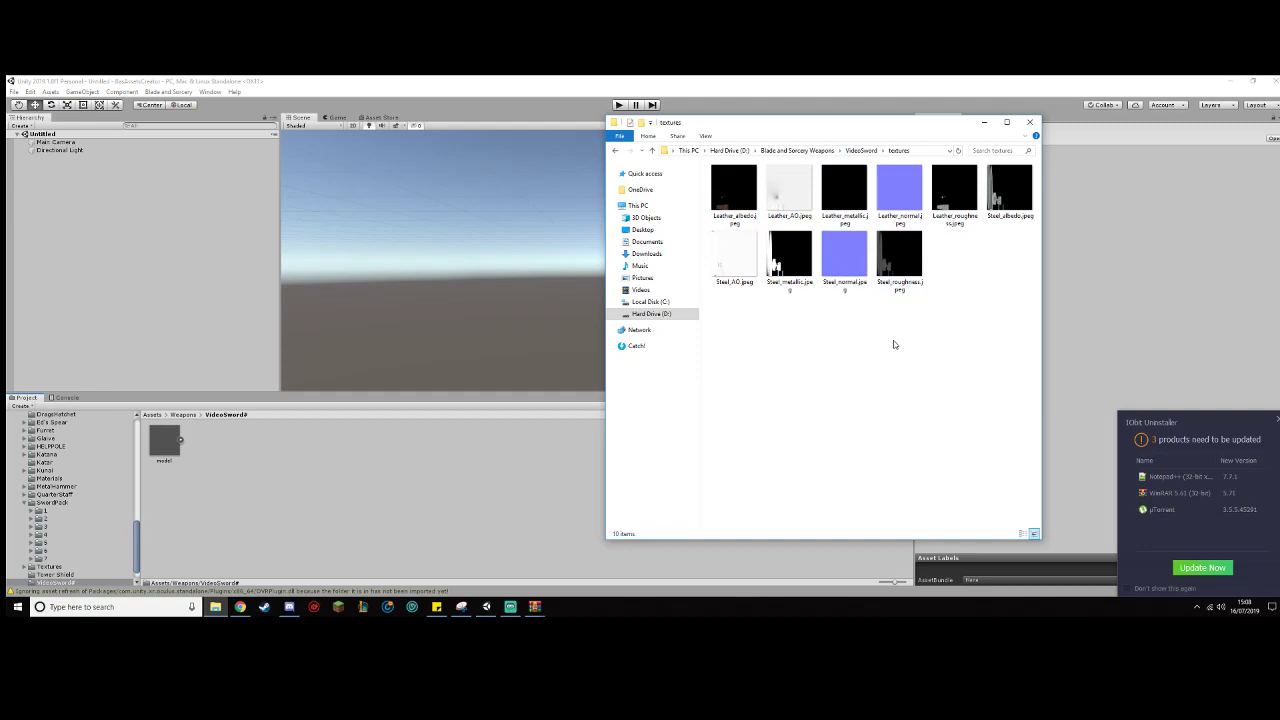
left_click(740, 200)
left_click(892, 210, "ctrl")
left_click(985, 205, "ctrl")
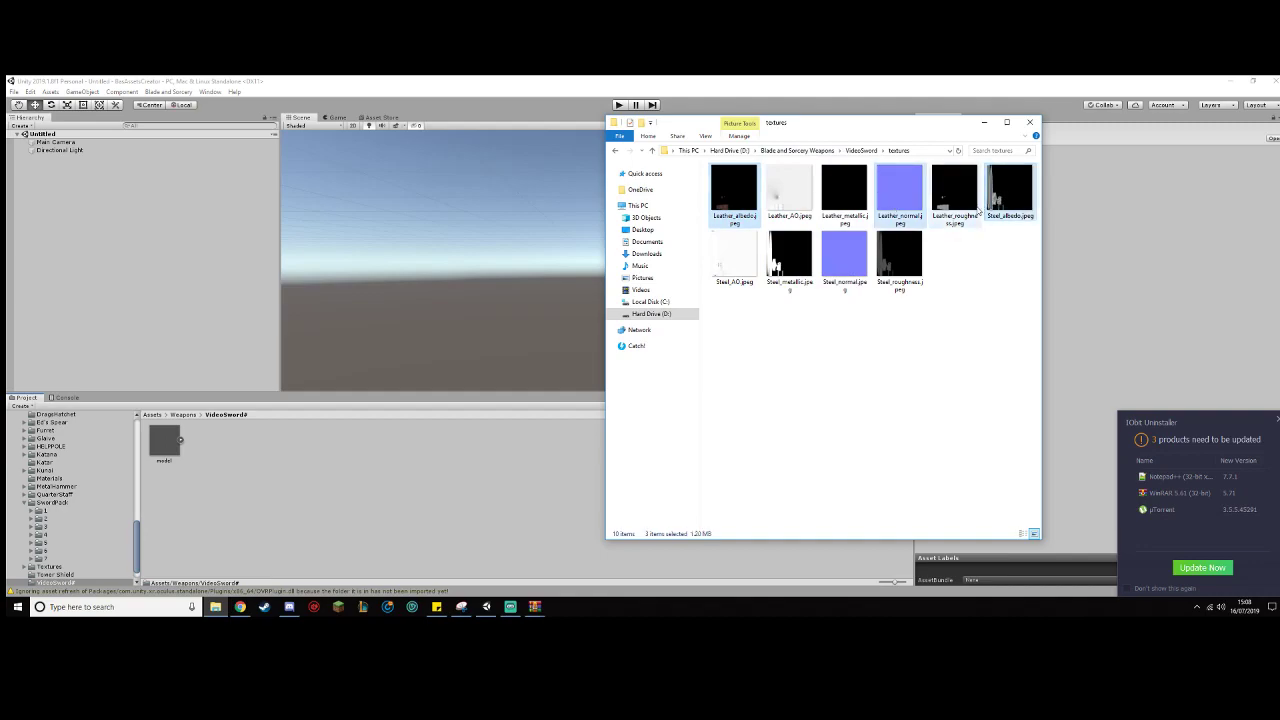
left_click(840, 247, "ctrl")
left_click_drag(840, 267, 505, 485)
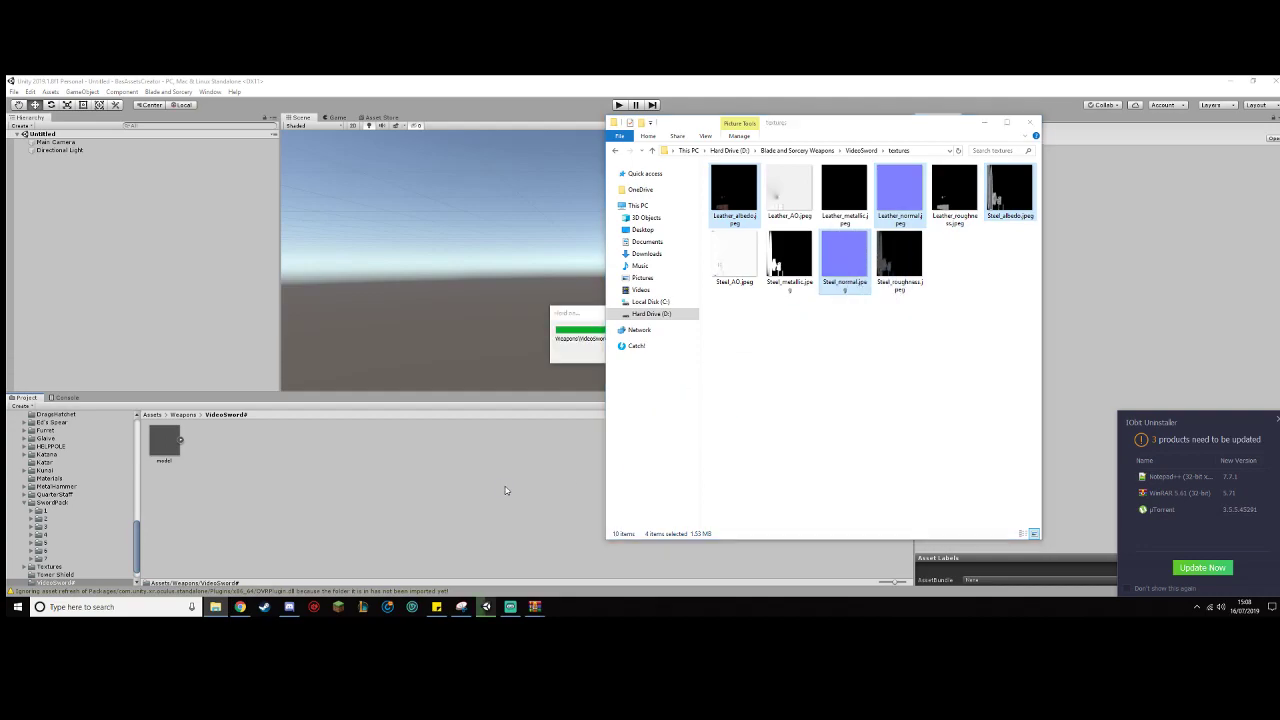
left_click(505, 490)
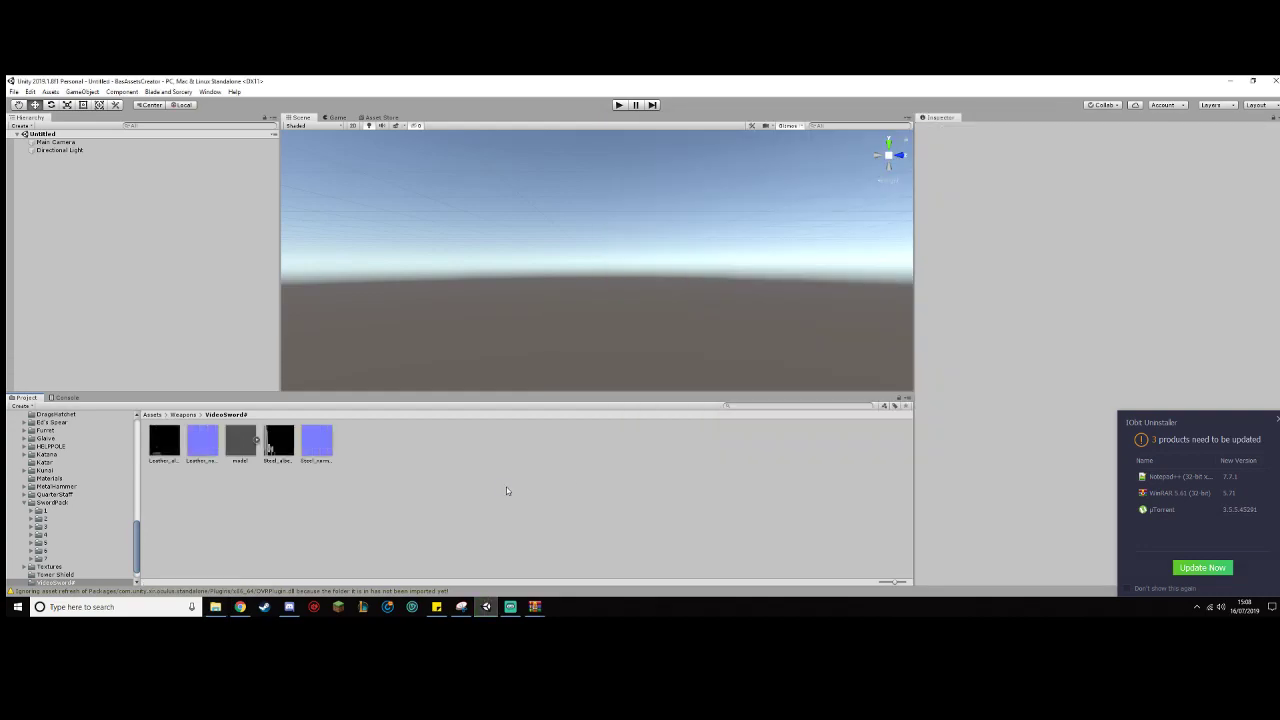
left_click(1276, 420)
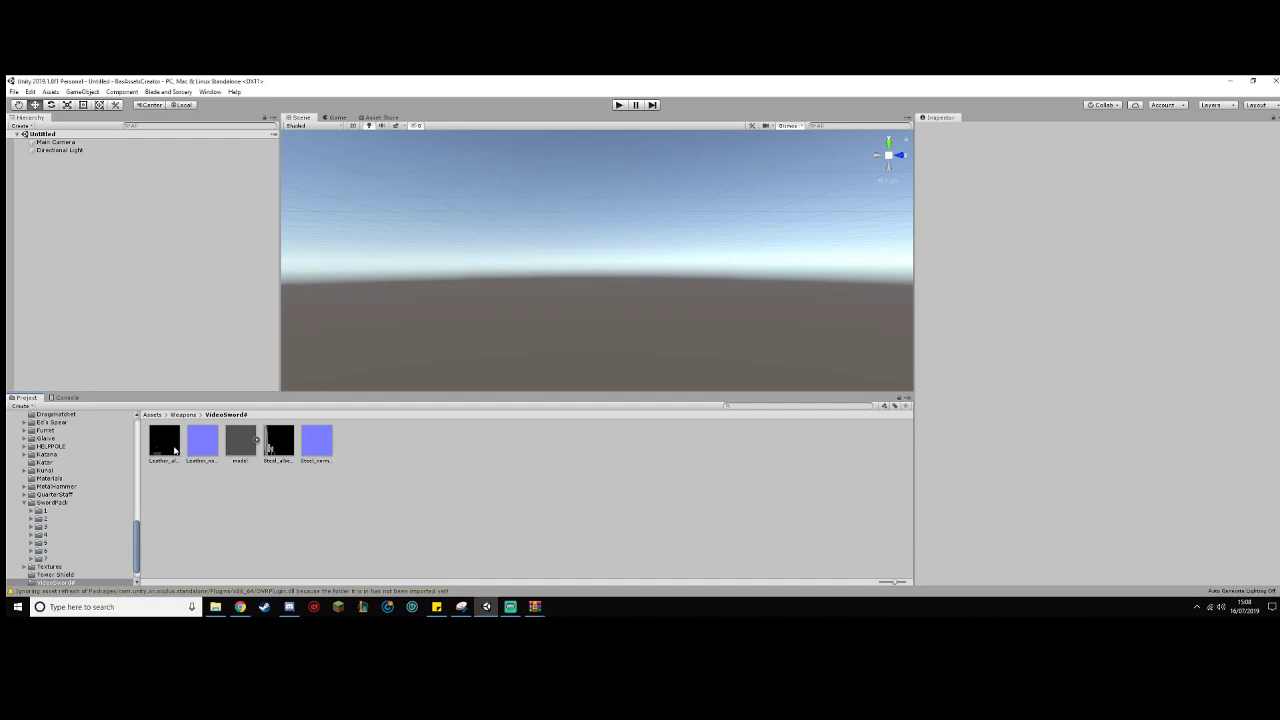
Step: Add the sword model from the VideoSword# folder to the scene hierarchy and frame it in the scene
left_click_drag(241, 445, 109, 261)
middle_click_drag(508, 309, 735, 260)
scroll(66, 513, "up", 8)
scroll(66, 513, "up", 3)
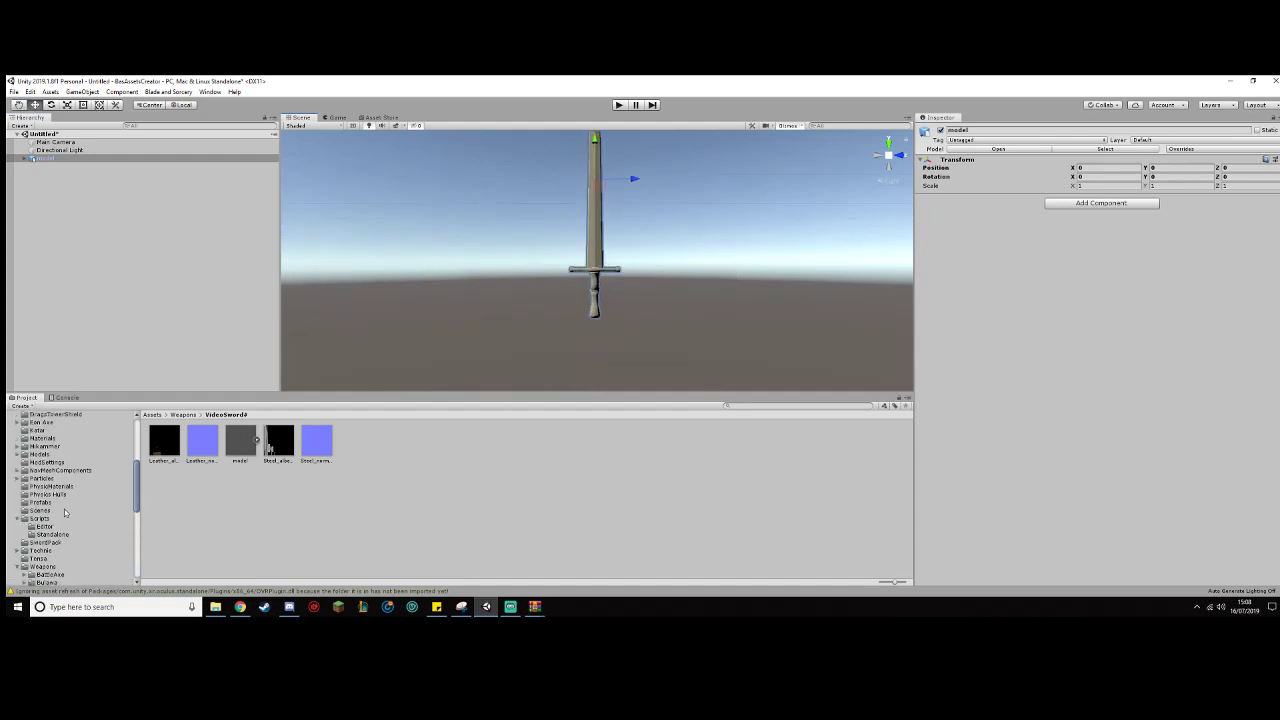
Step: Add the ExampleDagger from the Prefabs folder to the scene and remove its label icon
left_click(64, 503)
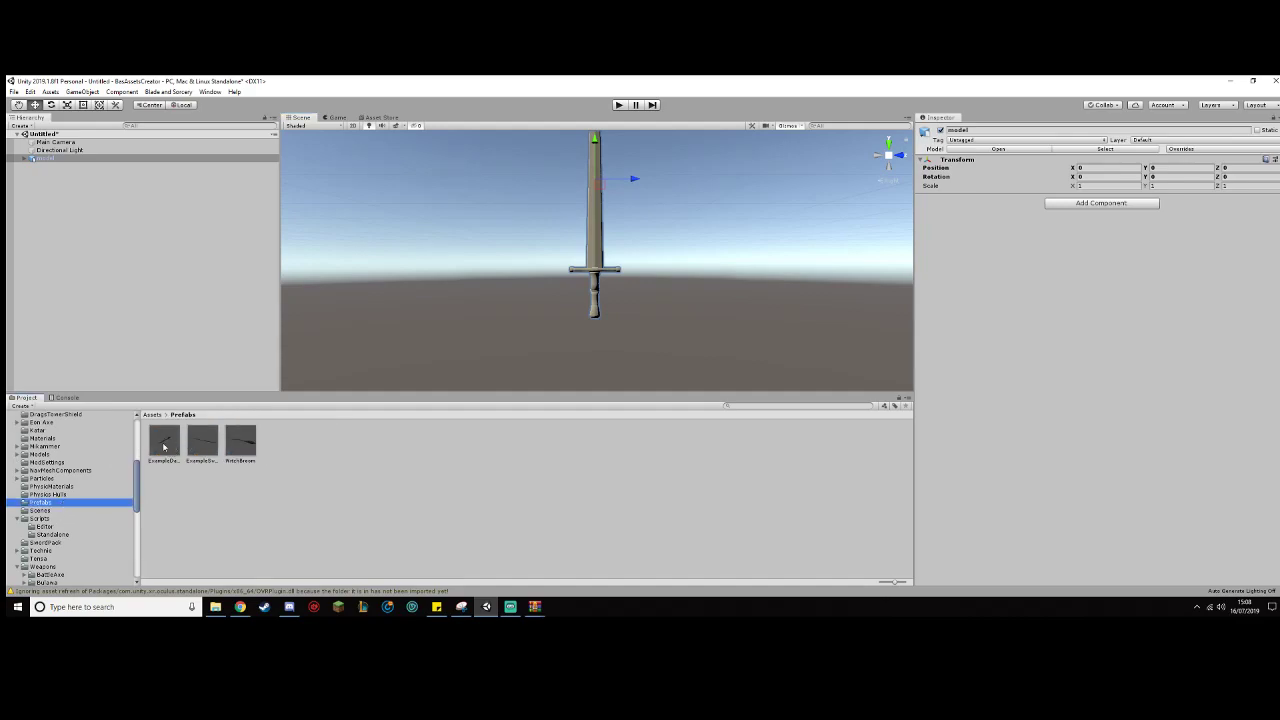
left_click_drag(170, 455, 188, 328)
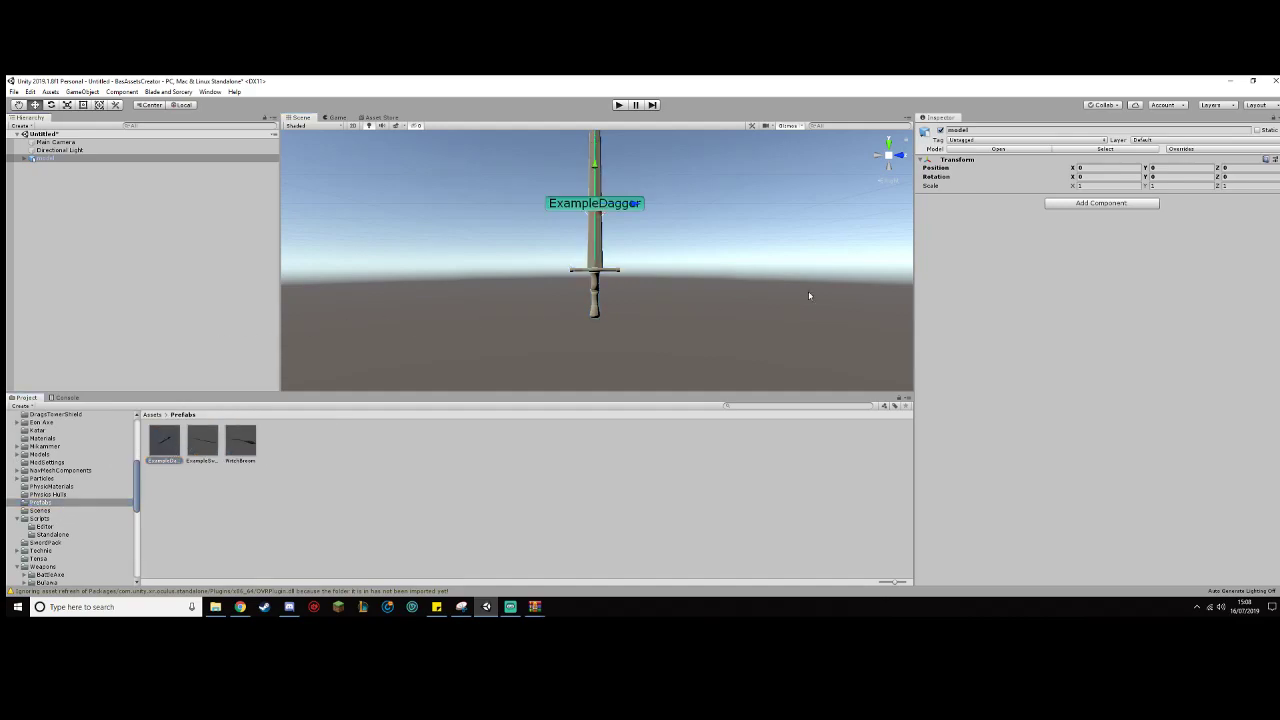
left_click(925, 131)
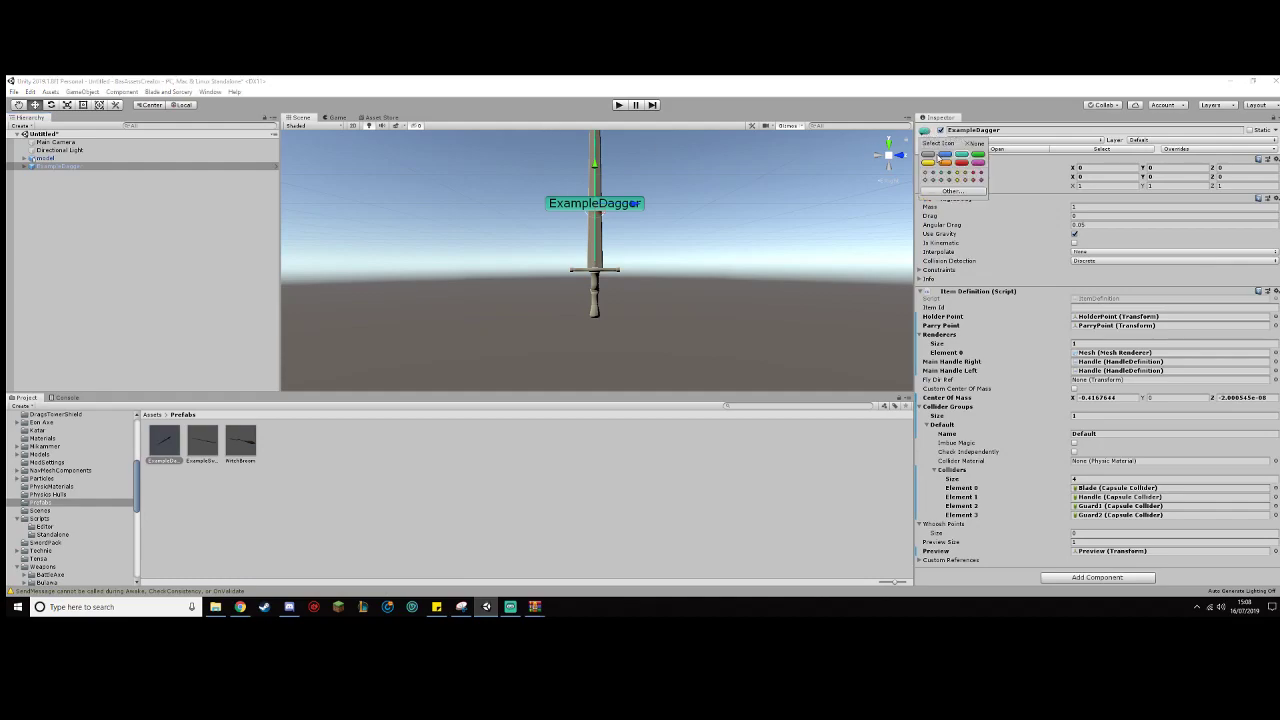
left_click(978, 143)
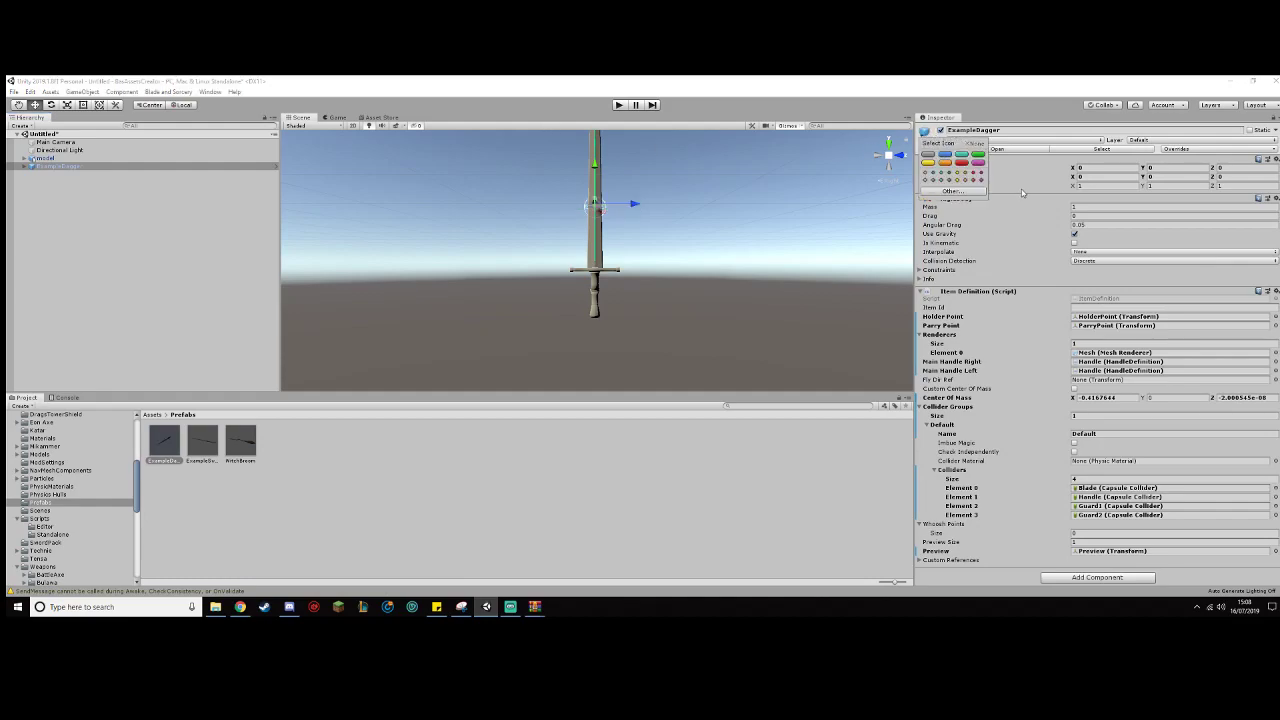
Step: Set the ExampleDagger's Z rotation to 90 and move it about 0.571 along Z, beside the sword
left_click(1170, 178)
type("9")
key("BackSpace")
left_click(1234, 179)
type("90")
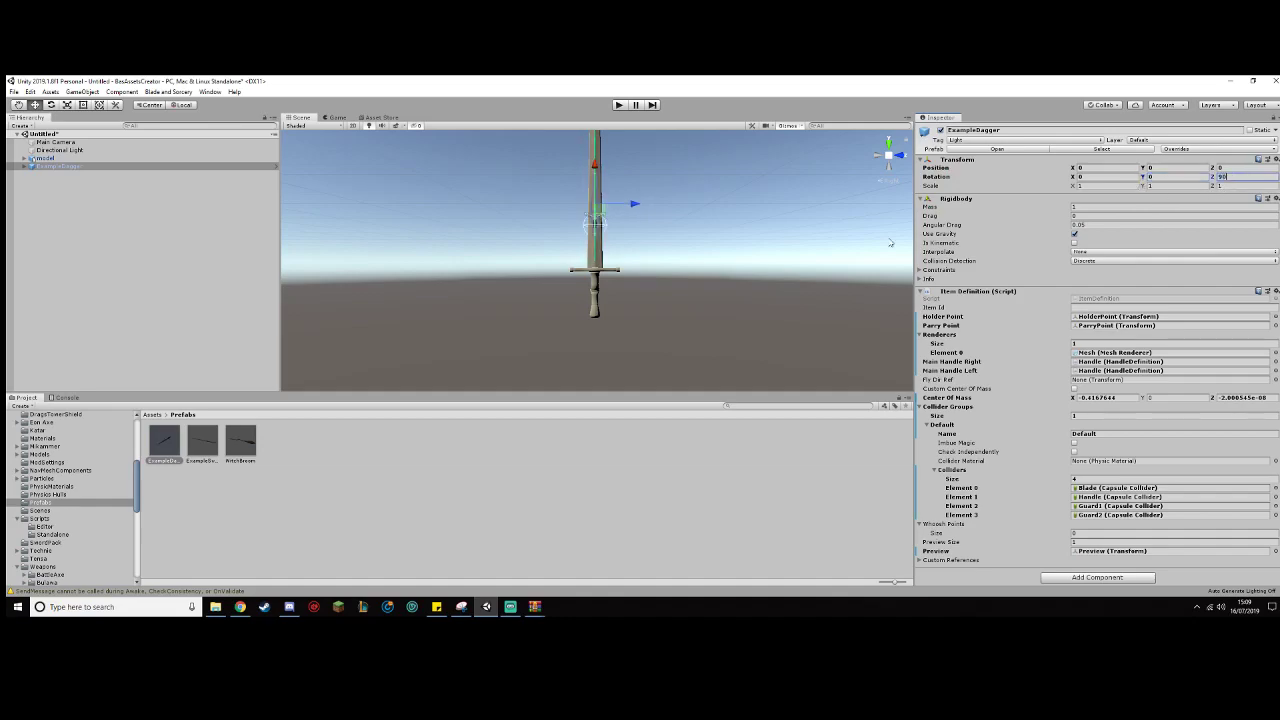
left_click_drag(636, 205, 711, 213)
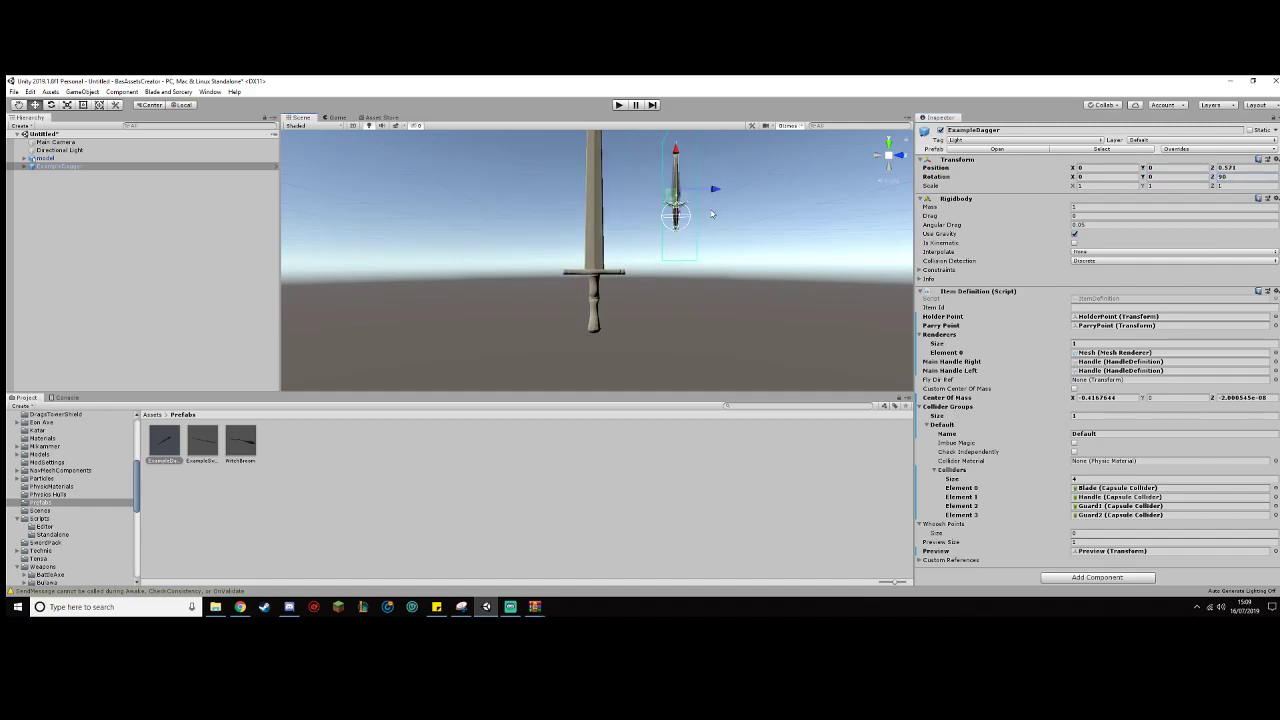
scroll(769, 335, "up", 2)
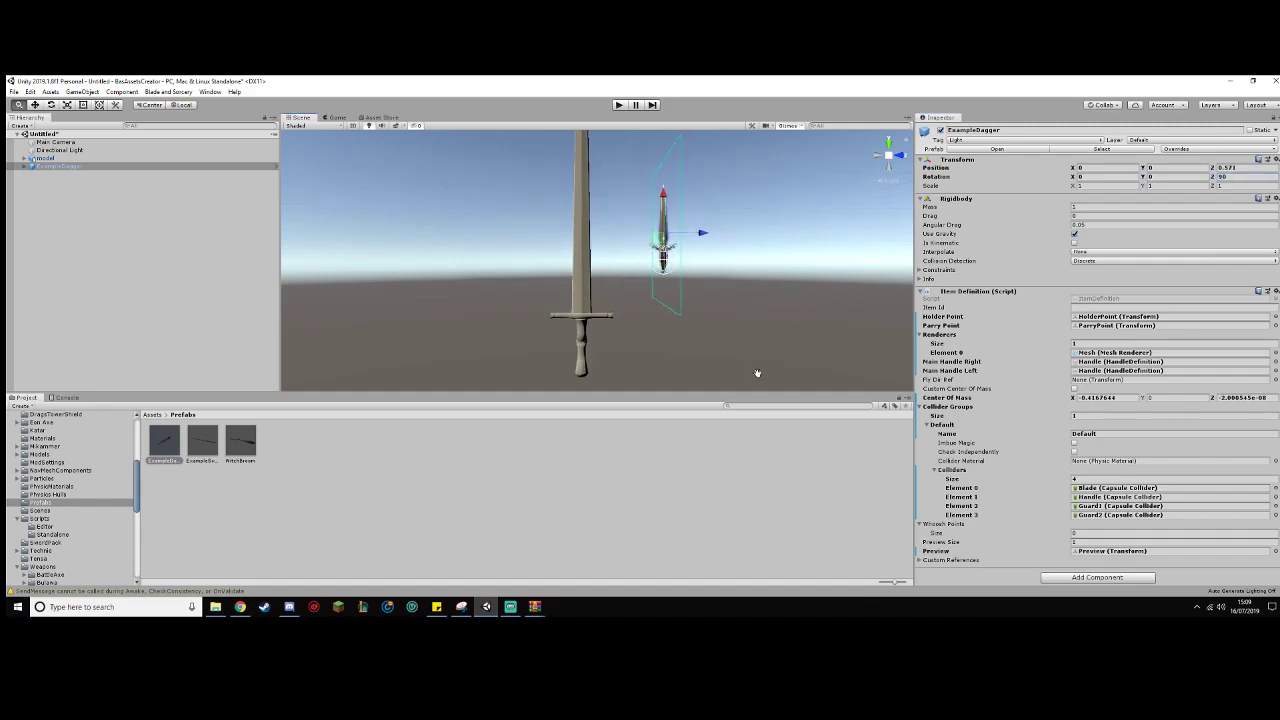
Step: Scale the sword model to 0.6 on the X, Y and Z axes and compare its size with the dagger
left_click(190, 160)
left_click(1134, 186)
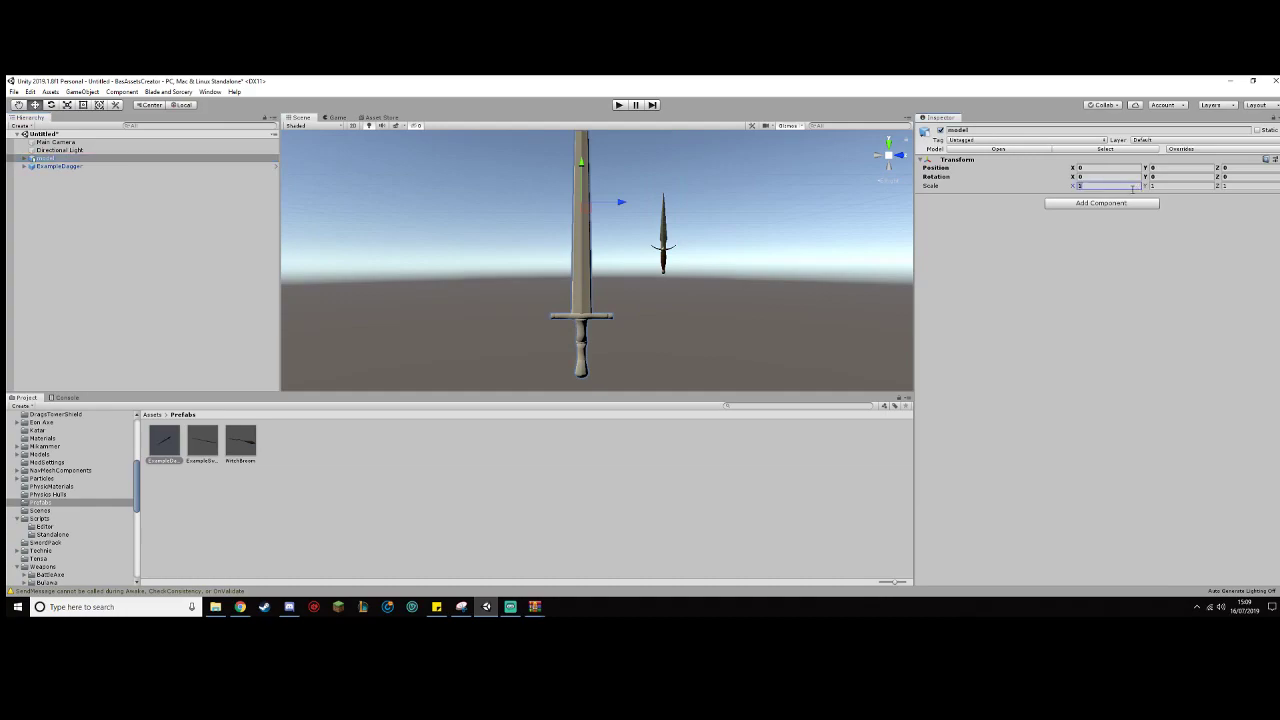
type("0.")
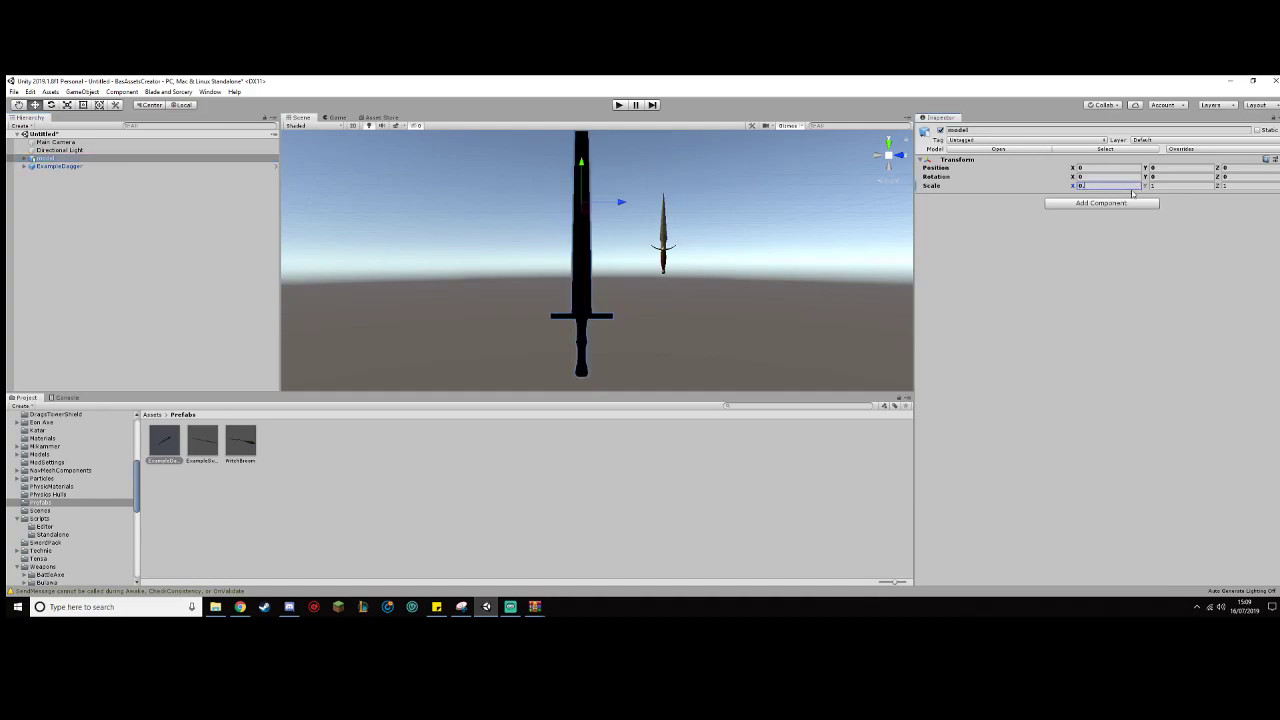
type("6")
key("ctrl+a")
key("ctrl+c")
left_click(1182, 187)
key("ctrl+v")
left_click(1256, 186)
key("ctrl+v")
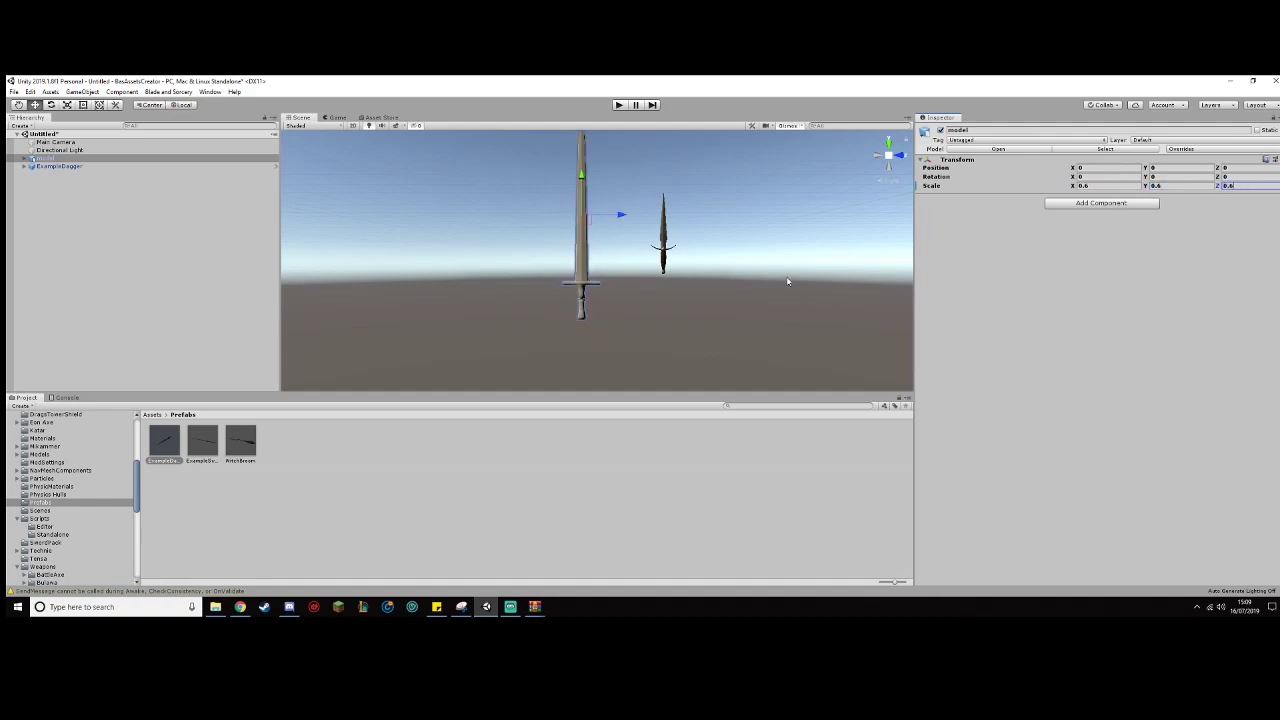
scroll(663, 277, "up", 3)
middle_click_drag(654, 294, 697, 306)
Step: Delete the ExampleDagger from the scene and unpack the sword model's prefab
left_click(93, 167)
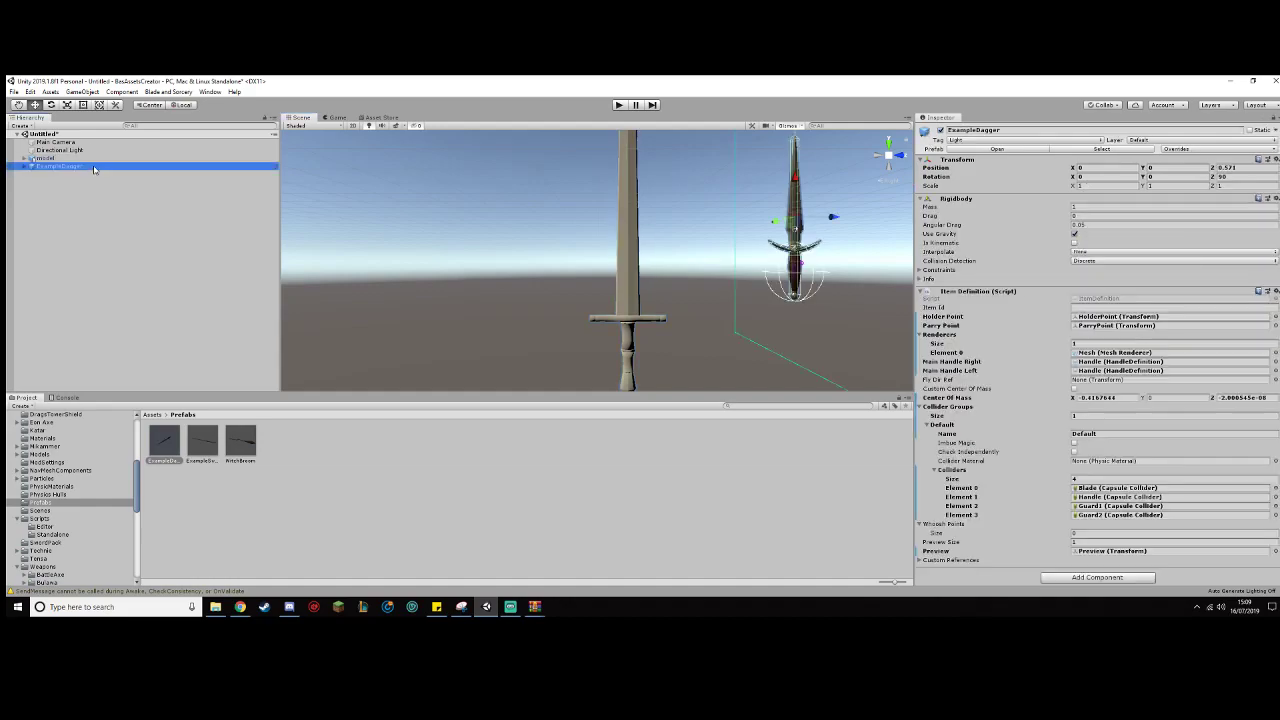
key("Delete")
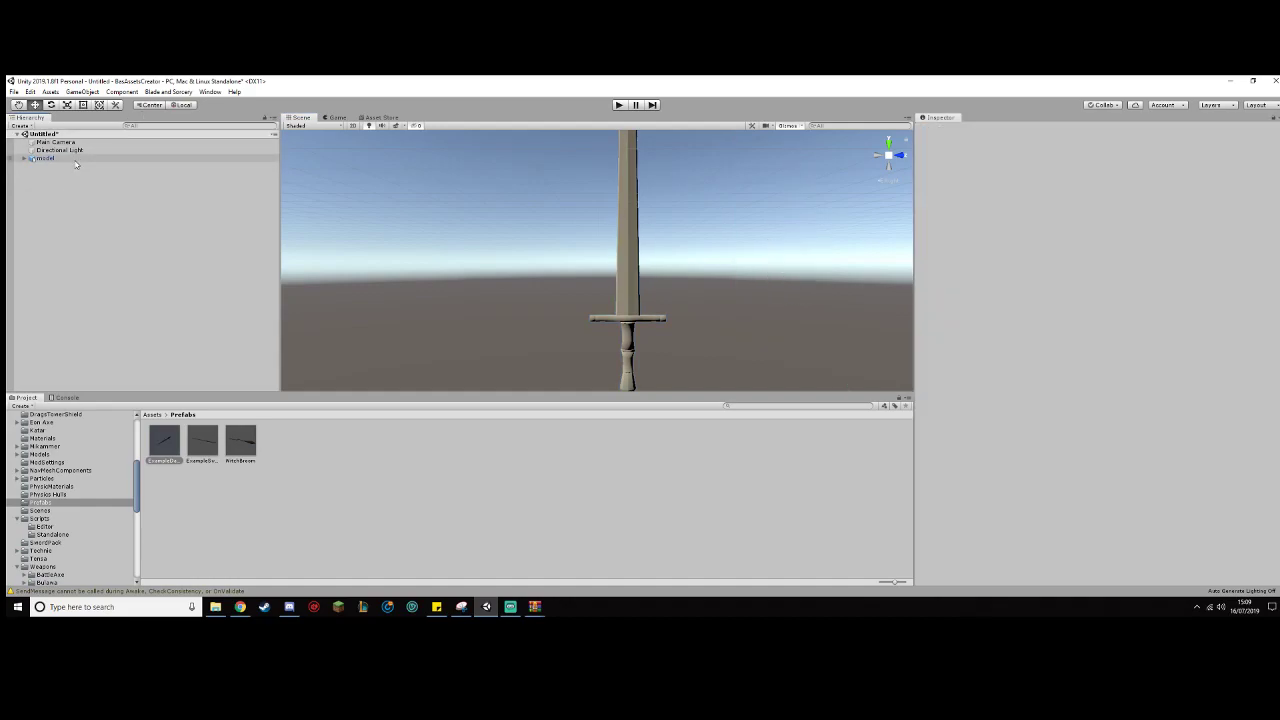
right_click(75, 160)
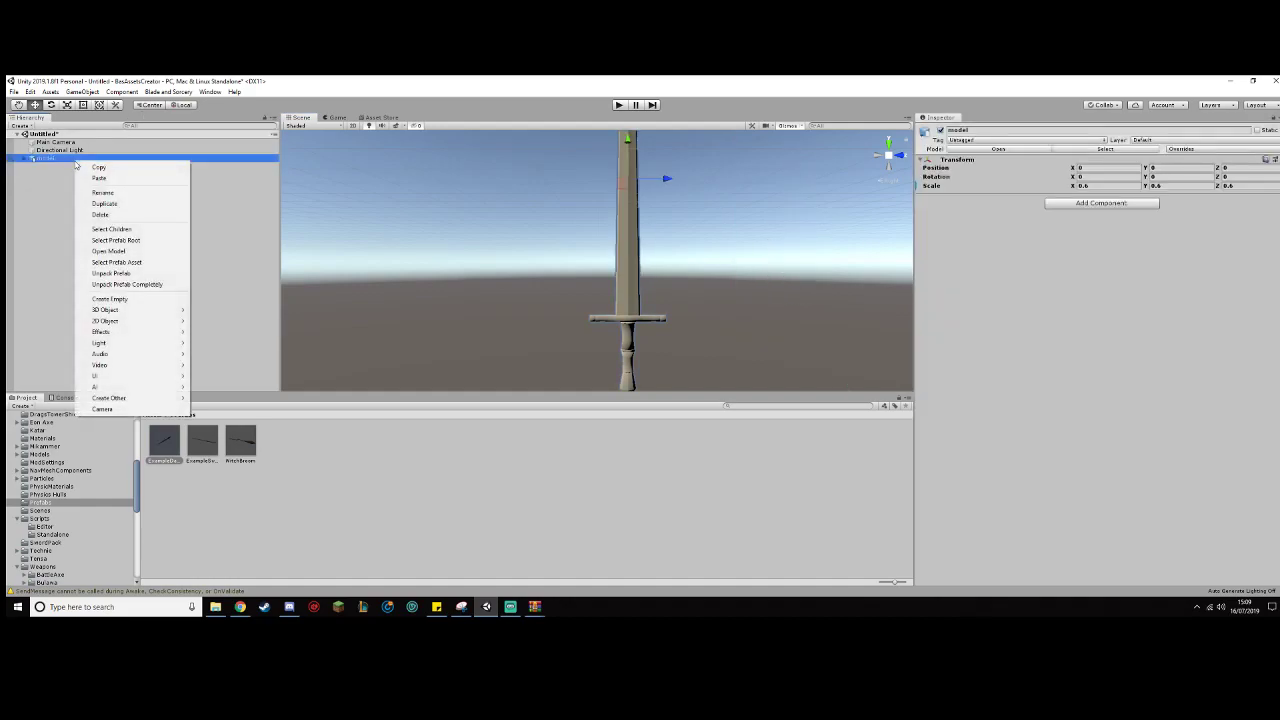
left_click(130, 274)
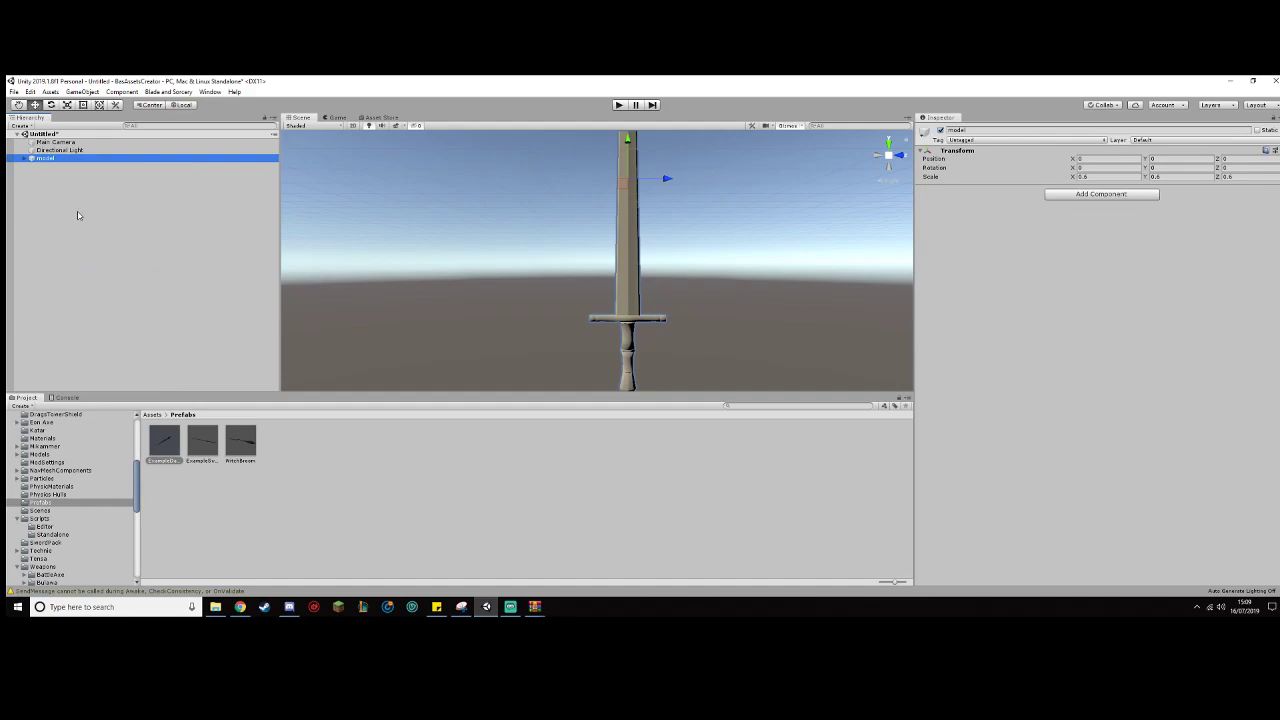
Step: Apply the Leather albedo texture to the handle mesh Cube and the Steel albedo texture to the blade mesh Cube 1
left_click(25, 159)
left_click(58, 168)
left_click(60, 174)
left_click(63, 167)
left_click(58, 174)
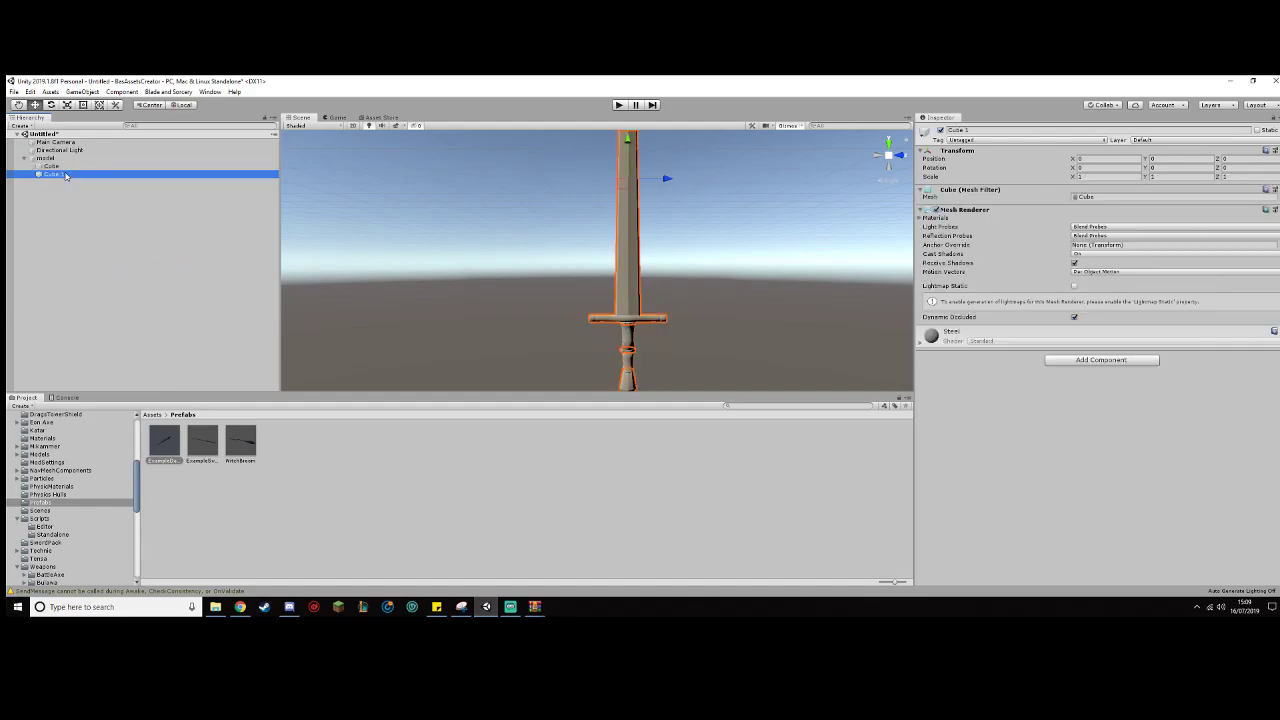
left_click(60, 166)
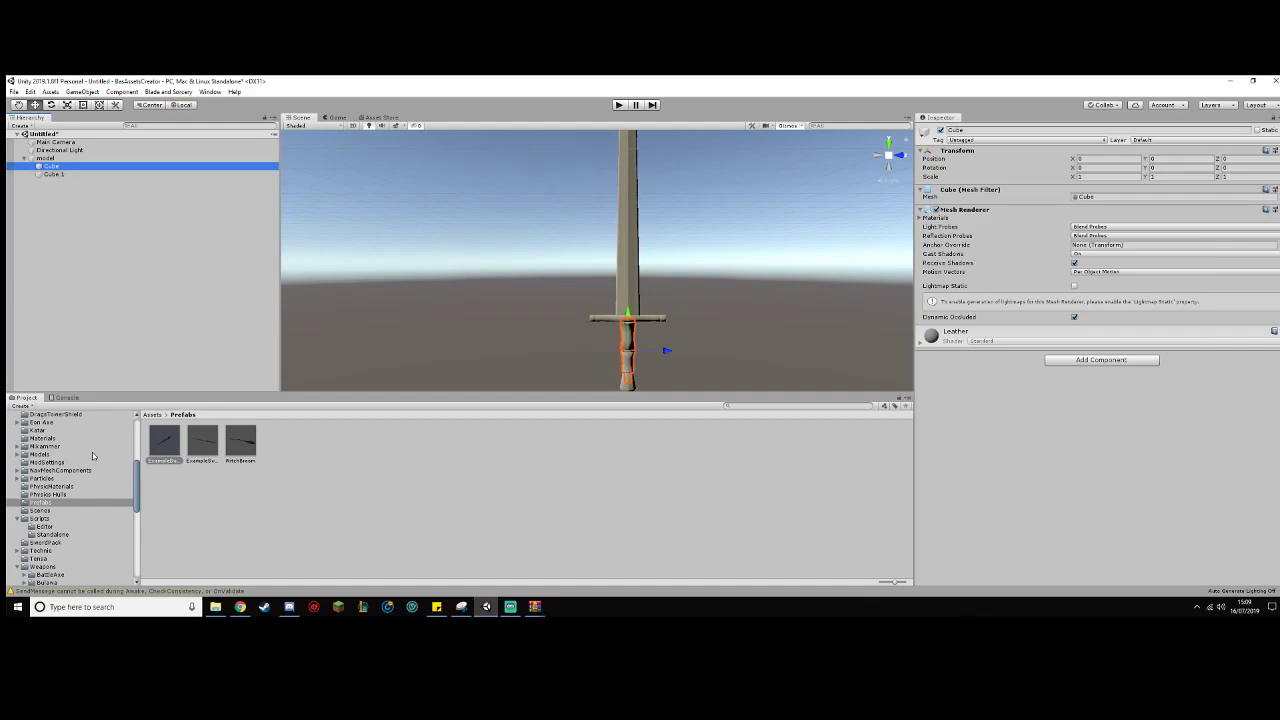
scroll(85, 460, "down", 5)
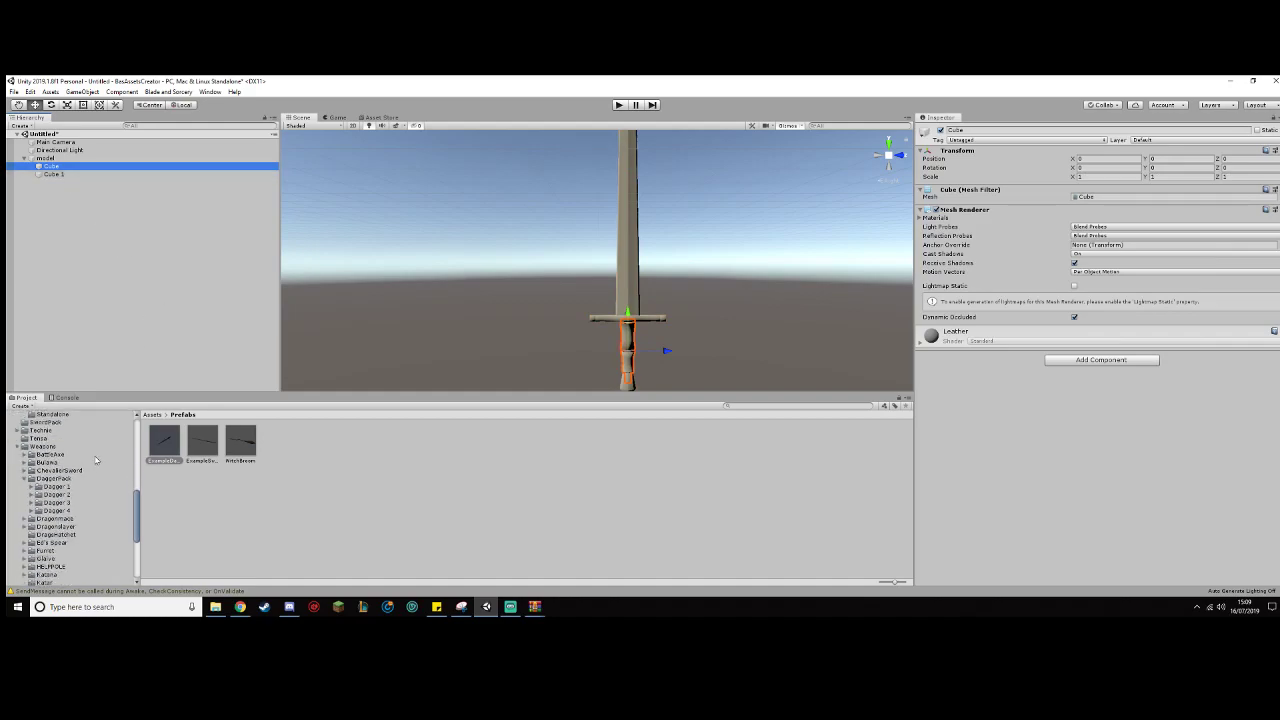
scroll(113, 530, "down", 3)
scroll(113, 543, "down", 2)
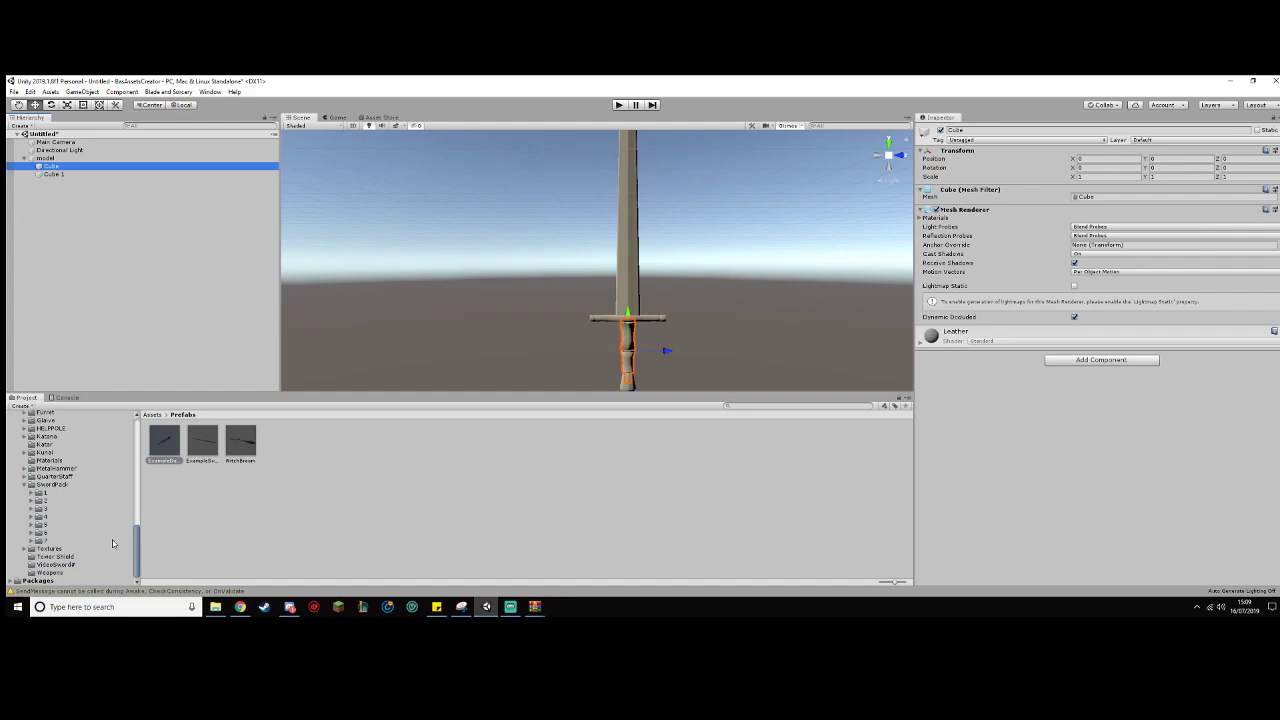
left_click(72, 565)
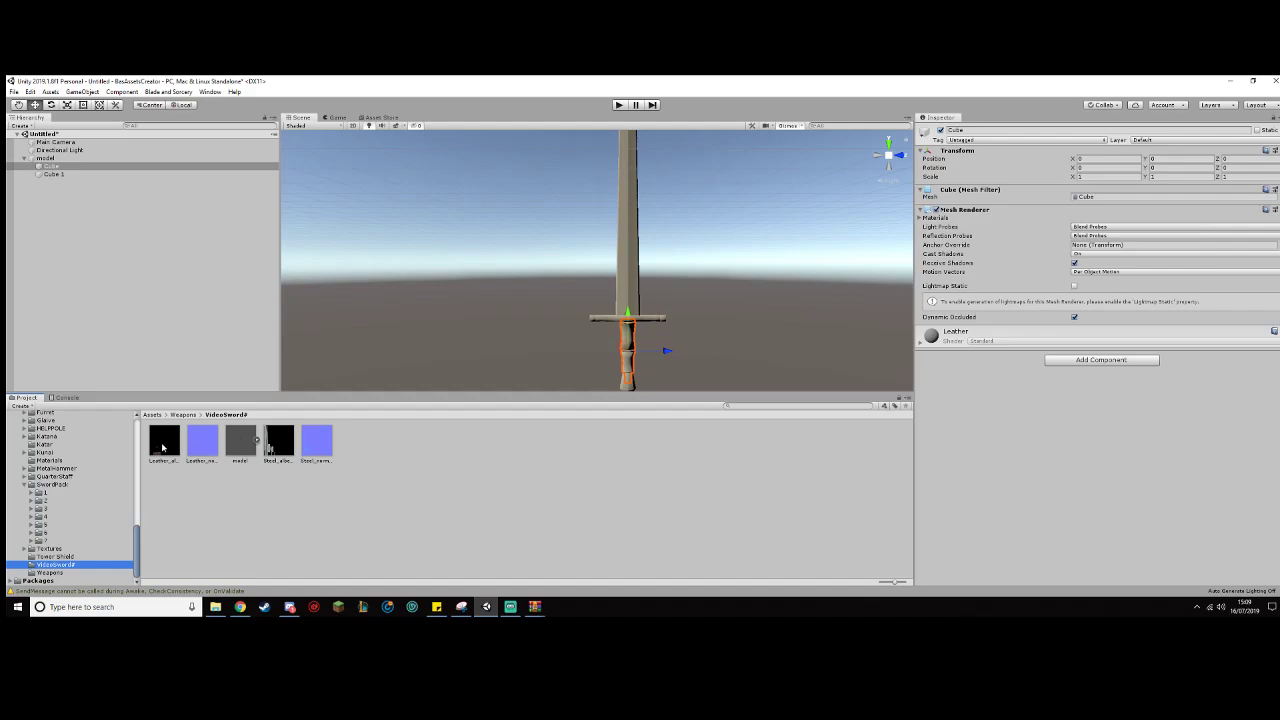
left_click_drag(165, 449, 104, 166)
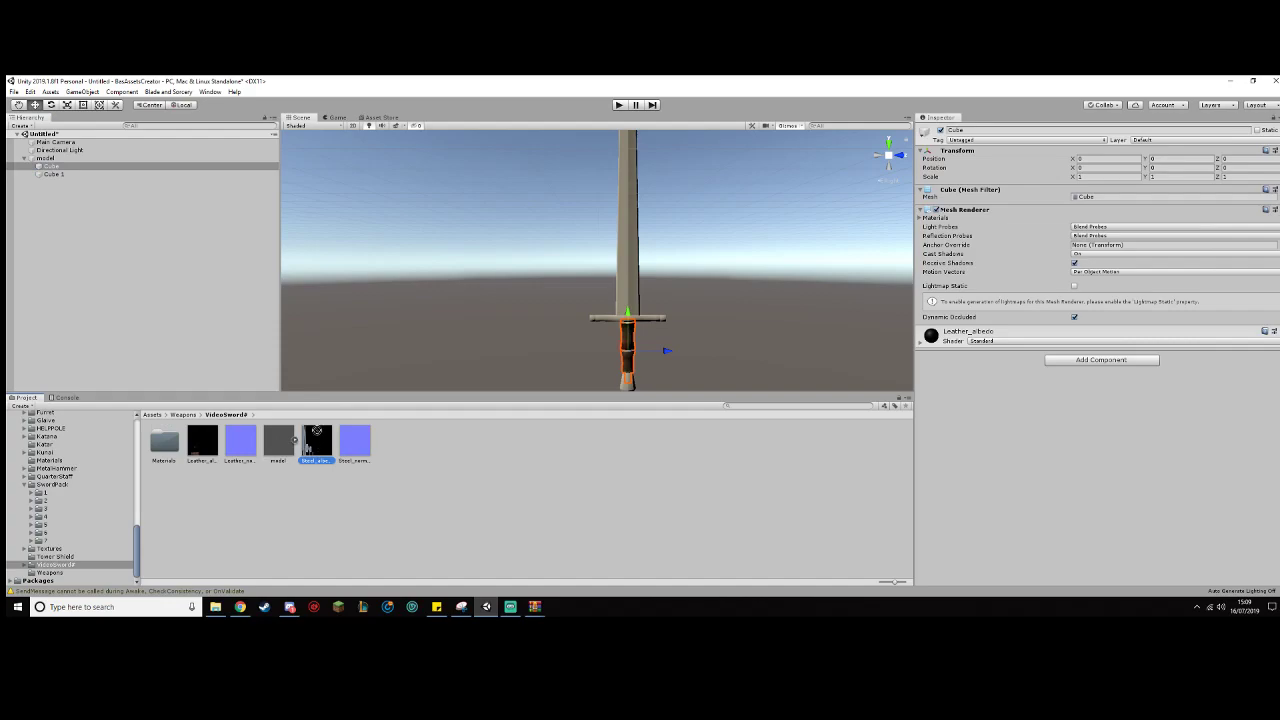
left_click_drag(223, 203, 177, 177)
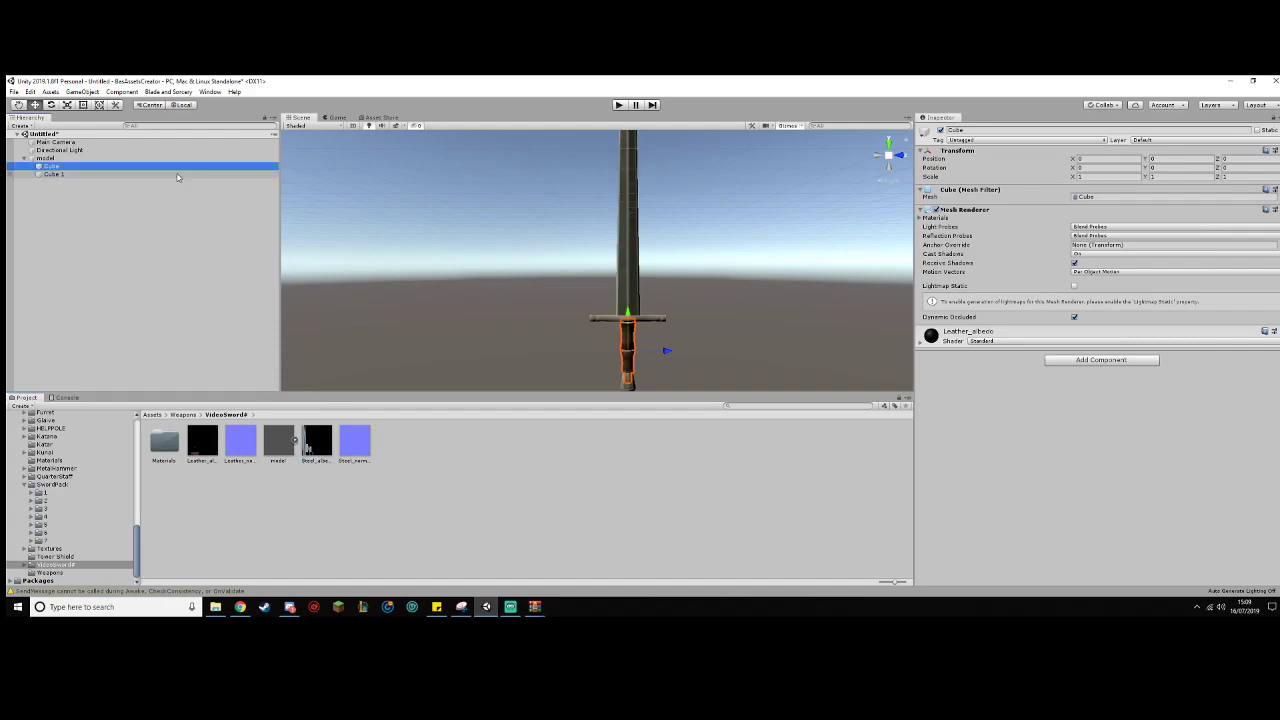
Step: Examine the applied textures on the sword, looking closely at the leather handle
middle_click_drag(621, 345, 572, 380)
scroll(609, 287, "up", 10)
scroll(608, 289, "down", 10)
middle_click_drag(592, 240, 615, 225)
left_click(131, 170)
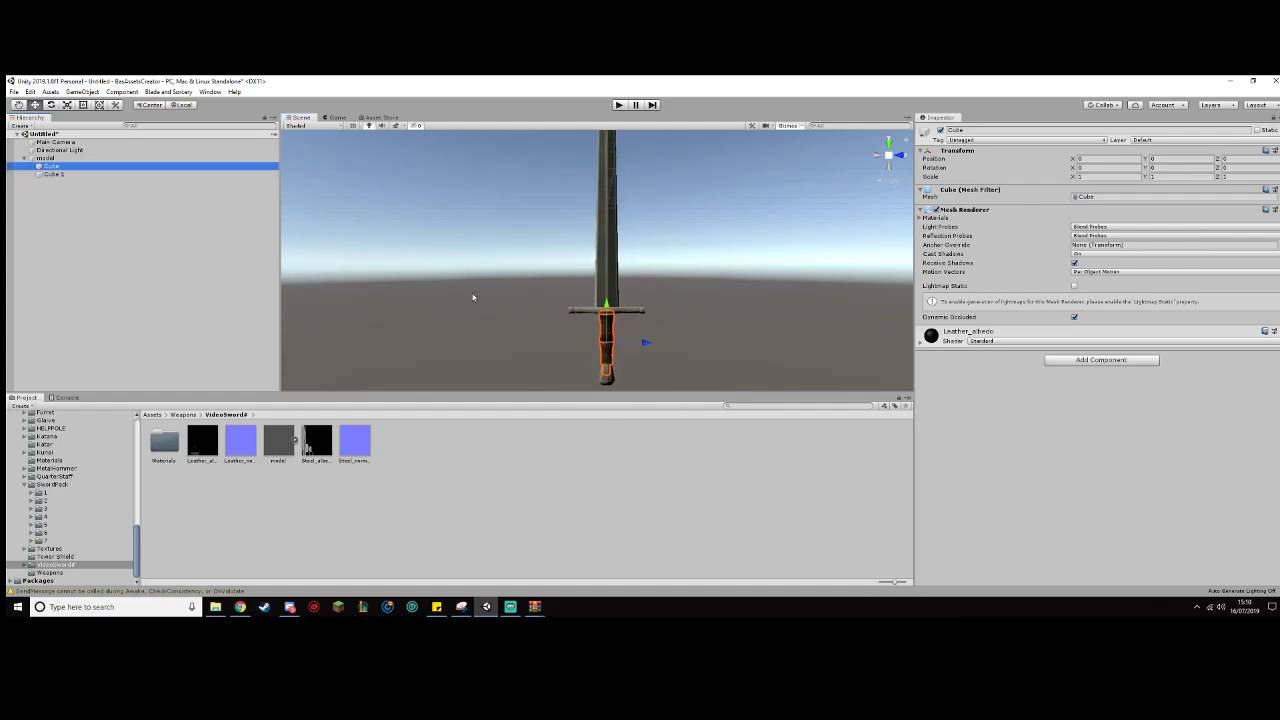
scroll(608, 310, "up", 4)
middle_click_drag(660, 309, 643, 216)
scroll(643, 216, "up", 4)
scroll(643, 217, "down", 2)
middle_click_drag(653, 286, 655, 243)
scroll(657, 243, "down", 1)
scroll(886, 331, "up", 1)
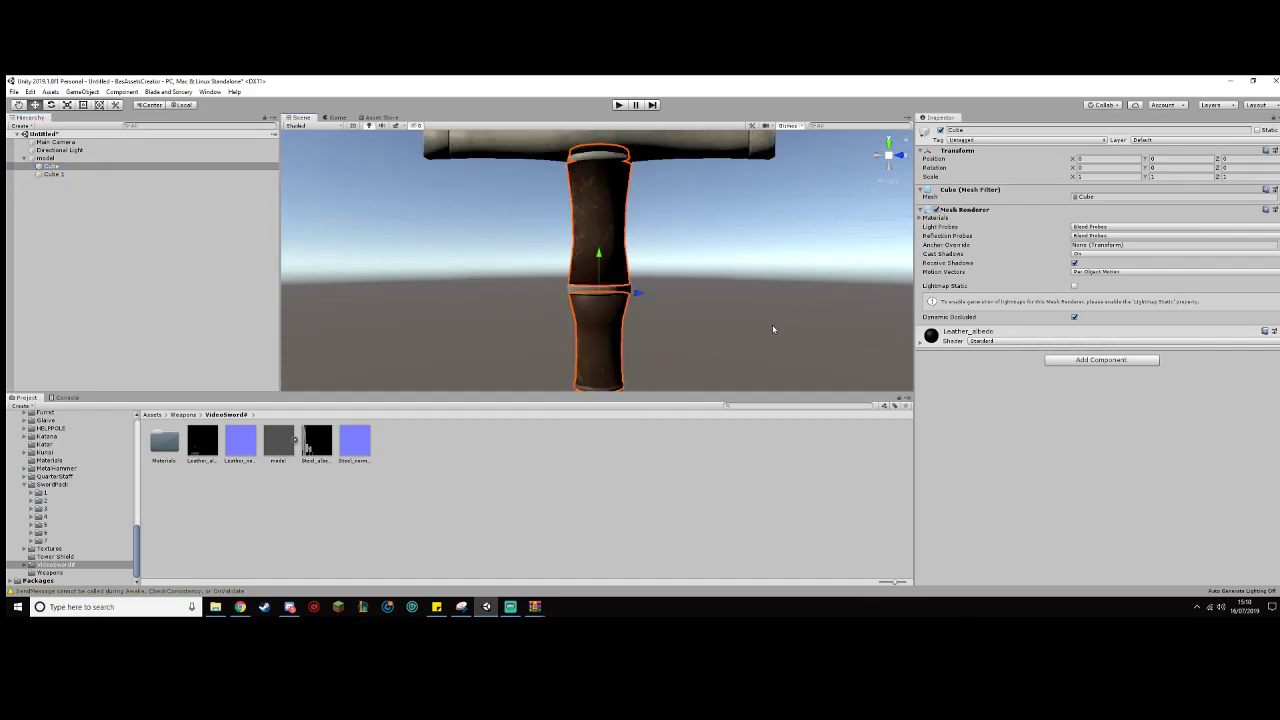
Step: Assign the Leather normal texture as the Leather_albedo material's normal map and fix its texture type
left_click(922, 345)
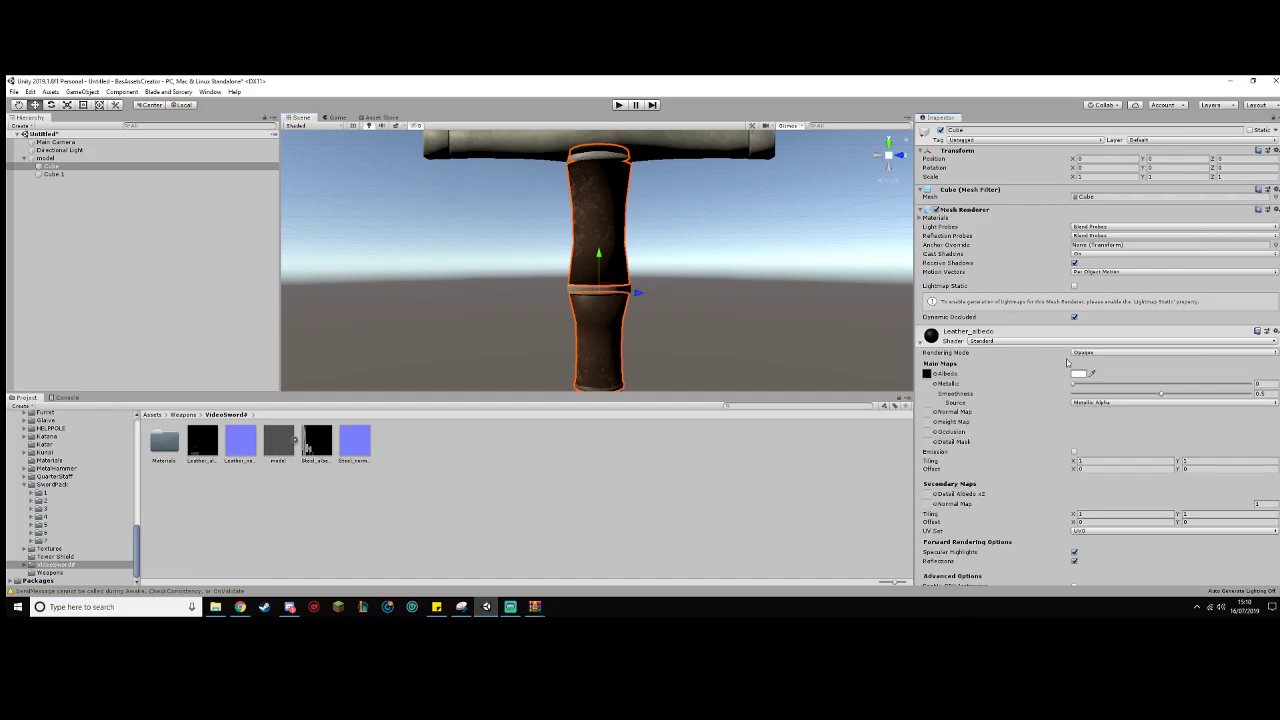
left_click_drag(236, 446, 930, 421)
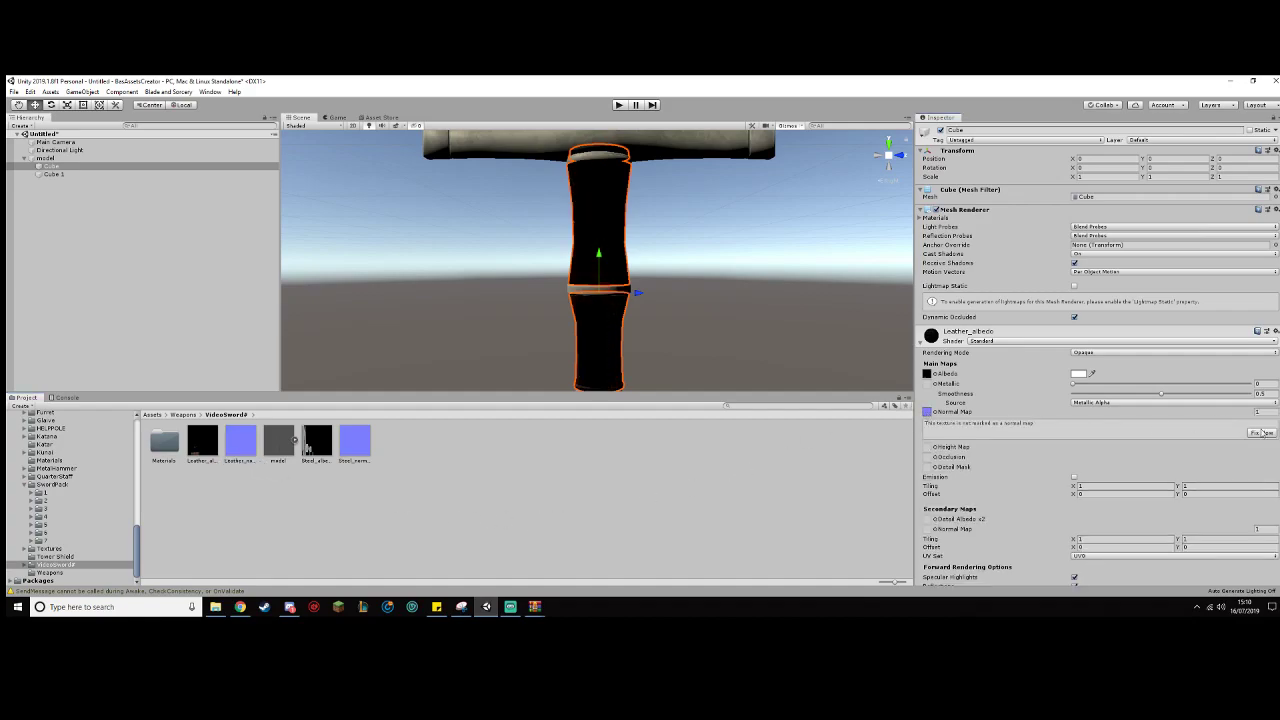
left_click(1266, 433)
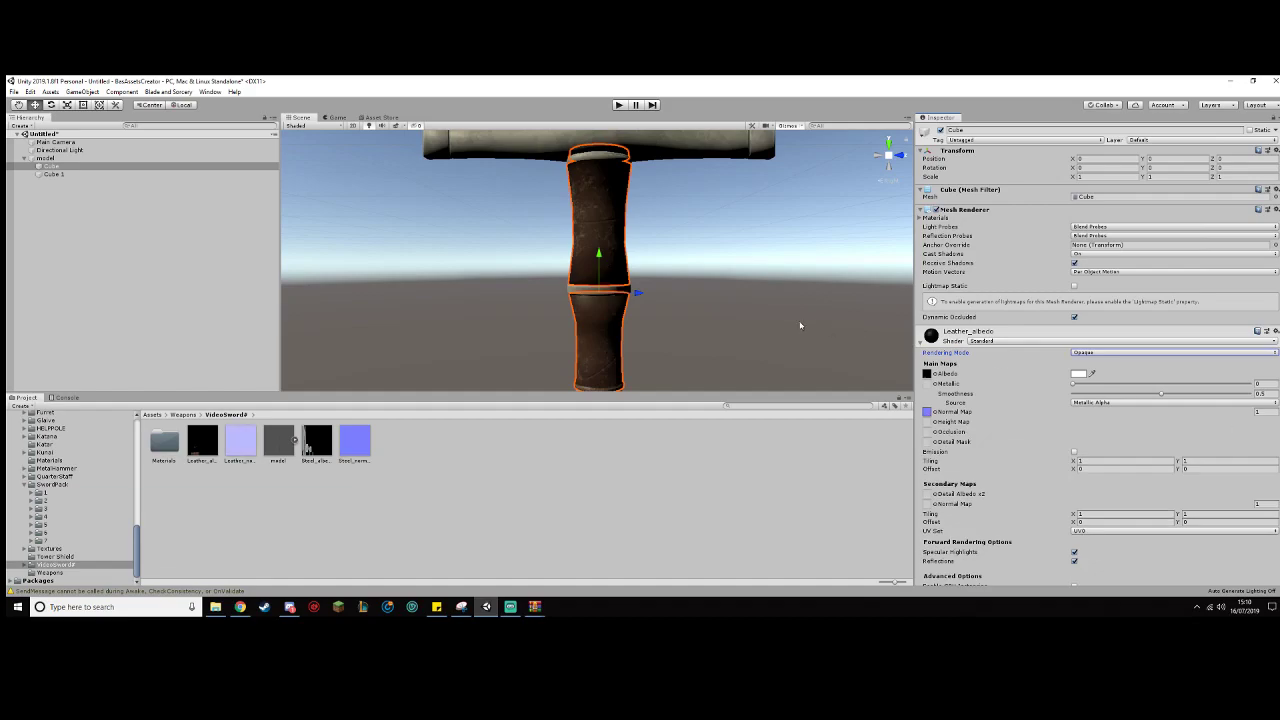
mouse_move(566, 309)
middle_mouse_down()
mouse_move(536, 291)
mouse_move(505, 305)
mouse_move(570, 305)
mouse_move(568, 316)
middle_mouse_up()
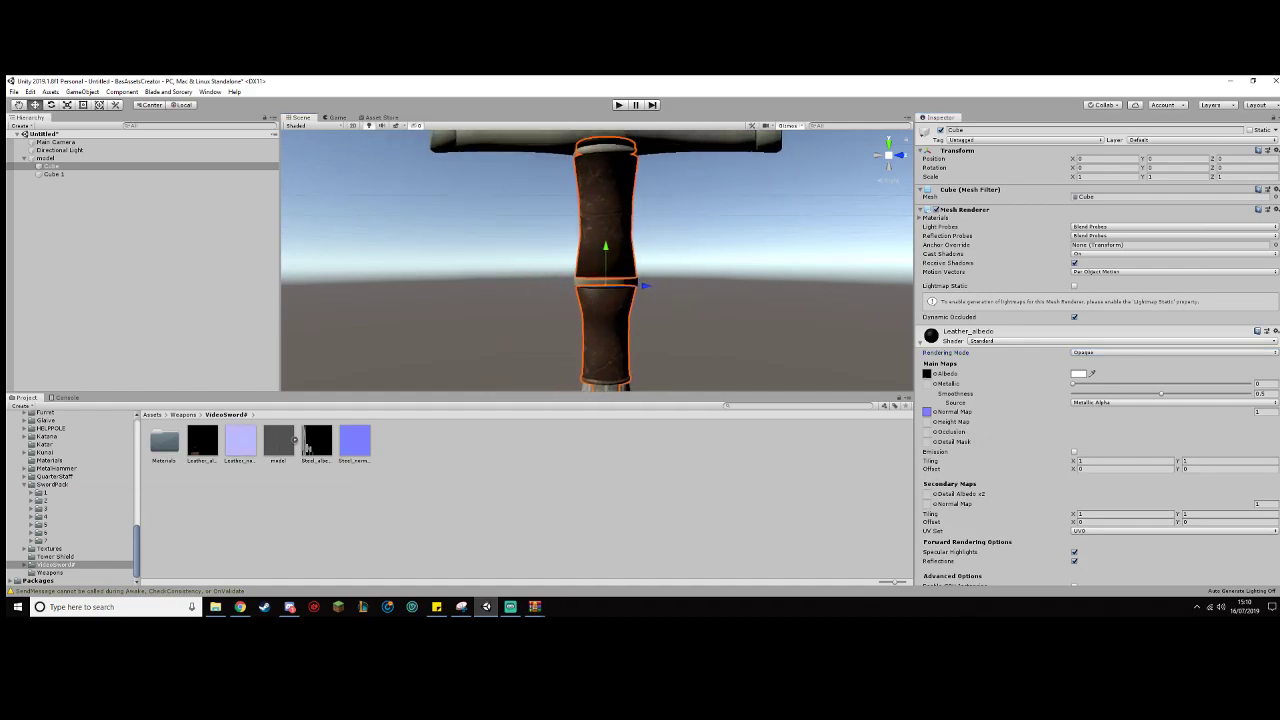
Step: Try normal map strengths of 2 and 6 on the Leather_albedo material, and settle on 3
left_click(1265, 412)
type("2")
key("BackSpace")
type("6")
key("BackSpace")
type("3")
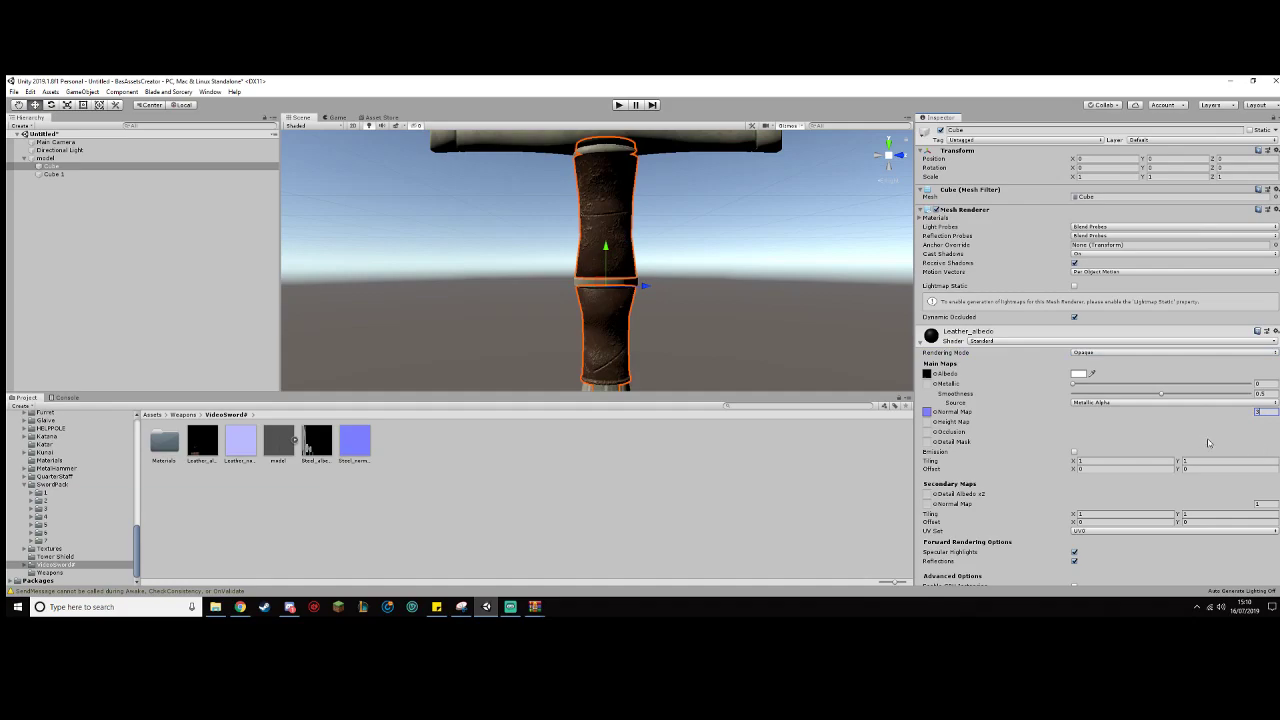
Step: Set the Leather_albedo material's smoothness to 1 with Albedo Alpha as its source, and turn off specular highlights and reflections
scroll(1207, 443, "down", 2)
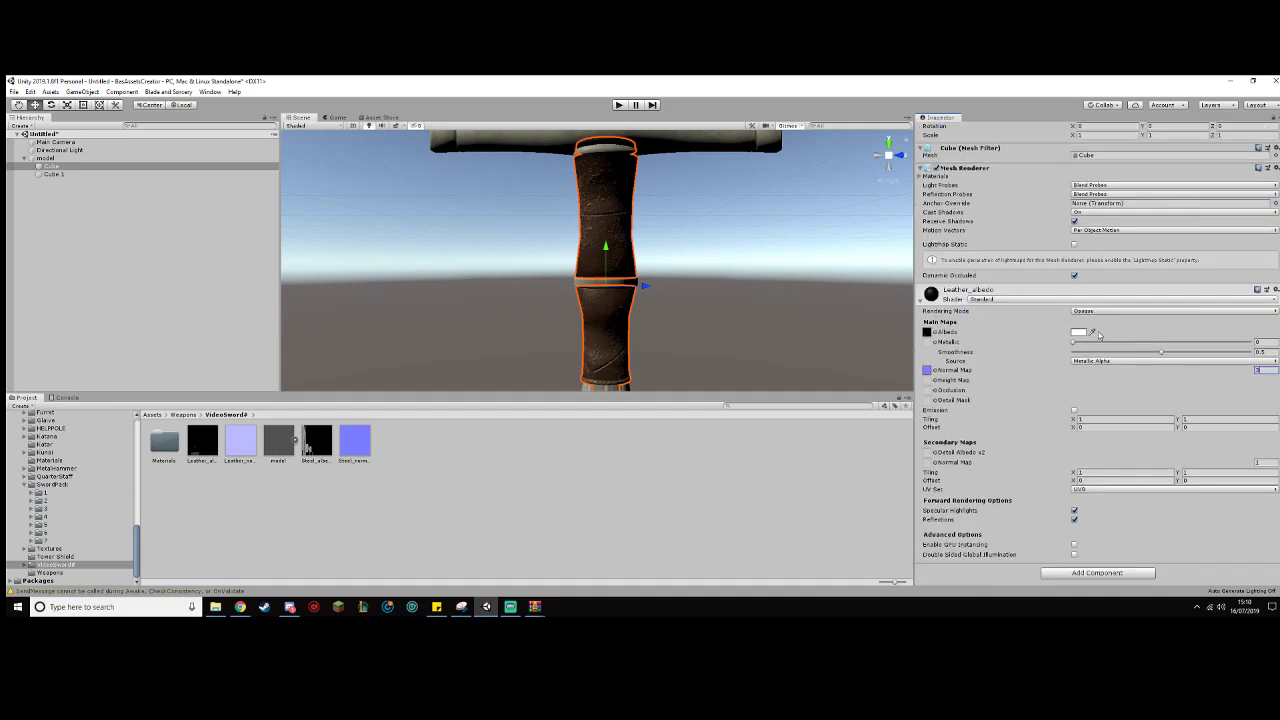
left_click(1113, 362)
left_click(1100, 382)
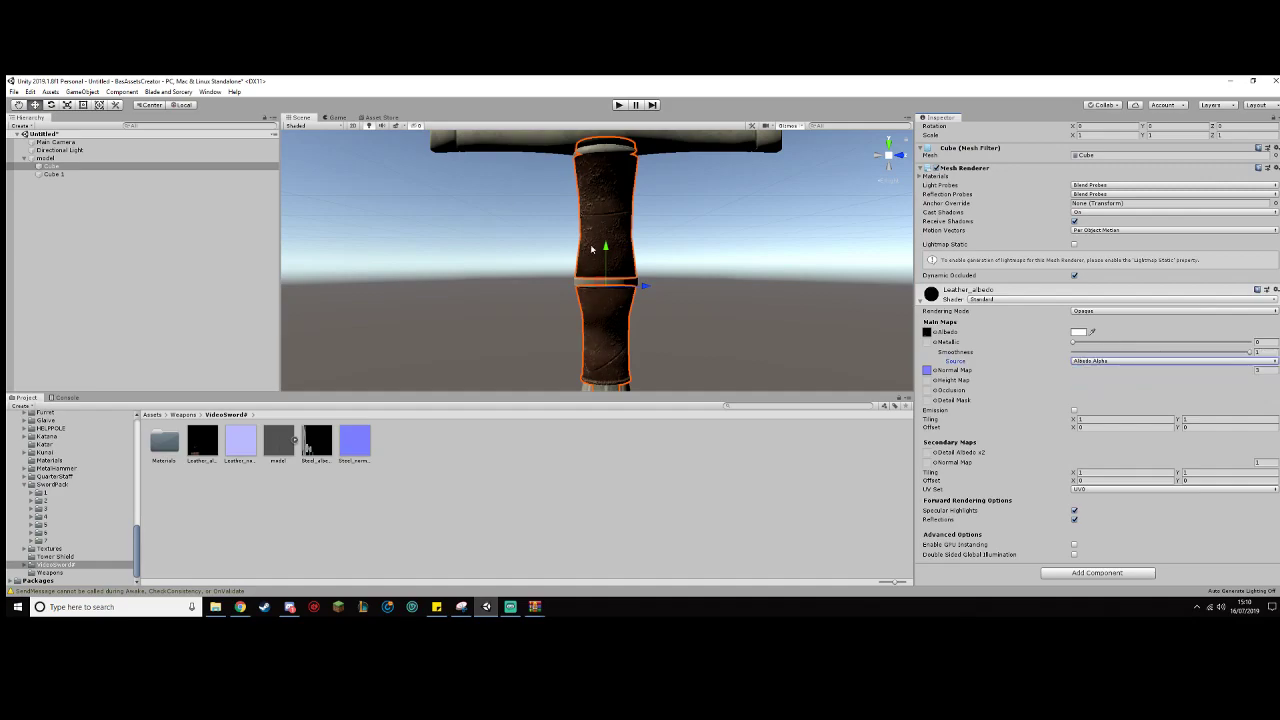
left_click(1074, 510)
left_click(1074, 519)
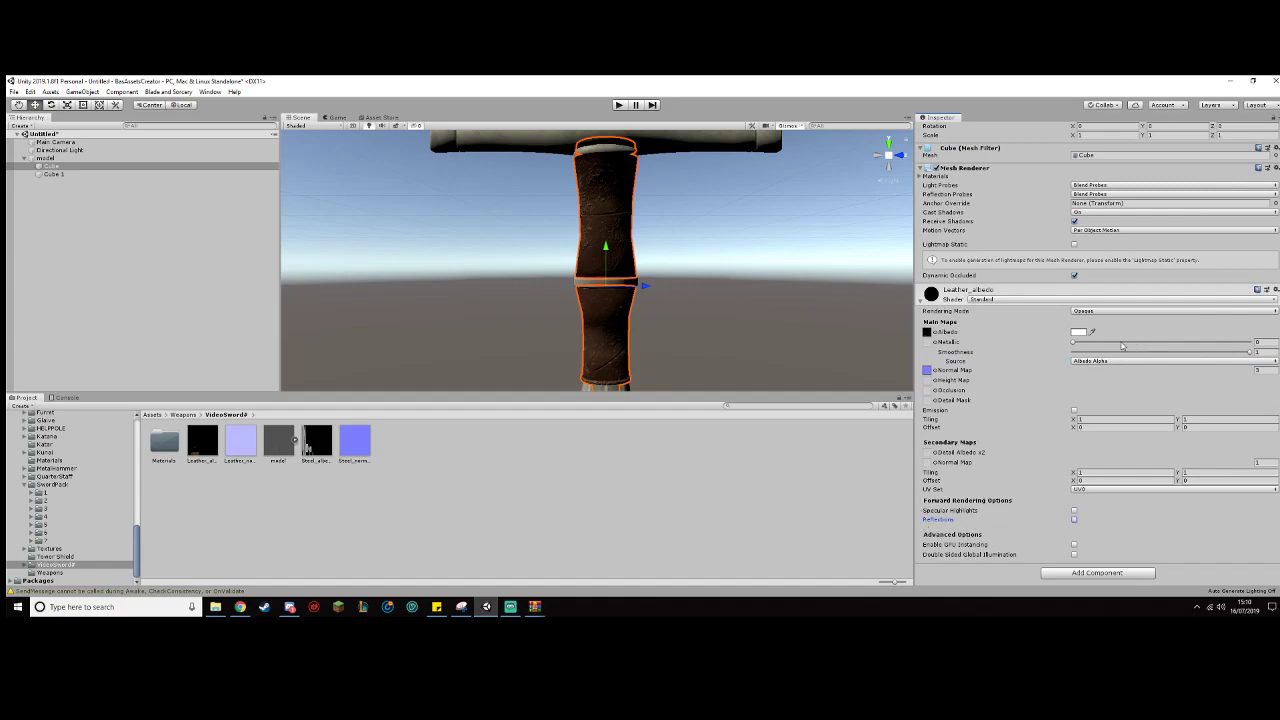
left_click_drag(1074, 343, 1084, 350)
Step: Assign the Steel normal texture as the normal map of Cube 1's Steel_albedo material and fix its texture type
left_click(92, 175)
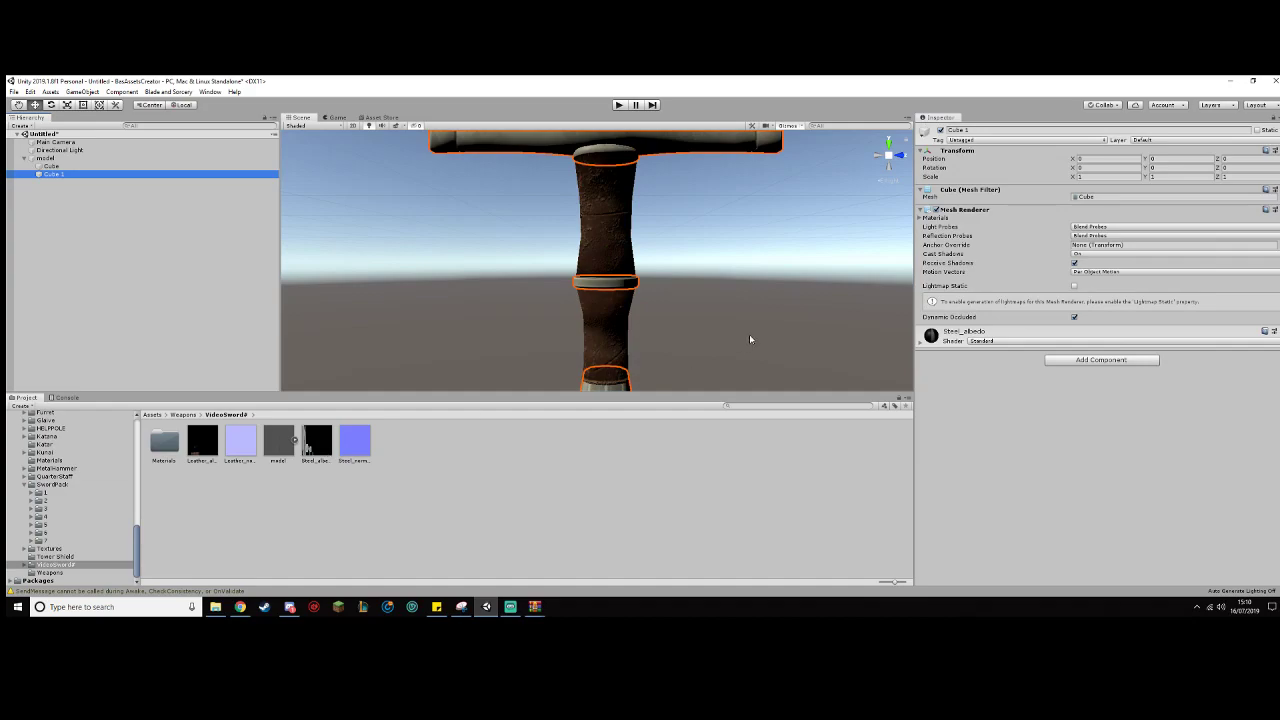
left_click(931, 336)
middle_click_drag(671, 290, 655, 357)
mouse_move(354, 440)
left_mouse_down()
mouse_move(914, 443)
mouse_move(928, 412)
left_mouse_up()
left_click(1260, 432)
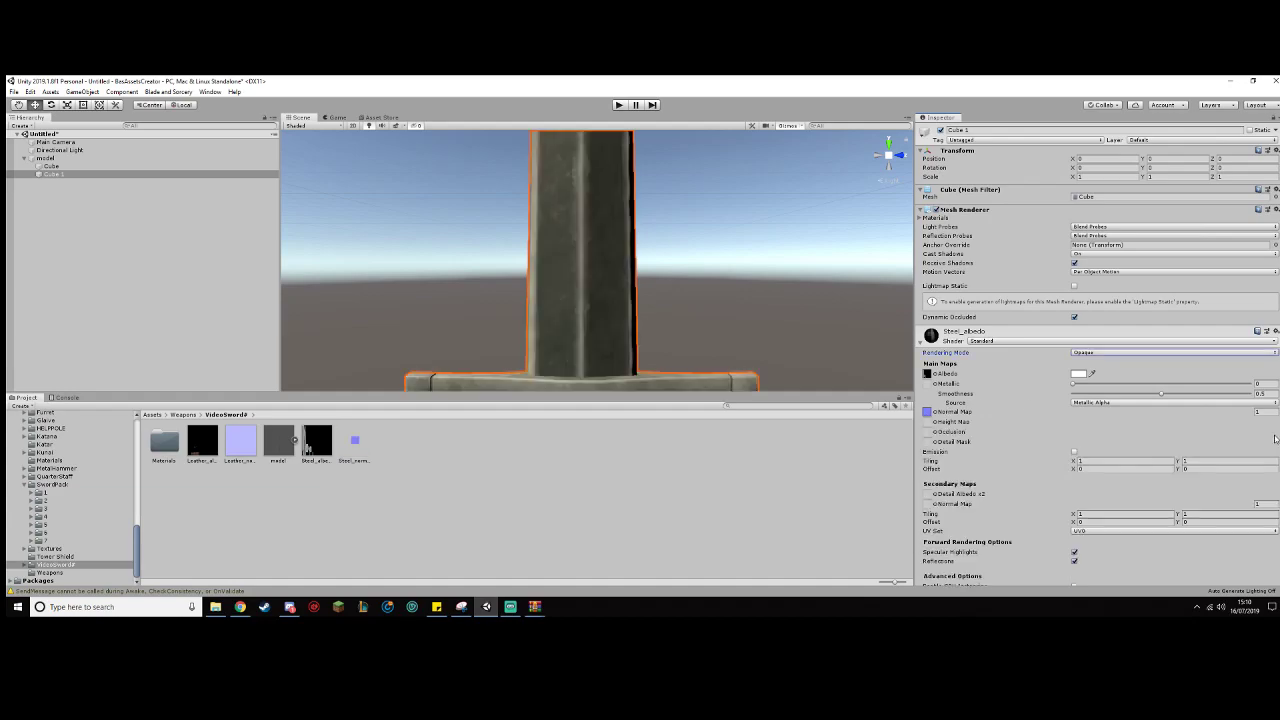
Step: Set the Steel_albedo material's normal map strength to 3
key("f")
scroll(563, 273, "up", 5)
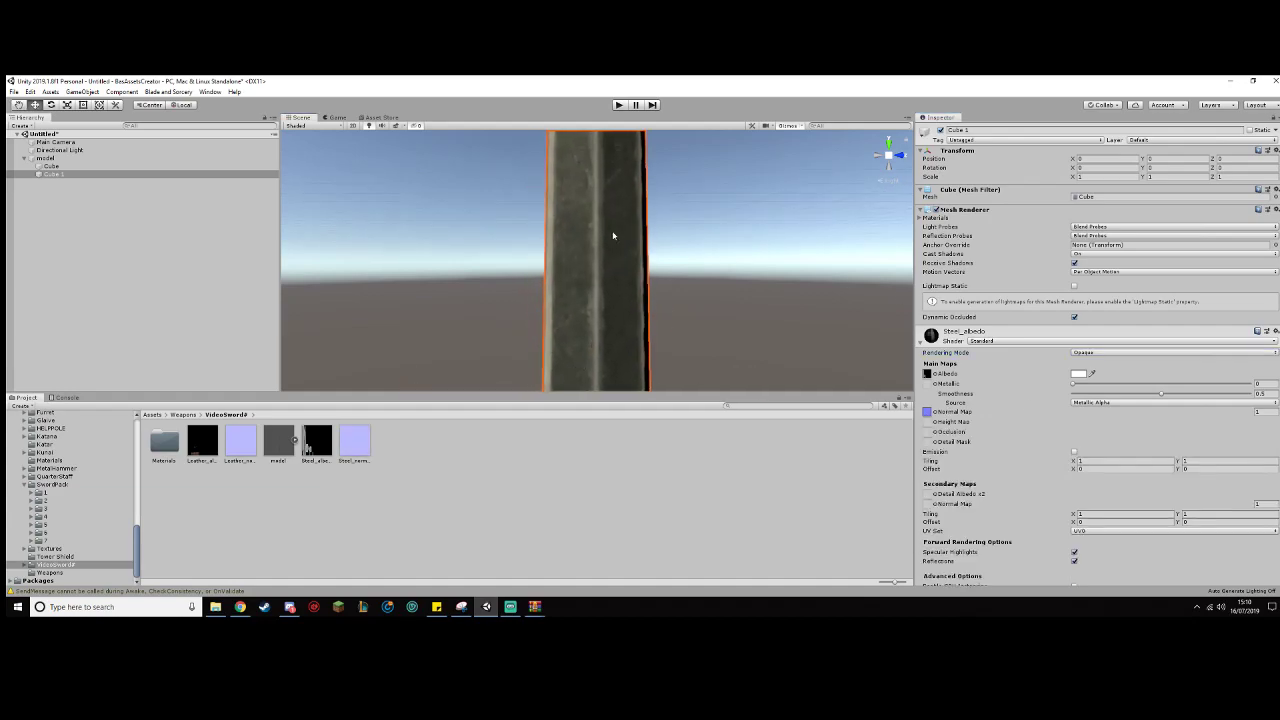
left_click(1273, 410)
type("3")
Step: Examine the steel normal map's effect along the blade and crossguard, both close up and from a distance
scroll(655, 274, "down", 6)
middle_click_drag(655, 276, 703, 166)
scroll(658, 357, "up", 6)
scroll(703, 166, "down", 6)
scroll(694, 280, "up", 6)
scroll(689, 287, "down", 4)
scroll(690, 290, "up", 5)
scroll(699, 299, "down", 5)
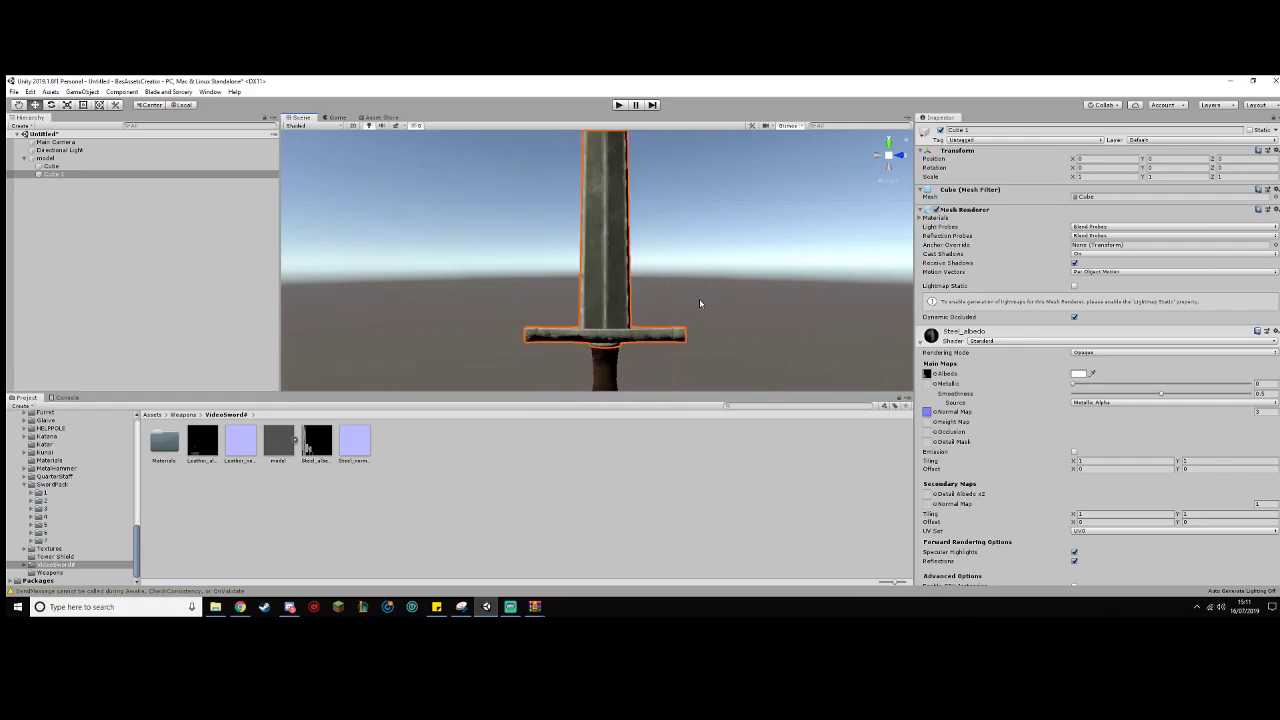
middle_click_drag(699, 299, 701, 319)
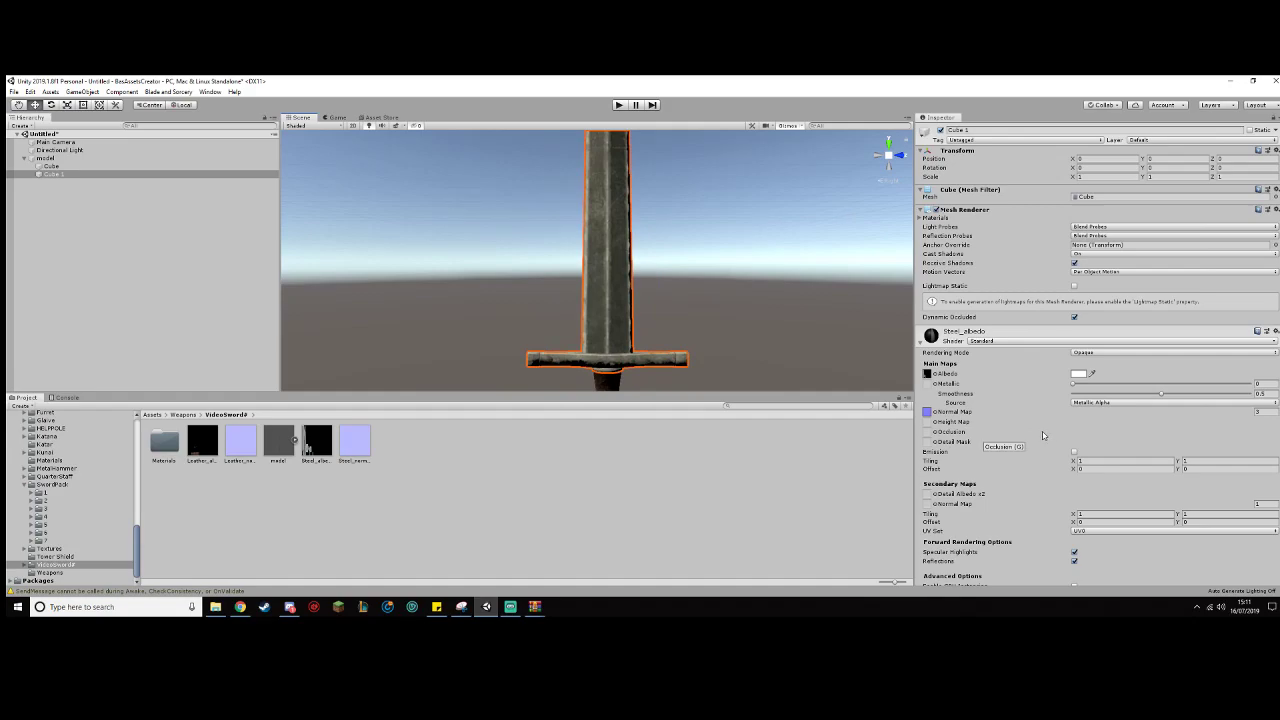
Step: Set the Steel_albedo material's smoothness to 1 and its metallic value to about 0.133
left_click(1042, 433)
left_click_drag(1161, 395, 1254, 394)
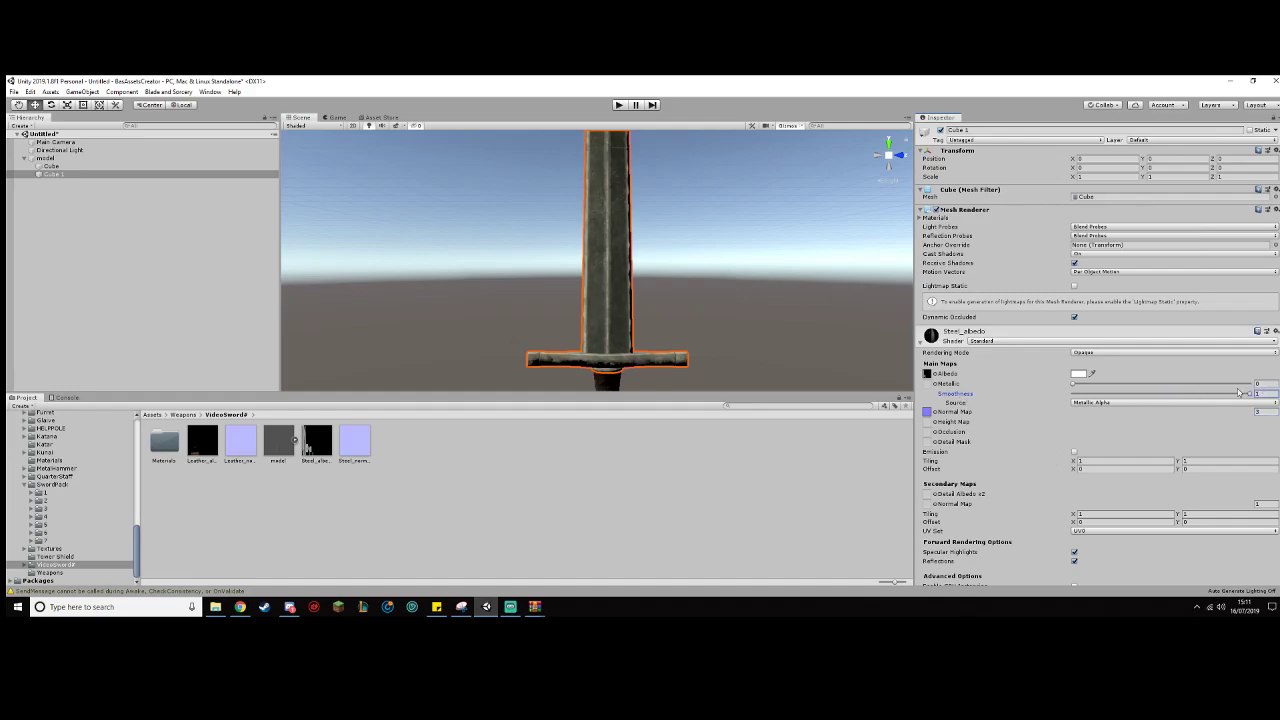
left_click_drag(1074, 384, 1097, 388)
mouse_move(1097, 388)
left_mouse_down()
mouse_move(1268, 385)
mouse_move(1100, 385)
left_mouse_up()
Step: Switch the Steel_albedo material's secondary maps to the UV1 set and view the blade
left_click(1098, 532)
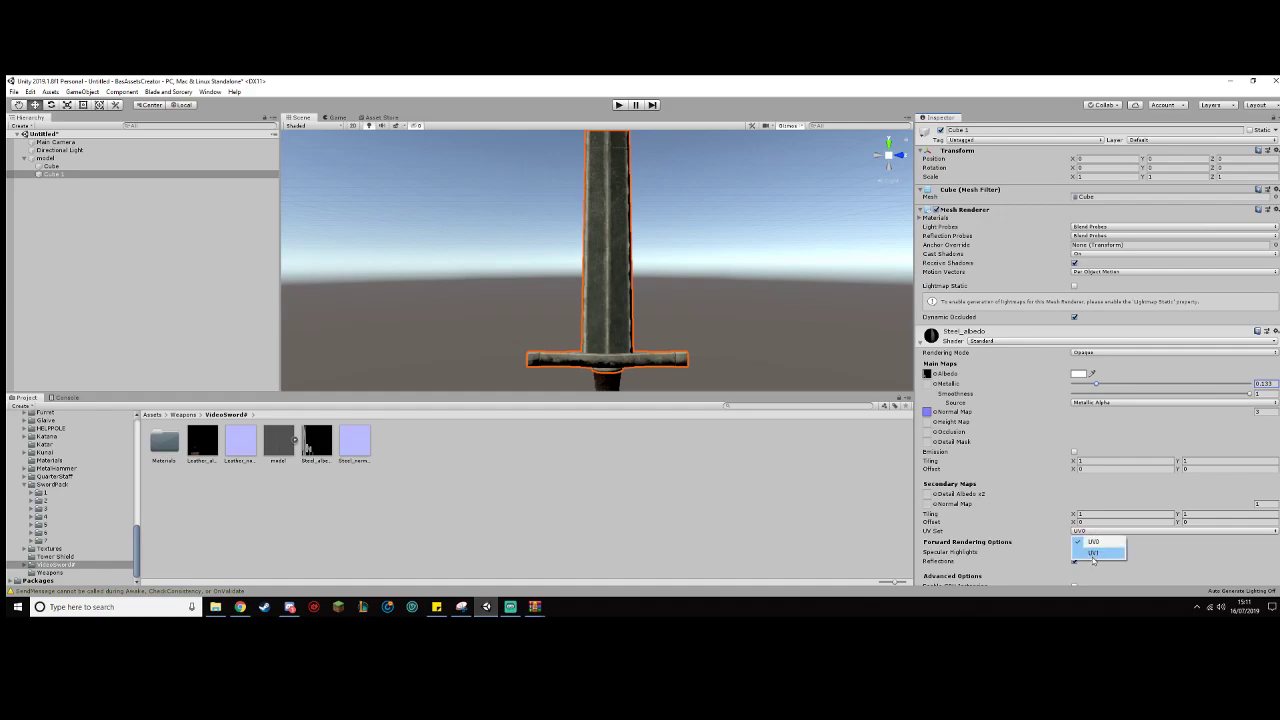
left_click(1093, 553)
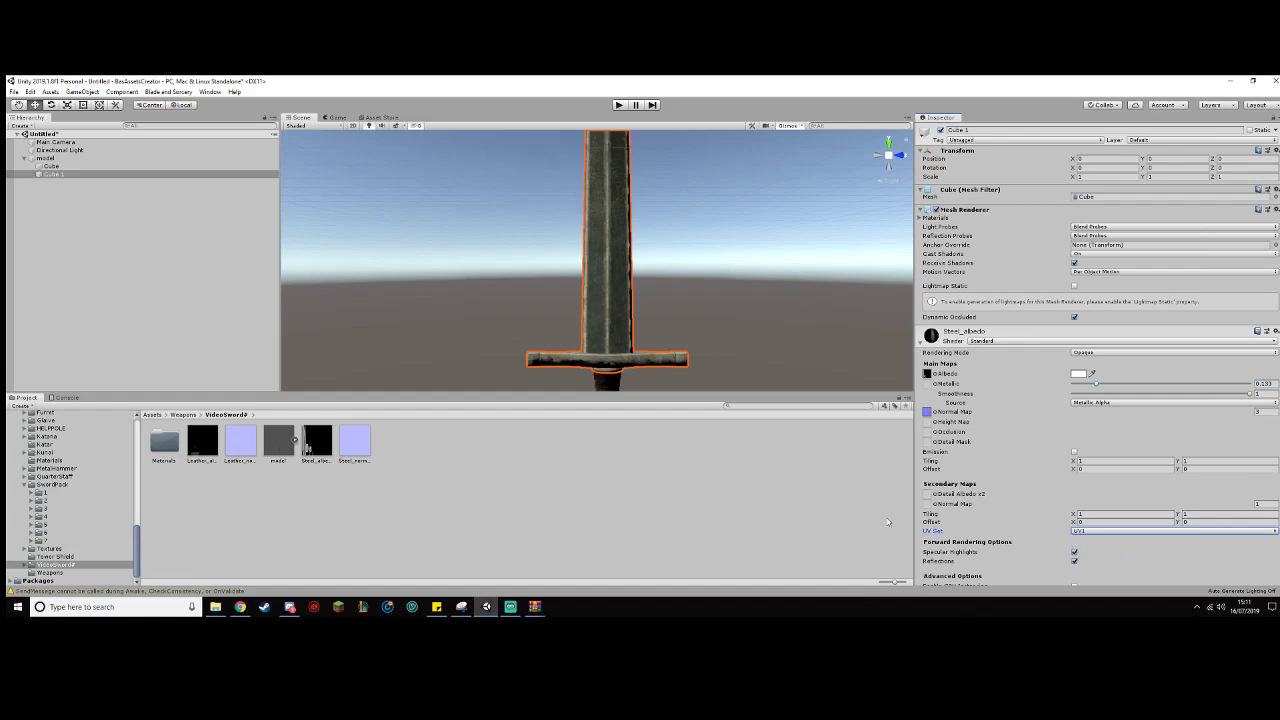
left_click_drag(586, 331, 658, 304, "alt")
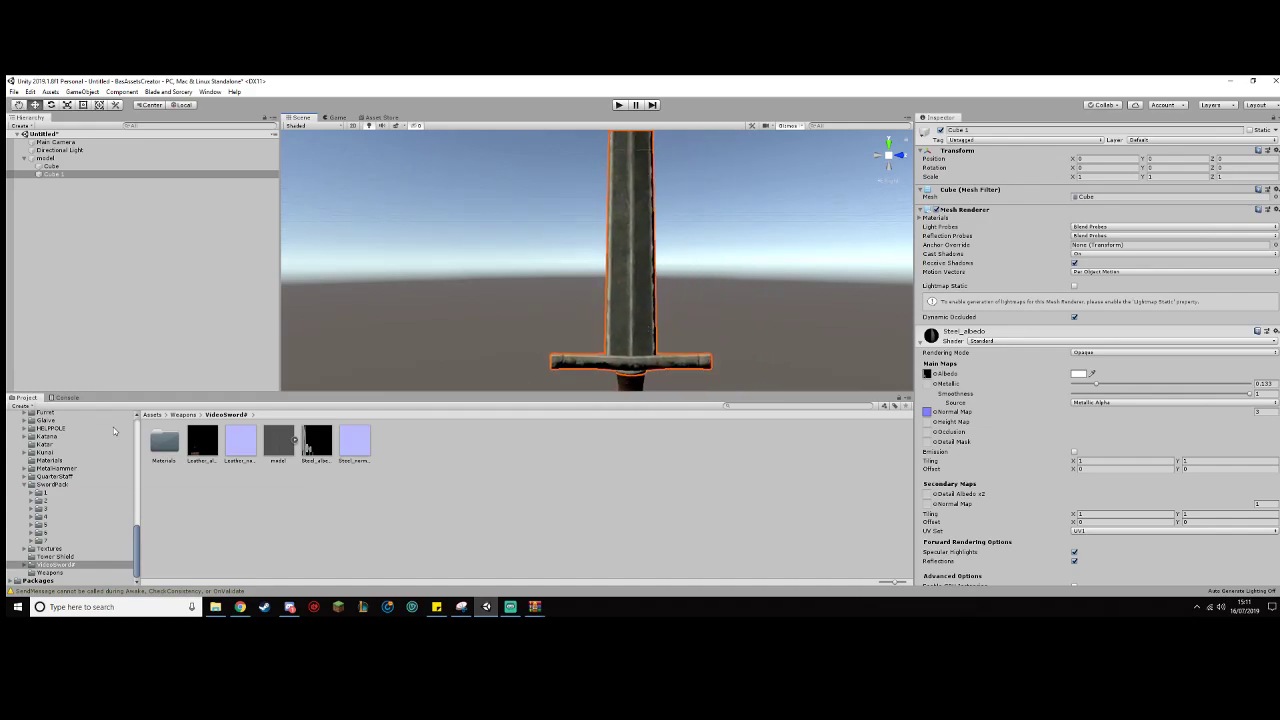
Step: Create an empty game object at the scene's root level and name it VideoSword
right_click(78, 220)
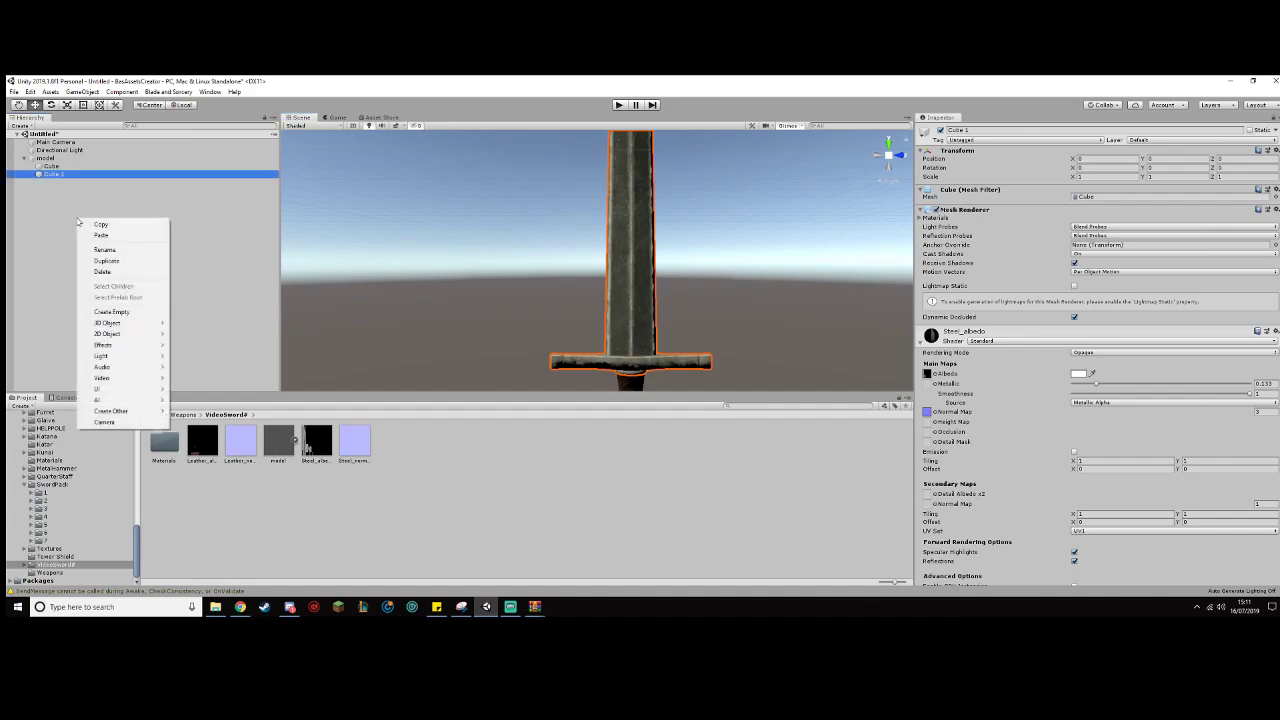
left_click(186, 210)
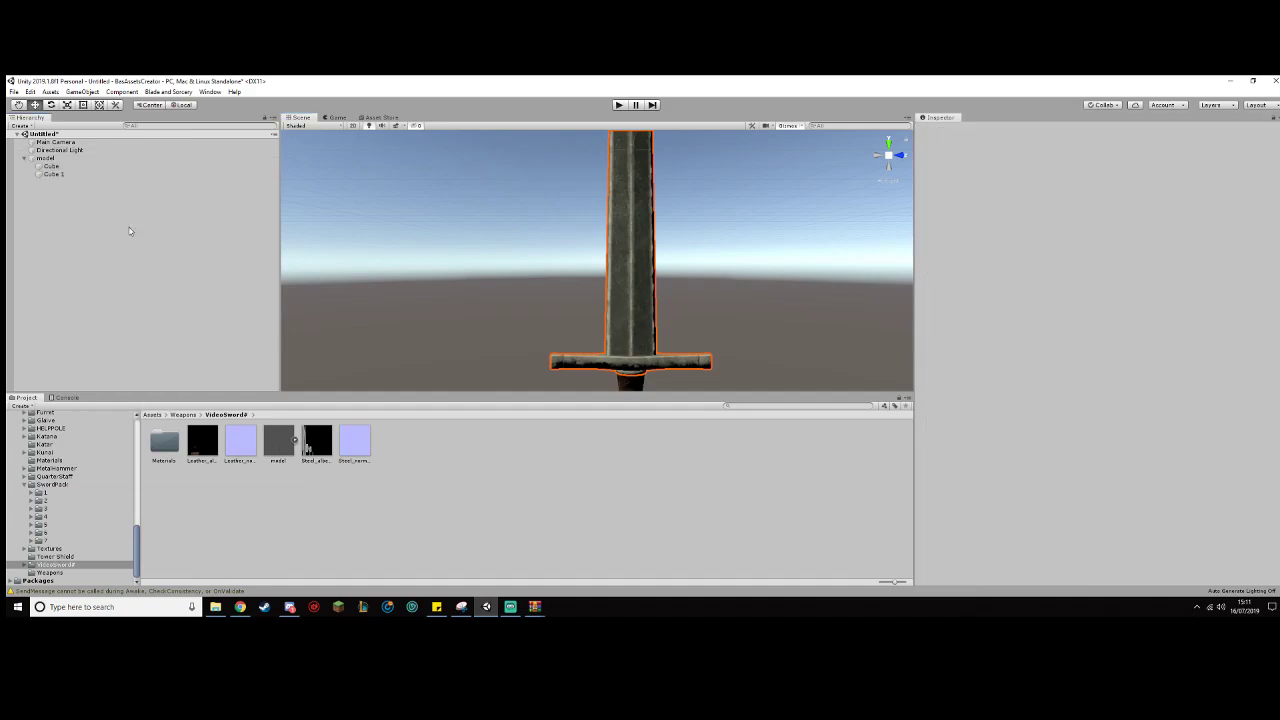
right_click(132, 229)
left_click(190, 318)
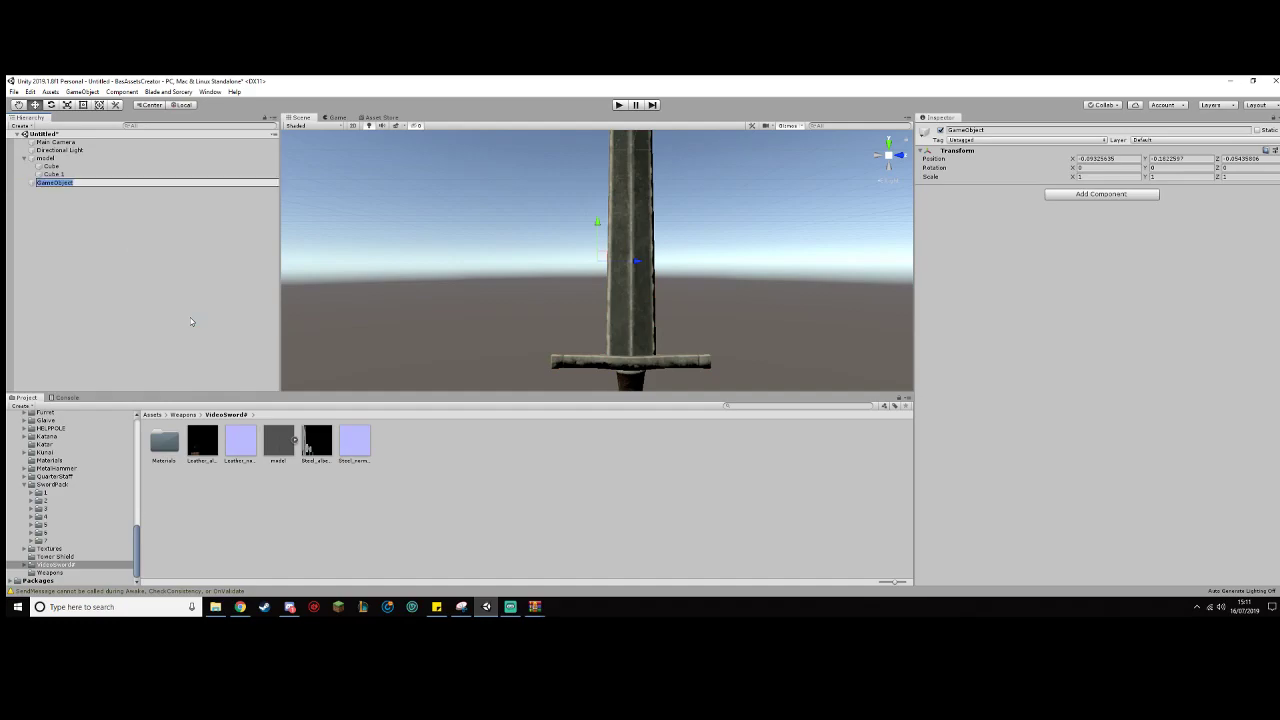
type("VideoSword")
key("Return")
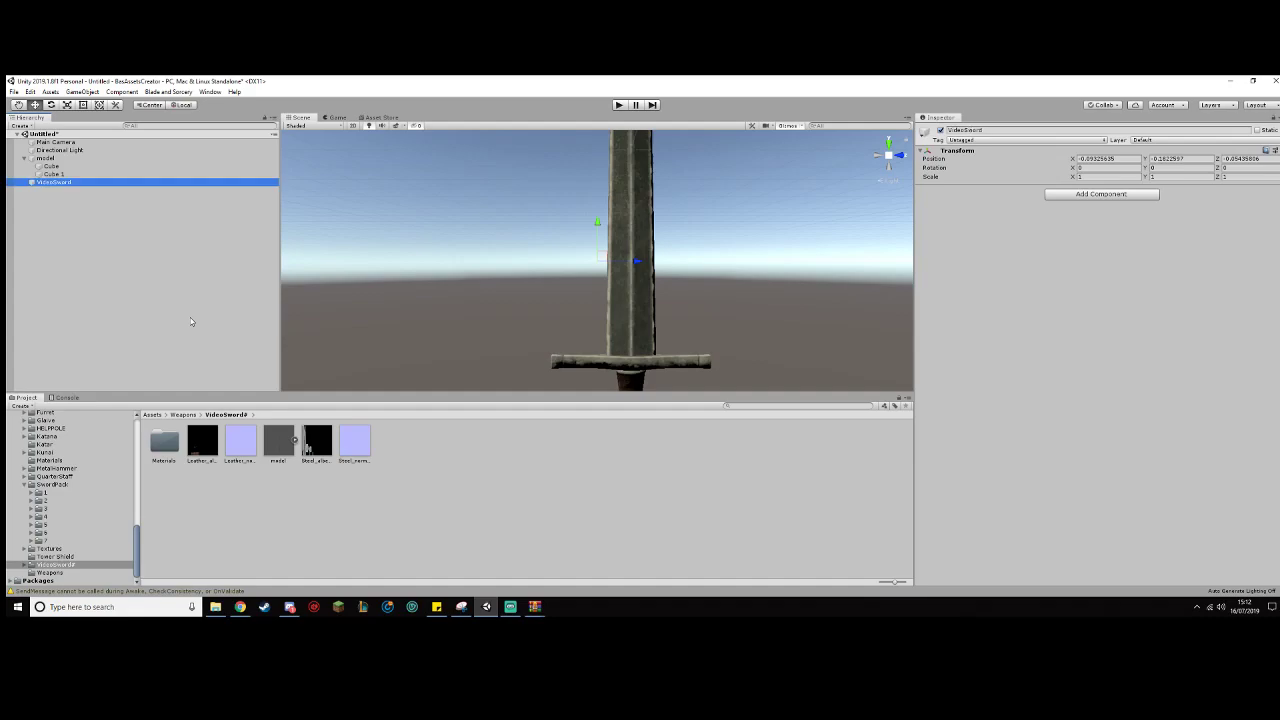
Step: Rename the model object as Models and make it a child of VideoSword
left_click(60, 158)
left_click(60, 158)
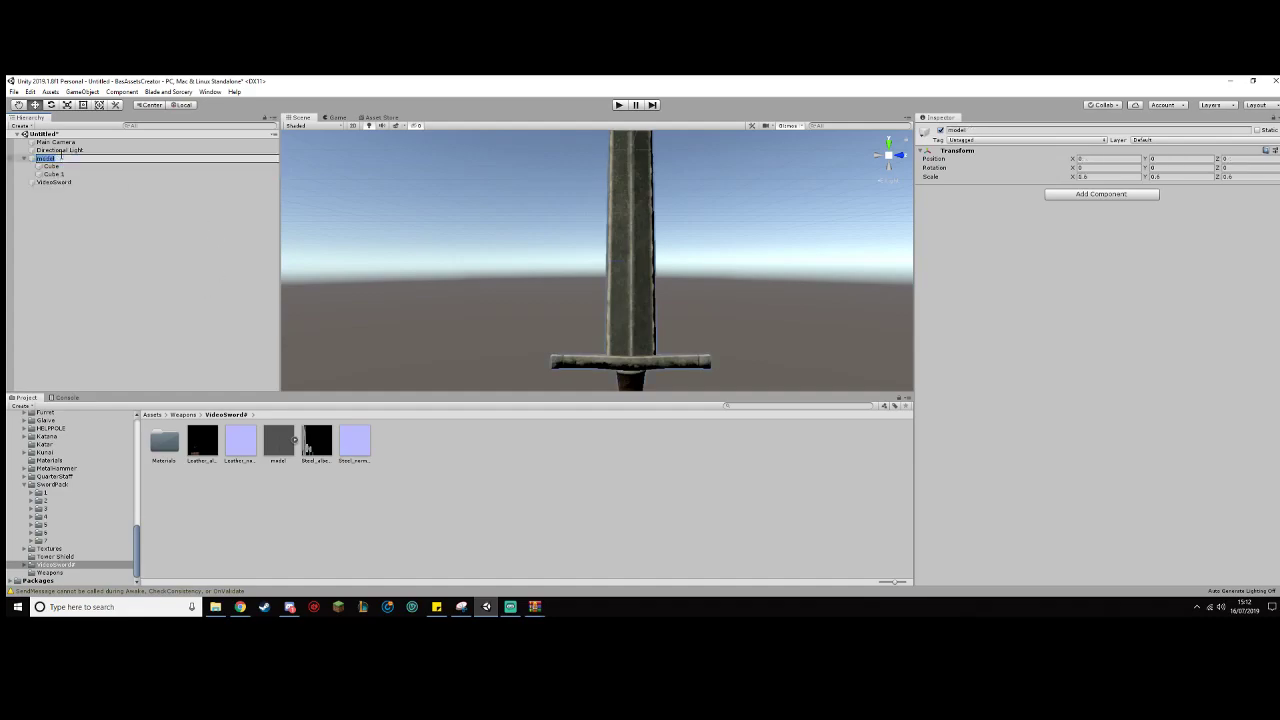
type("Models")
key("Return")
left_click_drag(61, 159, 68, 184)
Step: Add an Item Definition component to the VideoSword object
left_click(54, 158)
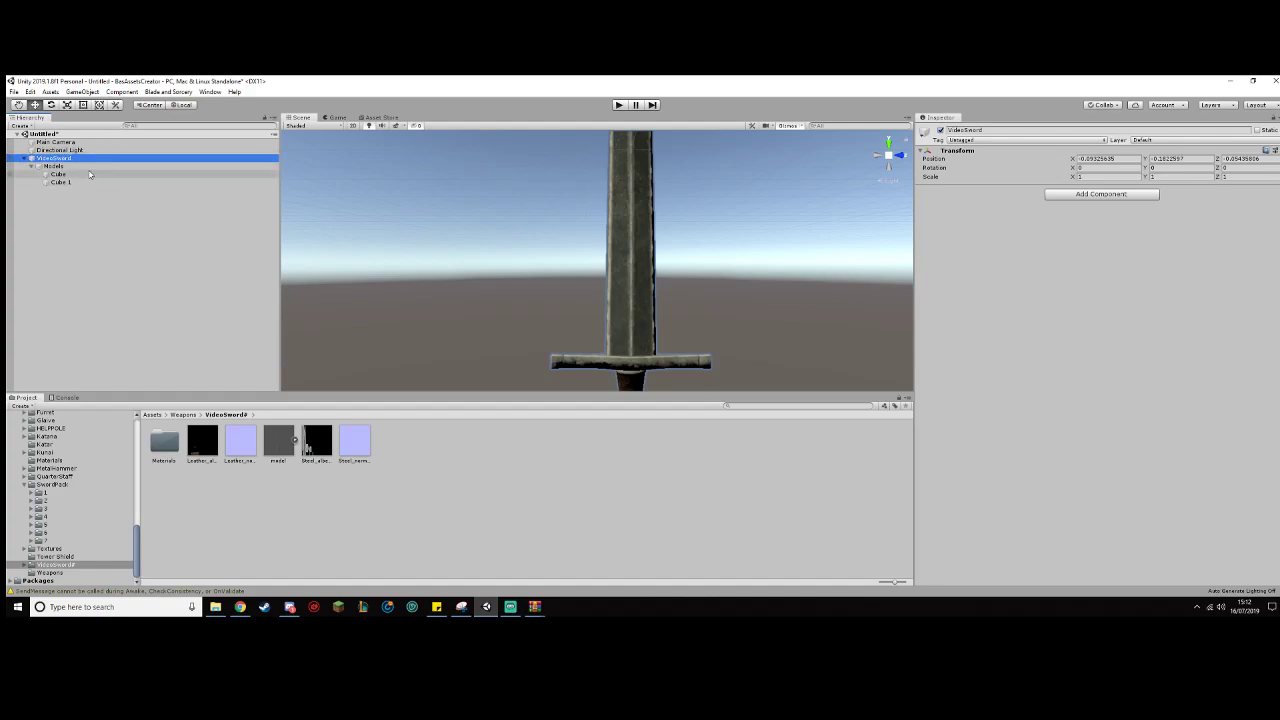
left_click(1095, 196)
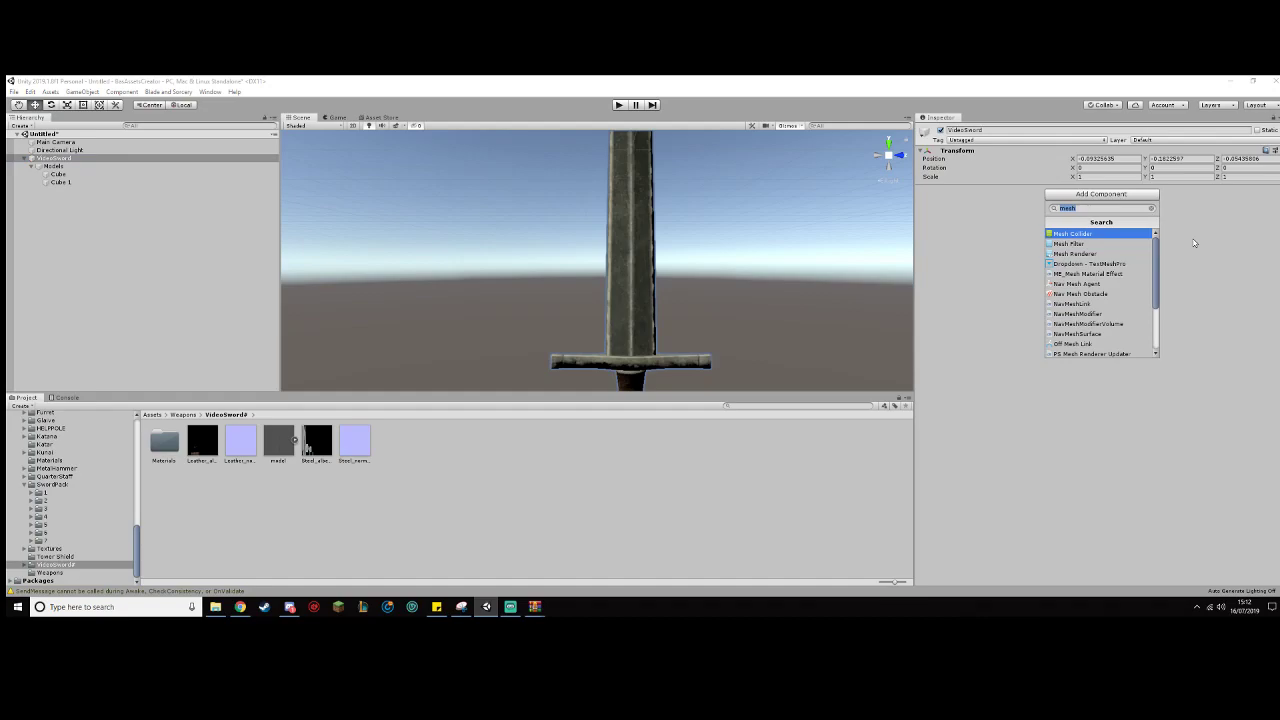
type("Item")
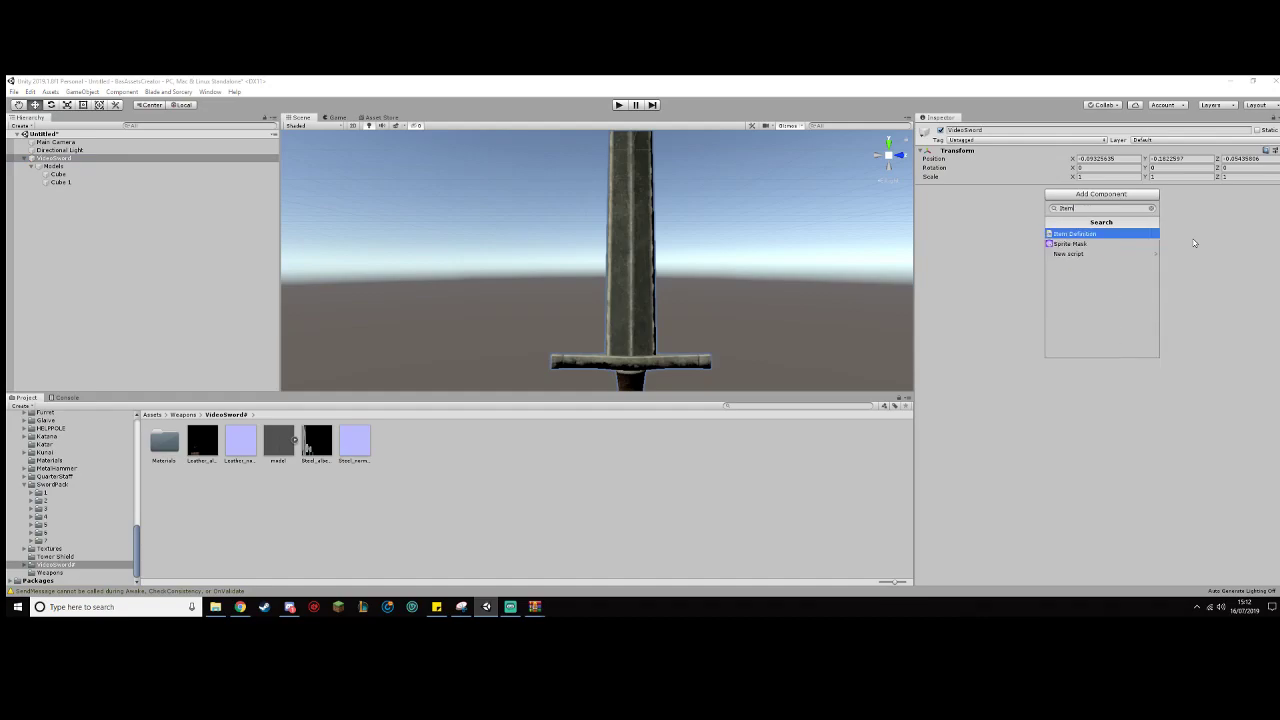
left_click(1115, 234)
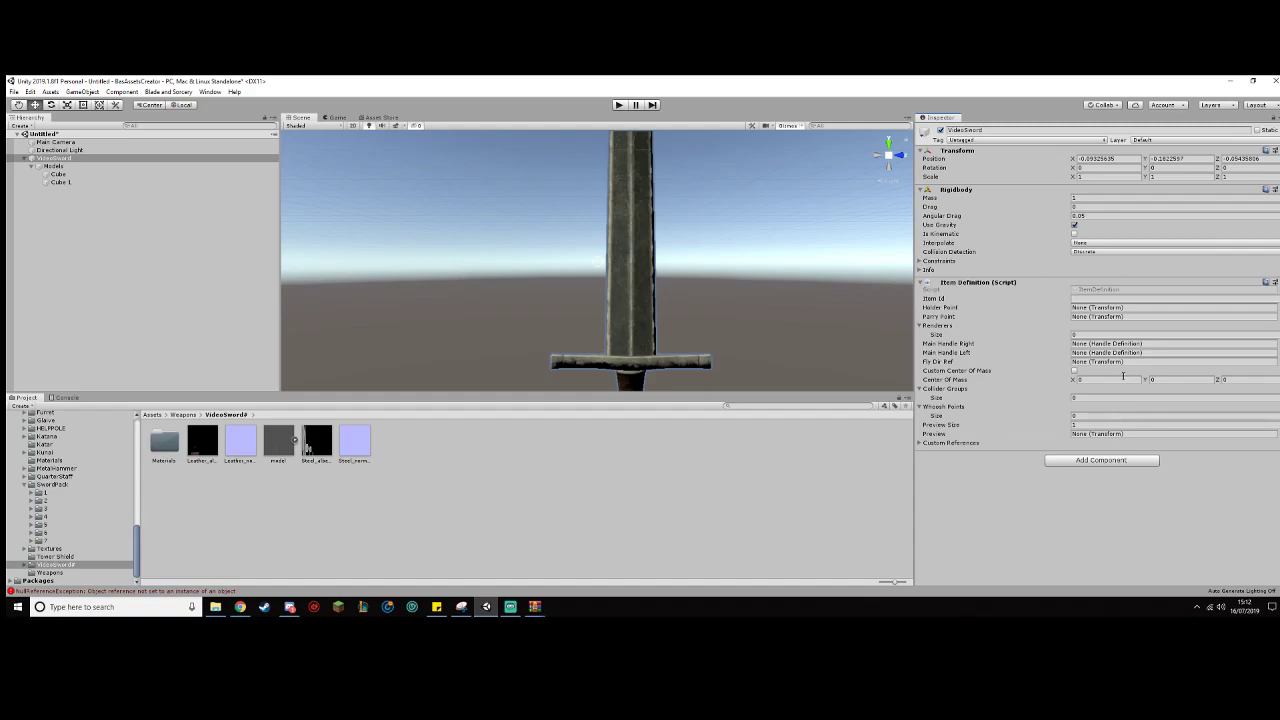
Step: Set the item ID of VideoSword's Item Definition to VideoSword
scroll(579, 237, "down", 8)
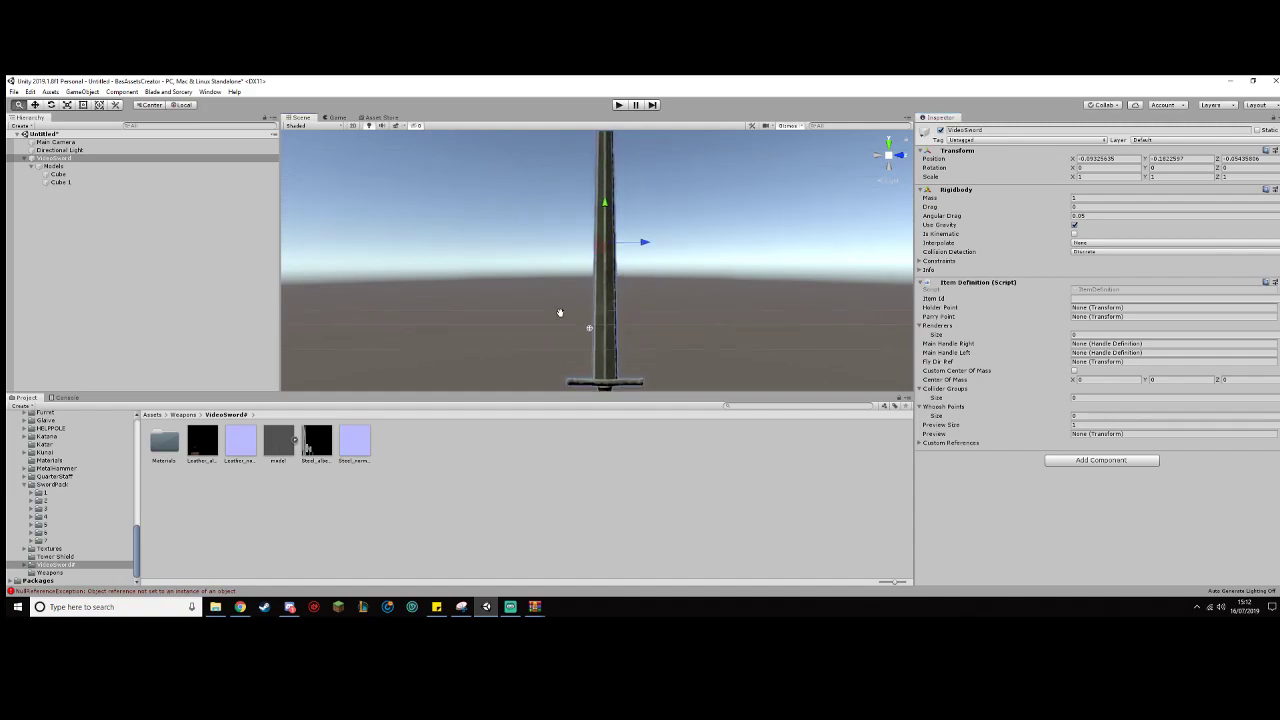
scroll(620, 342, "up", 5)
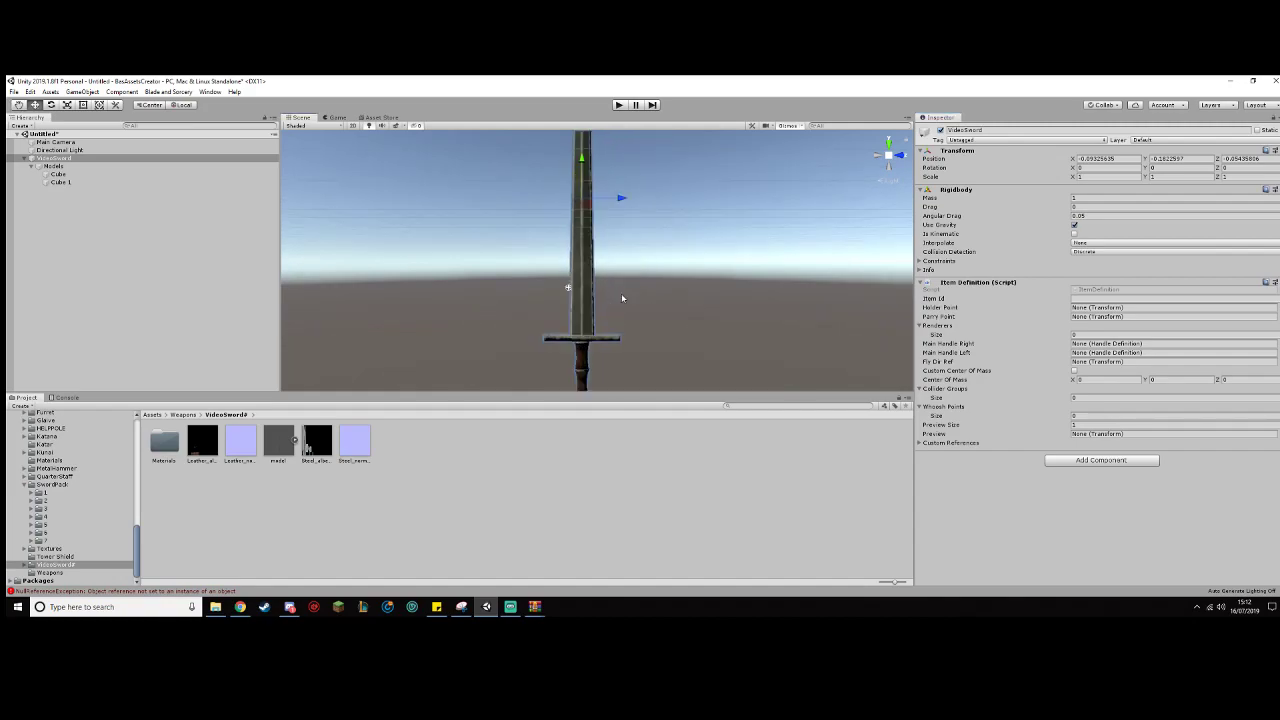
scroll(621, 324, "up", 5)
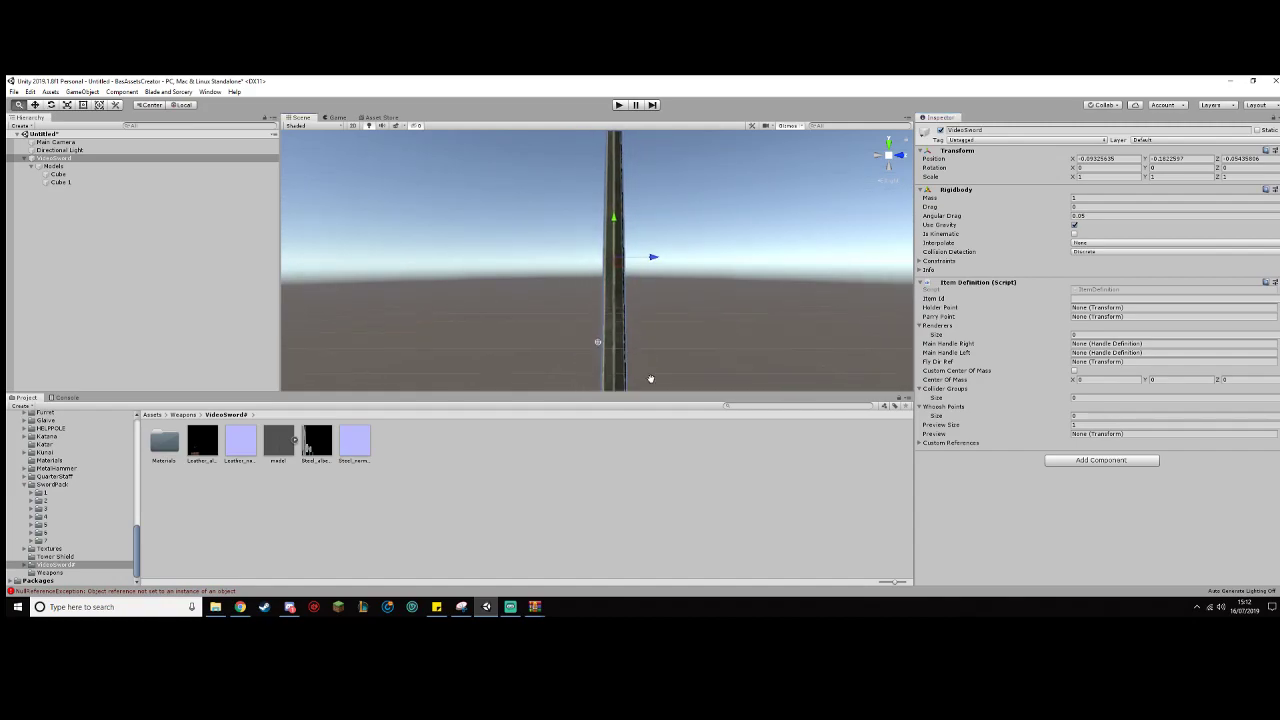
scroll(651, 370, "down", 4)
scroll(648, 380, "up", 4)
middle_click_drag(645, 390, 649, 418)
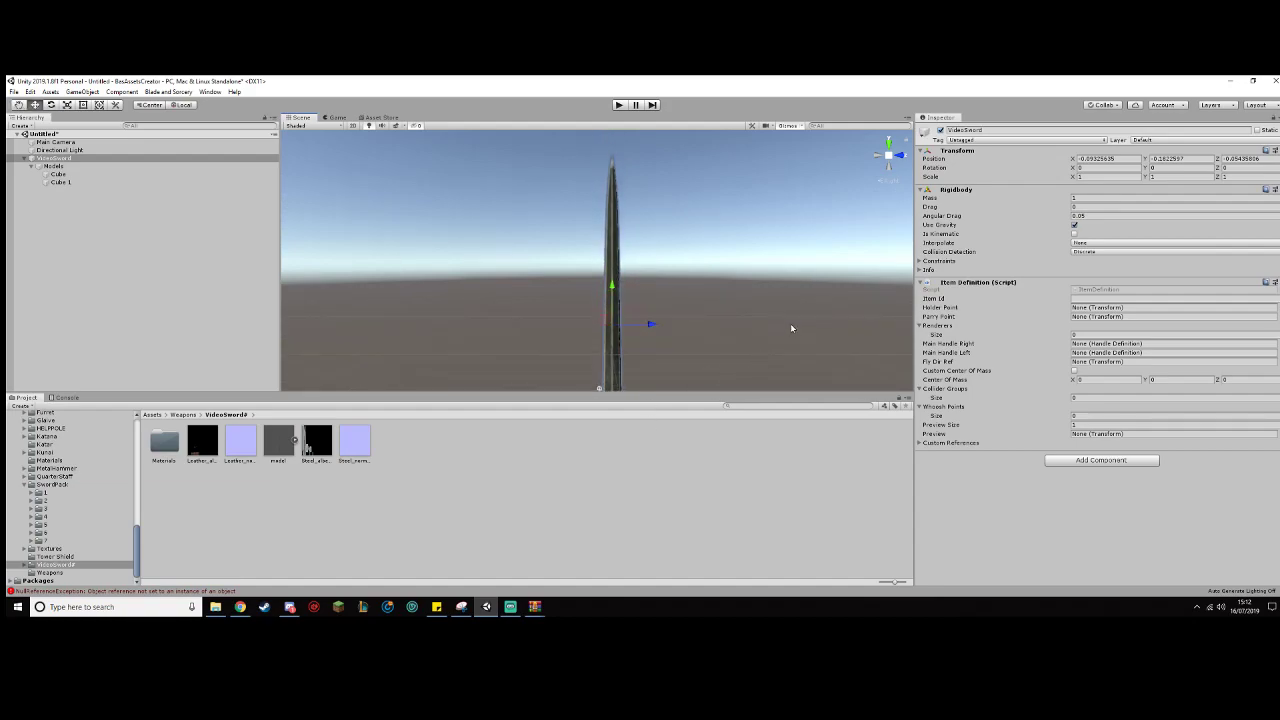
left_click(922, 302)
left_click(1080, 299)
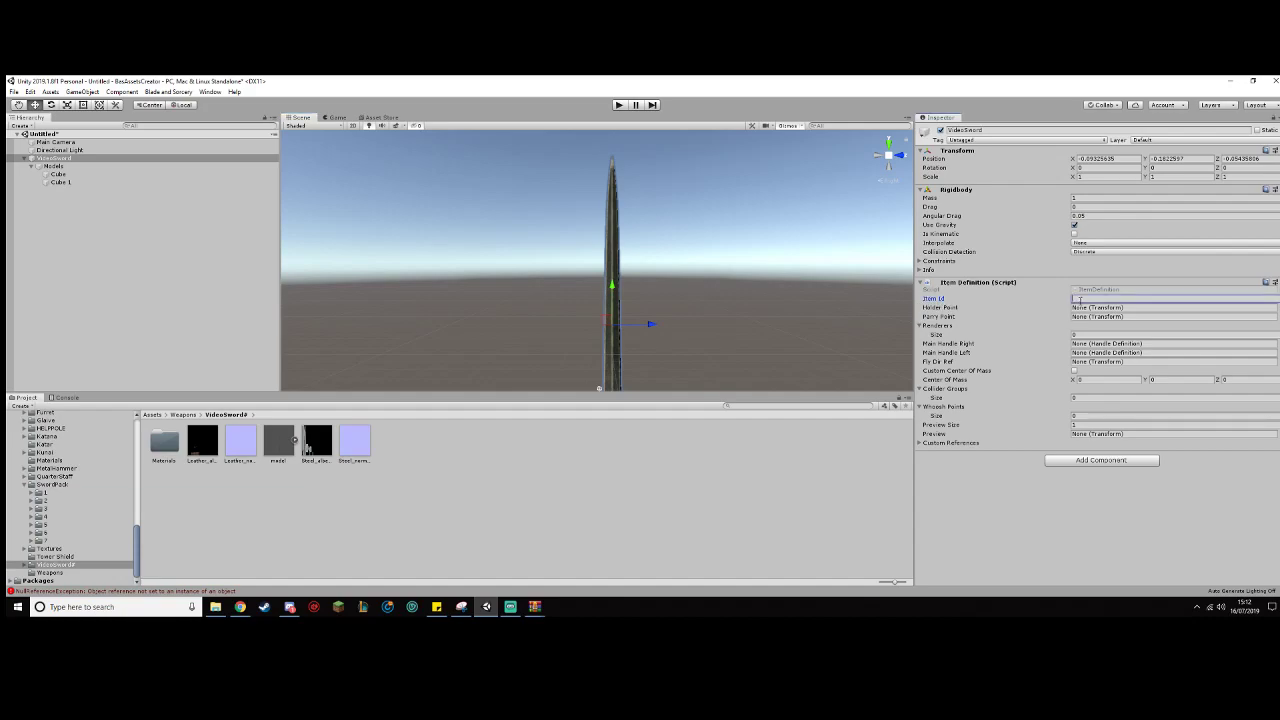
type("VideoSwi")
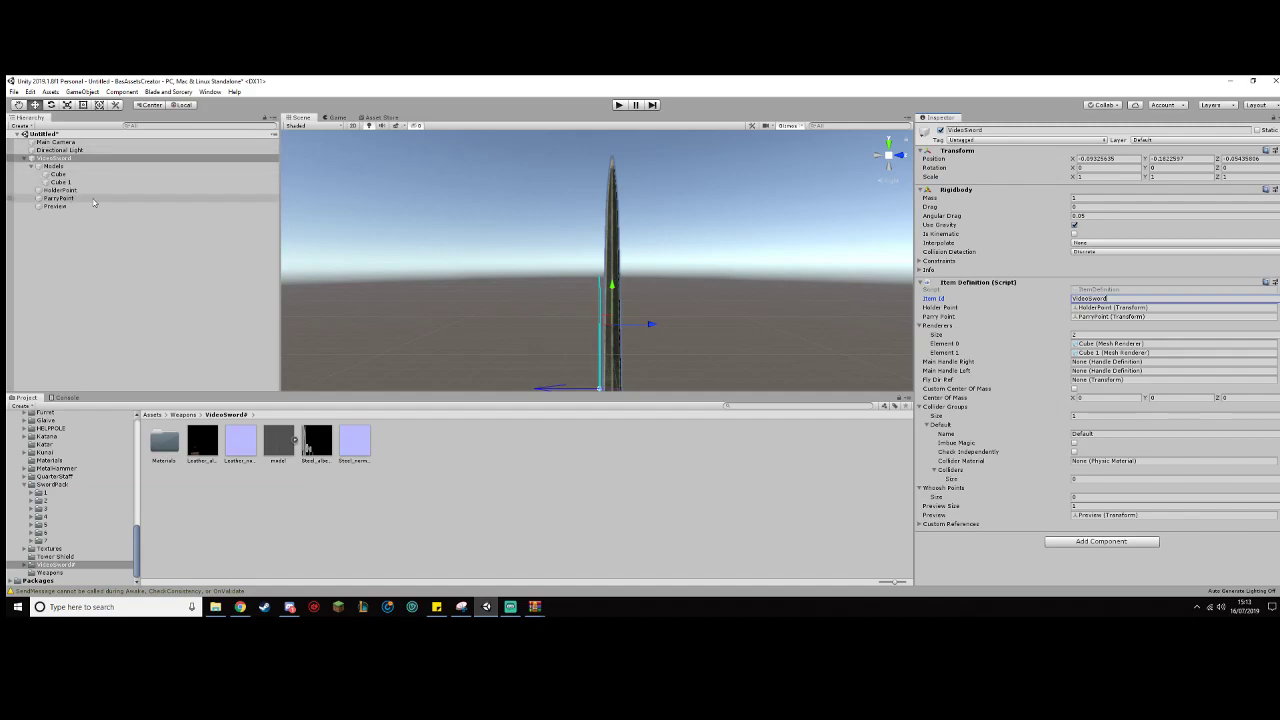
Step: Check where HolderPoint sits relative to the sword, and set the VideoSword object's position to 0, 0, 0
middle_click_drag(643, 318, 632, 288)
left_click(60, 190)
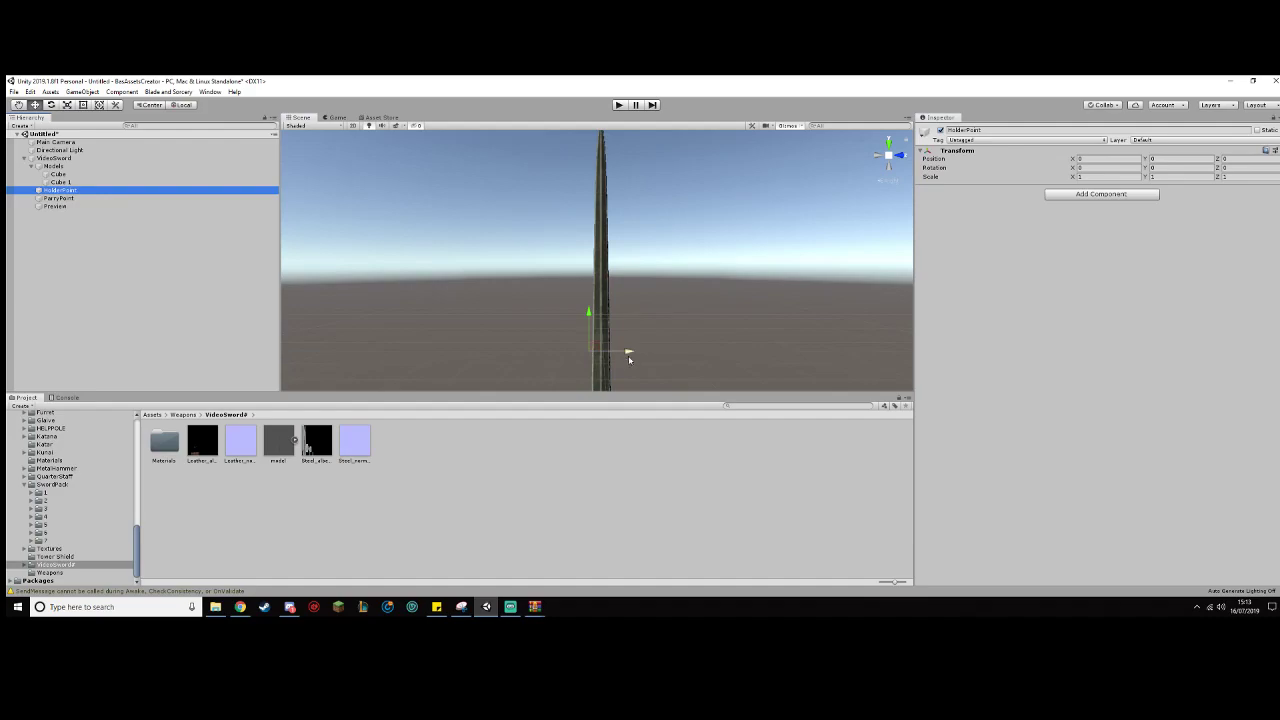
scroll(618, 343, "down", 5)
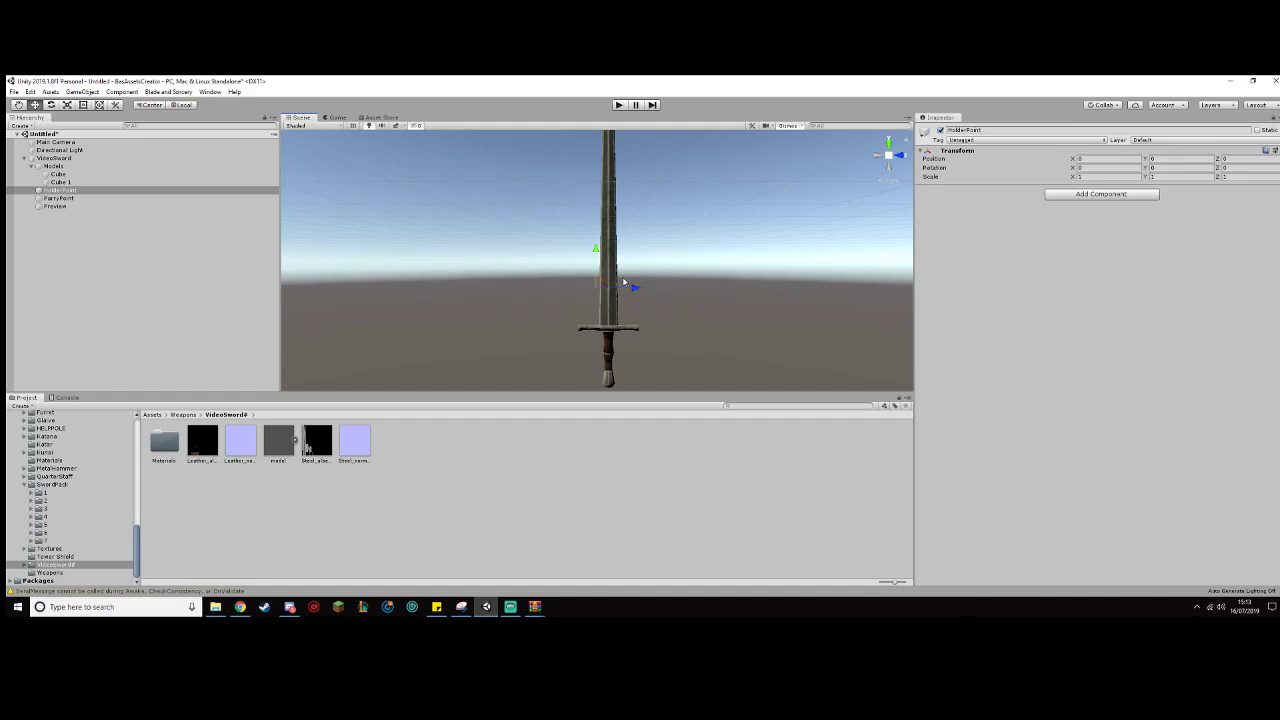
left_click(62, 158)
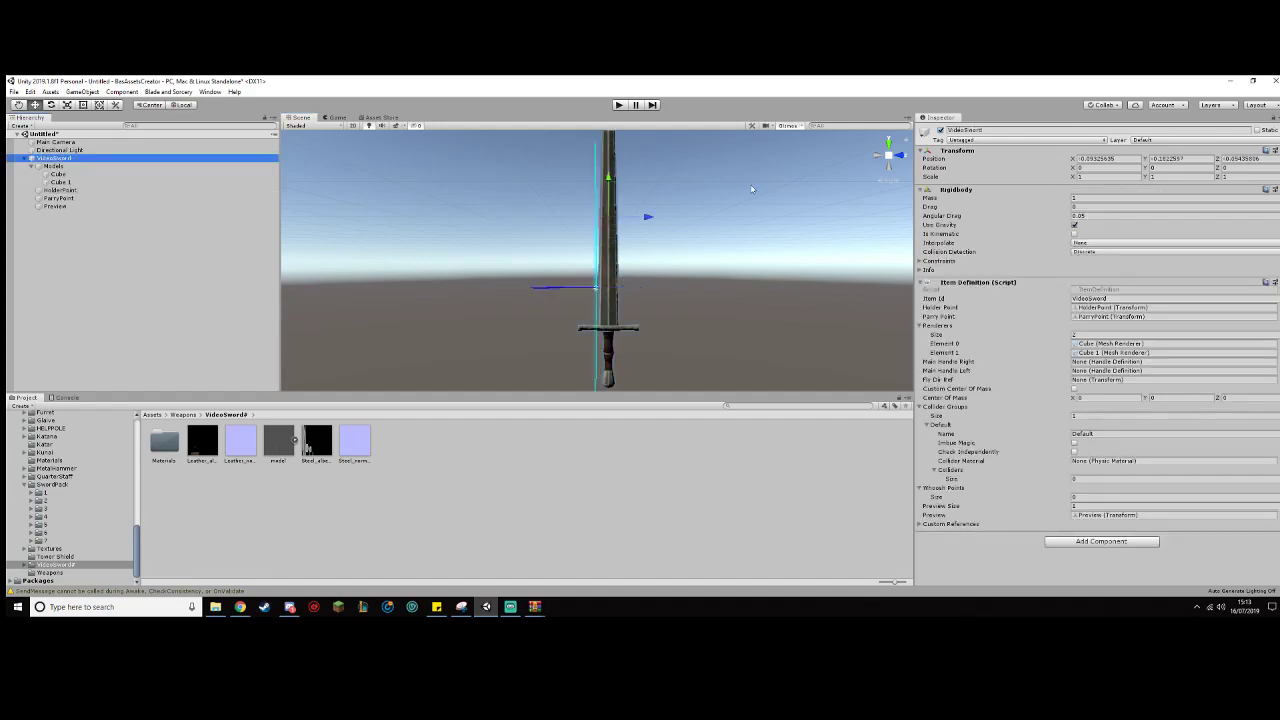
left_click(1105, 158)
type("0")
key("Tab")
type("0")
key("Tab")
type("0")
Step: Set the Models object's position to 0 on the X, Y and Z axes
left_click(122, 167)
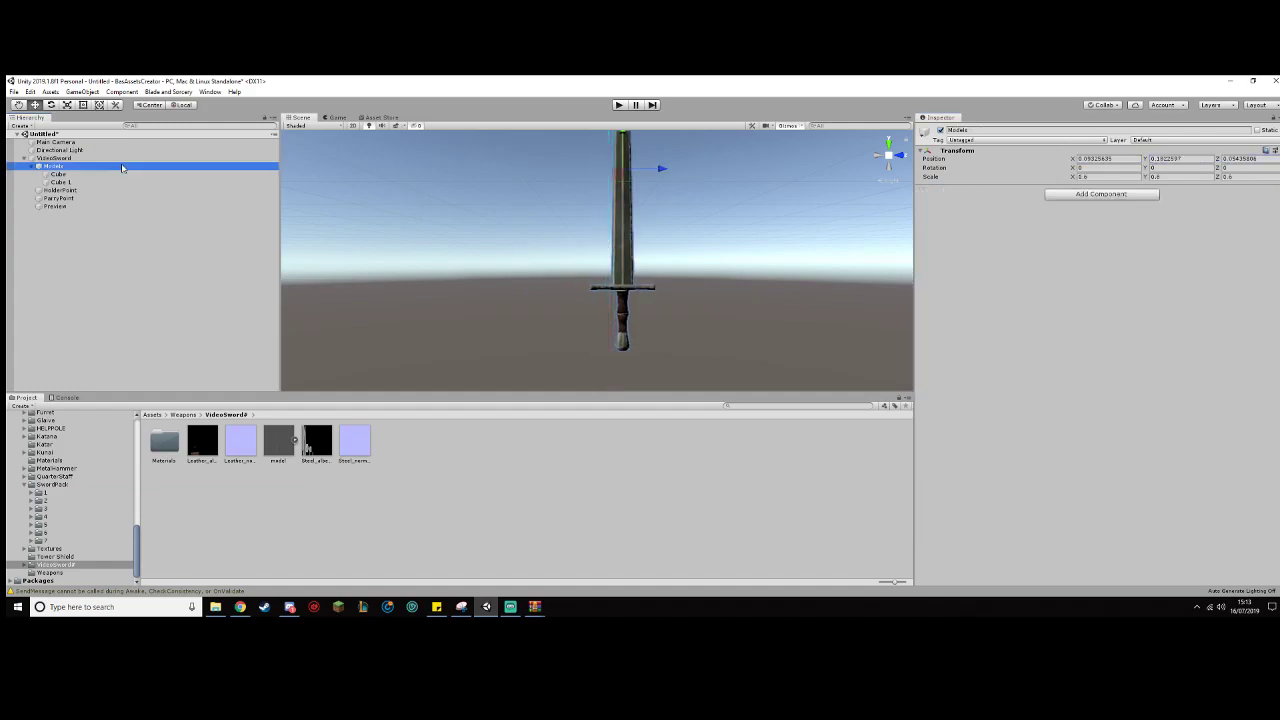
left_click(1106, 160)
key("BackSpace")
left_click(1186, 160)
key("BackSpace")
left_click(1246, 160)
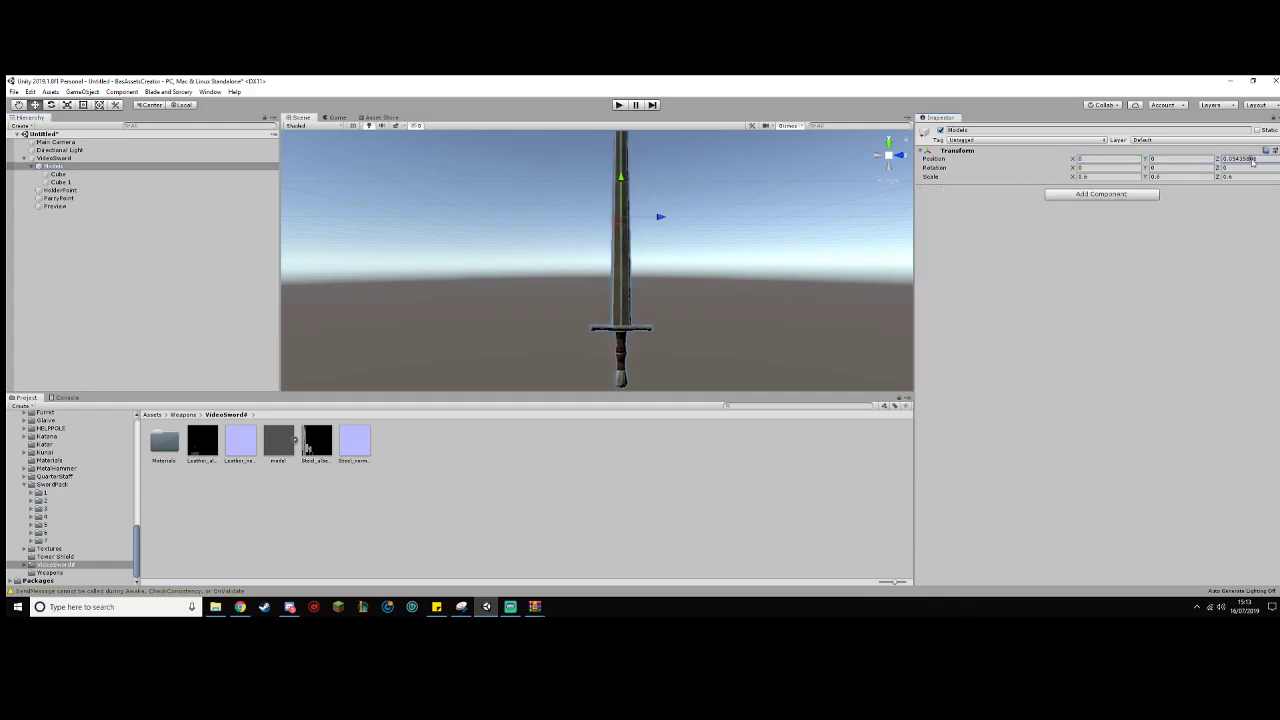
key("BackSpace")
Step: Check the positions of HolderPoint, ParryPoint and Preview, and return to HolderPoint for a close look on the blade
left_click(89, 189)
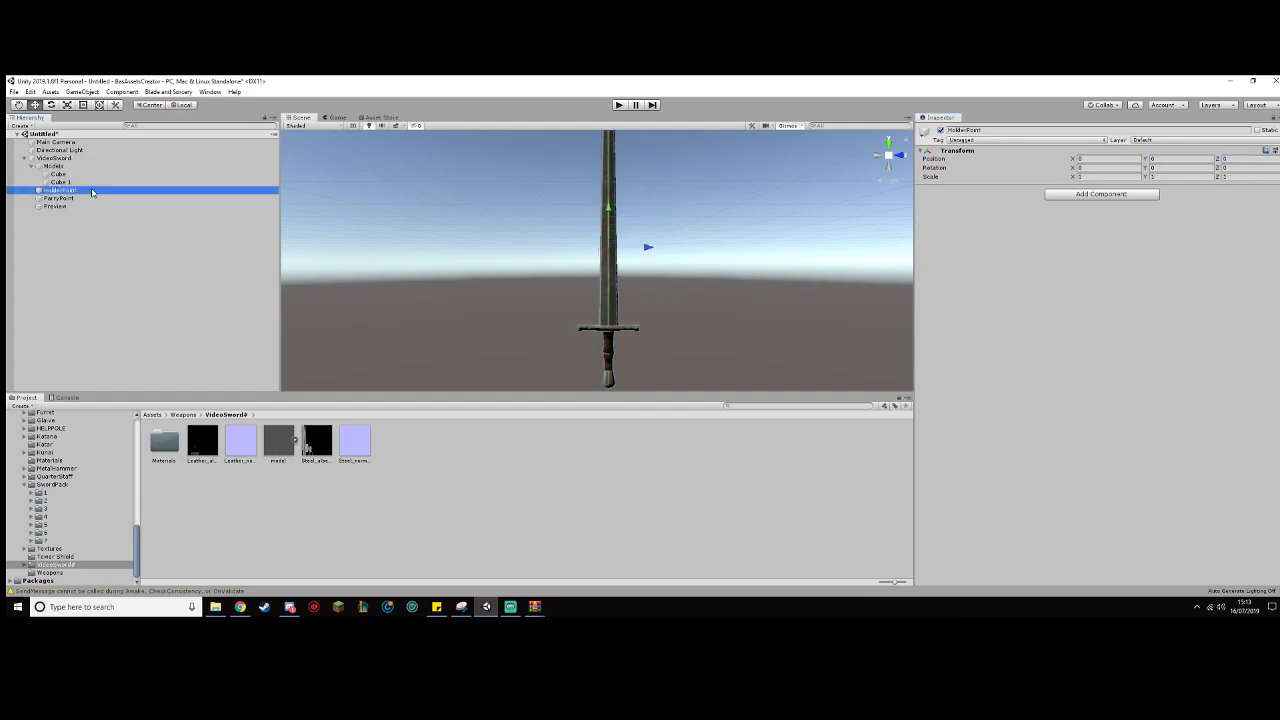
left_click(107, 199)
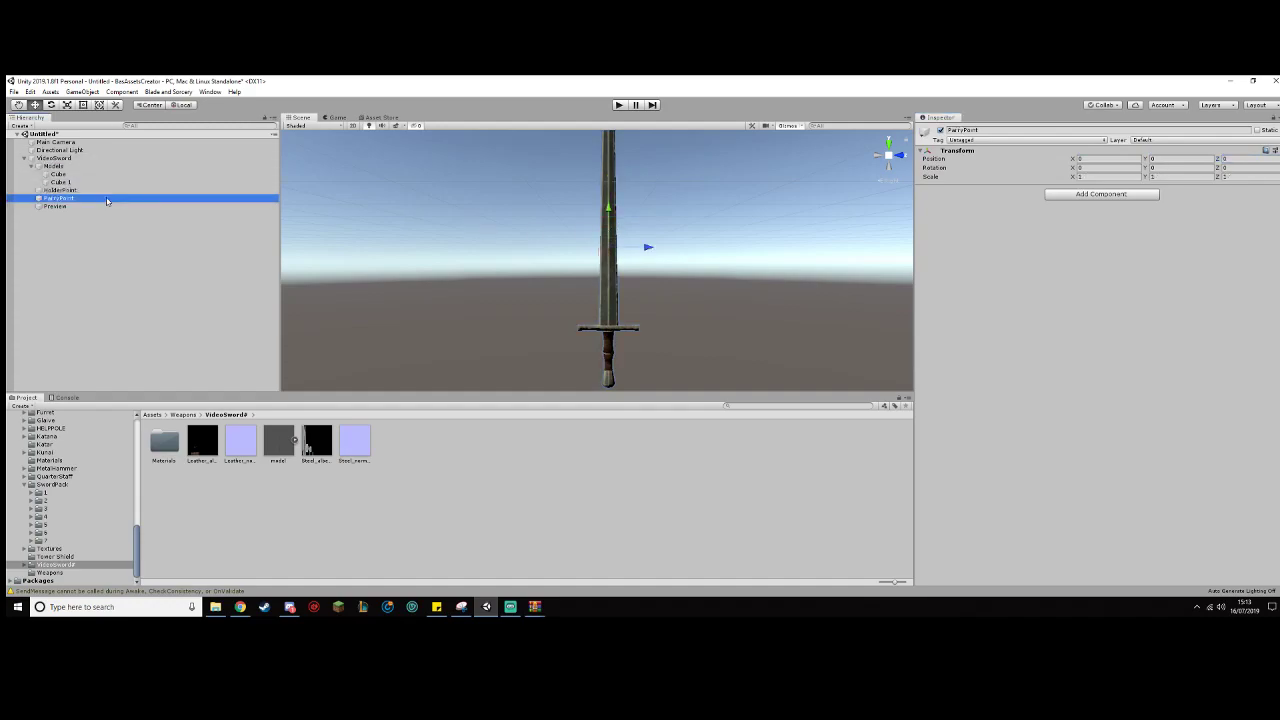
left_click(107, 208)
left_click(105, 190)
scroll(569, 284, "up", 6)
middle_click_drag(568, 285, 531, 360)
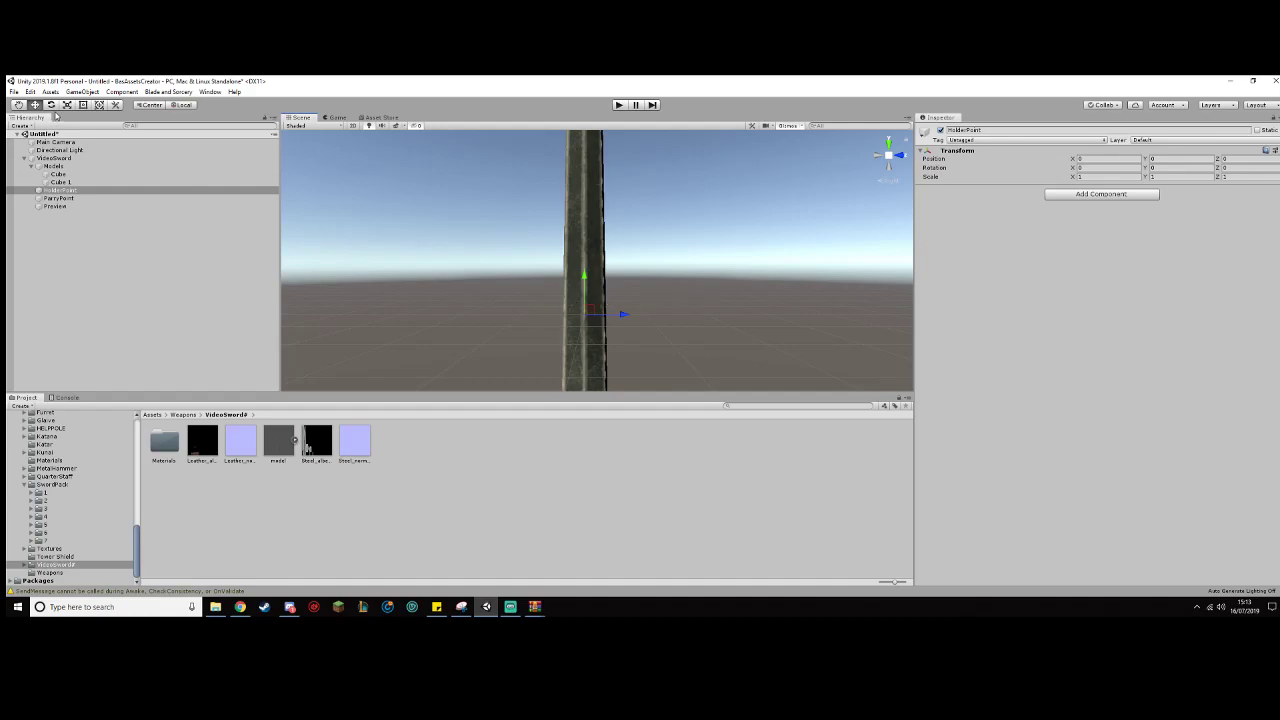
Step: Rotate HolderPoint to about -91 degrees on the X axis and compare it with VideoSword's orientation
left_click(51, 104)
left_click_drag(575, 277, 435, 266)
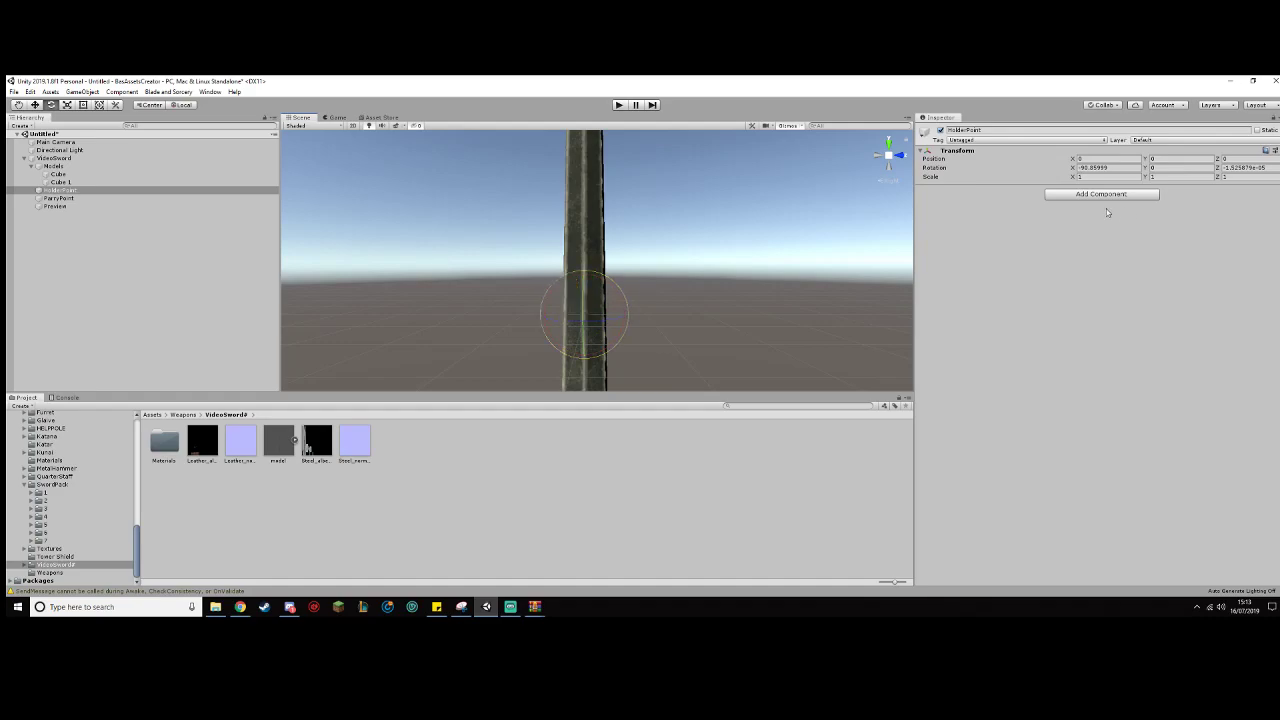
left_click(101, 166)
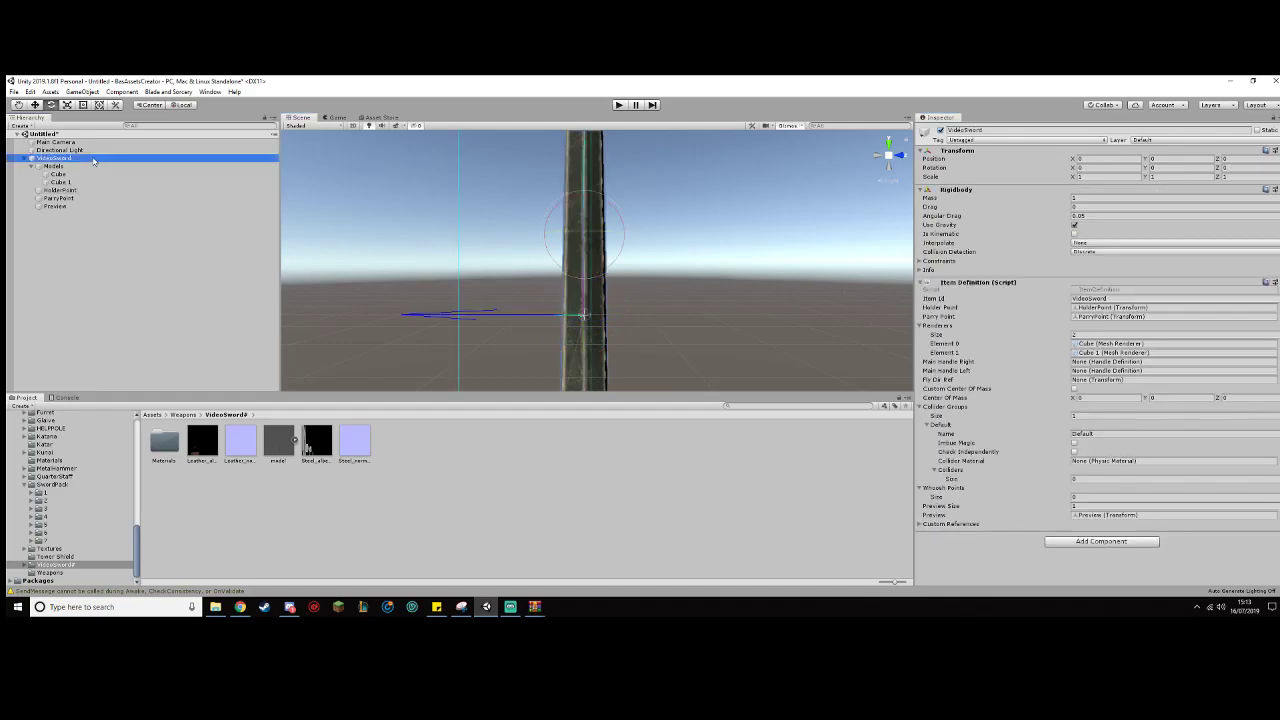
left_click(75, 190)
Step: Move HolderPoint down to the crossguard, at Y about -0.33, and ParryPoint just above the guard, at Y about -0.3
left_click(35, 104)
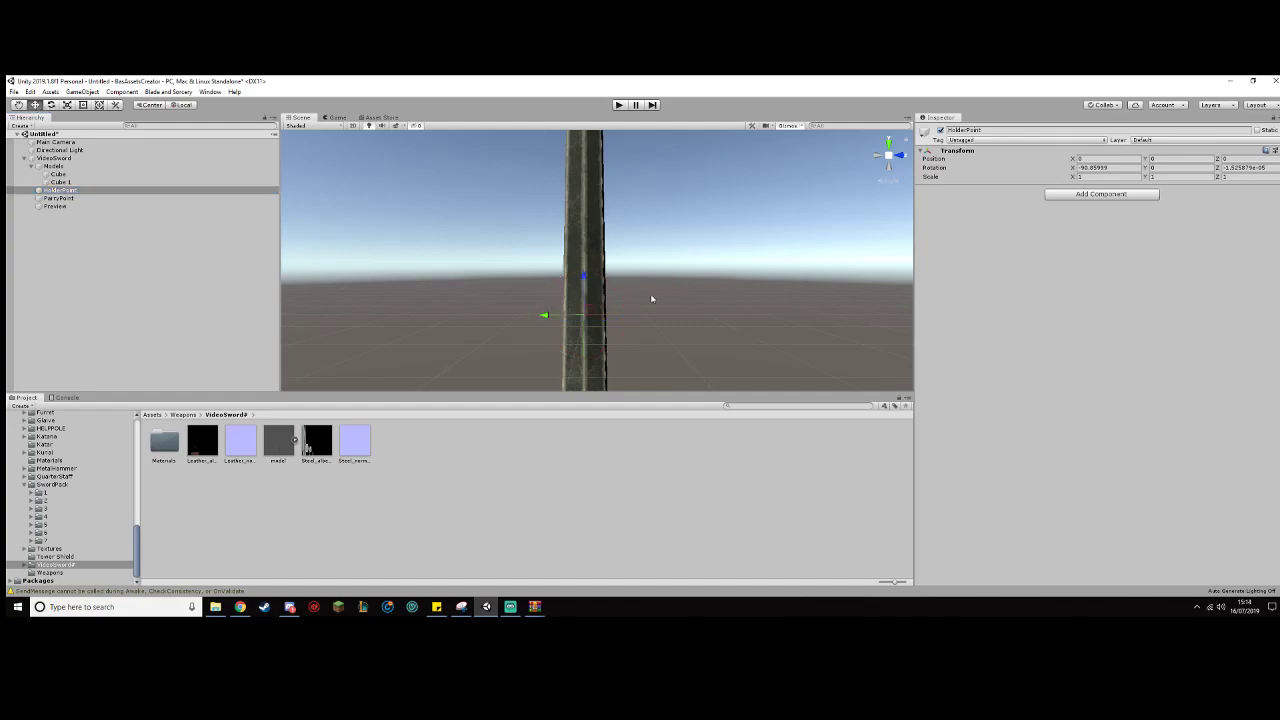
middle_click_drag(653, 310, 651, 169)
scroll(651, 169, "down", 8)
left_click_drag(594, 165, 591, 228)
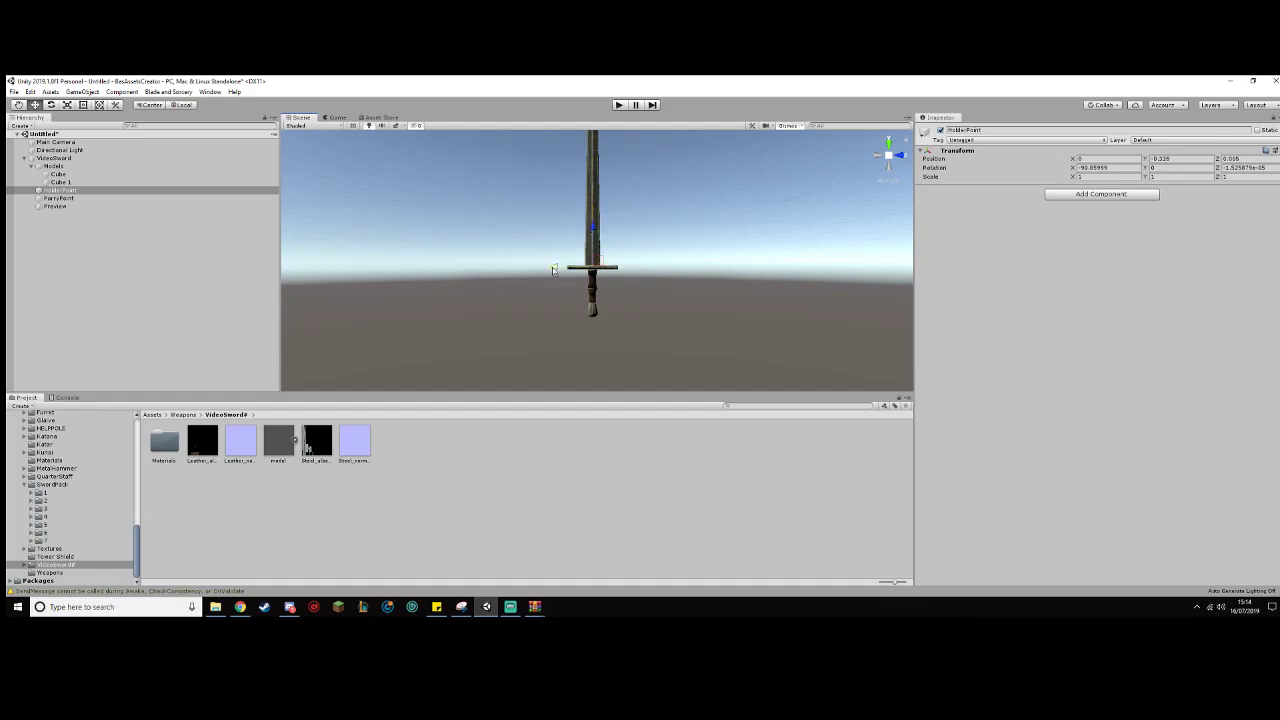
left_click(58, 198)
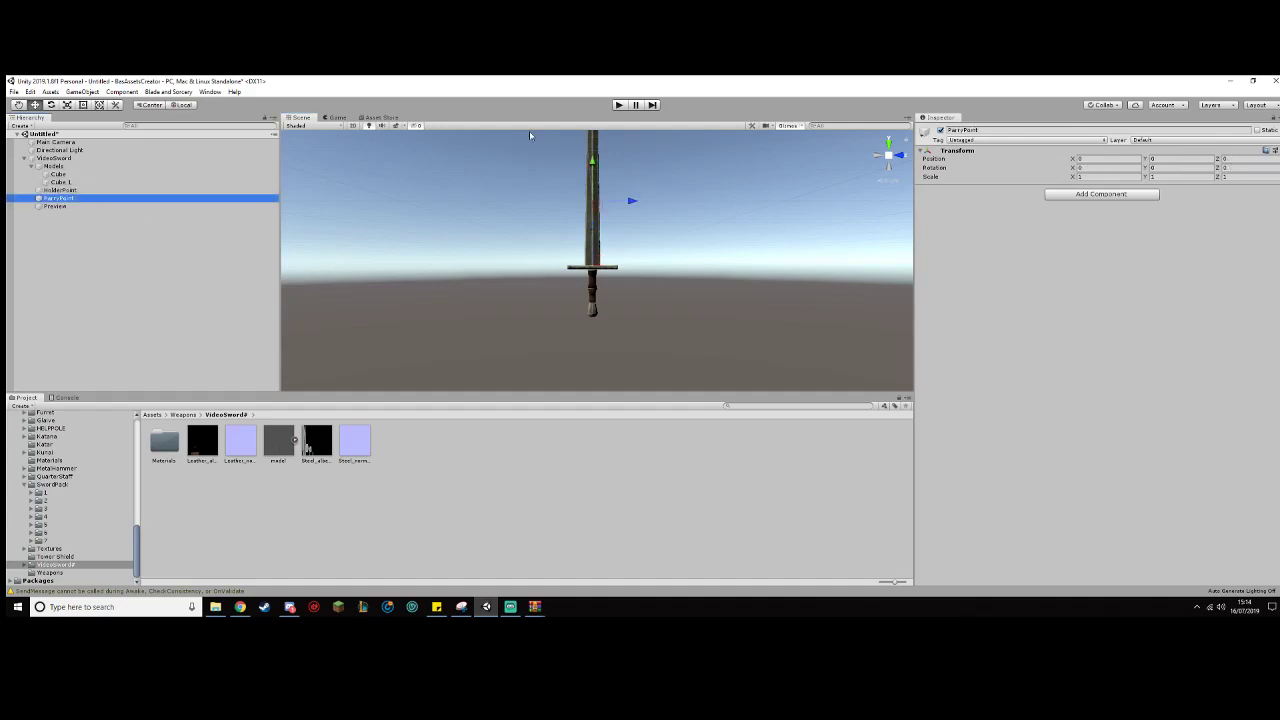
left_click_drag(595, 154, 578, 218)
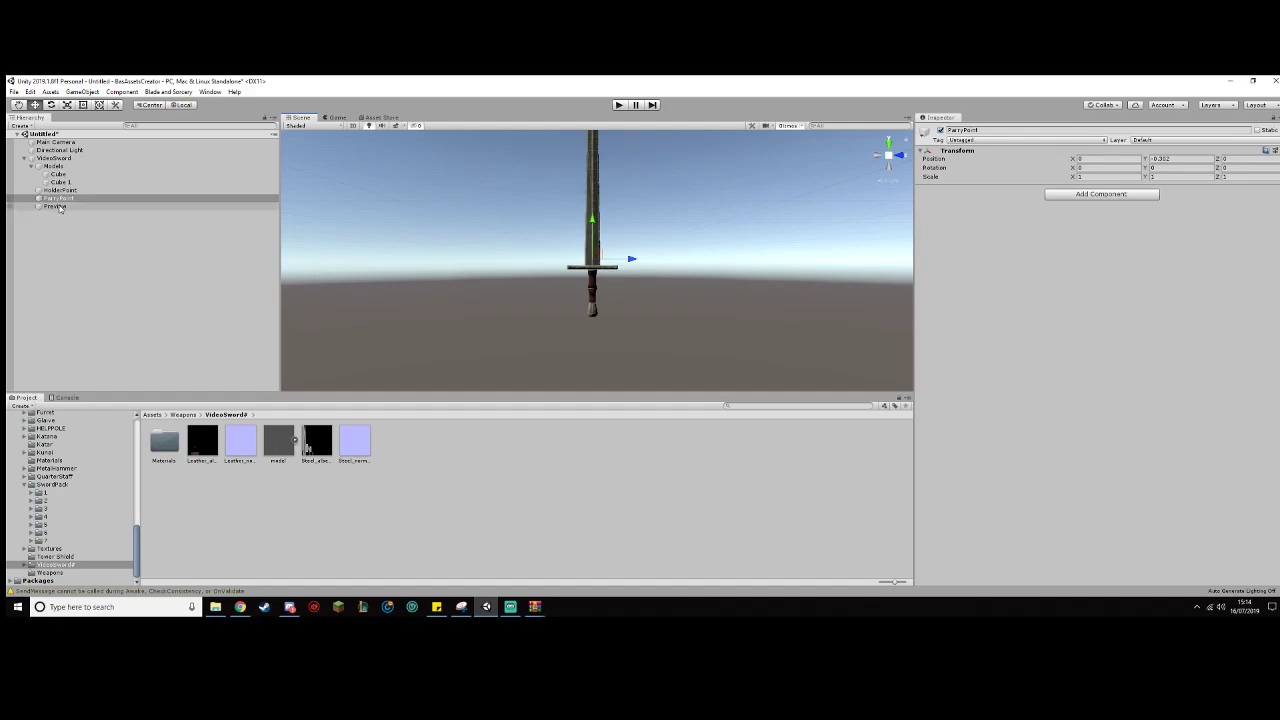
Step: Set Preview's Y rotation to 90 and lower it along the sword to Y about -0.117
left_click(88, 206)
middle_click_drag(709, 294, 747, 336)
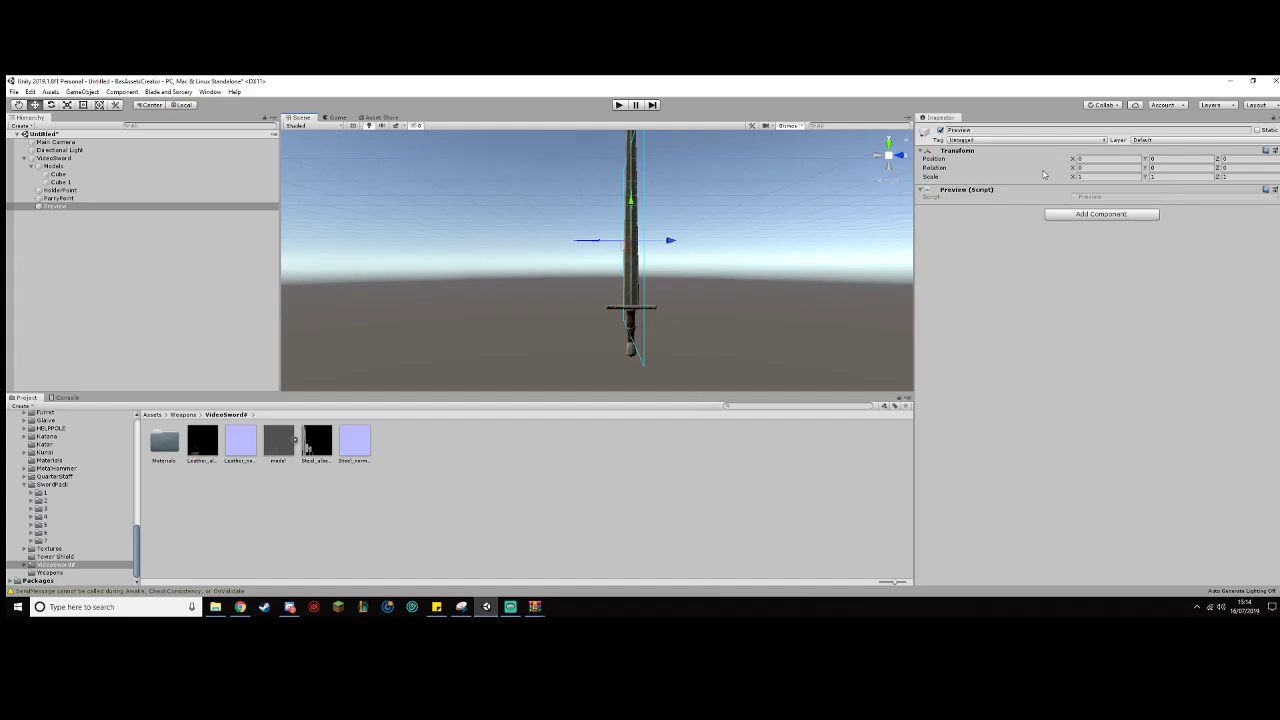
left_click(1166, 168)
type("90")
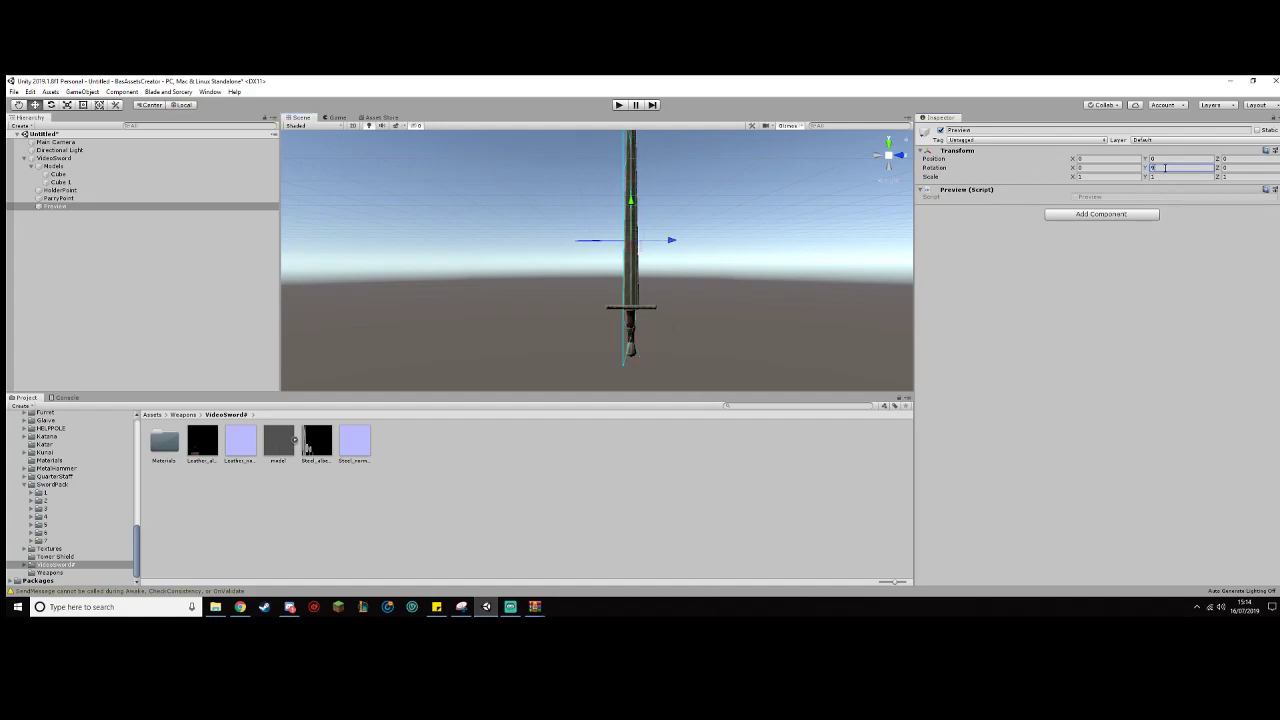
left_click_drag(627, 211, 663, 233)
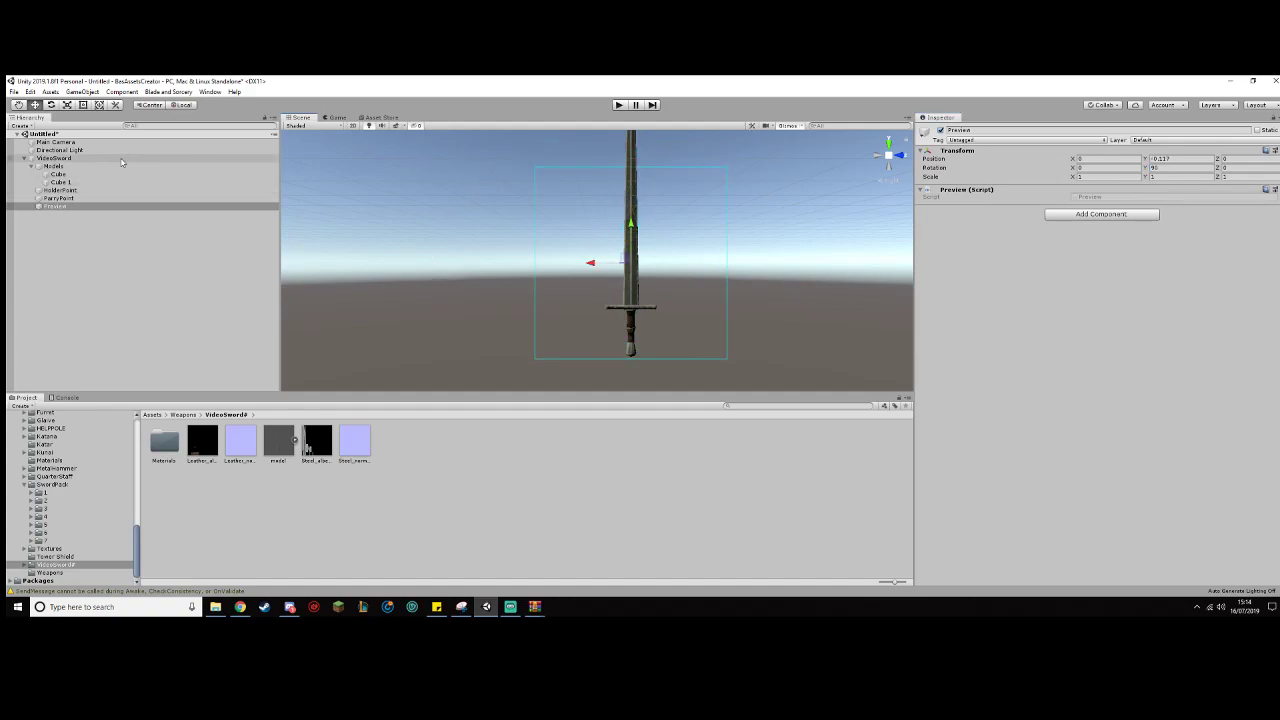
left_click(60, 158)
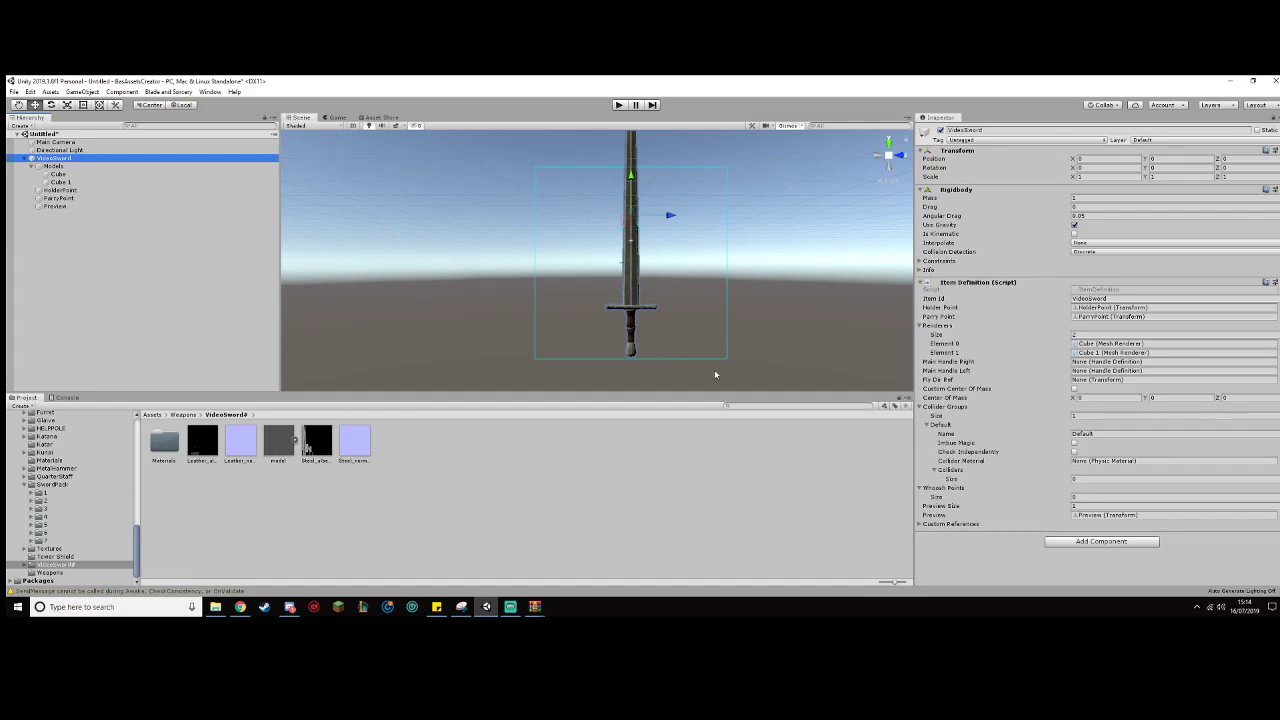
left_click(90, 206)
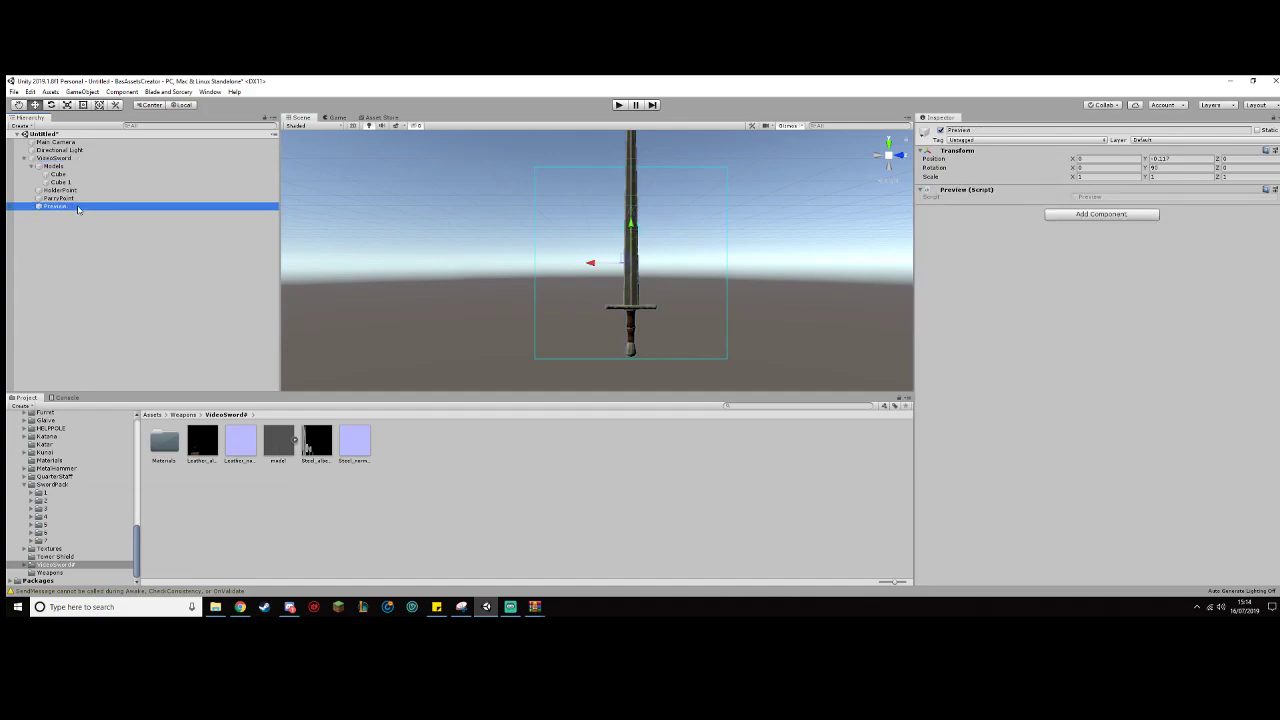
Step: Create an empty child object named Whoosh under VideoSword
left_click(108, 159)
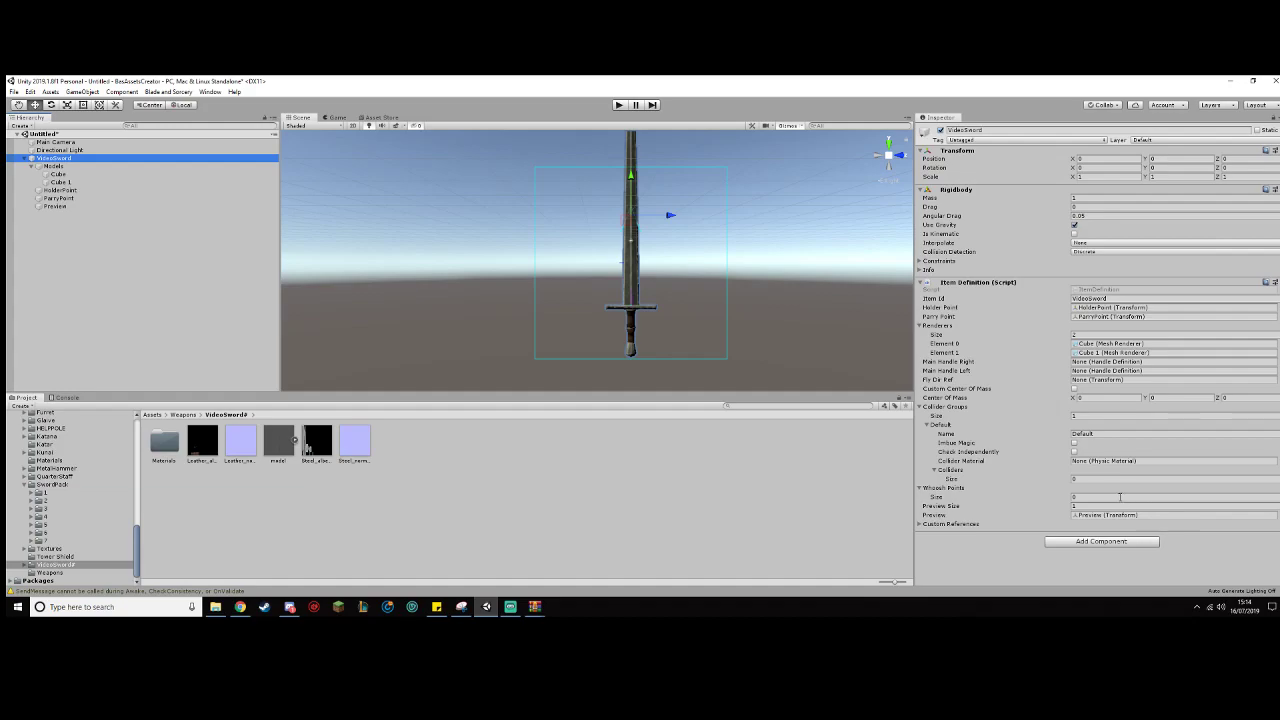
right_click(189, 159)
mouse_move(262, 289)
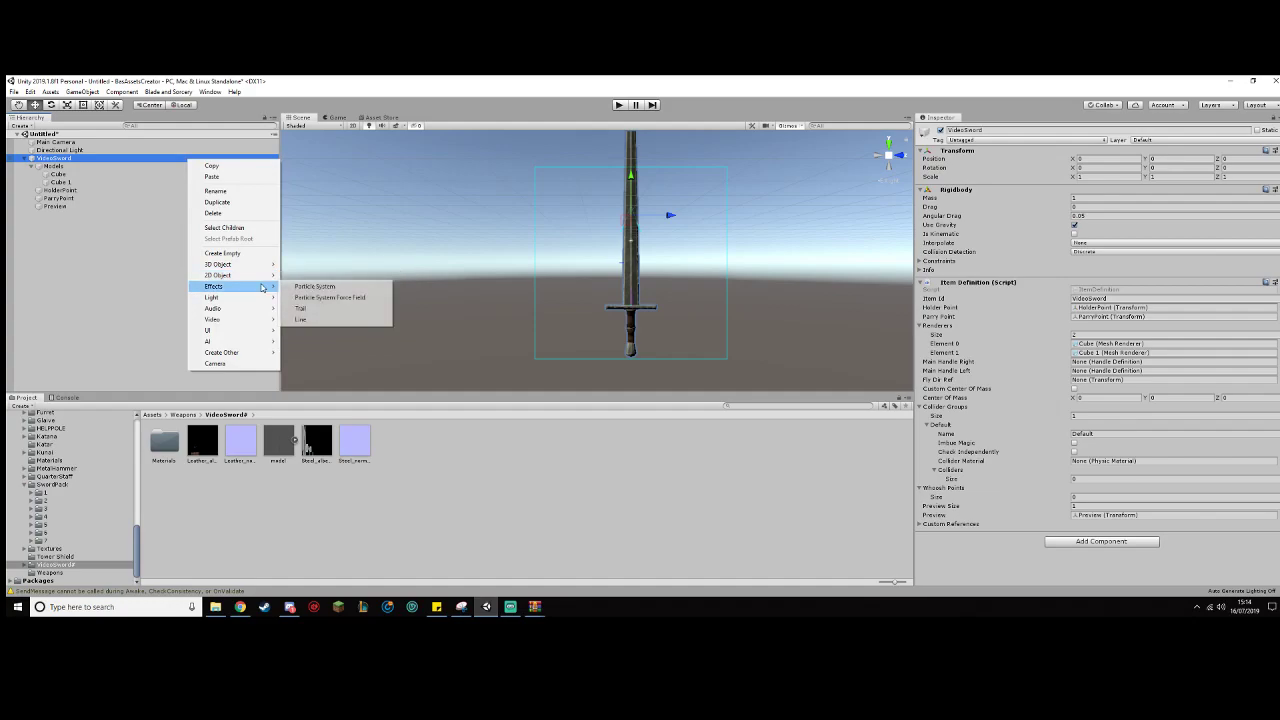
left_click(258, 253)
type("Whoosh")
key("Return")
Step: Move Whoosh up near the blade tip, at Y about 0.692, and add it to the Whoosh Points of VideoSword's Item Definition
key("f")
left_click_drag(618, 290, 618, 163)
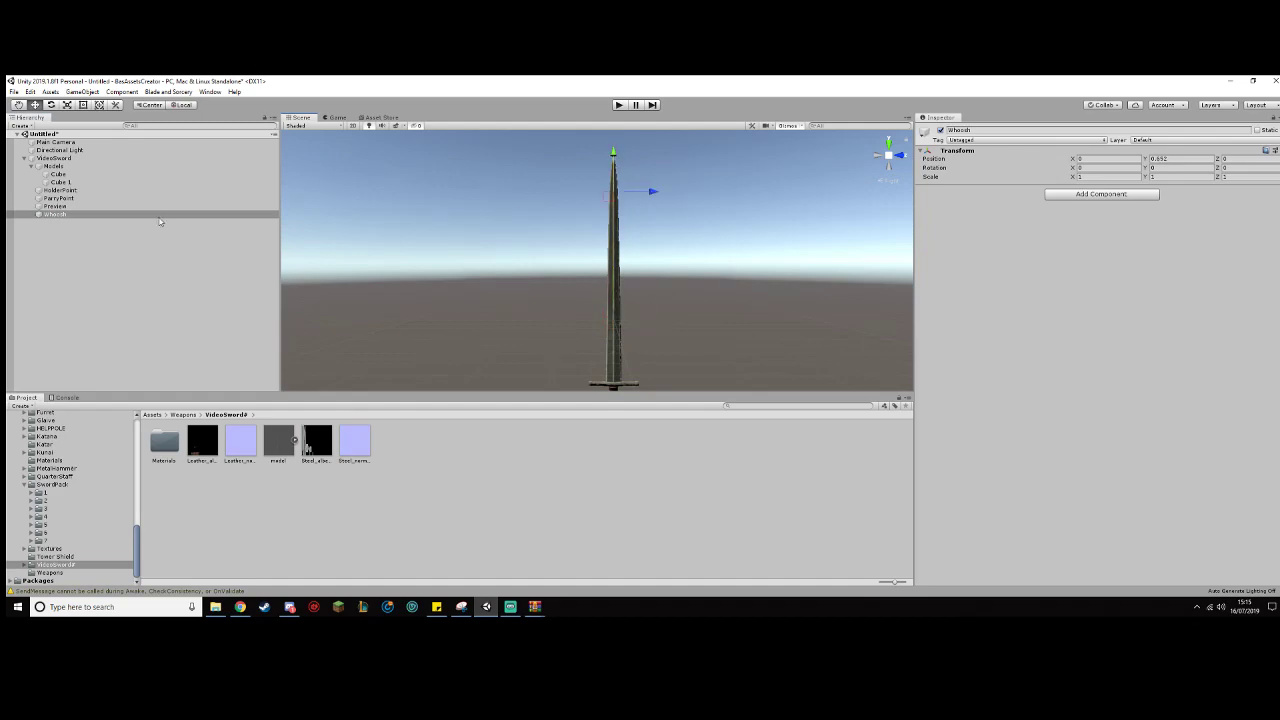
left_click(52, 158)
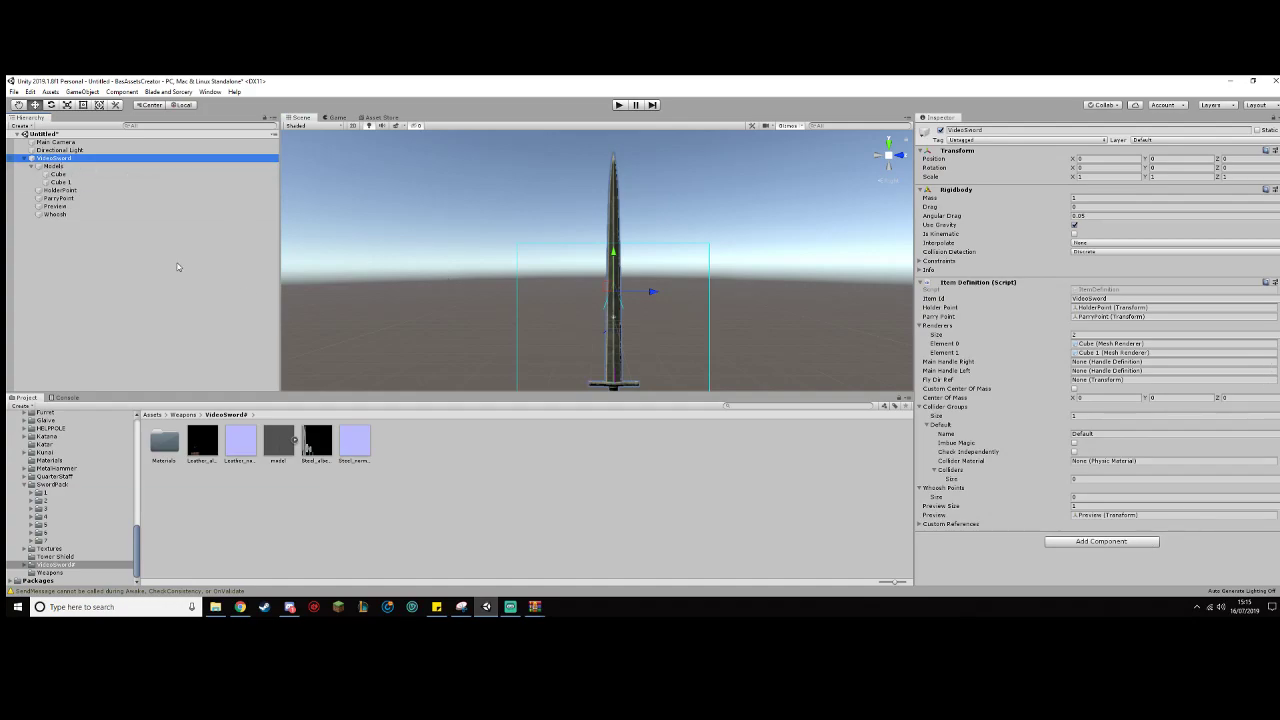
left_click_drag(74, 217, 932, 491)
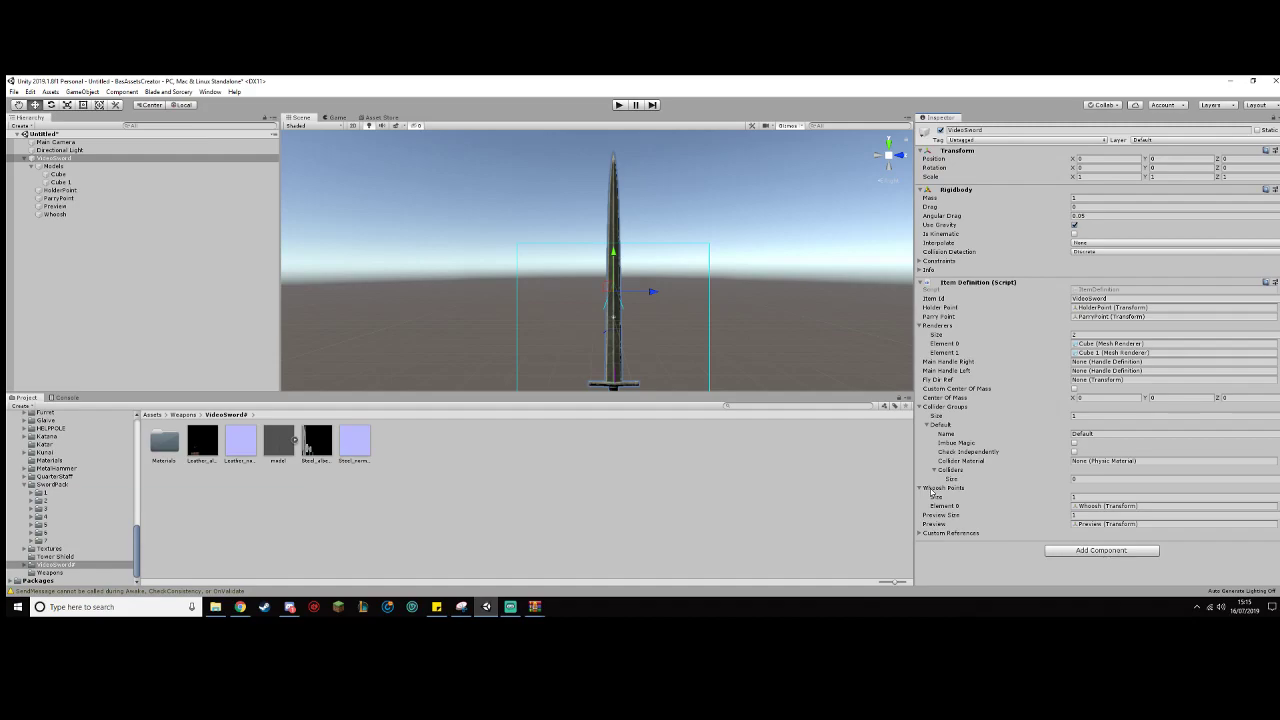
Step: Create another empty child object under VideoSword and name it FlyRef
right_click(63, 160)
left_click(98, 256)
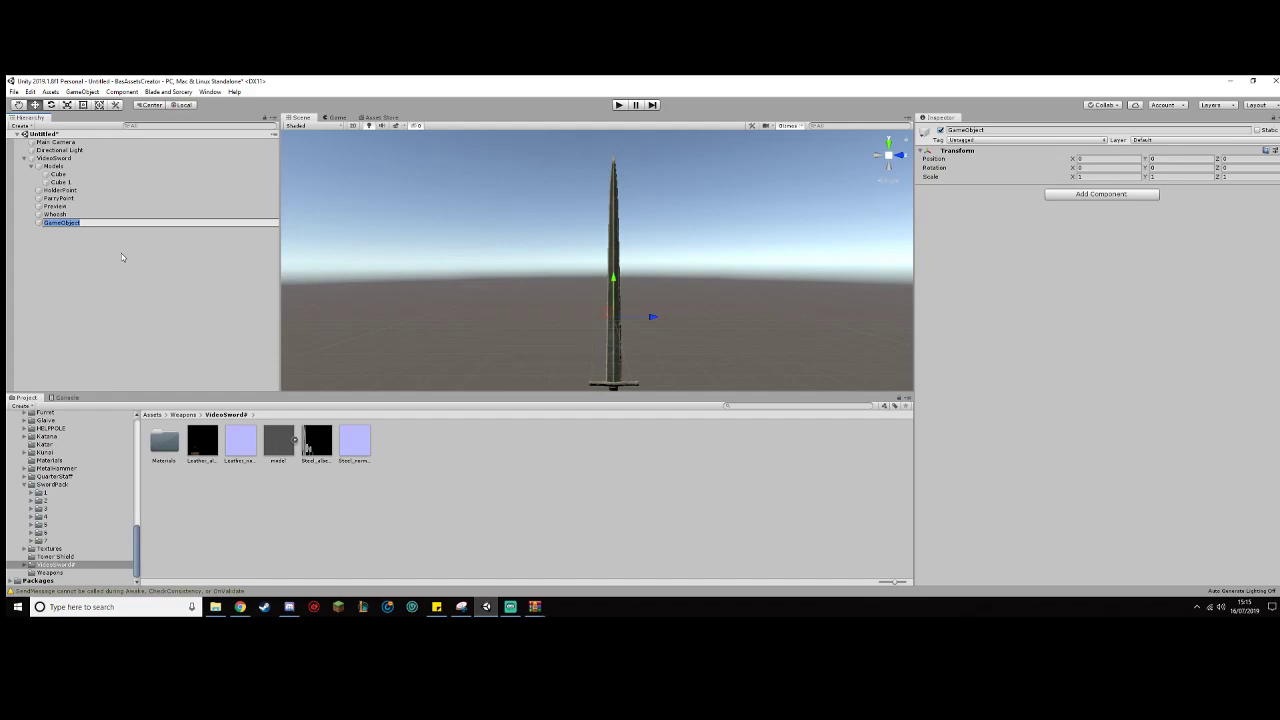
type("HlyRef")
Step: Rotate FlyRef to about -91 degrees on X and move it up to the blade tip, at Y about 0.726
left_click(51, 104)
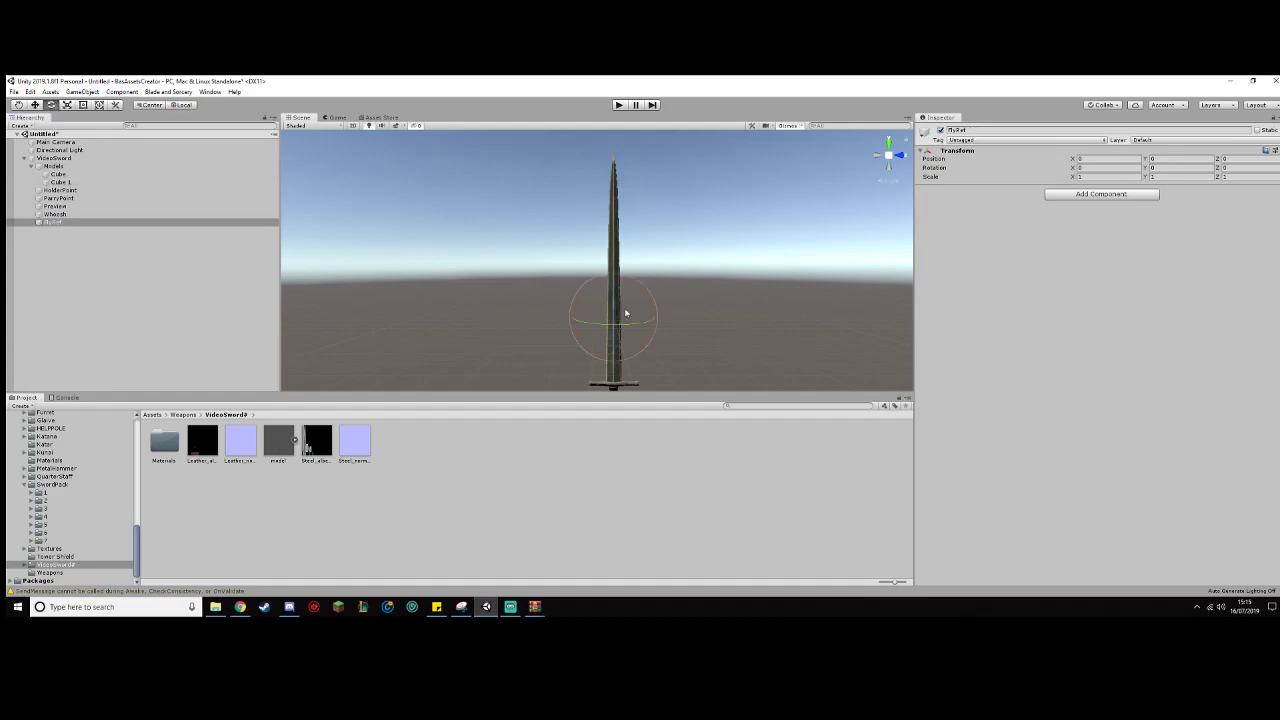
left_click_drag(624, 278, 500, 260)
left_click(35, 104)
left_click_drag(614, 279, 613, 140)
left_click_drag(580, 180, 598, 135)
Step: Check FlyRef's position and axis directions at the blade tip against VideoSword's
key("e")
left_click(52, 158)
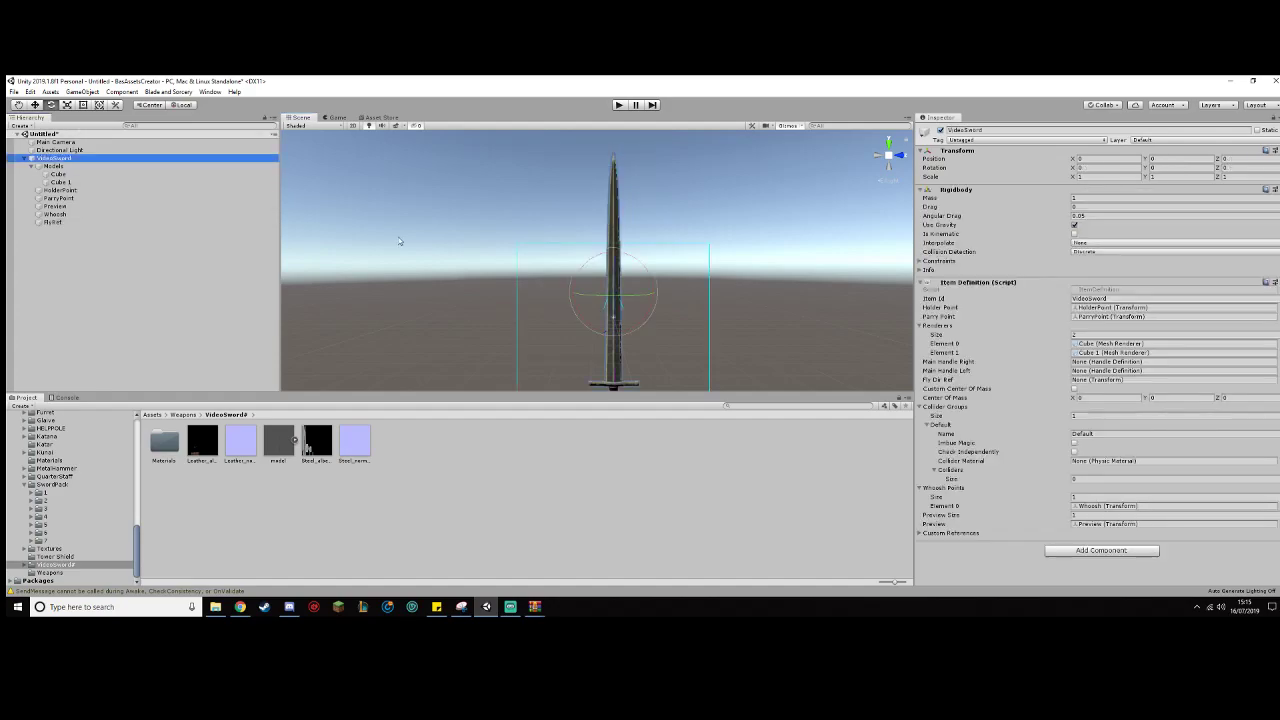
left_click(53, 222)
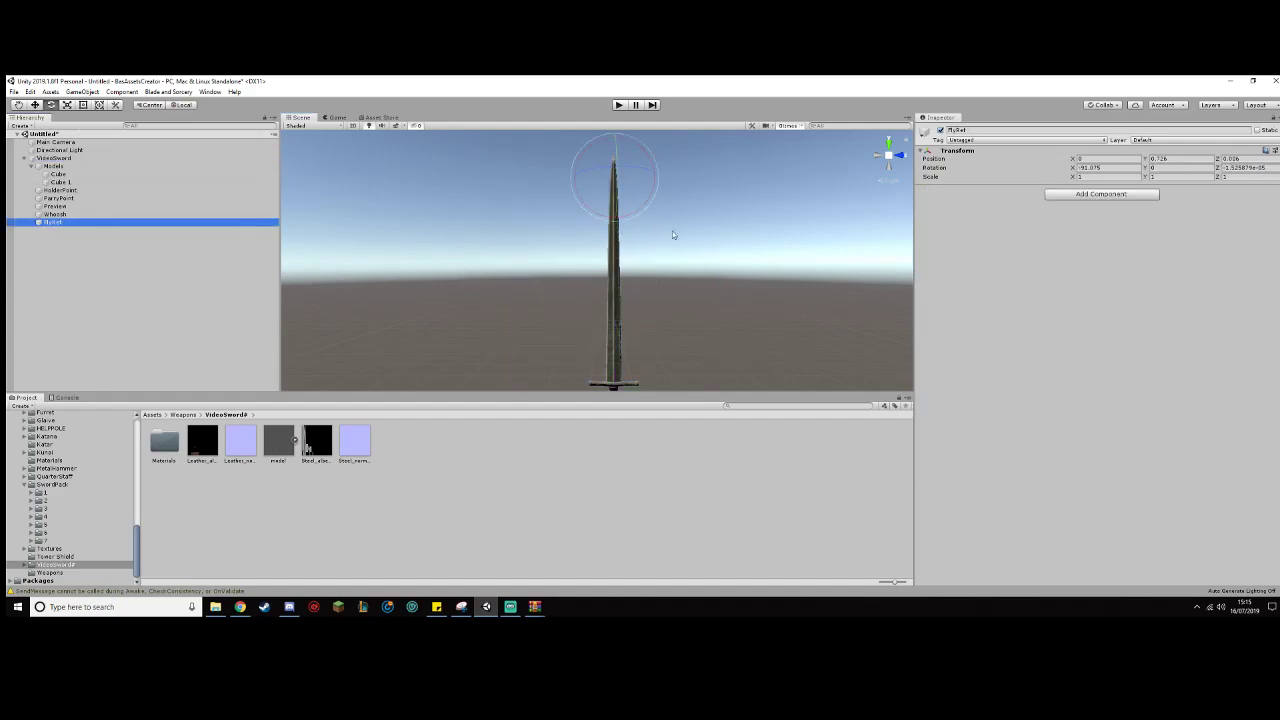
left_click(741, 257)
middle_click_drag(741, 257, 728, 327)
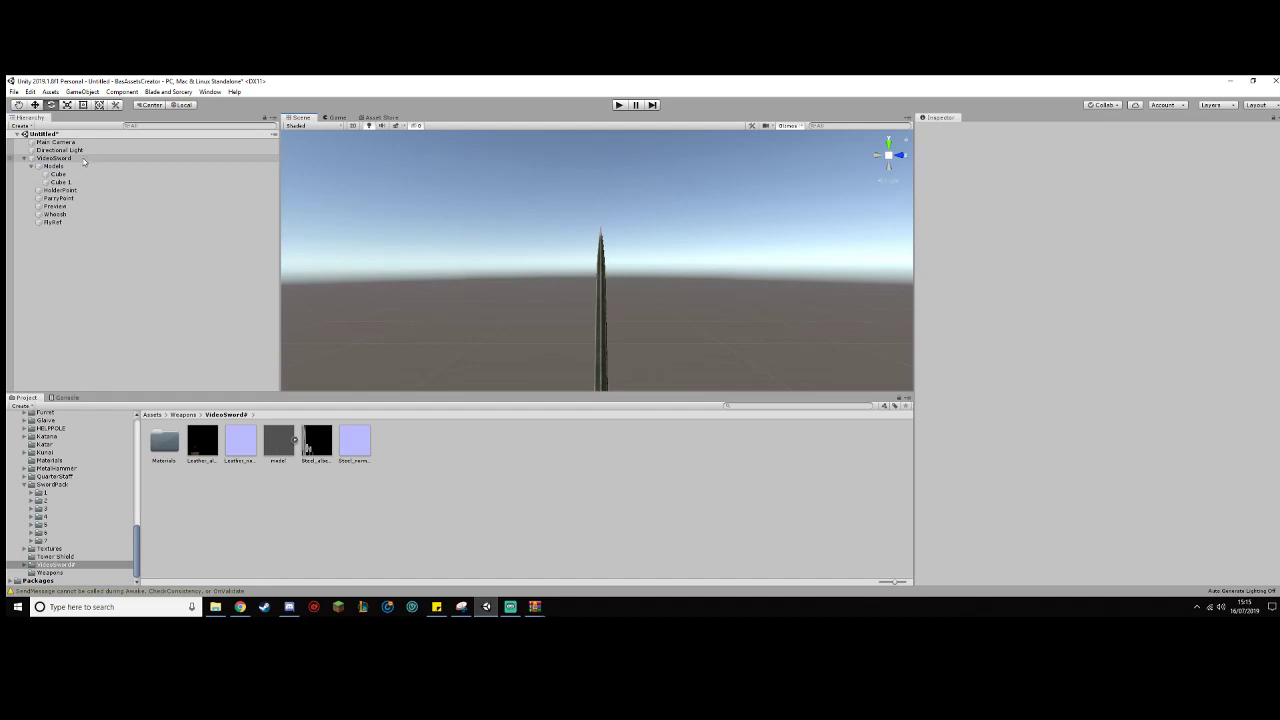
left_click(53, 222)
key("w")
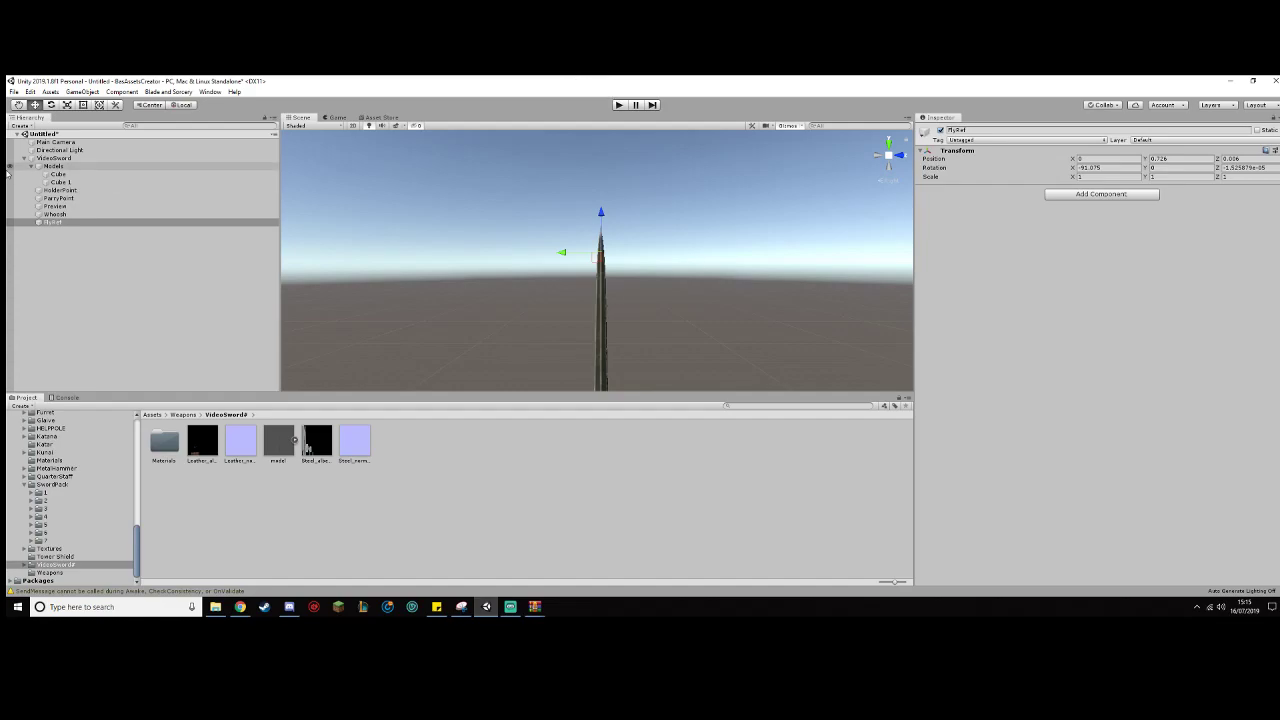
Step: Assign FlyRef as the Fly Dir Ref of VideoSword's Item Definition
left_click(75, 159)
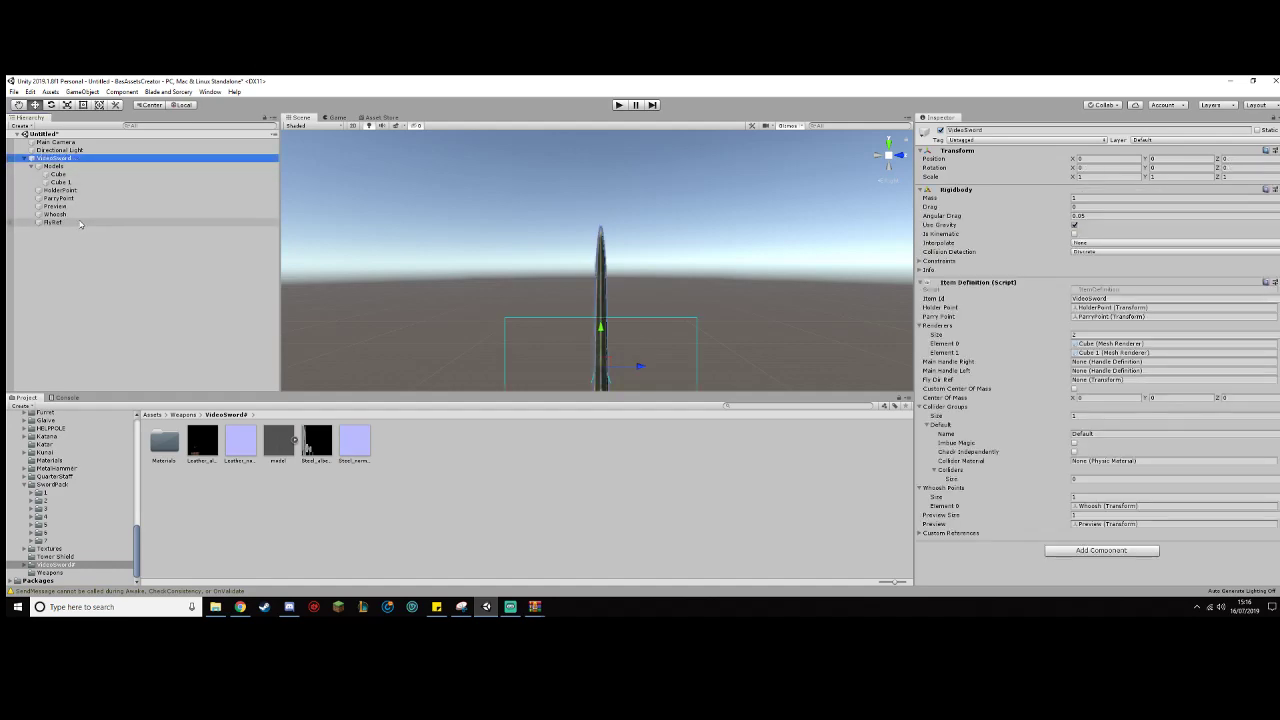
left_click_drag(80, 224, 1116, 389)
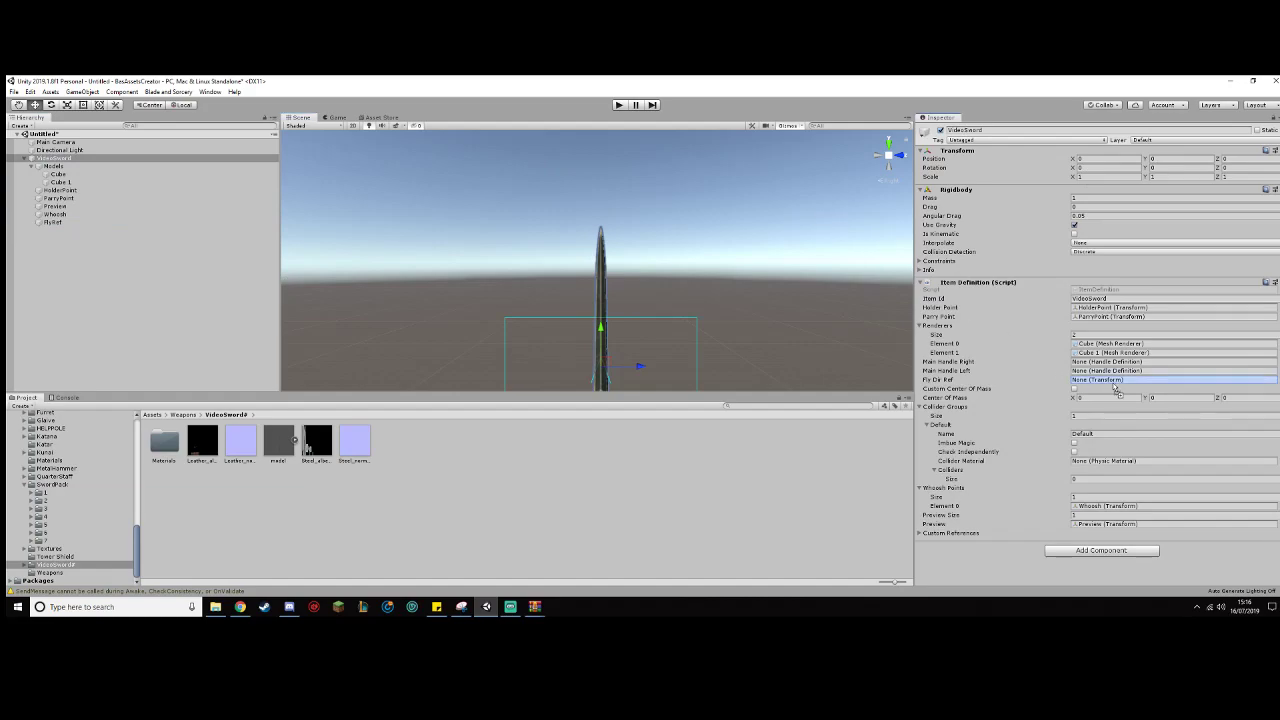
left_click_drag(1115, 388, 1116, 389)
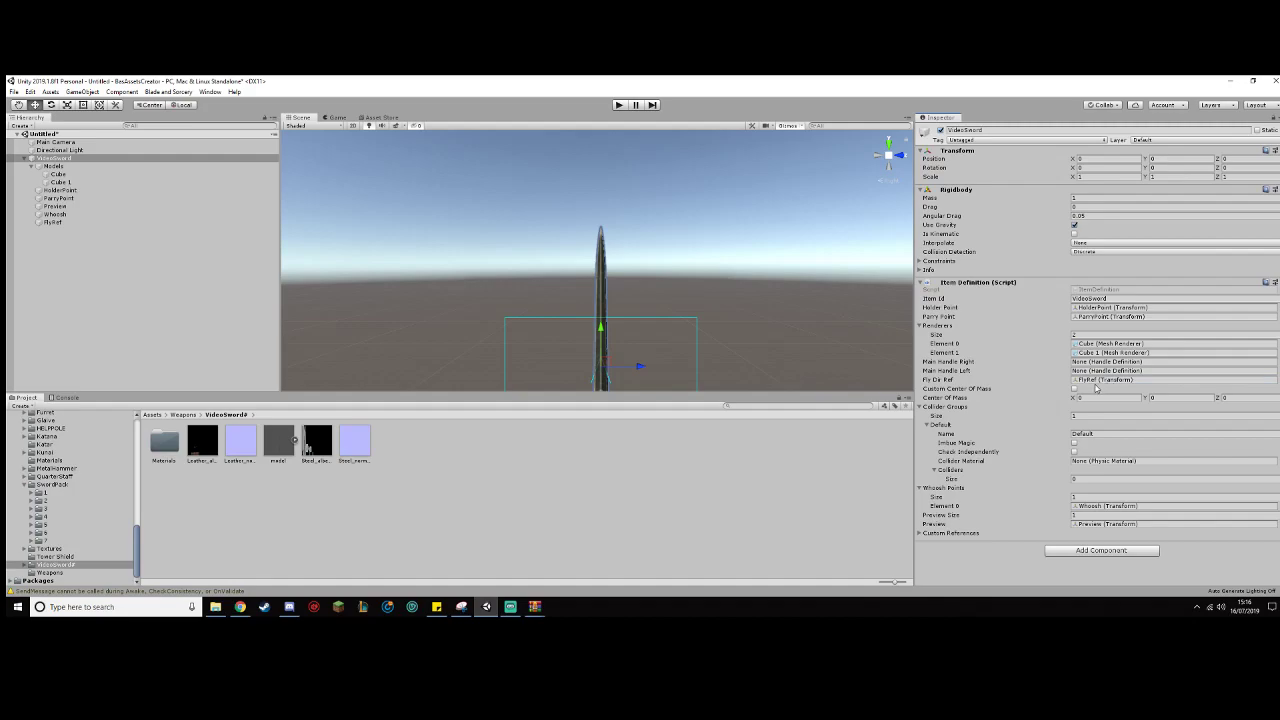
Step: Create an empty child object named Colliders under VideoSword
right_click(144, 158)
left_click(180, 250)
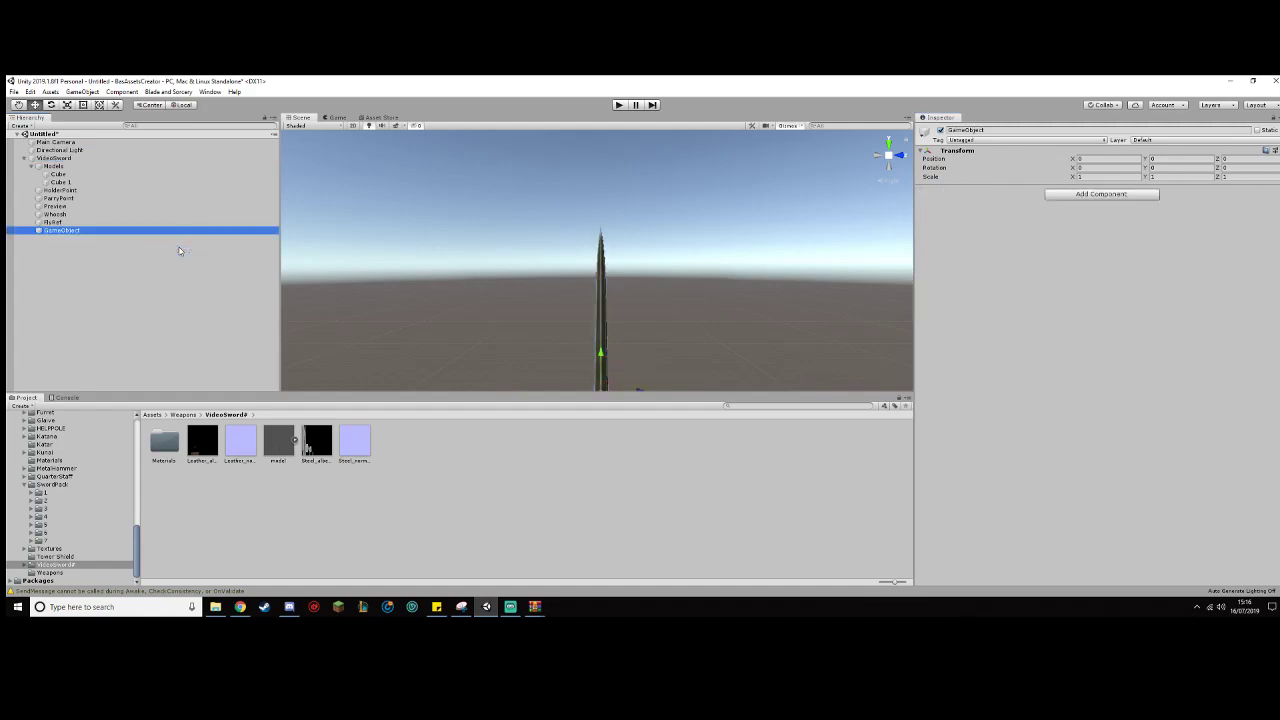
type("Colliders")
key("Return")
Step: Add an empty child object inside Colliders
right_click(172, 232)
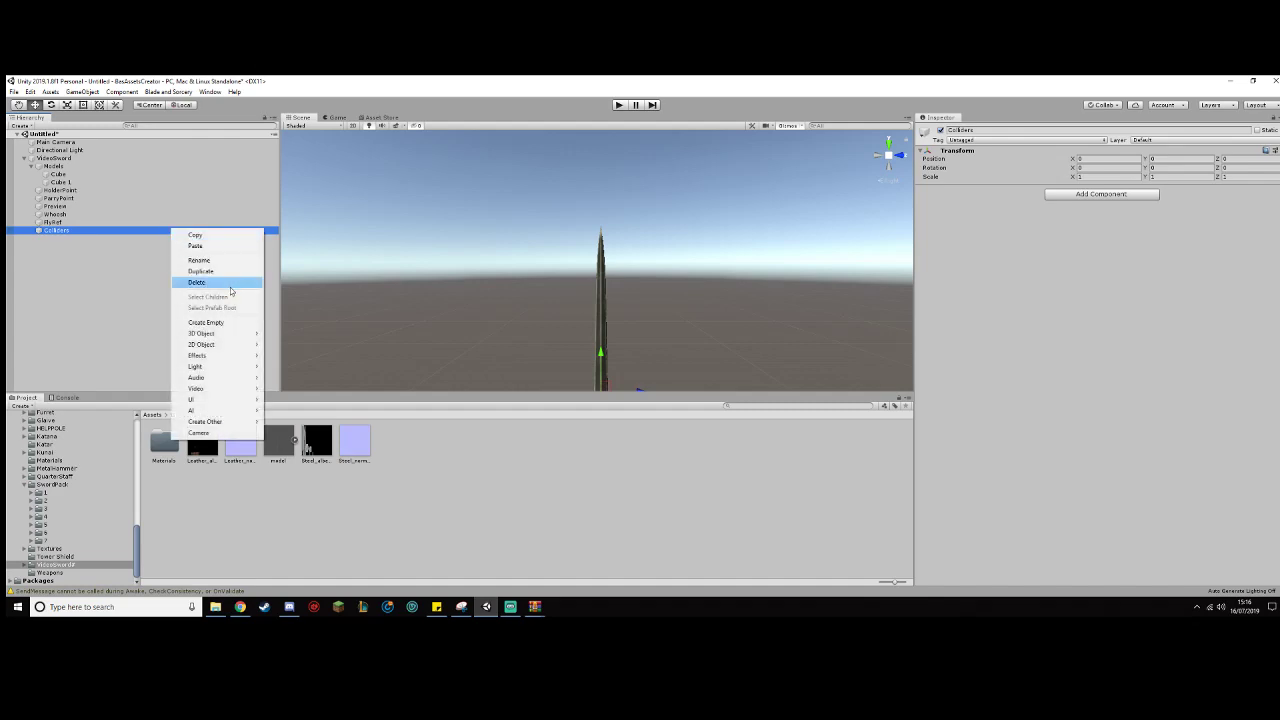
left_click(238, 320)
middle_click_drag(474, 267, 497, 100)
scroll(588, 246, "up", 8)
middle_click_drag(634, 311, 580, 294)
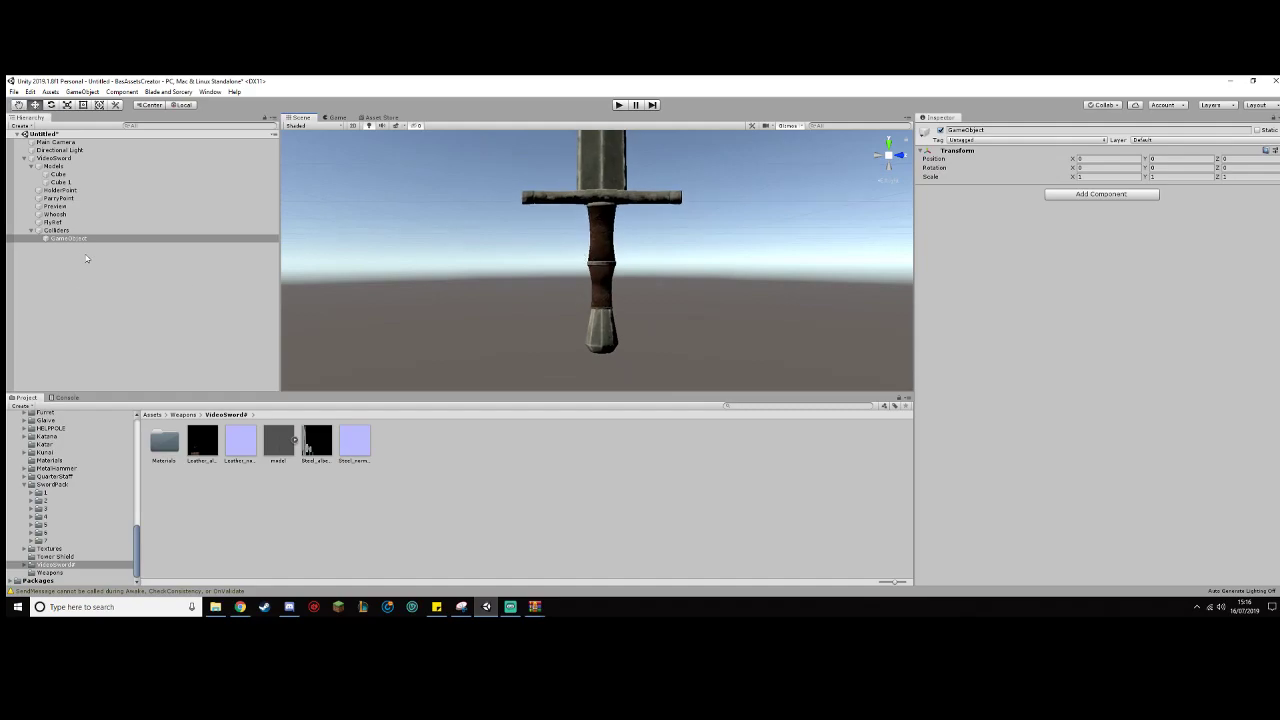
key("shift+h")
key("e")
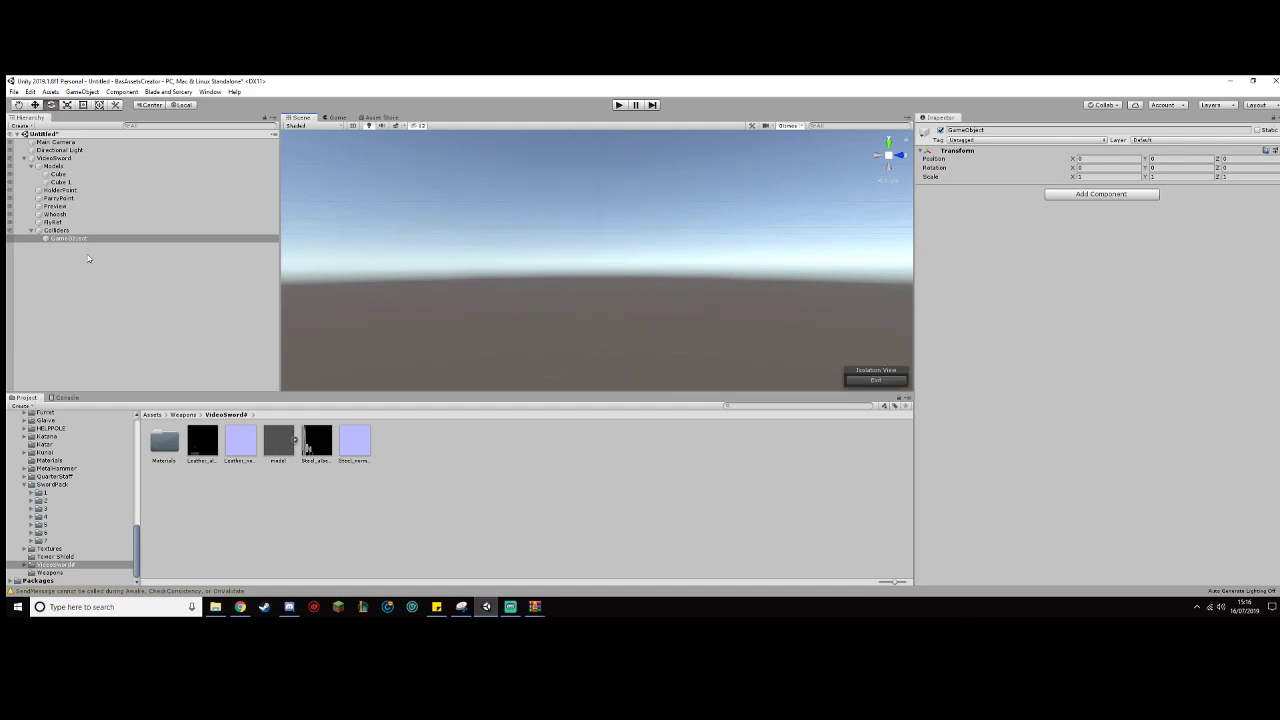
key("f")
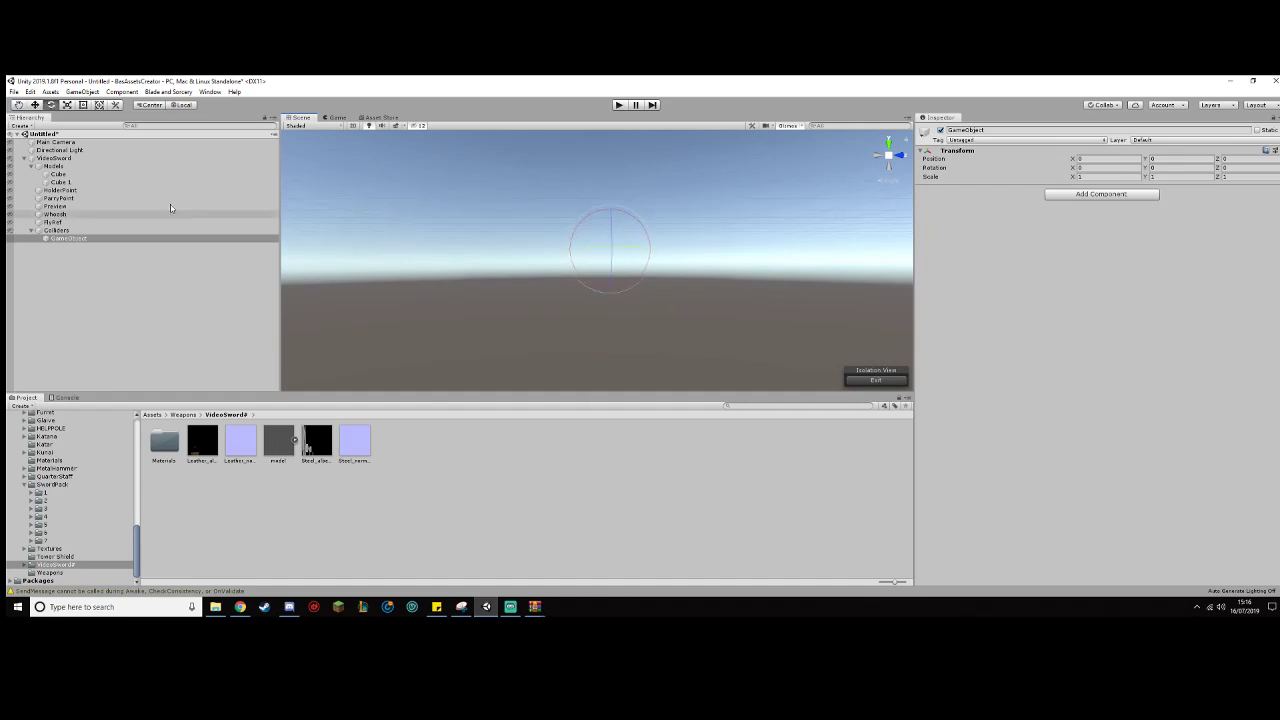
left_click(120, 160)
left_click(10, 158)
scroll(467, 270, "up", 6)
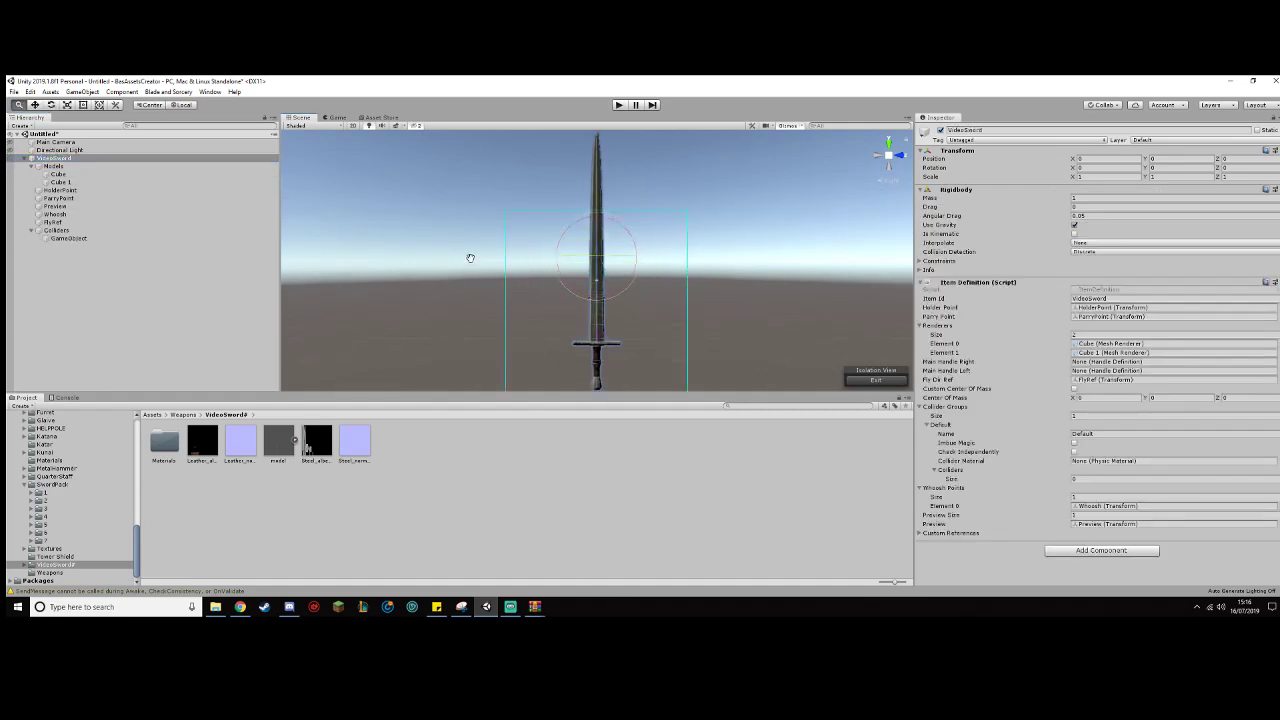
Step: Rename the empty object inside Colliders as Handle
left_click(99, 239)
key("F2")
type("Handl")
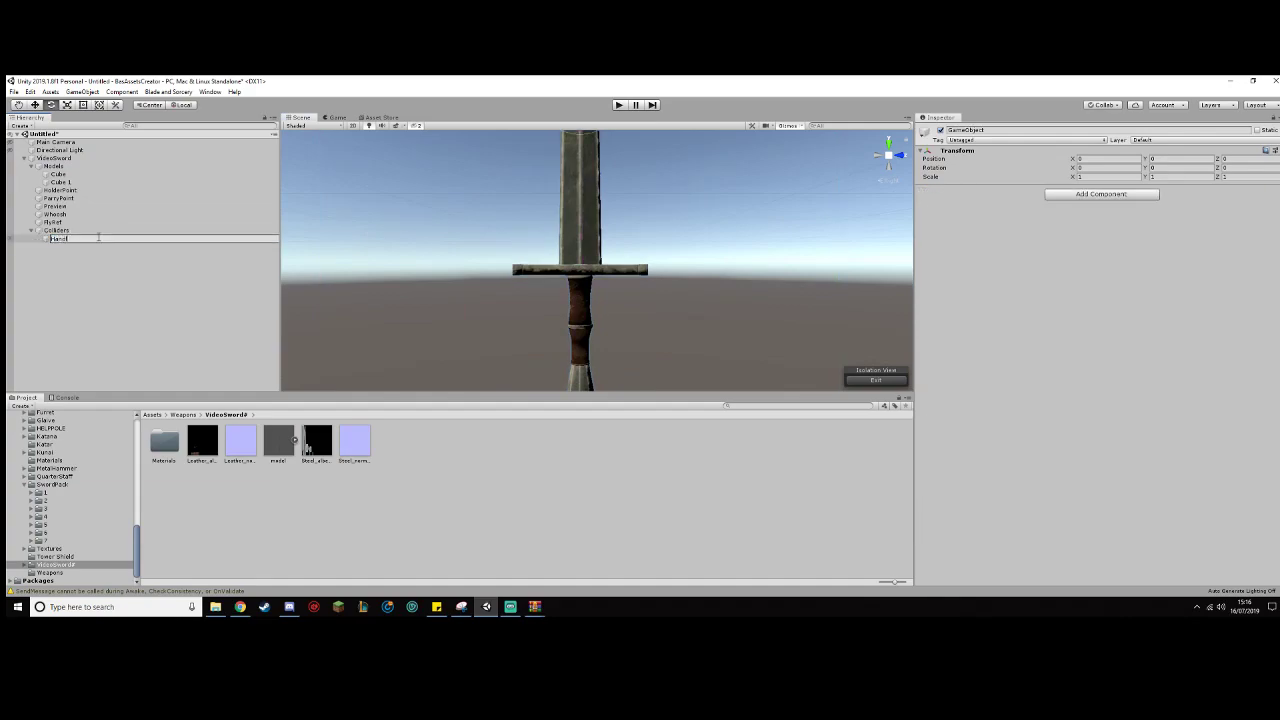
type("e")
key("Return")
Step: Add a Capsule Collider component to the Handle object
left_click(1062, 193)
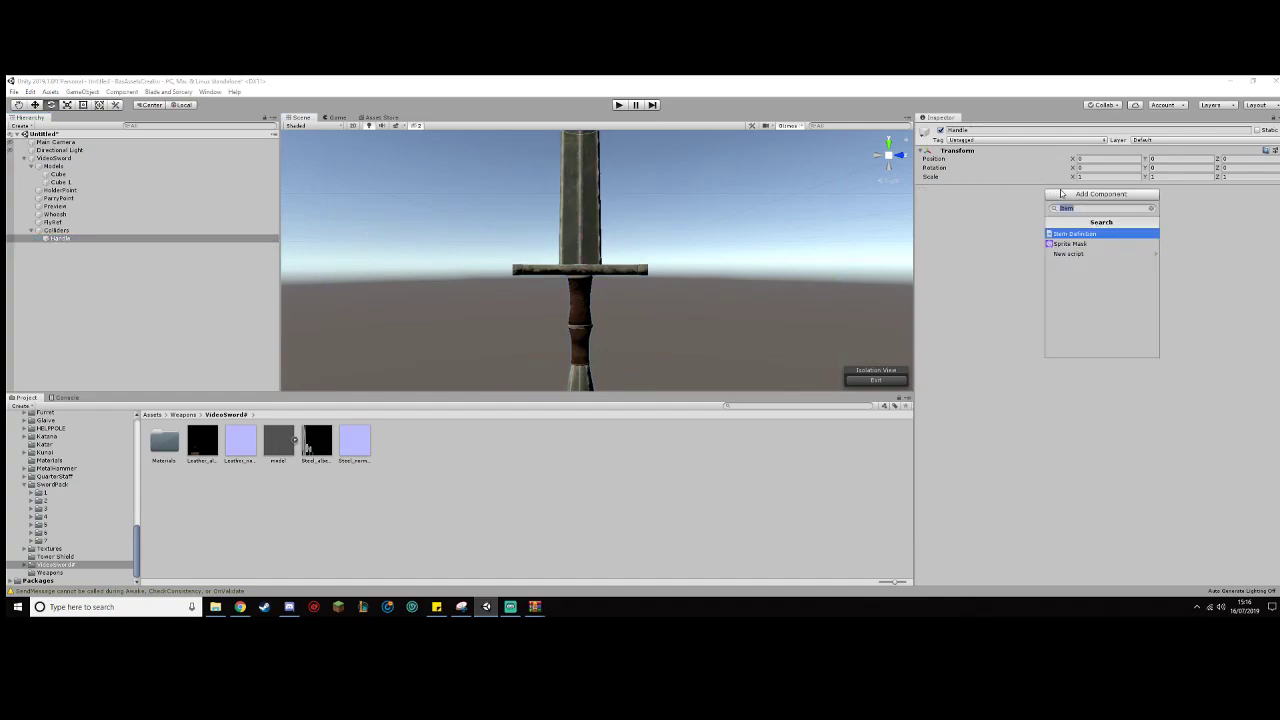
type("caps")
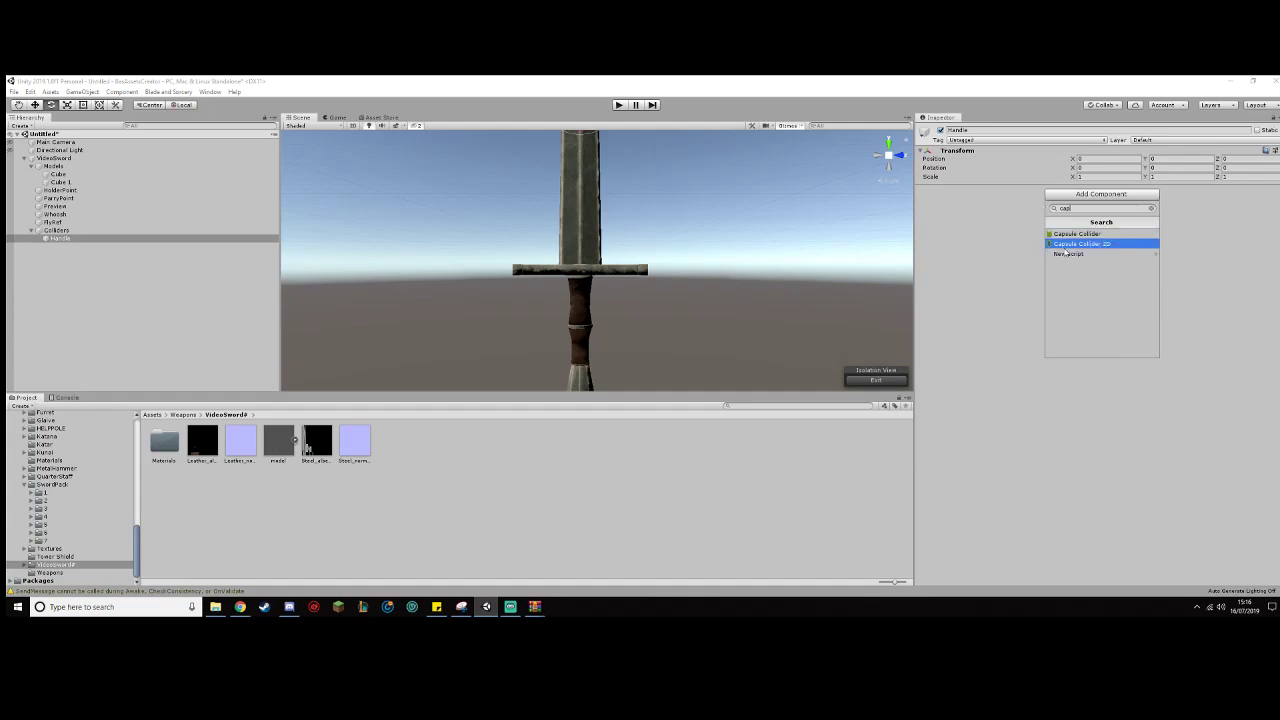
left_click(1074, 234)
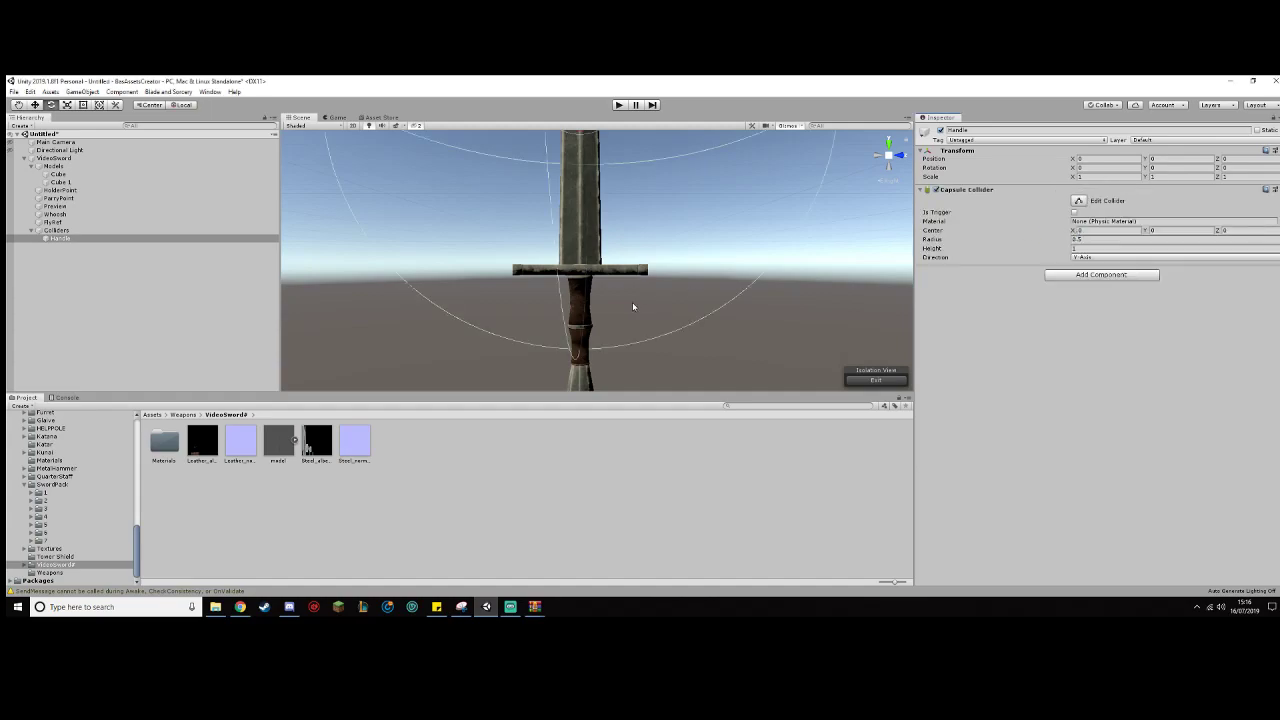
Step: Move the Handle object down along its Y axis to just below the crossguard at the sword's grip
scroll(634, 306, "down", 5)
left_click(35, 104)
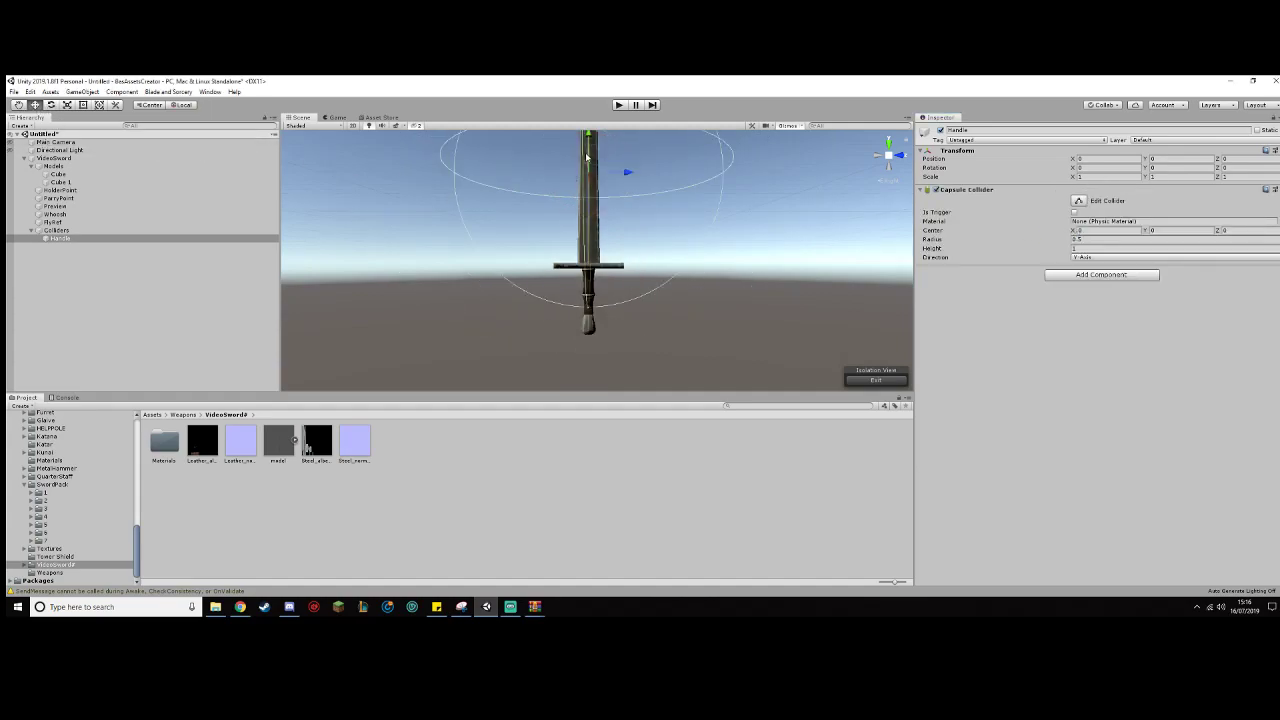
left_click_drag(588, 158, 579, 258)
middle_click_drag(642, 345, 645, 331)
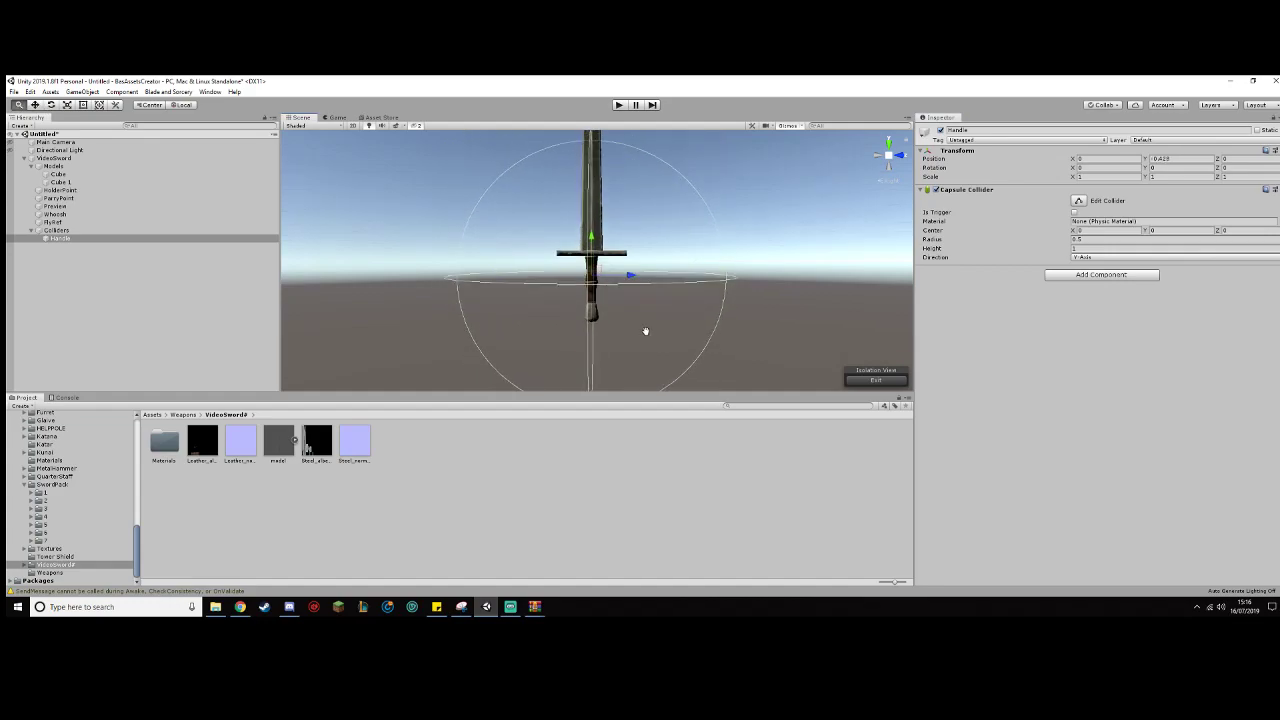
Step: Narrow the Handle's capsule collider from both sides to the grip's width, with a radius of about 0.023
left_click(1077, 202)
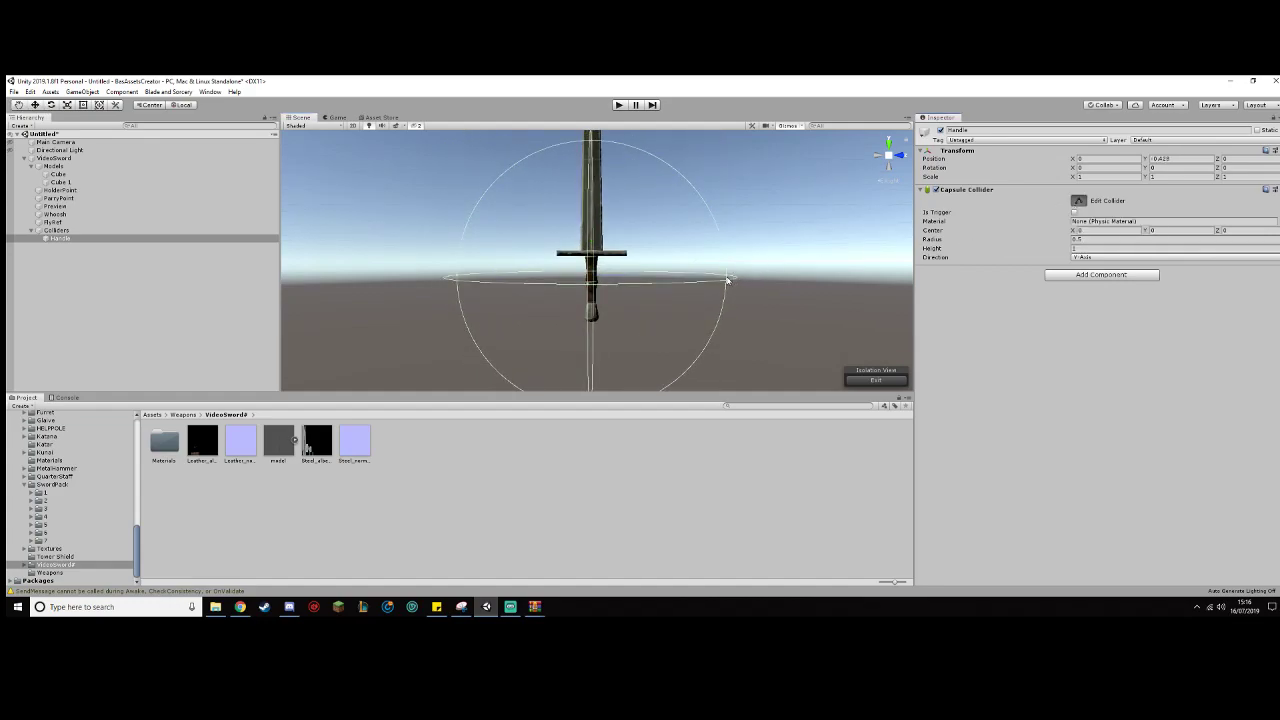
left_click_drag(726, 280, 598, 273)
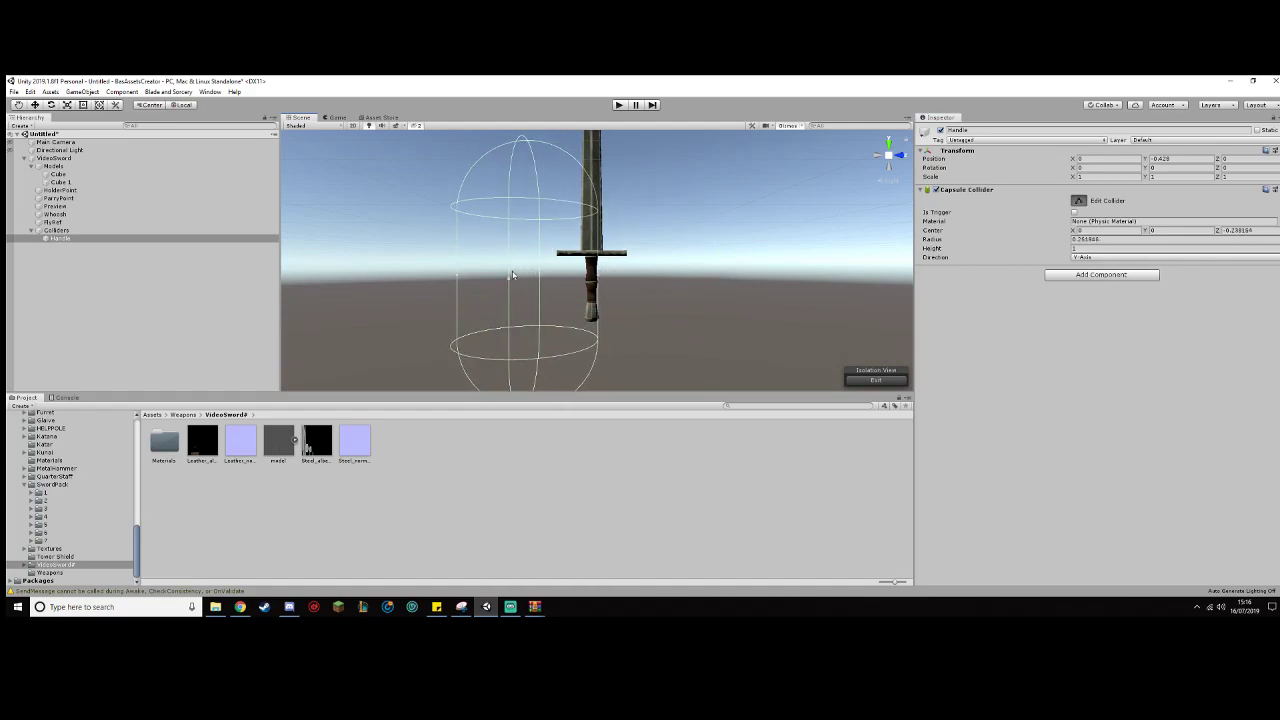
left_click_drag(455, 281, 585, 291)
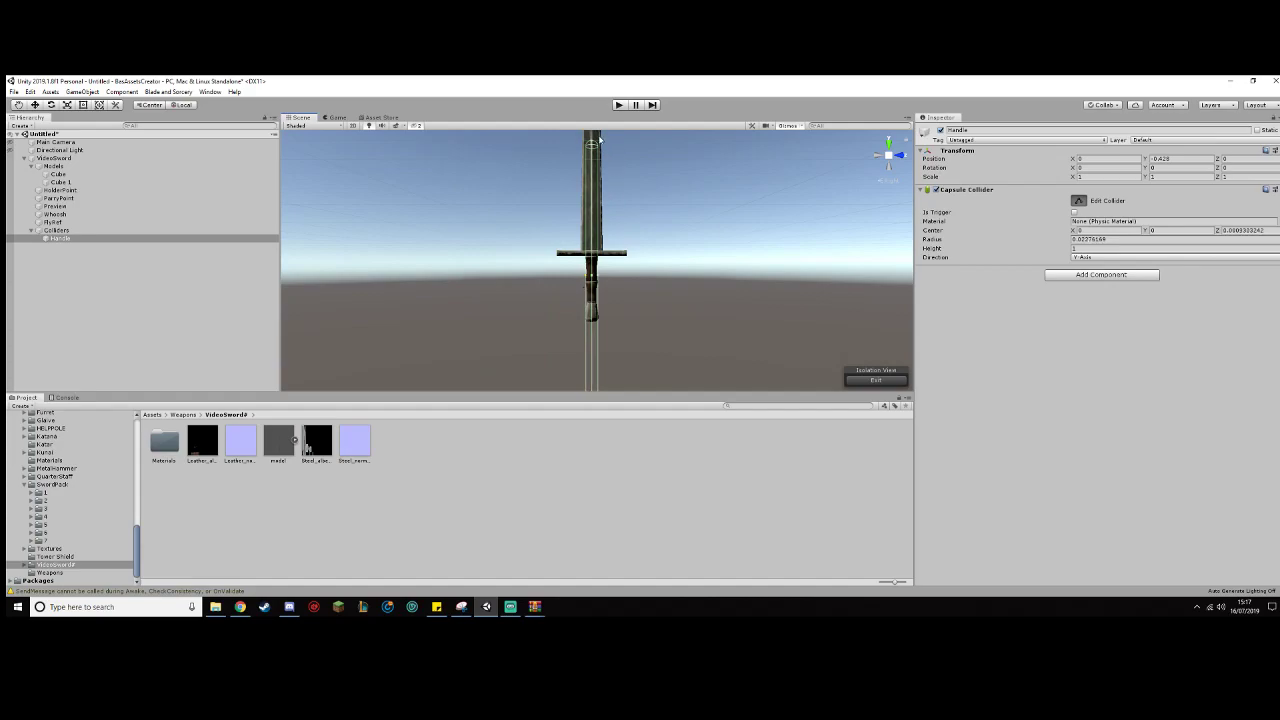
Step: Shorten the Handle's capsule collider at both ends to span crossguard to pommel, with a height of about 0.27
left_click_drag(592, 146, 598, 258)
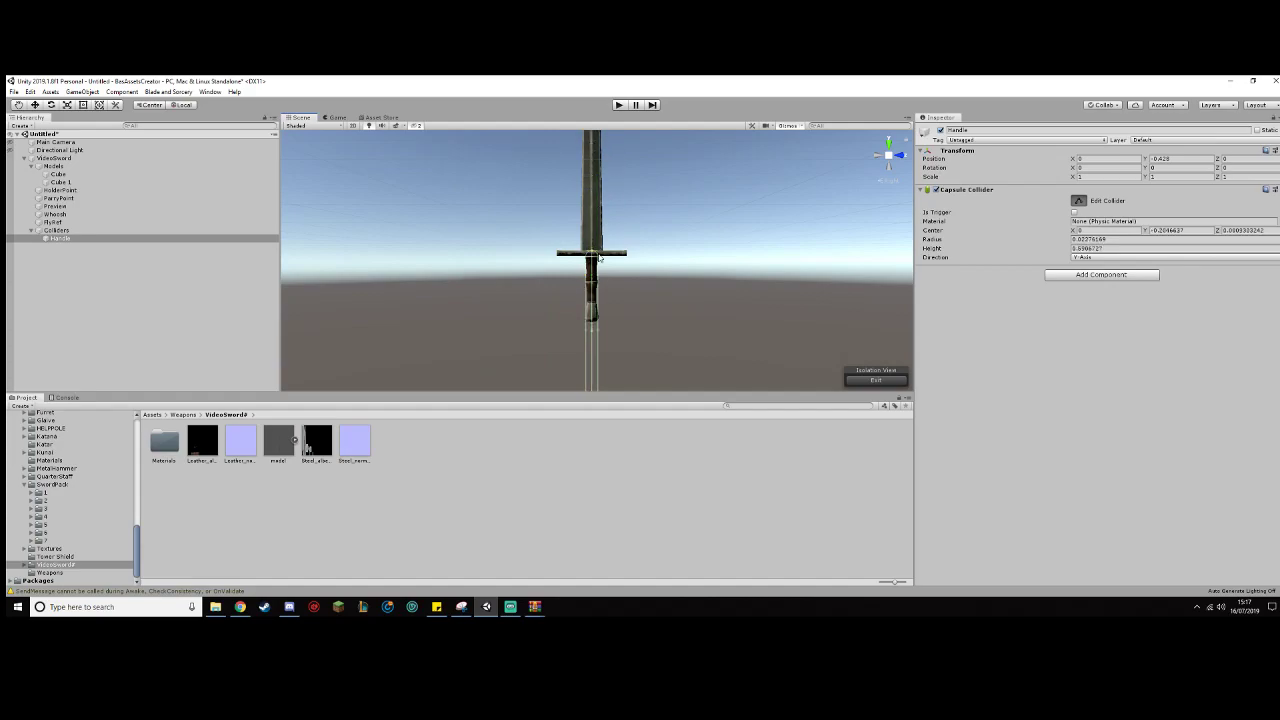
middle_click_drag(642, 343, 647, 255)
left_click_drag(601, 306, 605, 224)
middle_click_drag(607, 212, 625, 333)
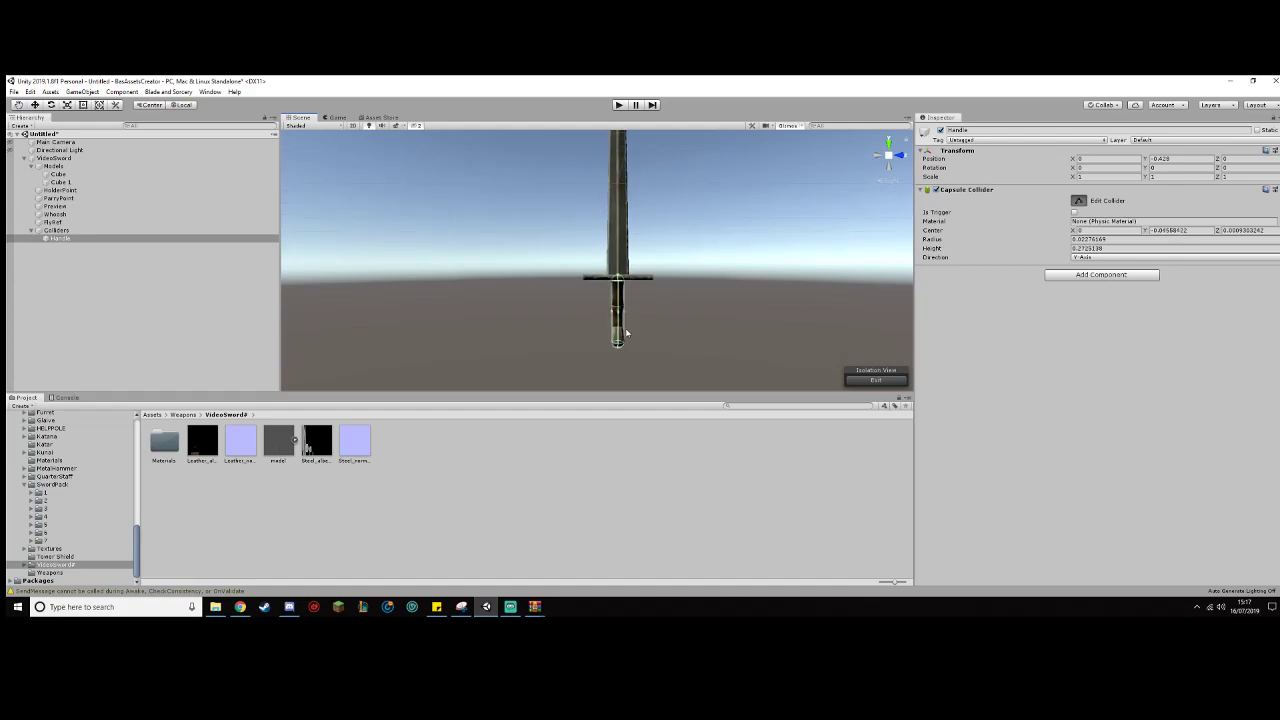
scroll(635, 300, "up", 2)
scroll(623, 247, "up", 3)
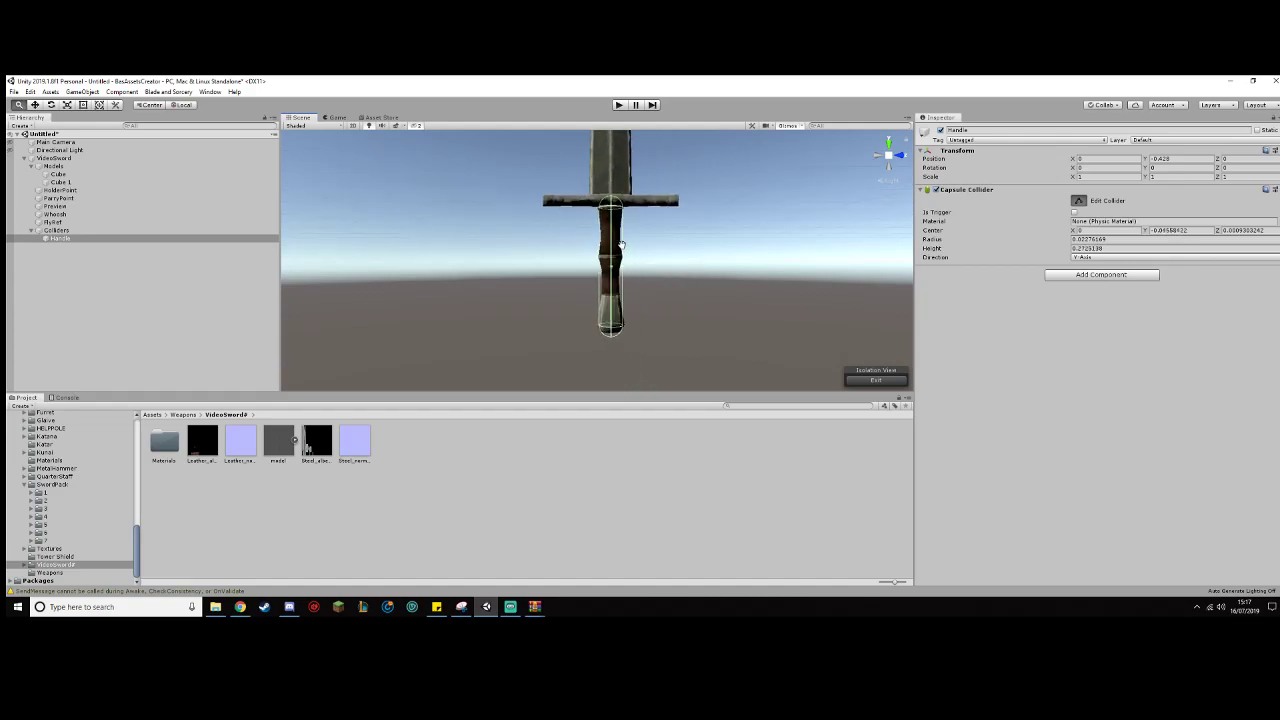
middle_click_drag(623, 247, 599, 253)
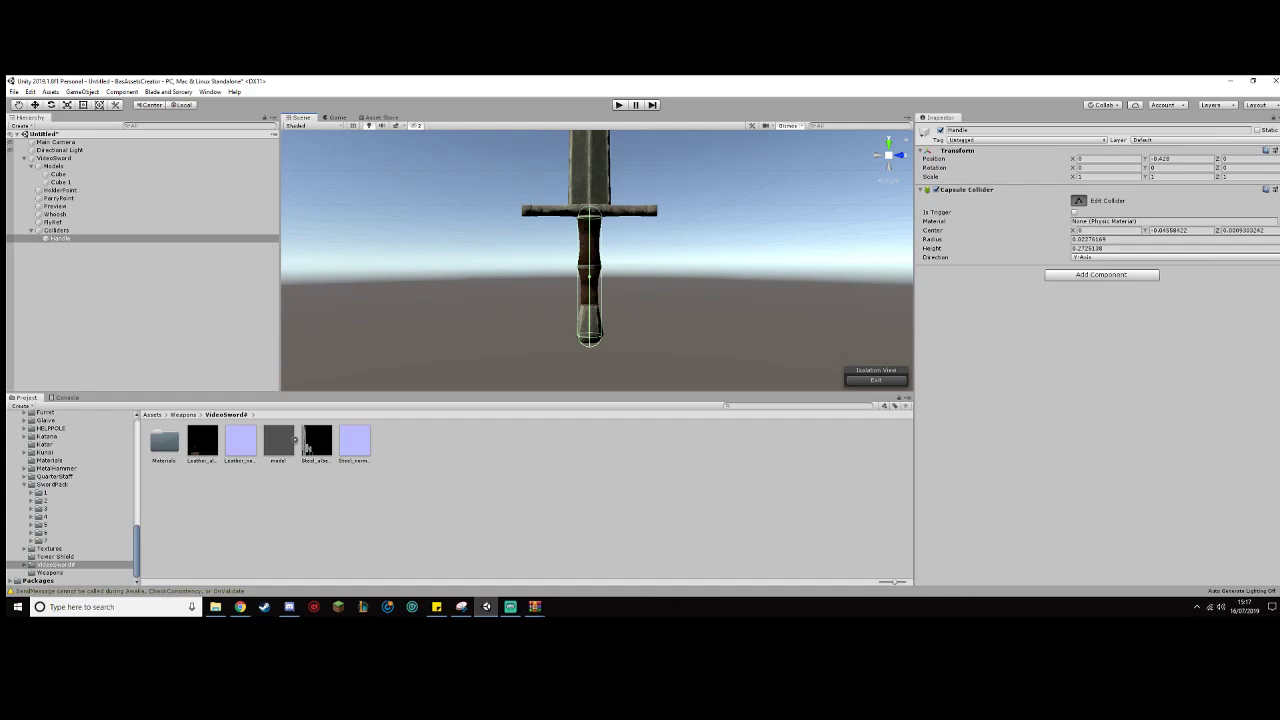
Step: Assign the Metal physic material to the Handle's capsule collider
left_click(1278, 221)
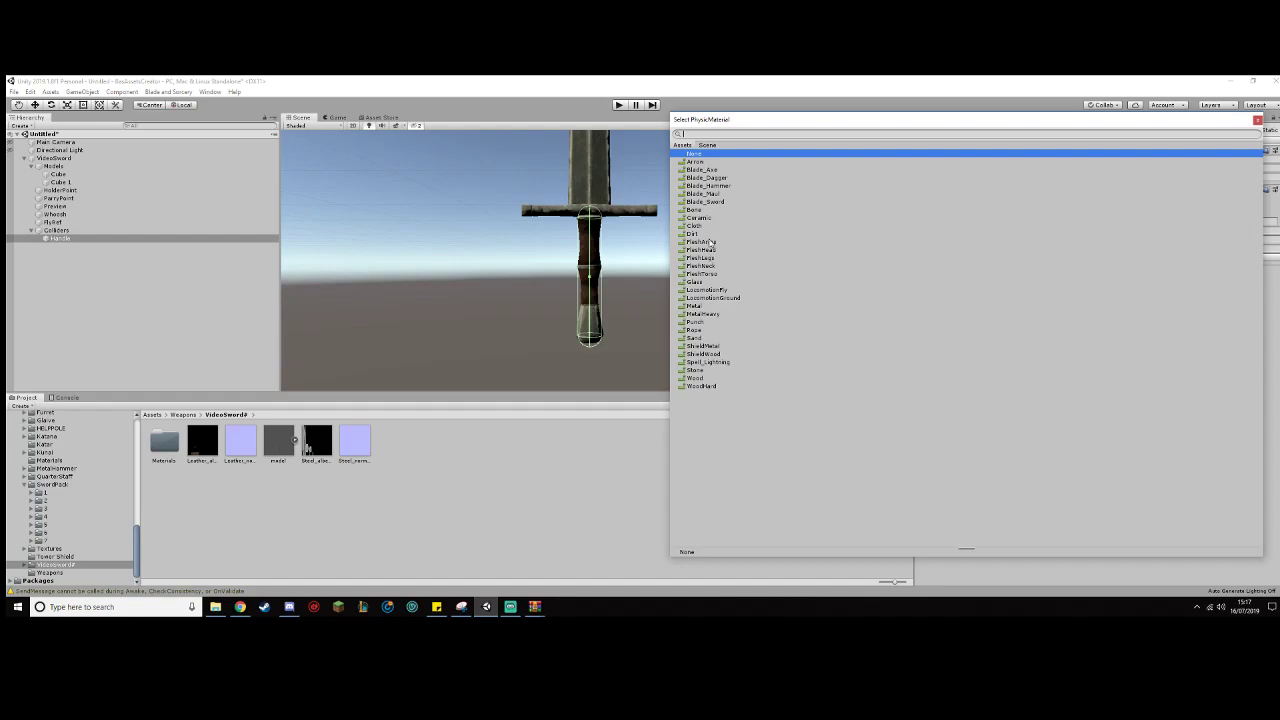
double_click(693, 306)
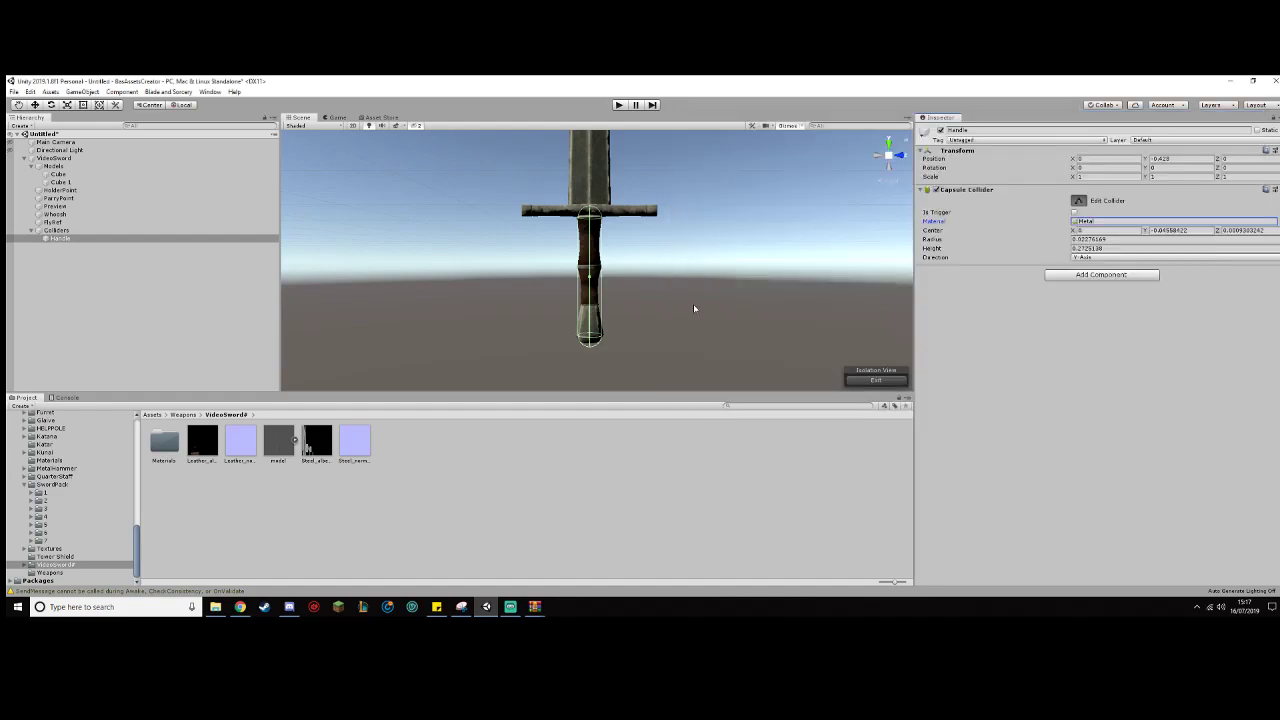
middle_click_drag(703, 288, 708, 340)
Step: Create an empty child object named Guard inside Colliders
right_click(107, 230)
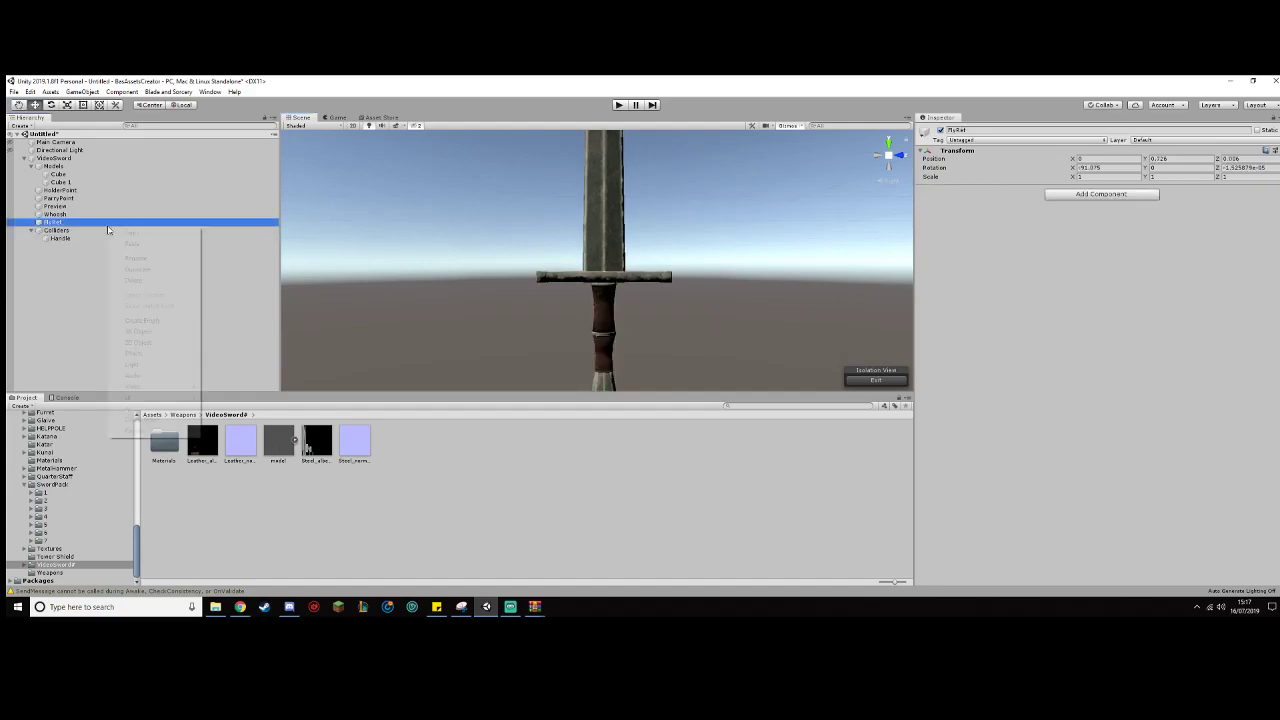
right_click(95, 233)
left_click(128, 327)
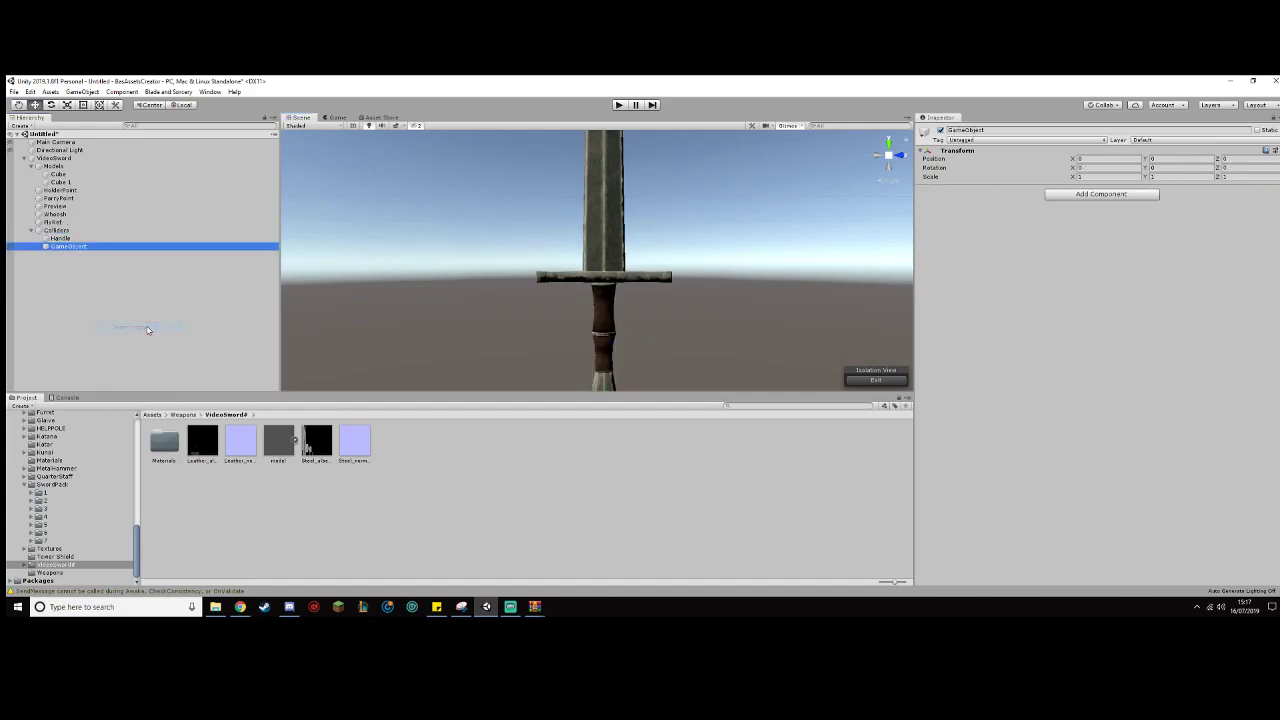
type("Guard")
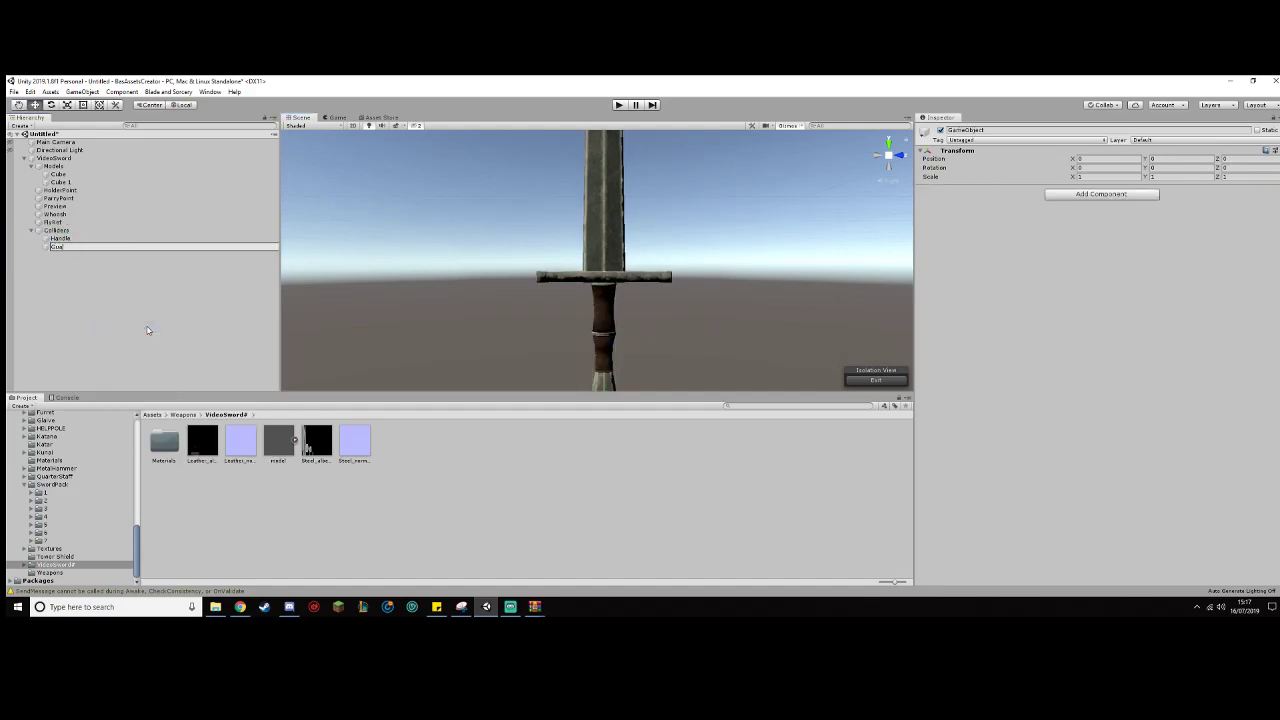
key("Return")
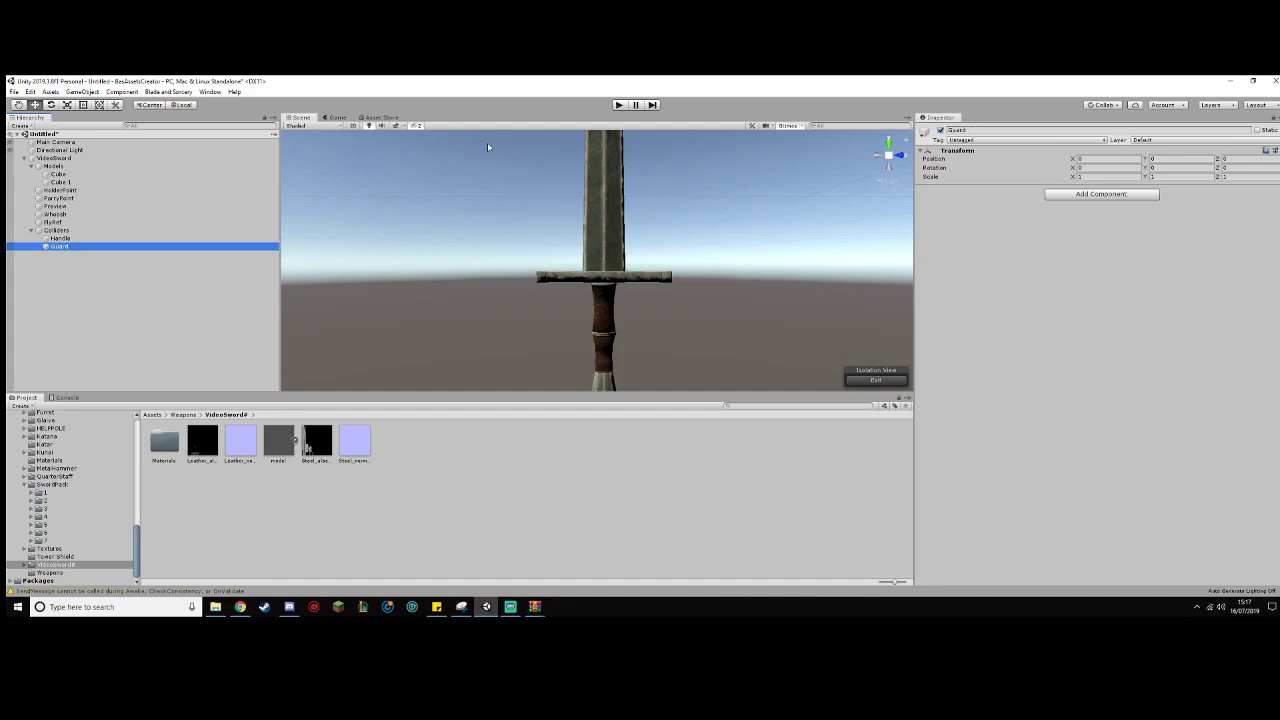
Step: Add a Box Collider component to the Guard object
middle_click_drag(660, 249, 657, 274)
scroll(671, 252, "up", 8)
scroll(671, 252, "down", 8)
middle_click_drag(657, 334, 655, 305)
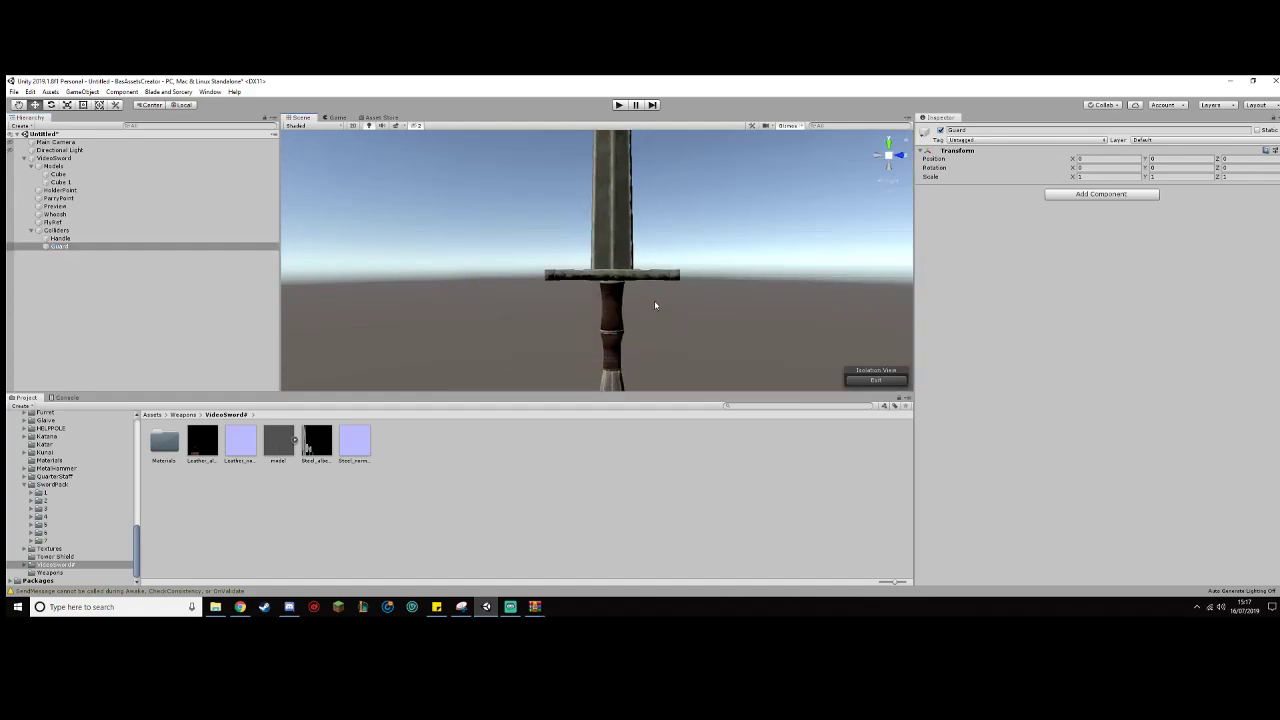
left_click(1118, 196)
type("box")
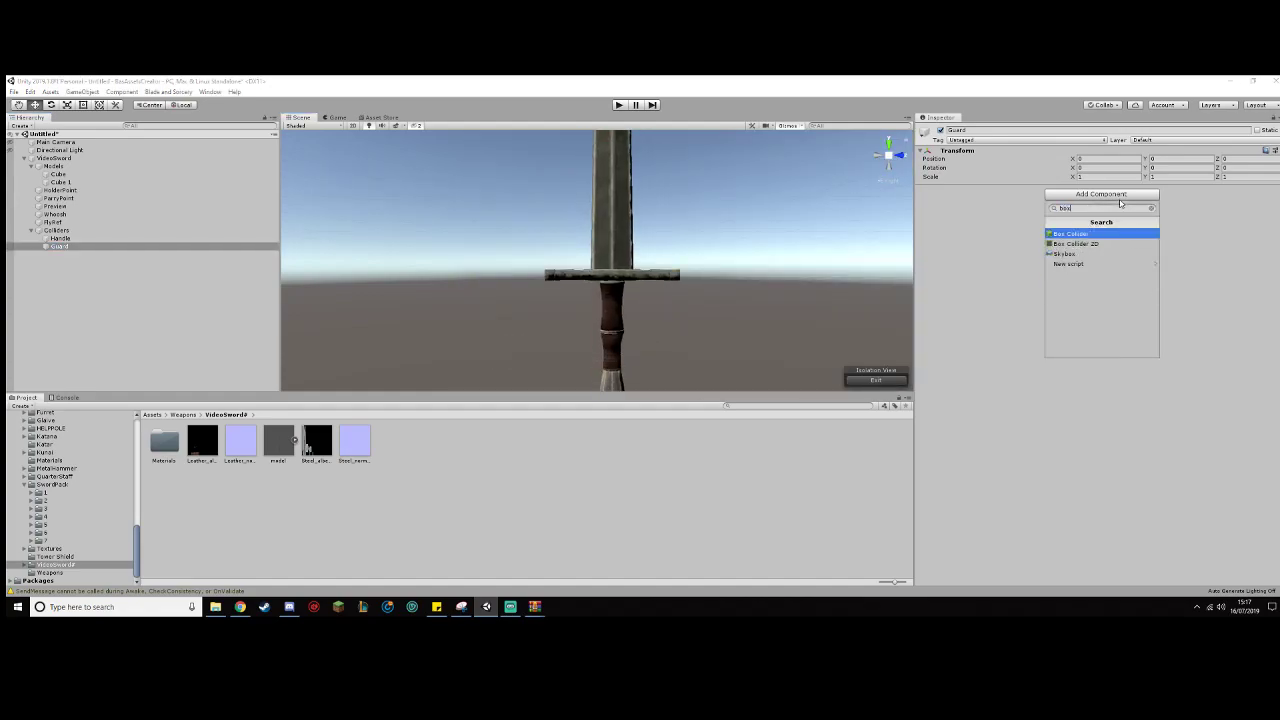
left_click(1082, 236)
scroll(766, 260, "down", 4)
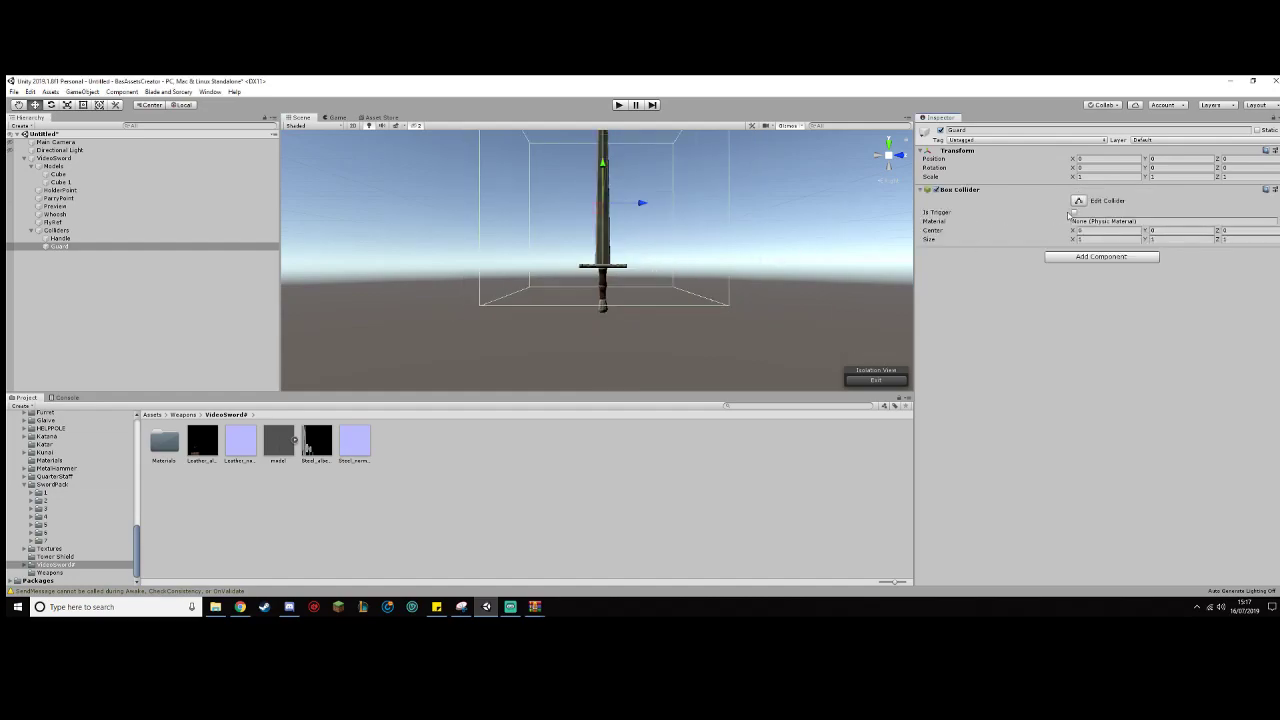
Step: Lower the top face of the Guard's box collider to the height of the crossguard
middle_click_drag(546, 214, 552, 244)
left_click_drag(608, 143, 609, 316)
middle_click_drag(650, 311, 654, 263)
scroll(654, 264, "up", 4)
left_click_drag(654, 267, 620, 320, "alt")
Step: Set the Guard box collider's size to 0.1 in X, Y and Z
left_click(1133, 239)
type("0.1")
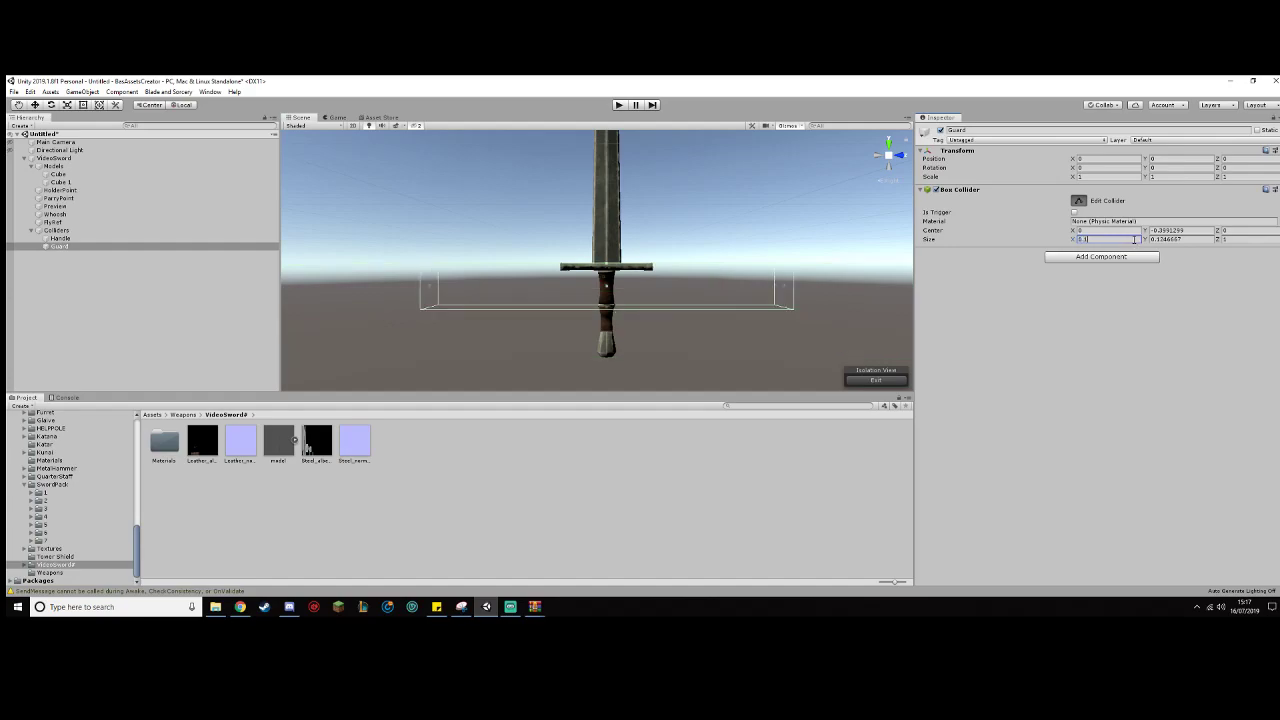
key("Tab")
type("0.1")
left_click(1238, 241)
type("0.1")
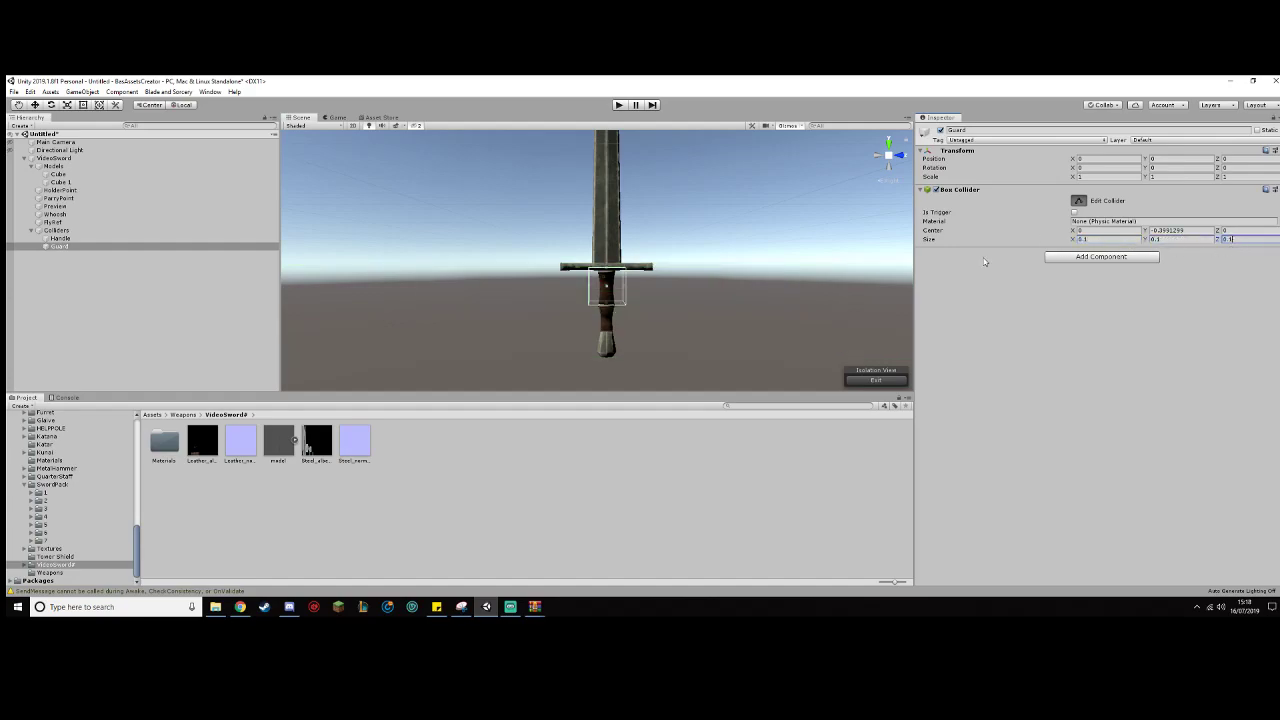
Step: Fit the Guard box collider to one arm of the crossguard in side view, about 0.02 high and 0.137 long
scroll(695, 311, "up", 6)
middle_click_drag(695, 311, 725, 364)
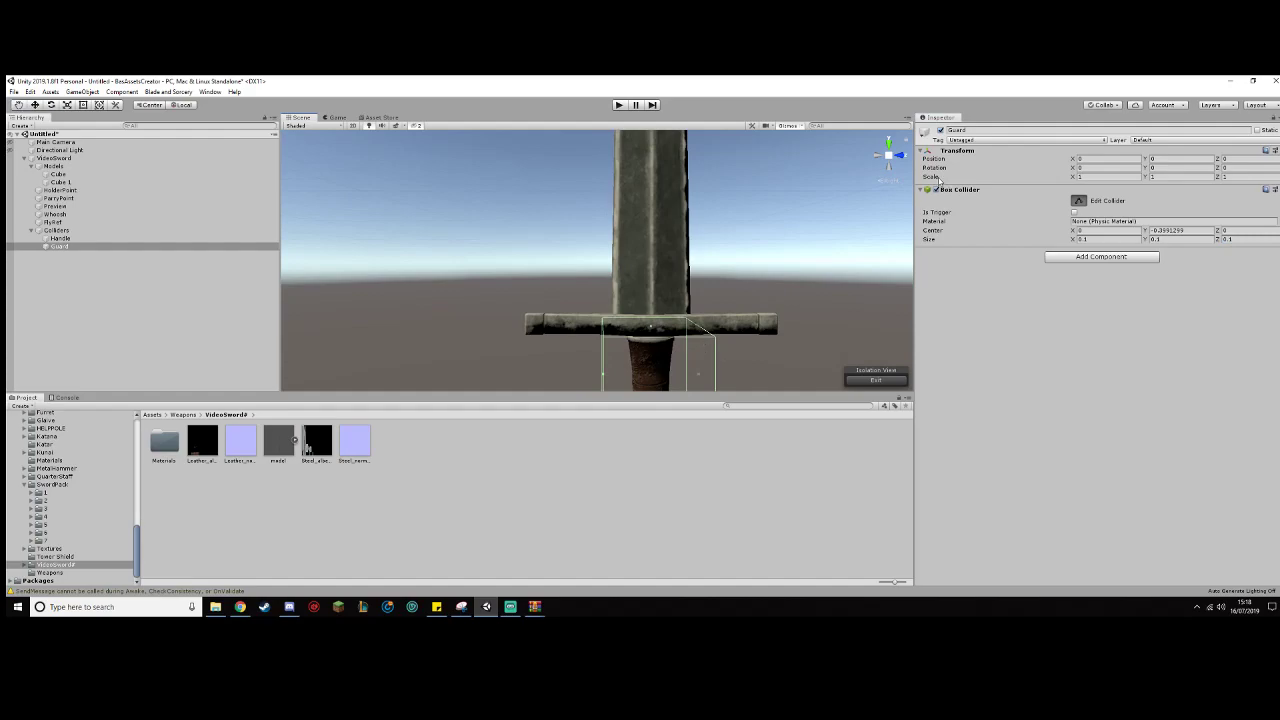
left_click(889, 156)
middle_click_drag(846, 214, 865, 241)
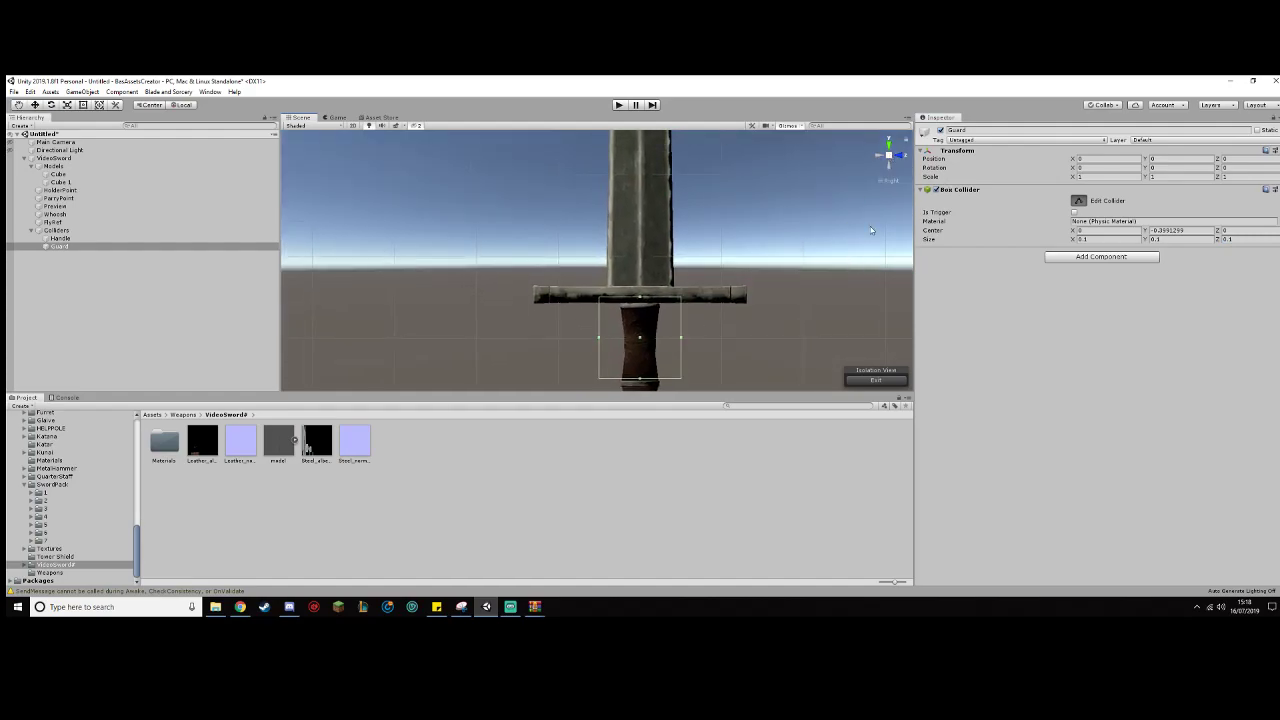
left_click_drag(641, 301, 637, 292)
left_click_drag(600, 335, 533, 332)
left_click_drag(607, 379, 646, 296)
Step: Narrow the Guard box collider along X to the crossguard arm's thickness and check the fit from above
left_click(878, 156)
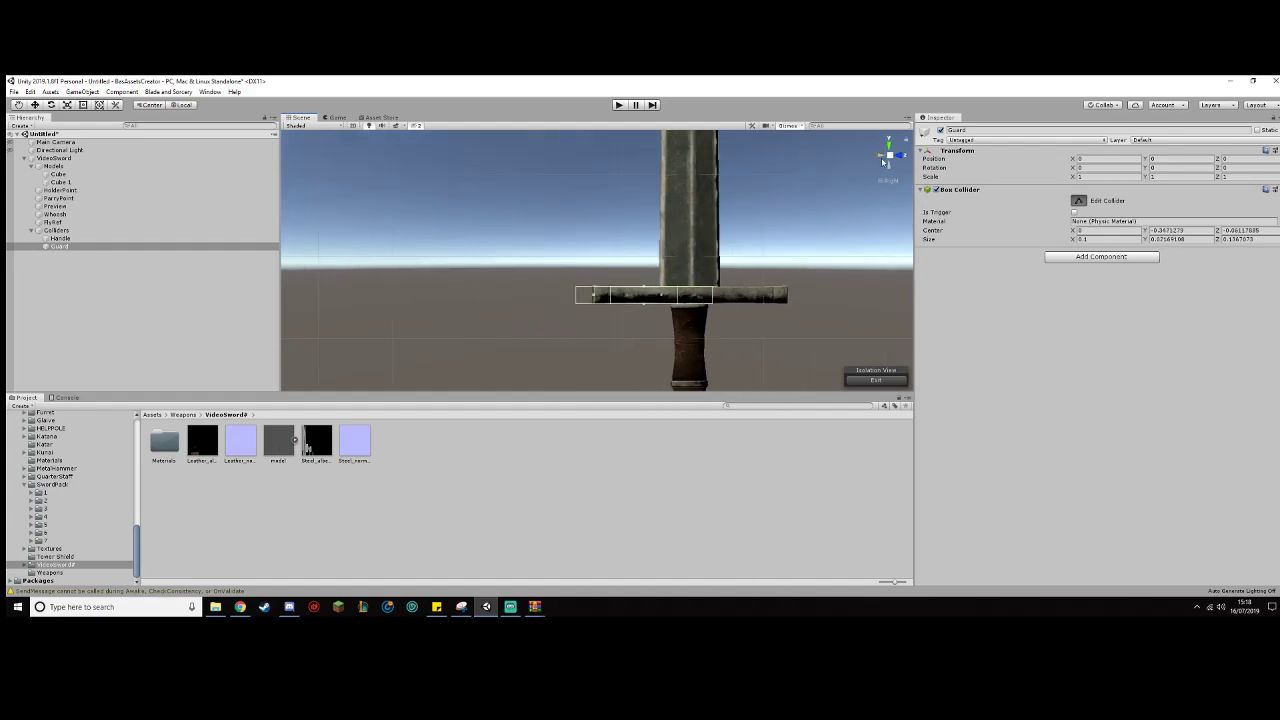
left_click_drag(766, 297, 720, 306)
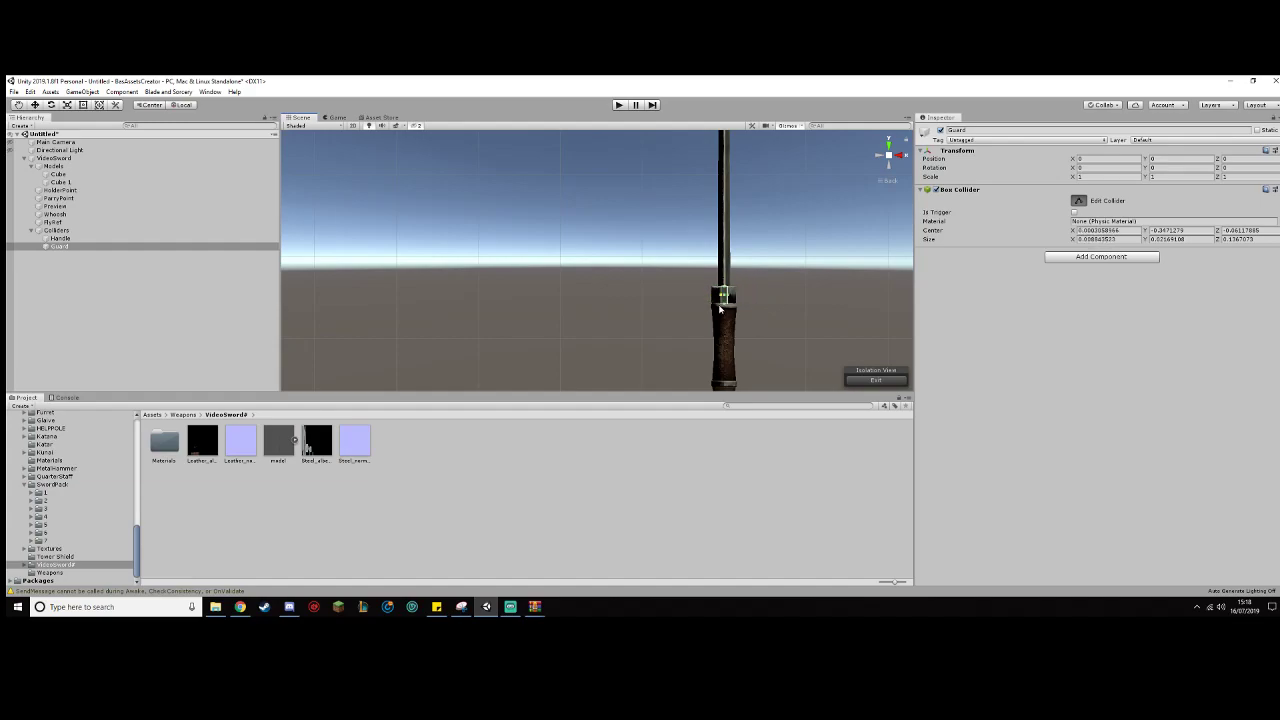
left_click(899, 160)
left_click(889, 143)
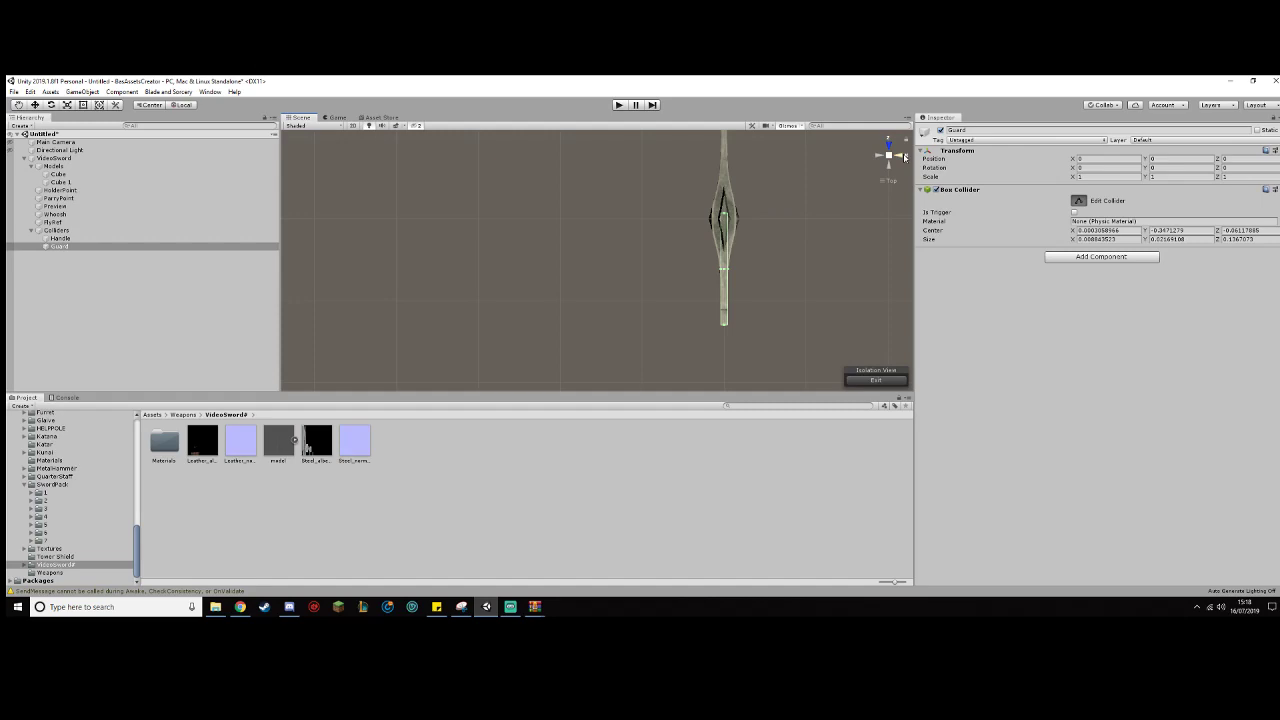
middle_click_drag(814, 194, 744, 367)
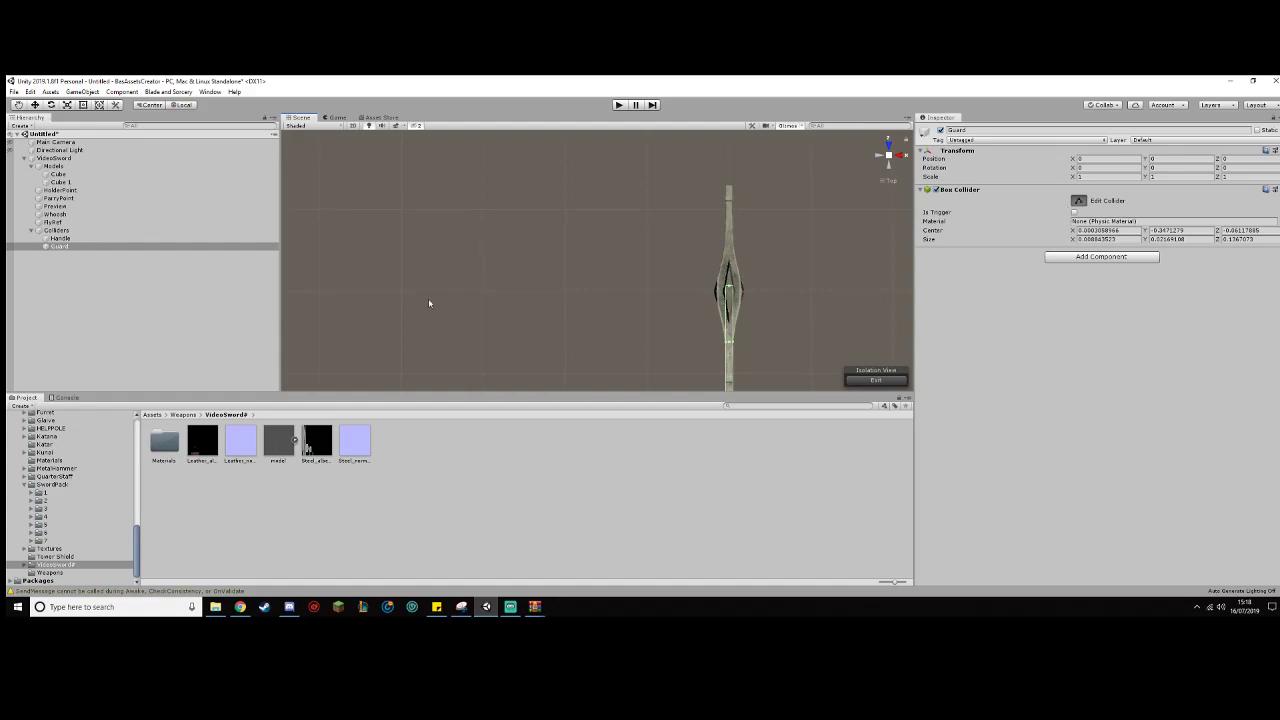
Step: Duplicate the Guard collider as Guard2 and move the copy along Z onto the opposite arm of the crossguard
left_click(193, 248)
key("ctrl+d")
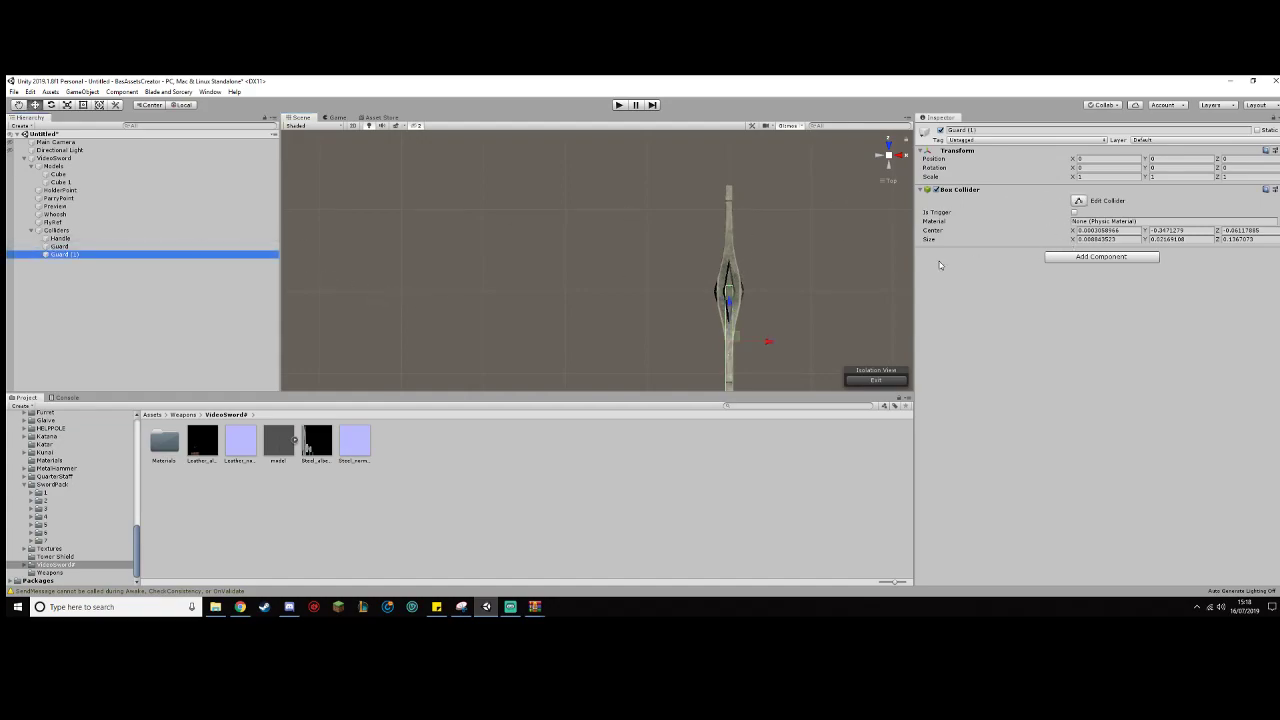
left_click_drag(740, 300, 743, 215)
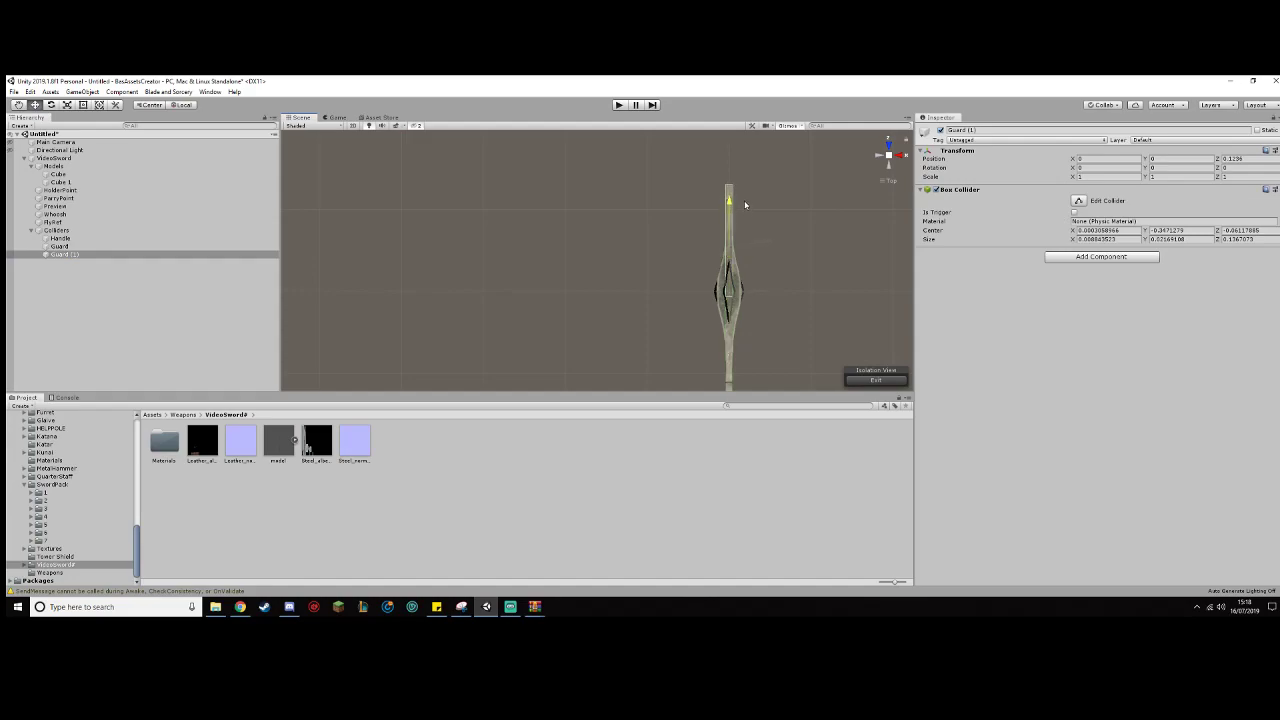
left_click(179, 255)
type("Gua")
key("Return")
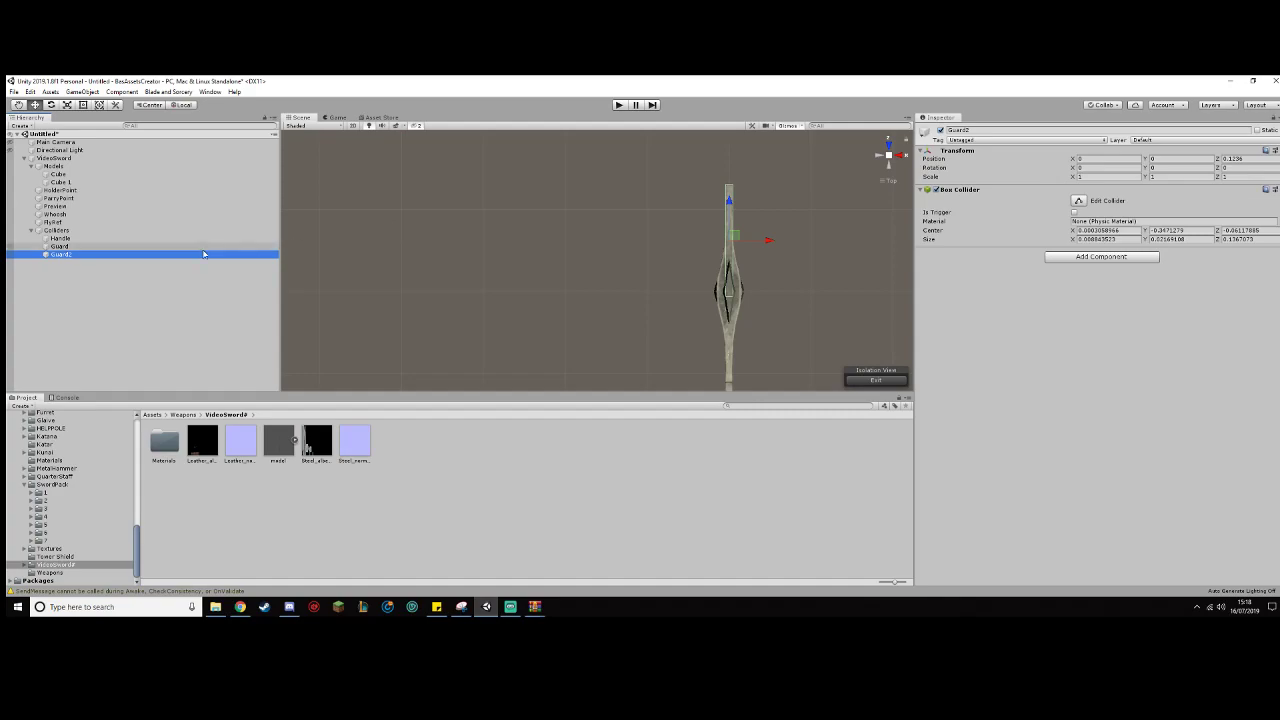
Step: Duplicate Guard2 and name the copy GuardMiddle
key("ctrl+d")
left_click(187, 261)
type("Guar")
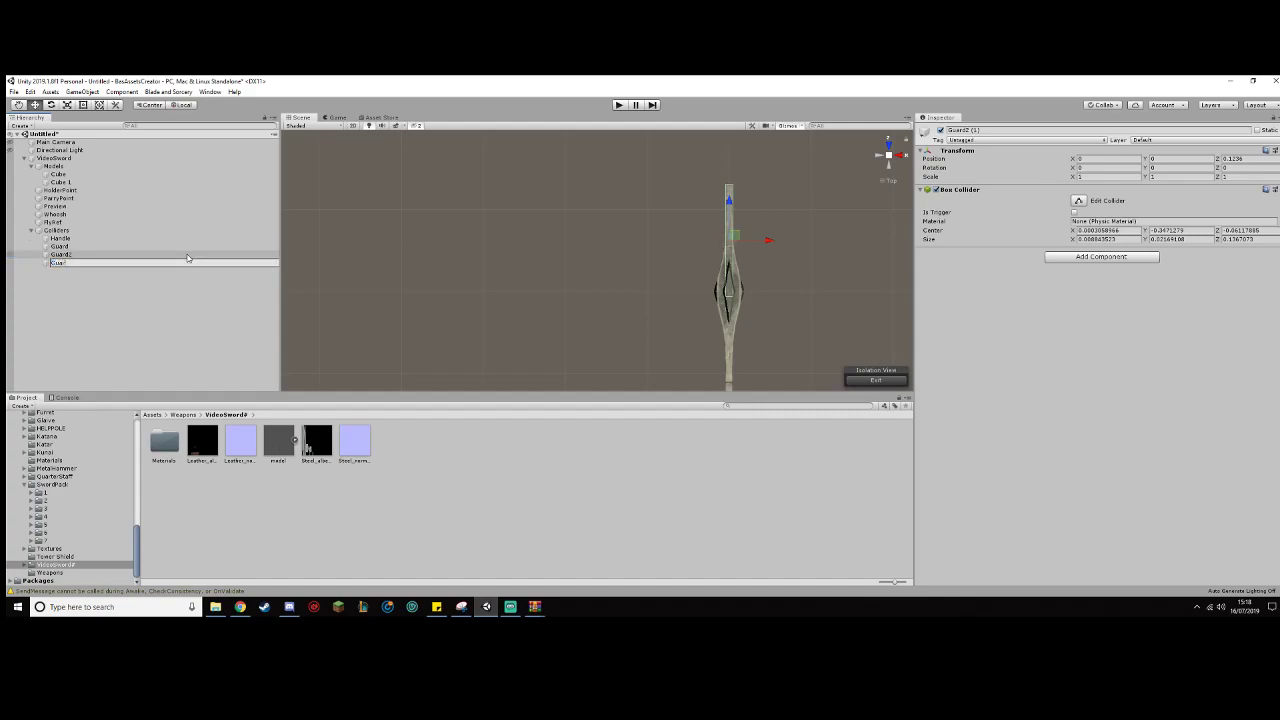
type("dMiddle")
key("Return")
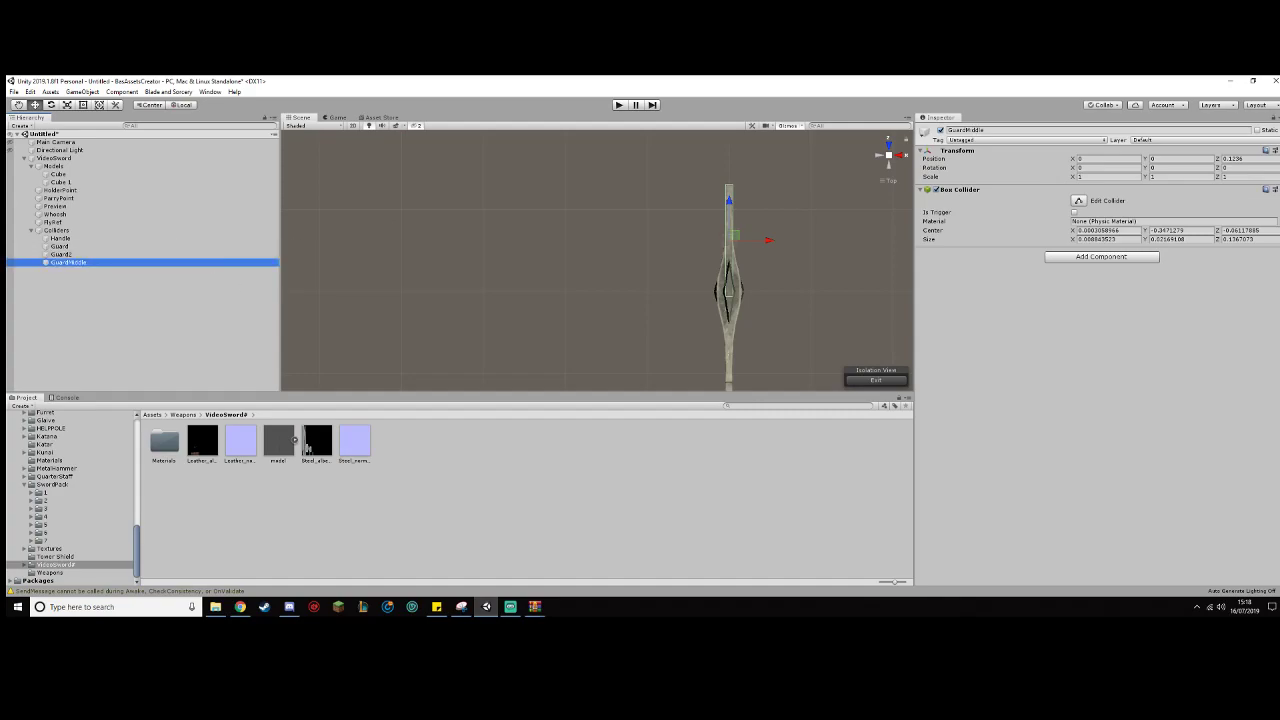
Step: Move GuardMiddle to Z 0.0594 and resize its box collider around the crossguard's wide centre, about 0.033 by 0.095
left_click_drag(737, 208, 730, 256)
left_click(1078, 200)
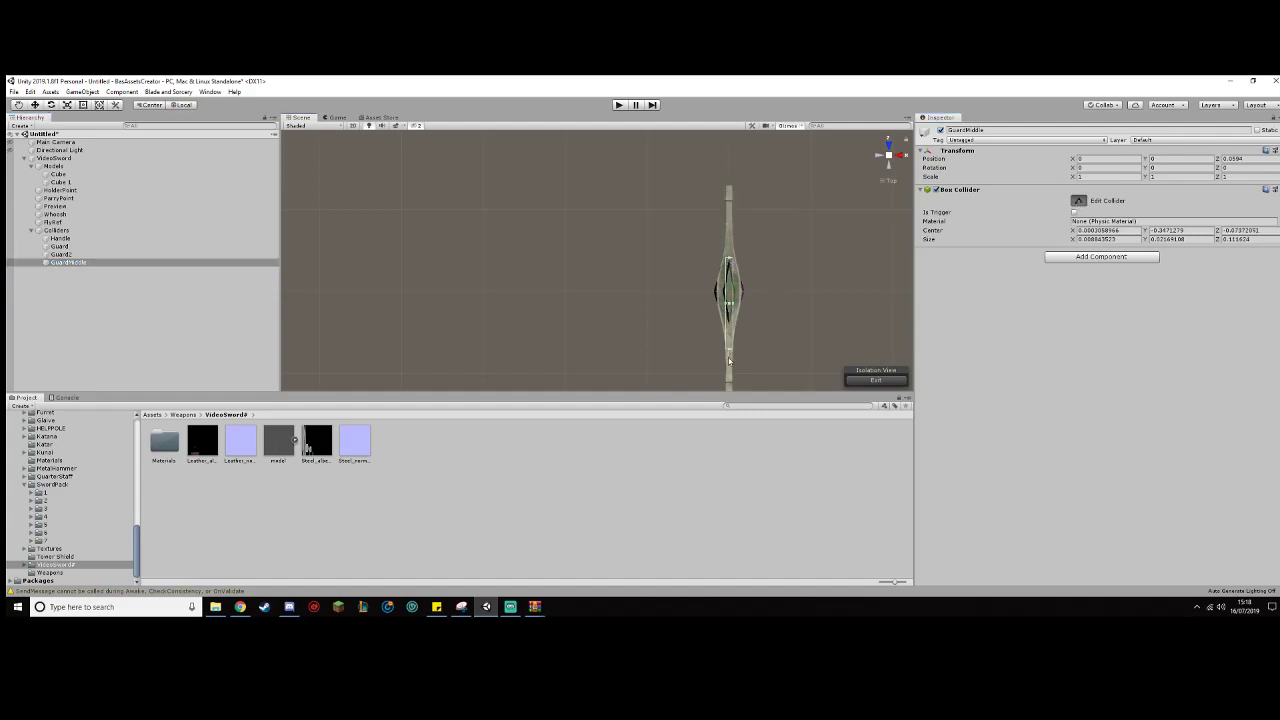
left_click_drag(730, 354, 714, 296)
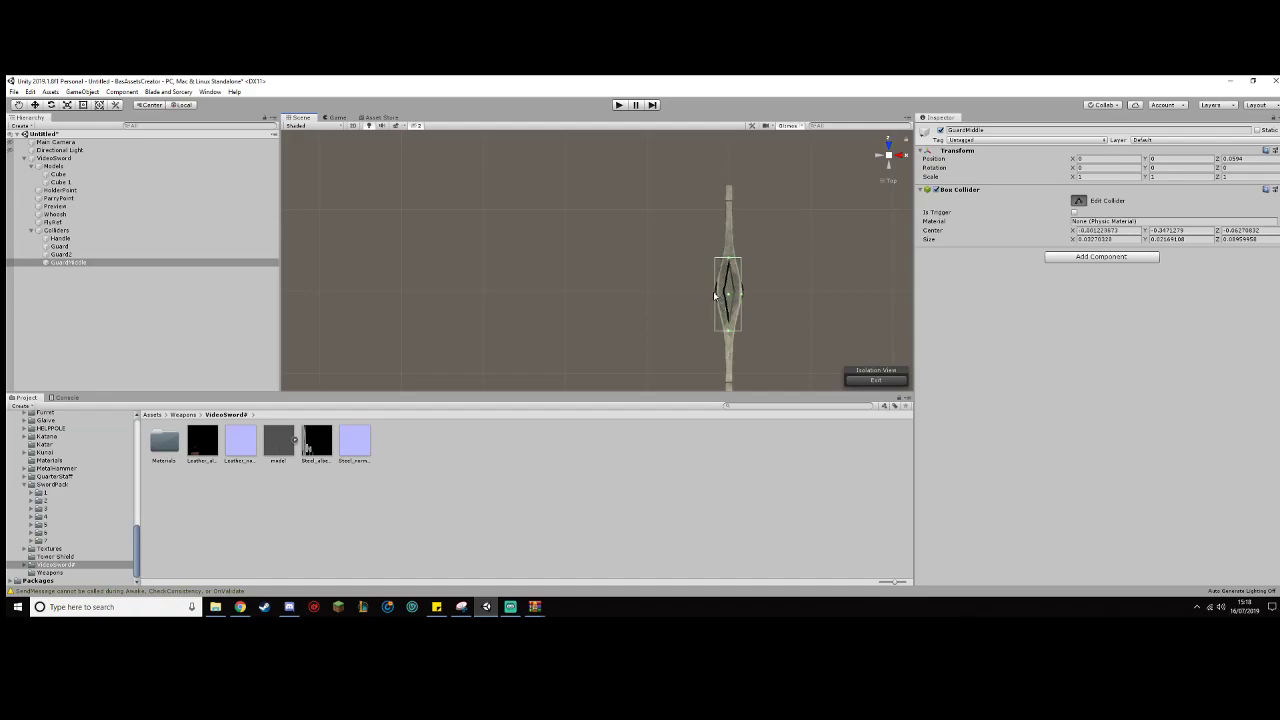
left_click(901, 156)
middle_click_drag(694, 266, 697, 384)
left_click_drag(665, 327, 670, 329)
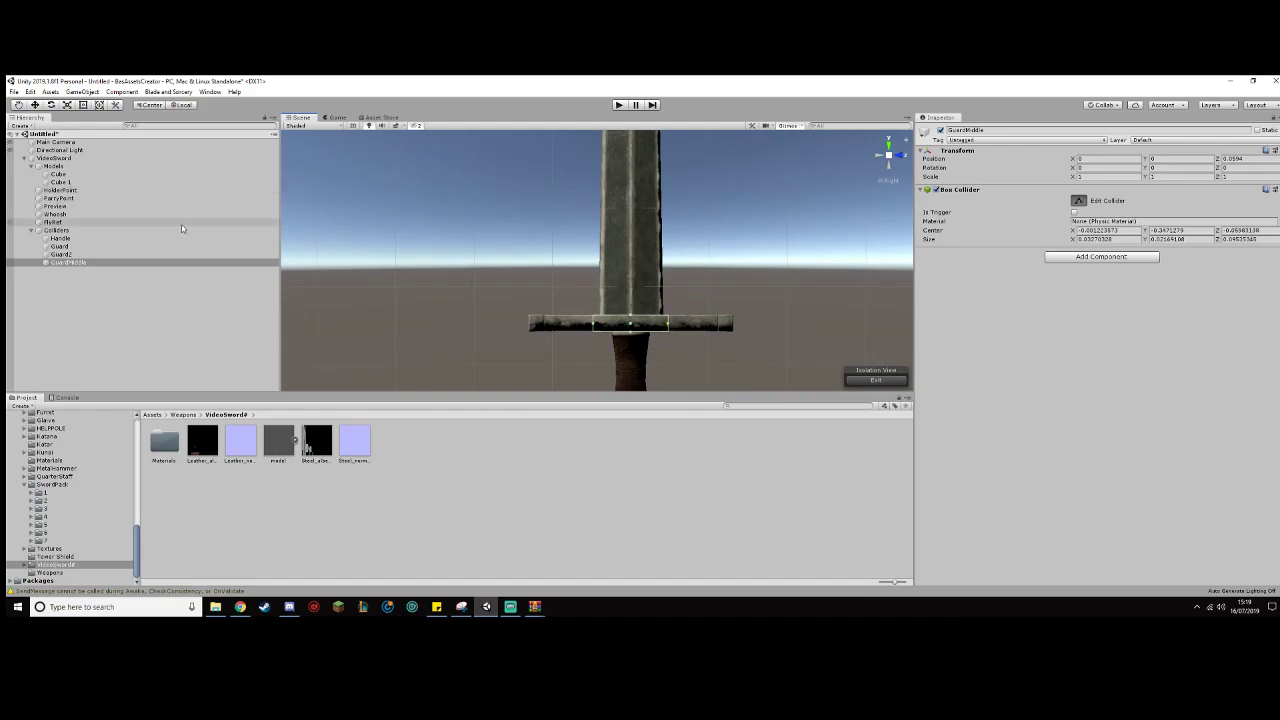
Step: Create an empty child object under Colliders and name it Blade
left_click(159, 248, "shift")
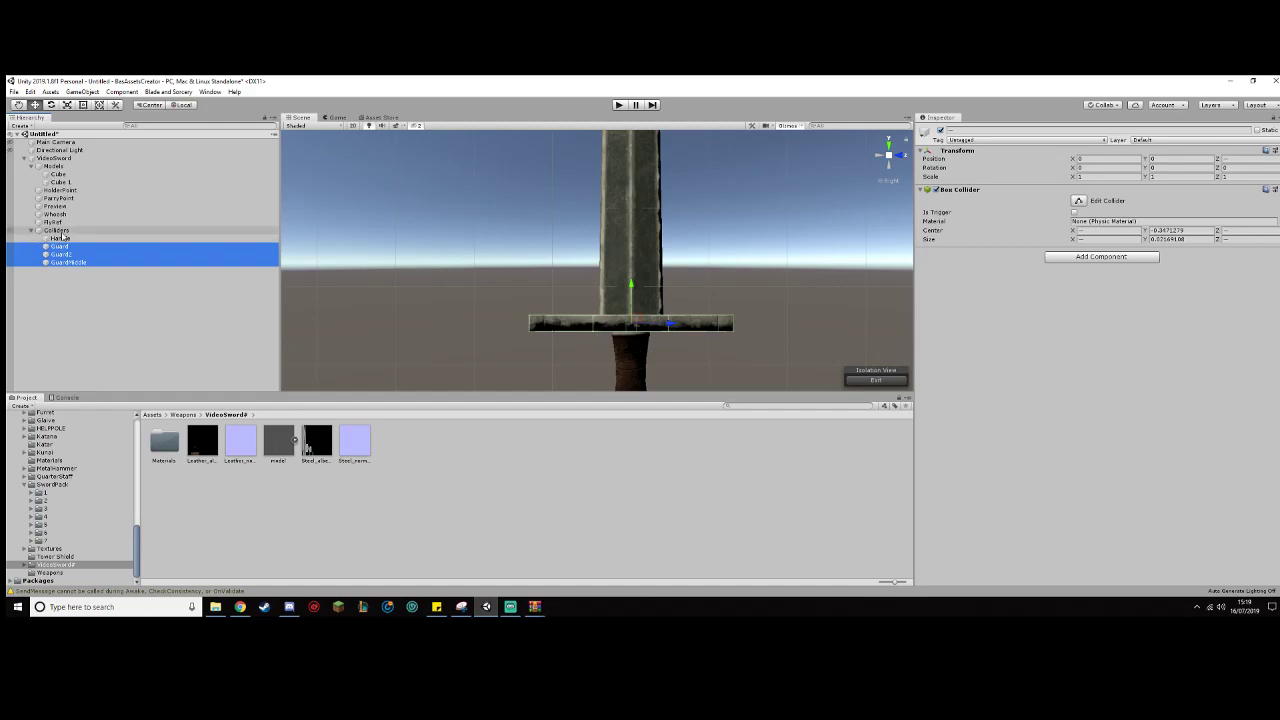
right_click(63, 231)
left_click(97, 326)
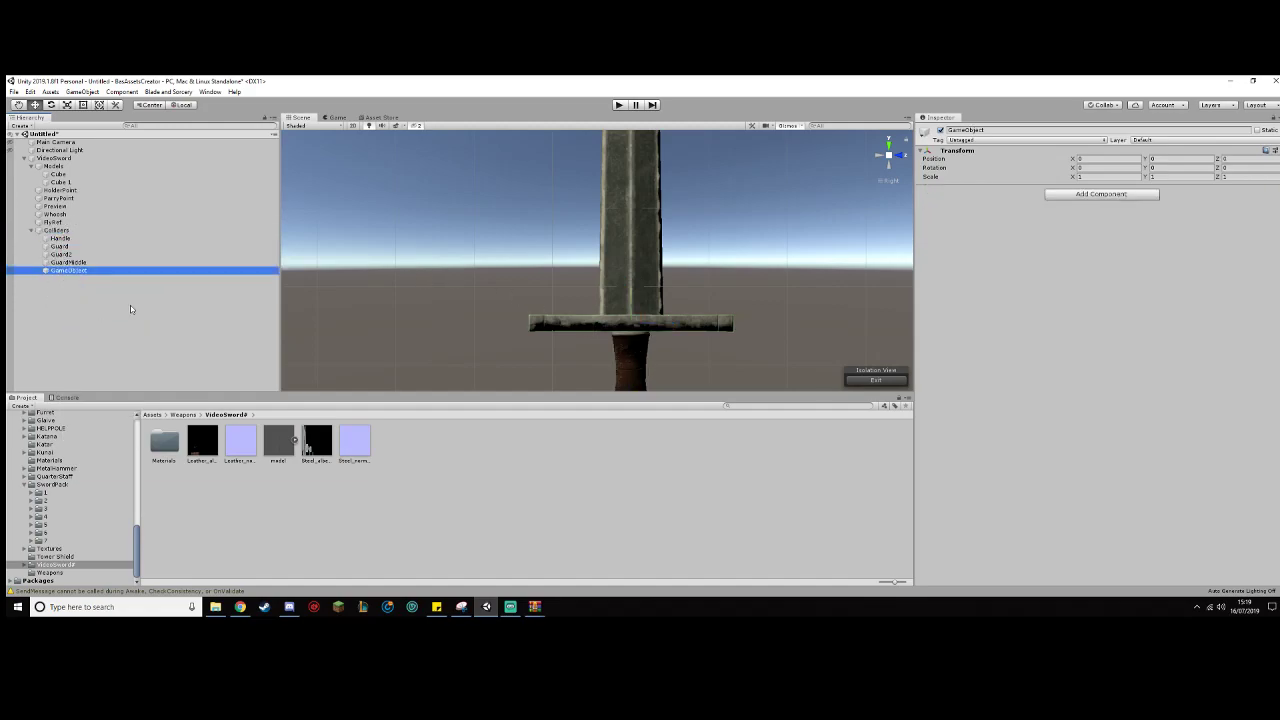
type("Glad")
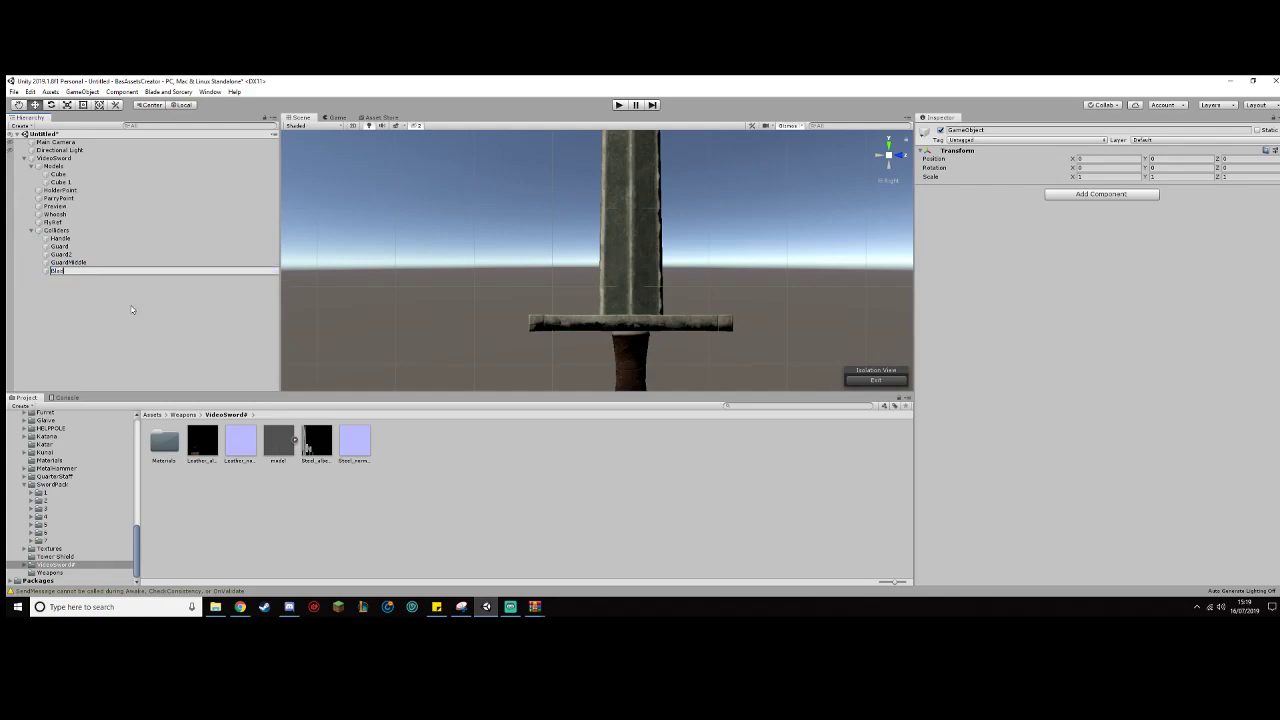
type("e")
key("Return")
Step: Add a Box Collider component to the Blade object
scroll(517, 317, "down", 3)
scroll(659, 269, "down", 5)
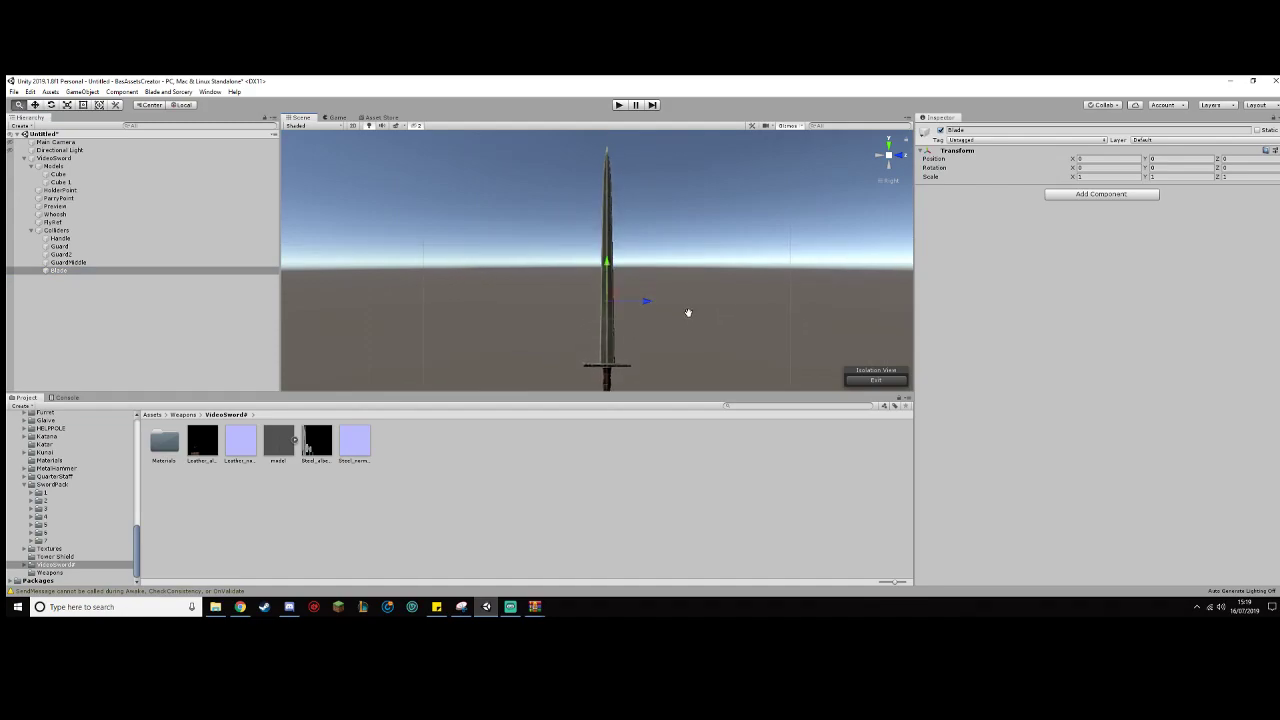
left_click(1150, 194)
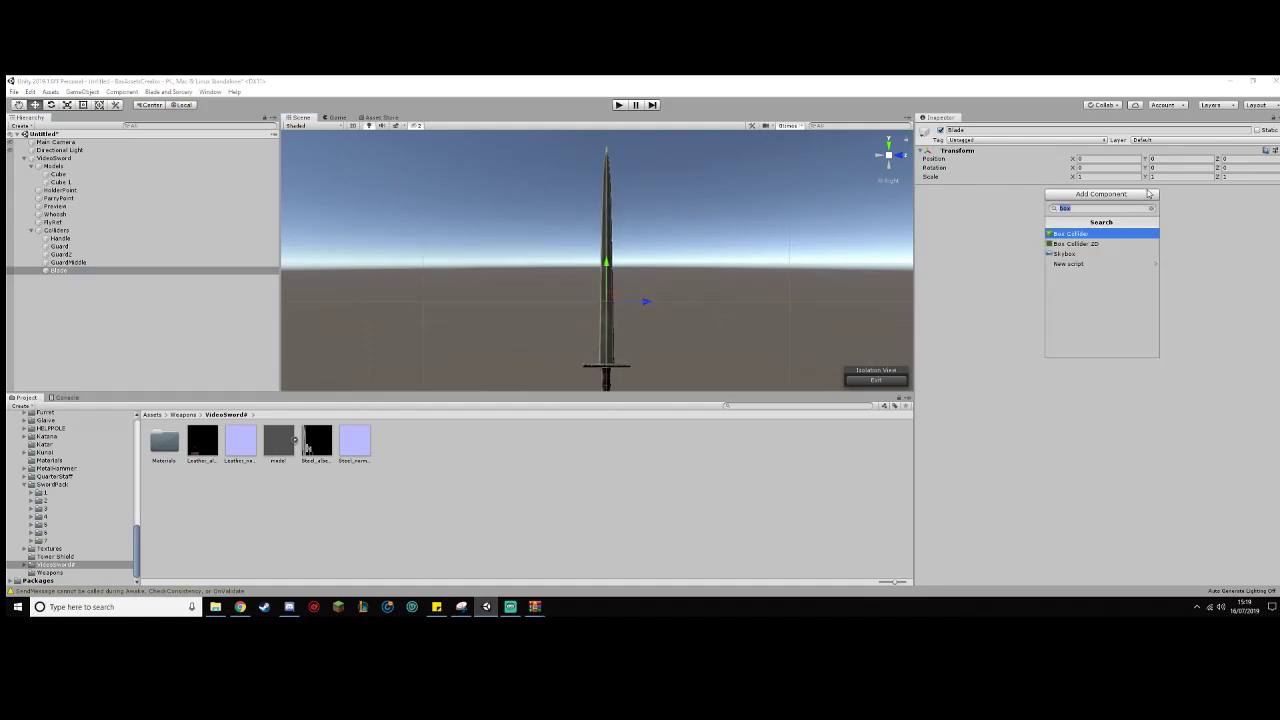
left_click(1097, 234)
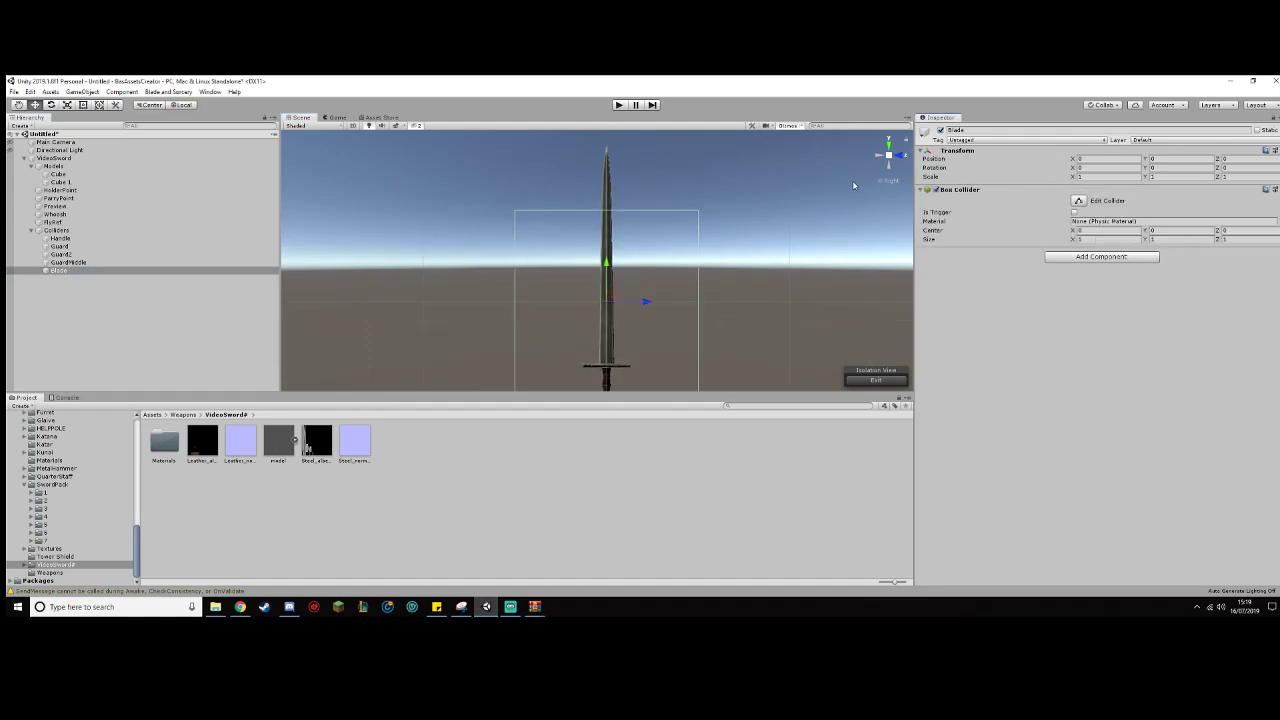
left_click(1077, 191)
left_click(1078, 204)
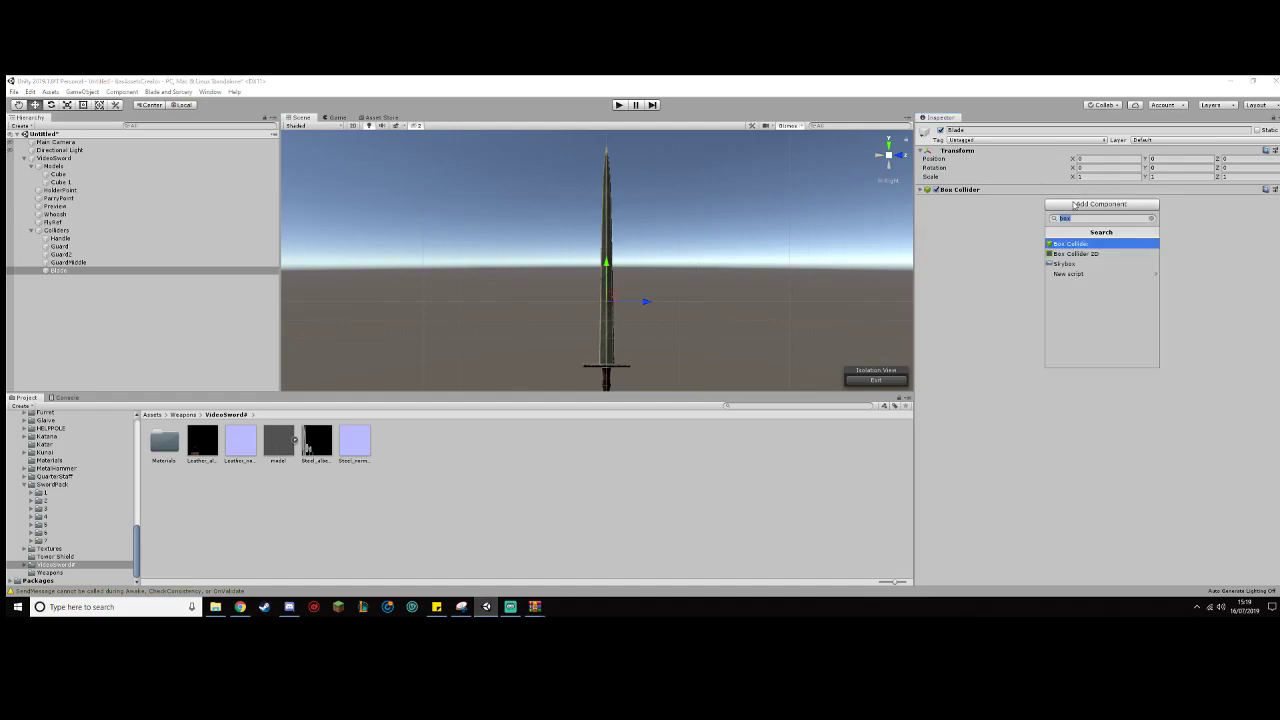
key("Escape")
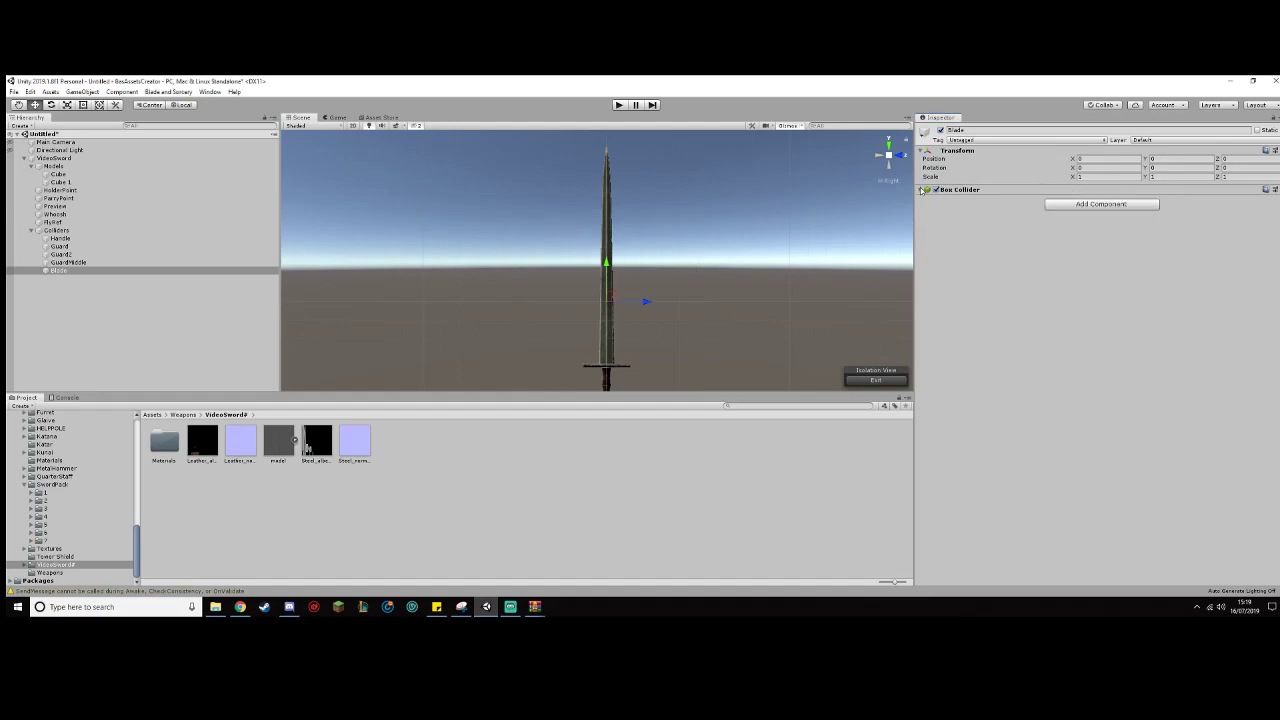
left_click(924, 190)
Step: Set the Blade box collider's size to 0.2 on X, Y and Z
left_click(1130, 240)
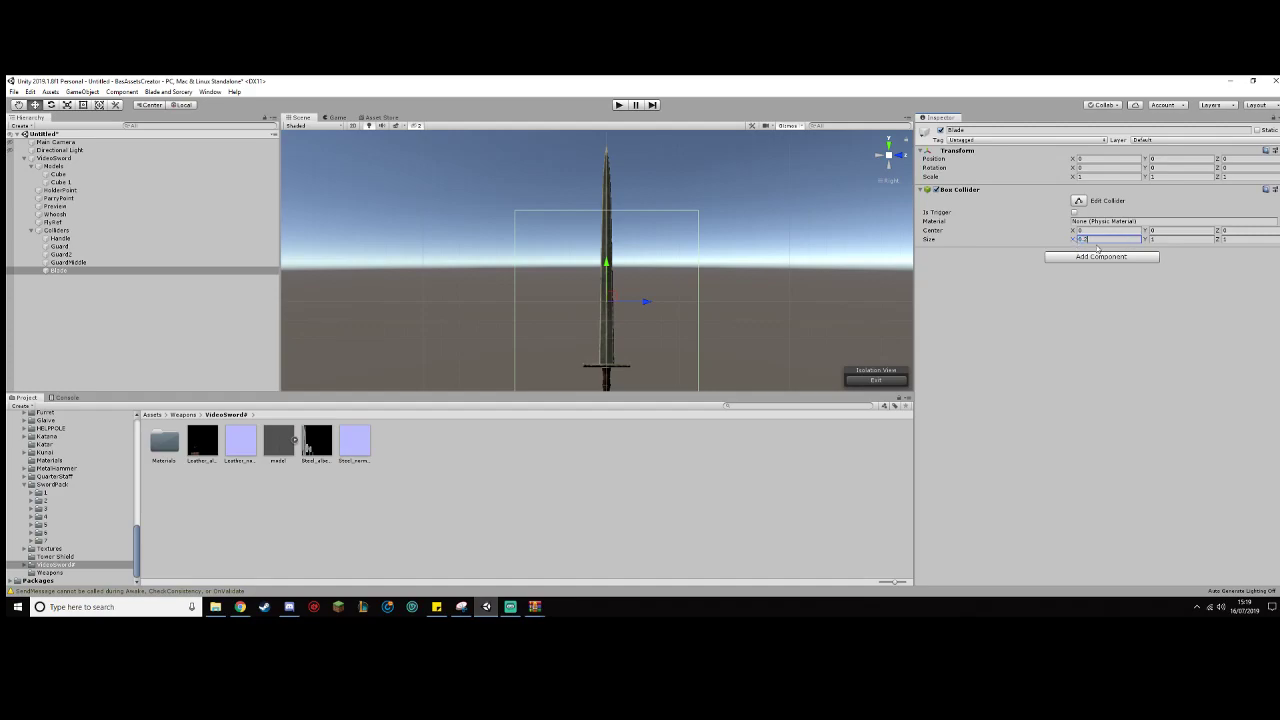
key("Return")
key("Tab")
type("0.2")
key("Tab")
type("0.2")
key("Return")
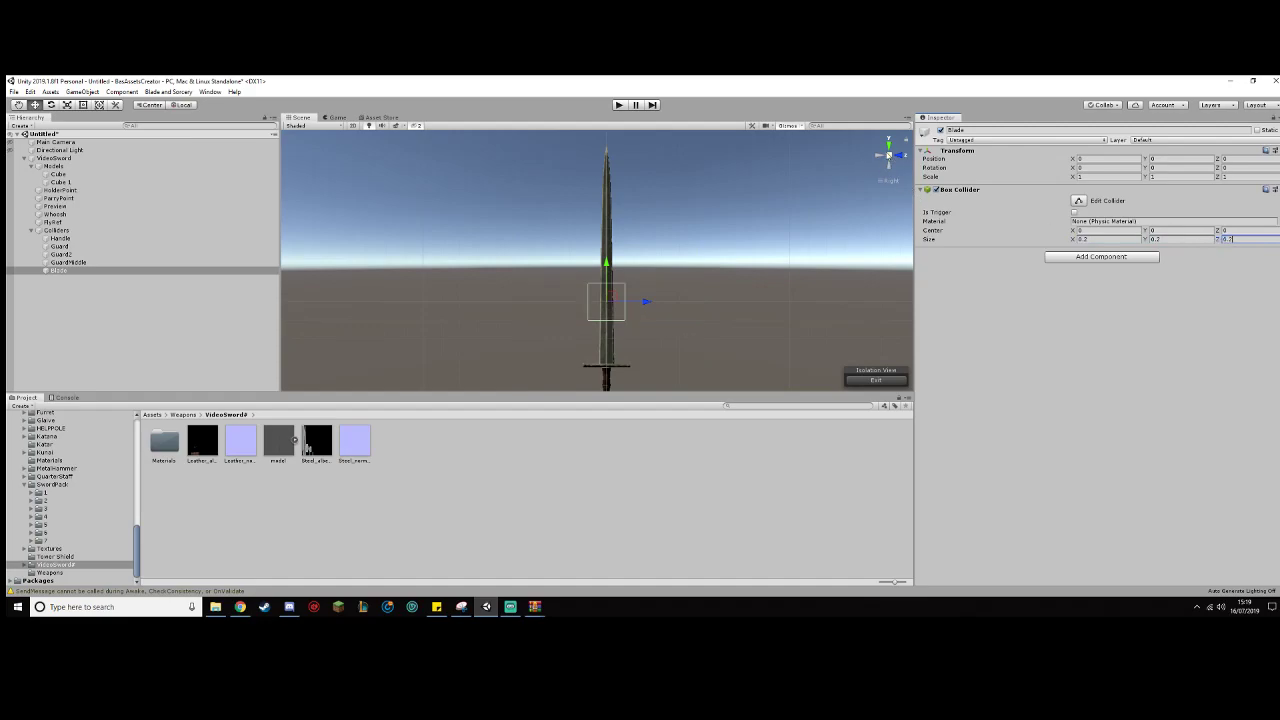
Step: Narrow the Blade box collider along X to about 0.039 and stretch it along Y to about 1.18, from the guard up the blade
left_click(879, 156)
left_click(1079, 200)
left_click_drag(717, 302, 702, 303)
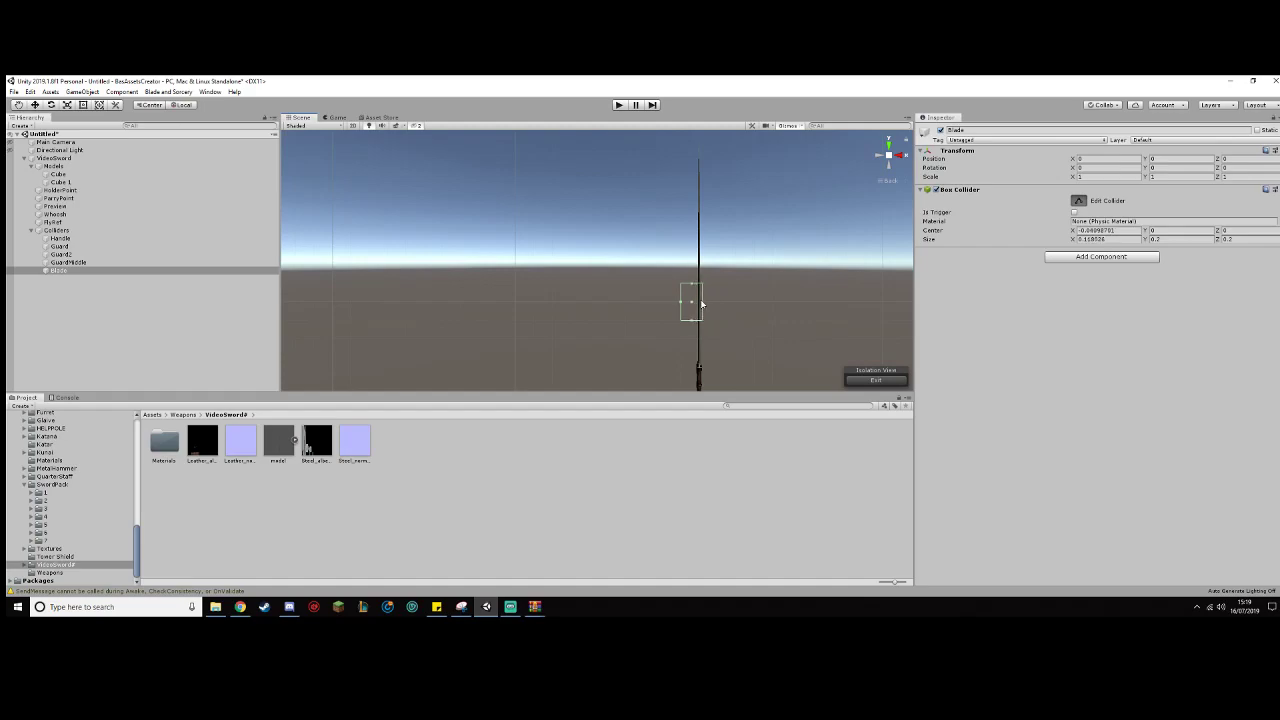
left_click(680, 308)
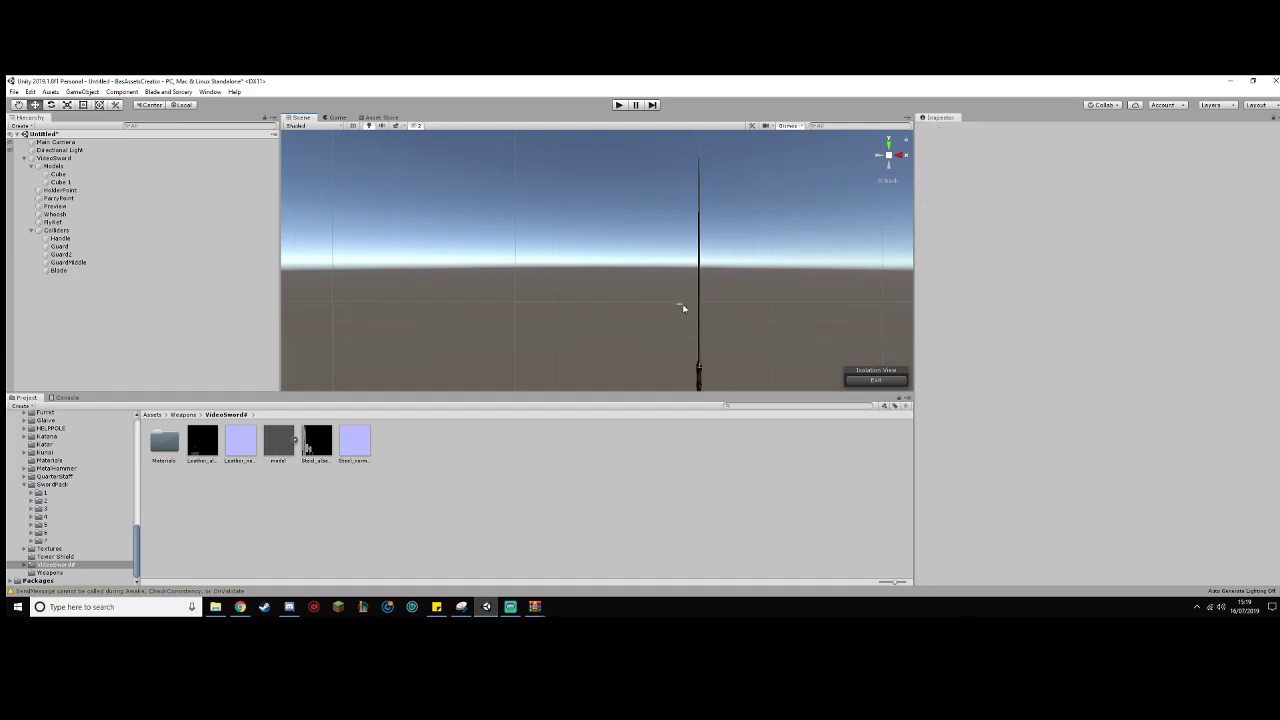
left_click(164, 272)
left_click(1079, 200)
left_click_drag(681, 305, 728, 154)
left_click_drag(700, 321, 705, 364)
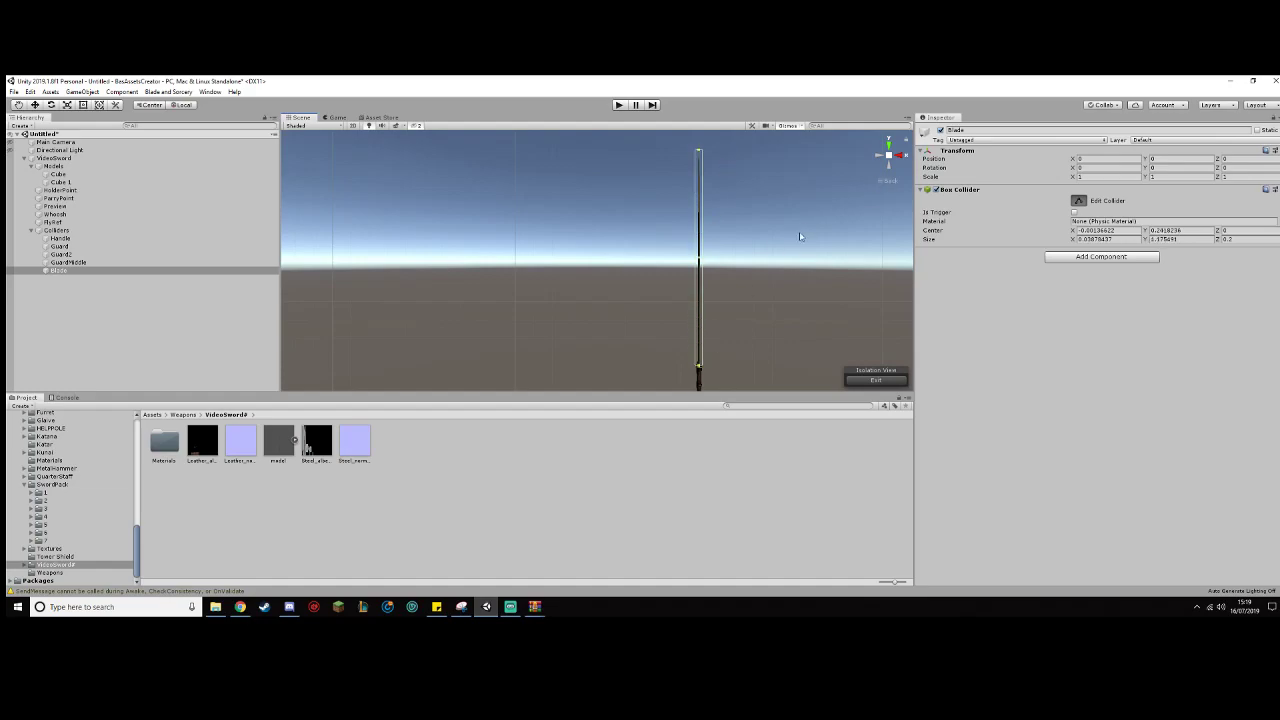
Step: Tighten the Blade box collider along X to about 0.026 around the blade's thickness
scroll(755, 264, "up", 3)
middle_click_drag(766, 292, 652, 344)
scroll(700, 303, "up", 8)
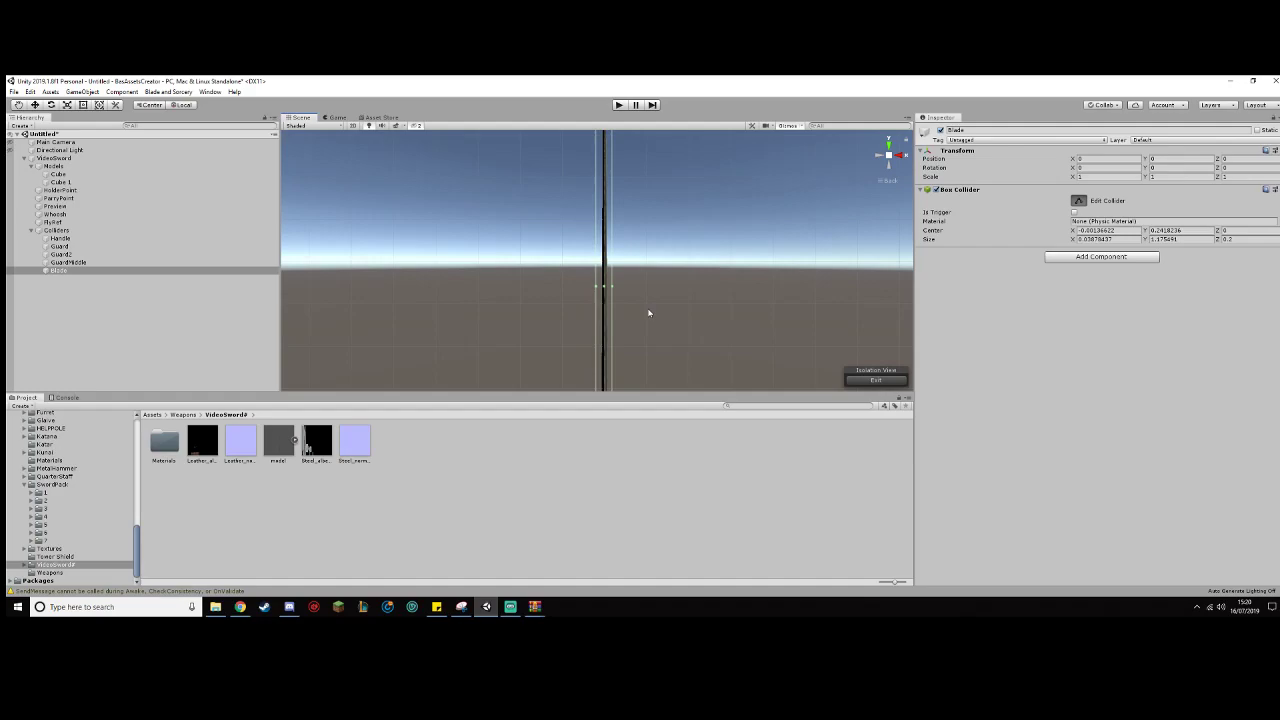
left_click_drag(612, 288, 600, 287)
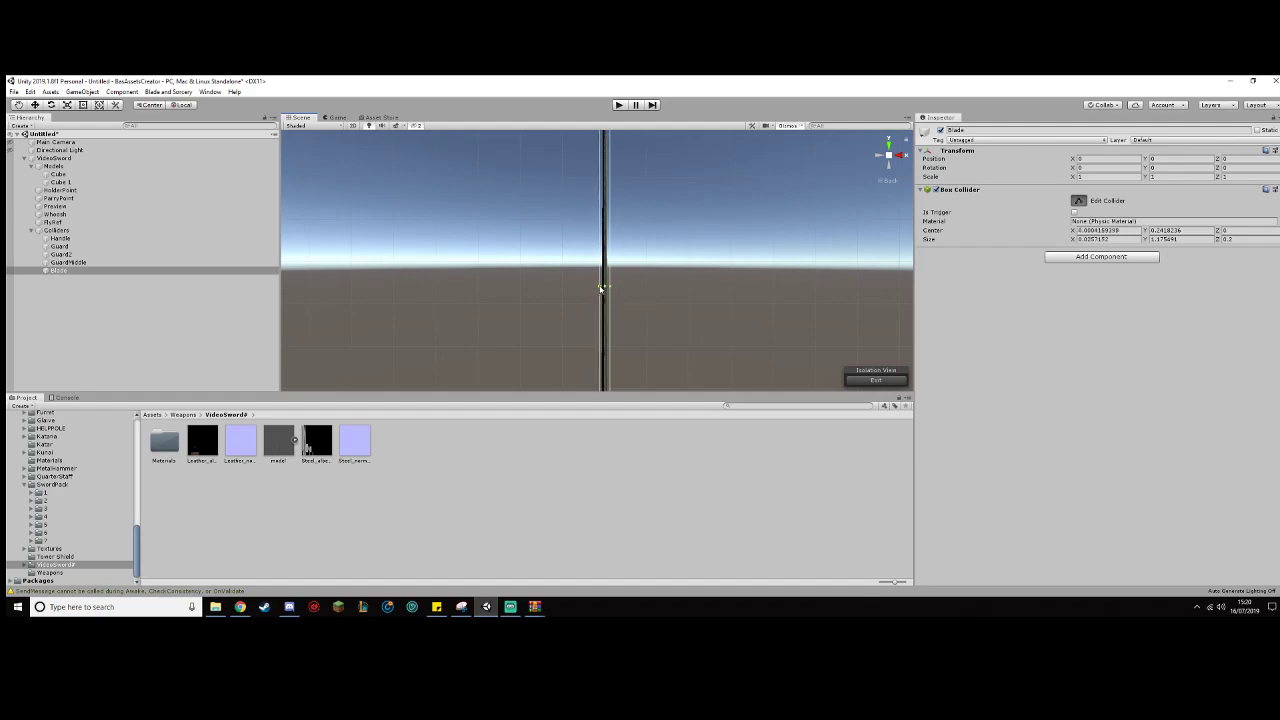
Step: Narrow both sides of the Blade box collider along Z to match the blade's width
scroll(728, 239, "up", 3)
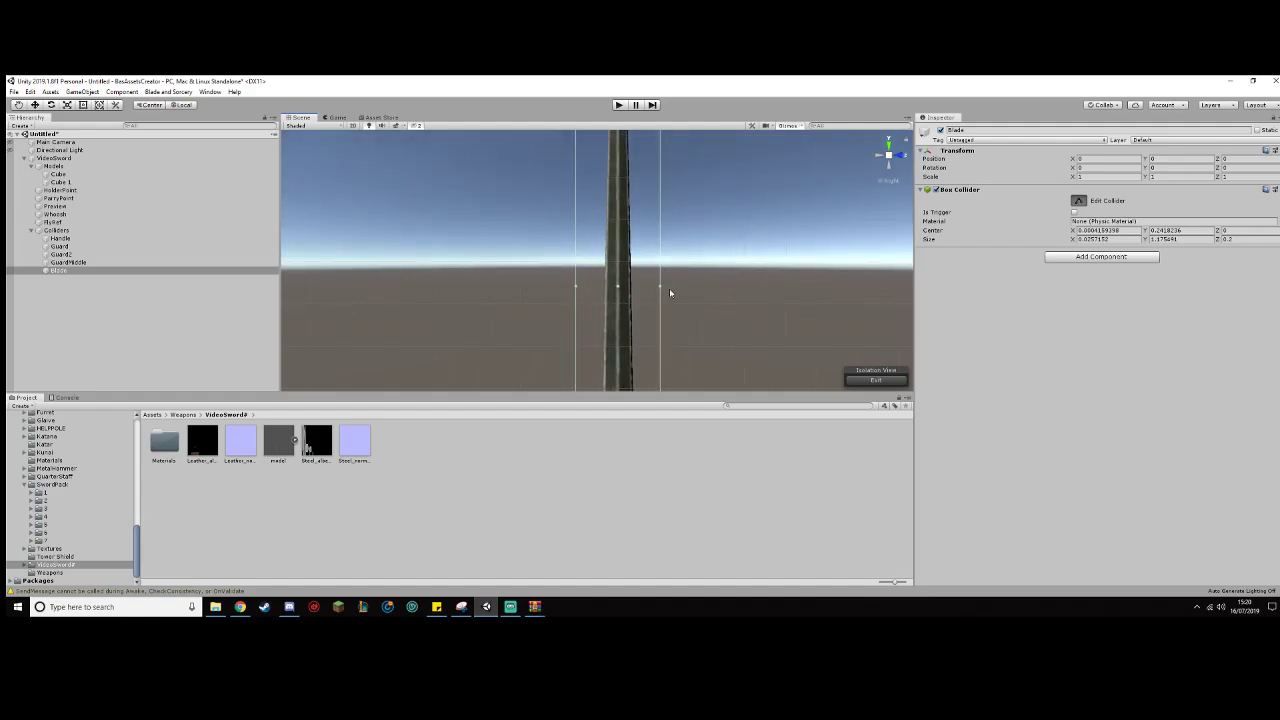
left_click_drag(660, 289, 596, 289)
middle_click_drag(694, 291, 678, 223)
middle_click_drag(612, 297, 615, 352)
left_click_drag(583, 176, 588, 177)
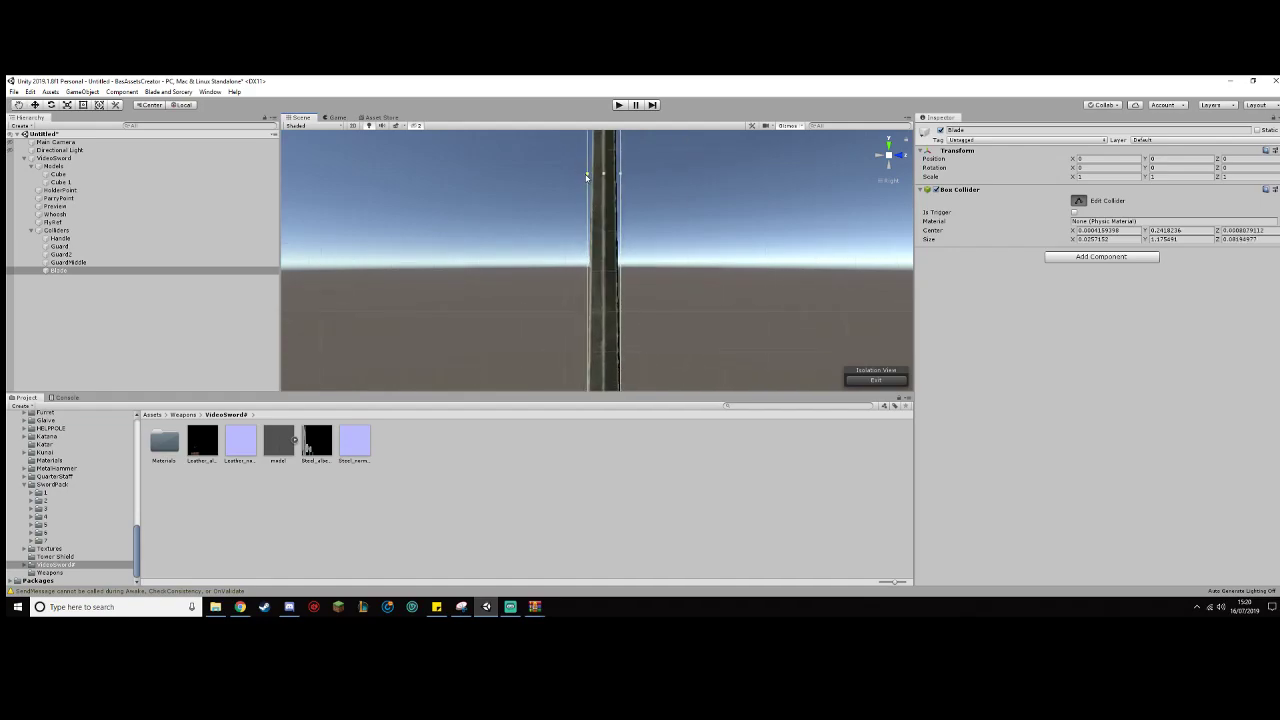
Step: Extend the Blade box collider up to the sword's tip, about 1.2 along Y, and check its fit over the whole sword
middle_click_drag(742, 222, 723, 360)
middle_click_drag(668, 136, 680, 277)
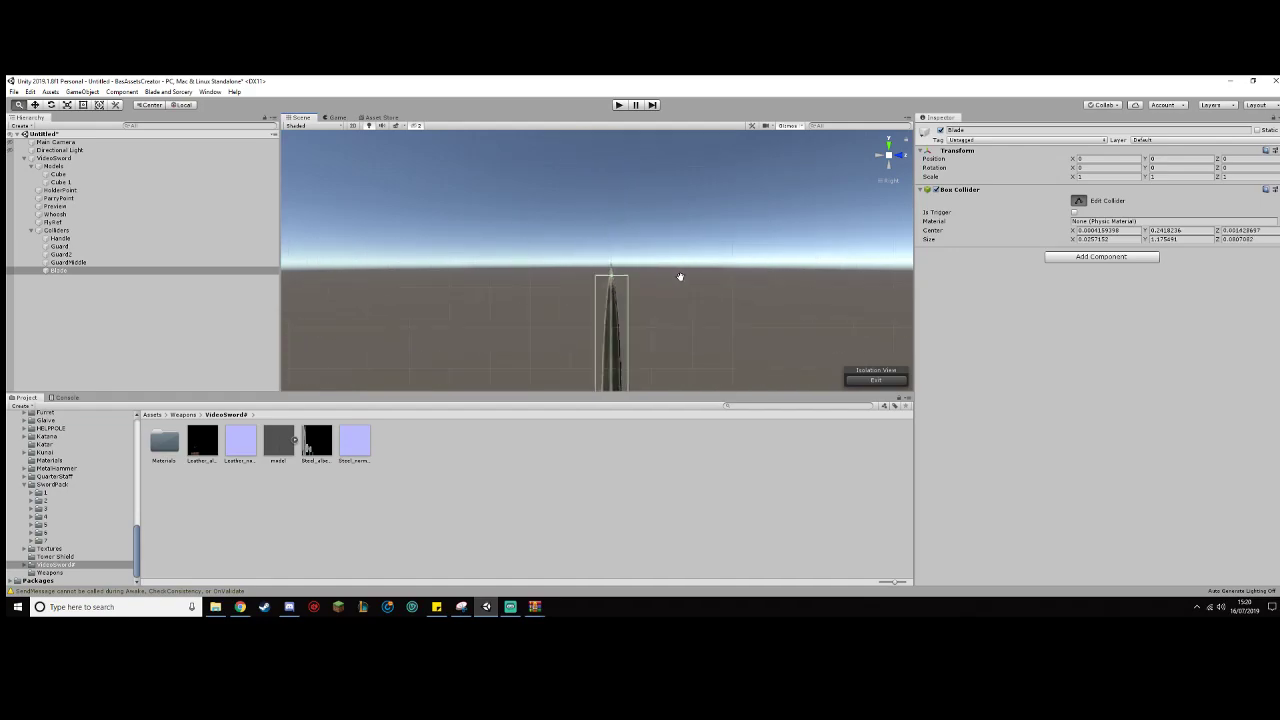
left_click_drag(609, 280, 612, 268)
scroll(664, 296, "down", 1)
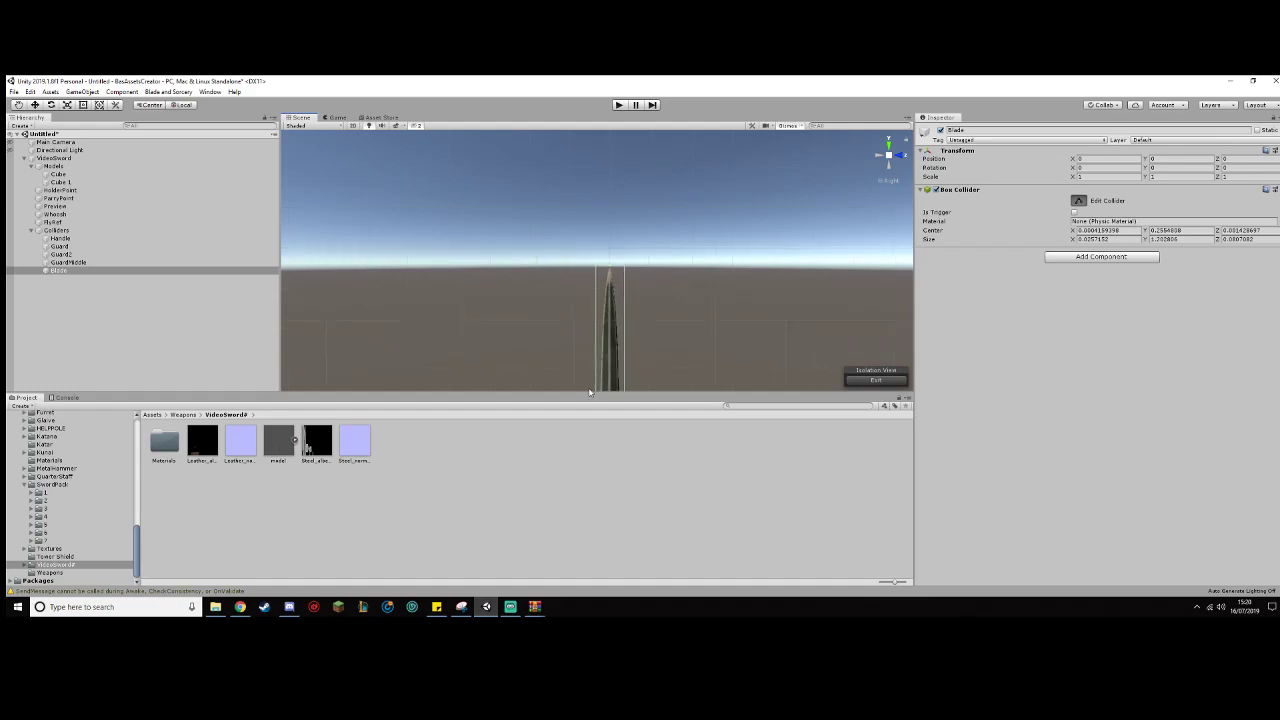
middle_click_drag(631, 320, 614, 184)
scroll(645, 285, "down", 2)
scroll(650, 290, "down", 4)
middle_click_drag(645, 357, 650, 286)
scroll(650, 287, "down", 2)
mouse_move(647, 349)
middle_mouse_down()
mouse_move(653, 329)
mouse_move(656, 352)
middle_mouse_up()
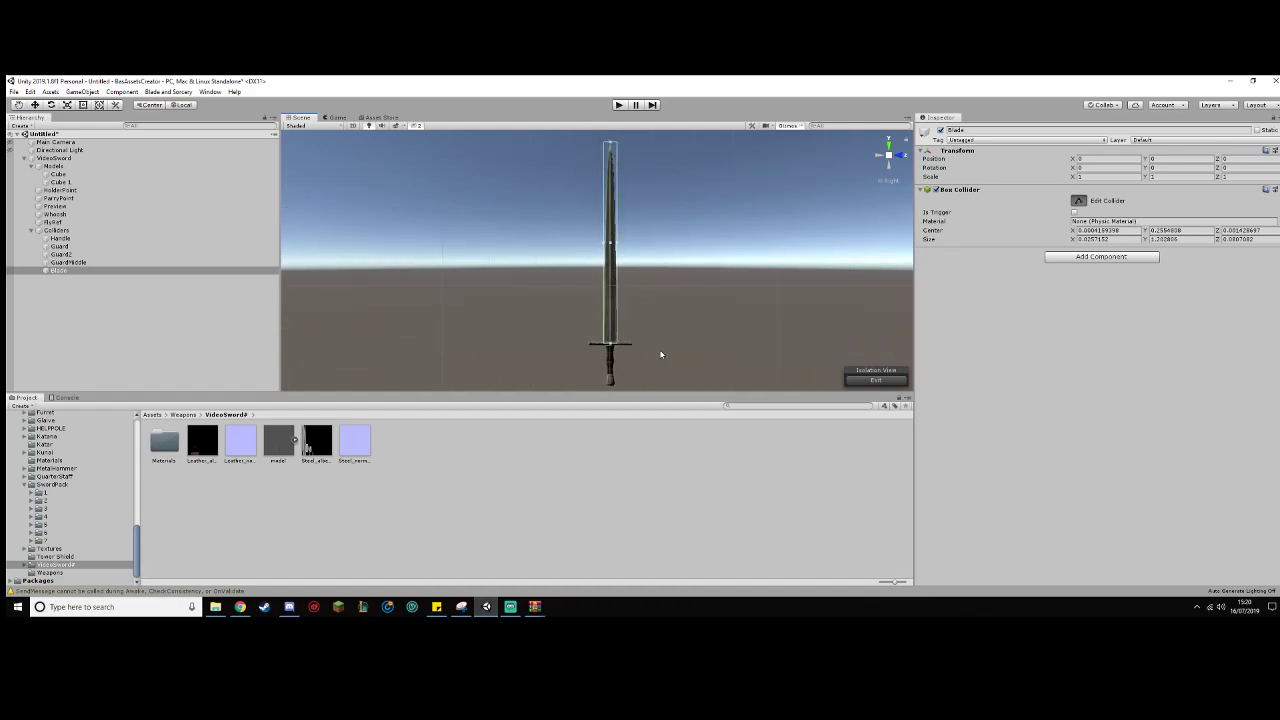
Step: Assign the Blade_Sword physic material to the Blade collider and Blade_Dagger to Guard, Guard2 and GuardMiddle
left_click(1274, 221)
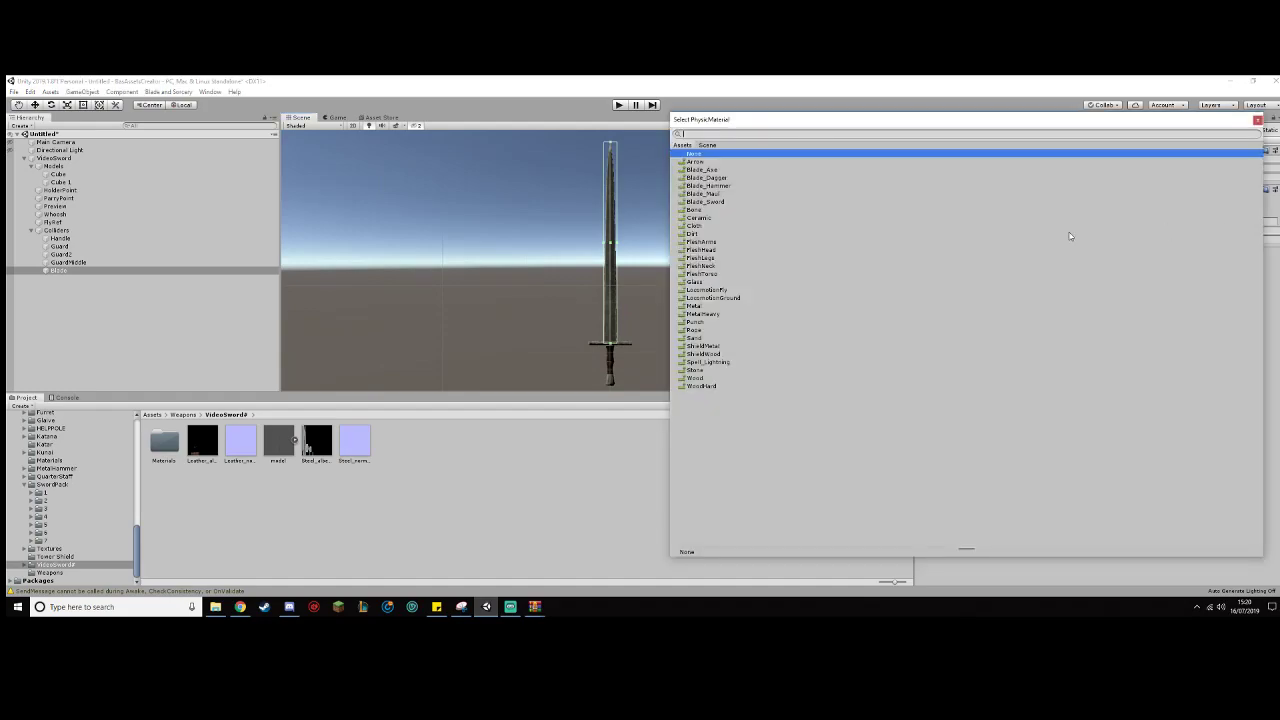
double_click(726, 202)
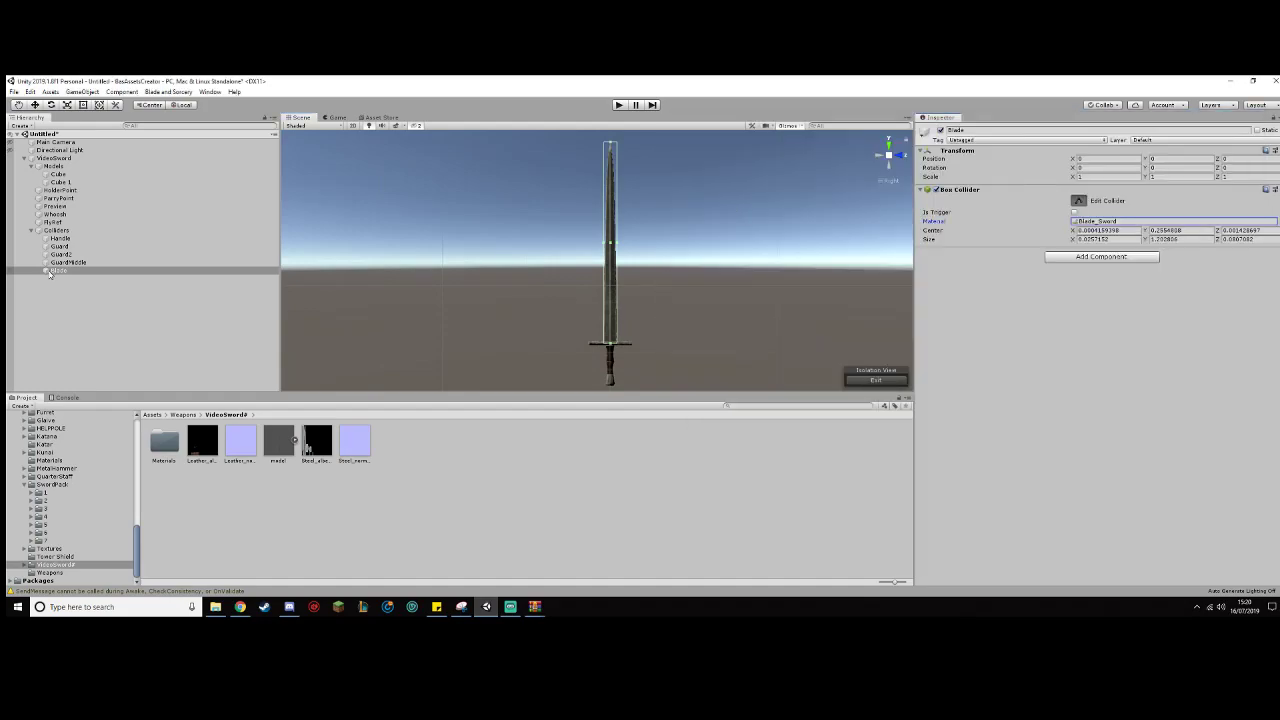
left_click(70, 248)
left_click(84, 264, "shift")
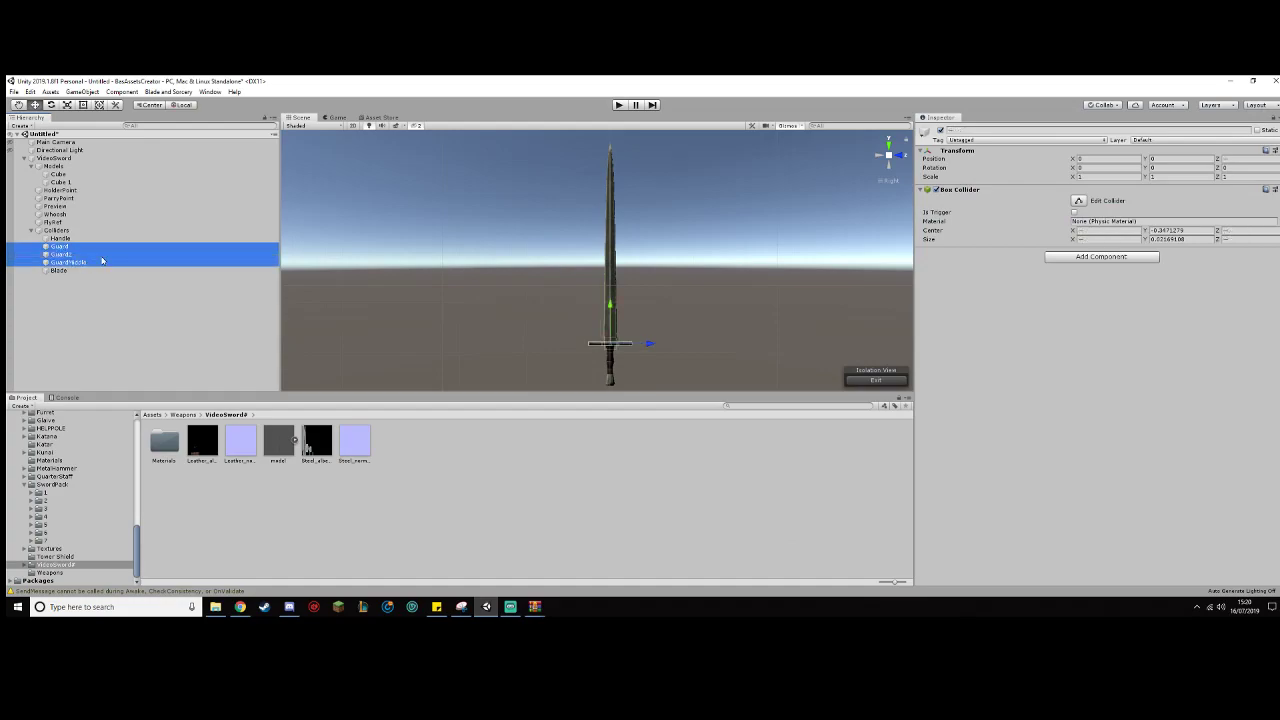
left_click(1272, 221)
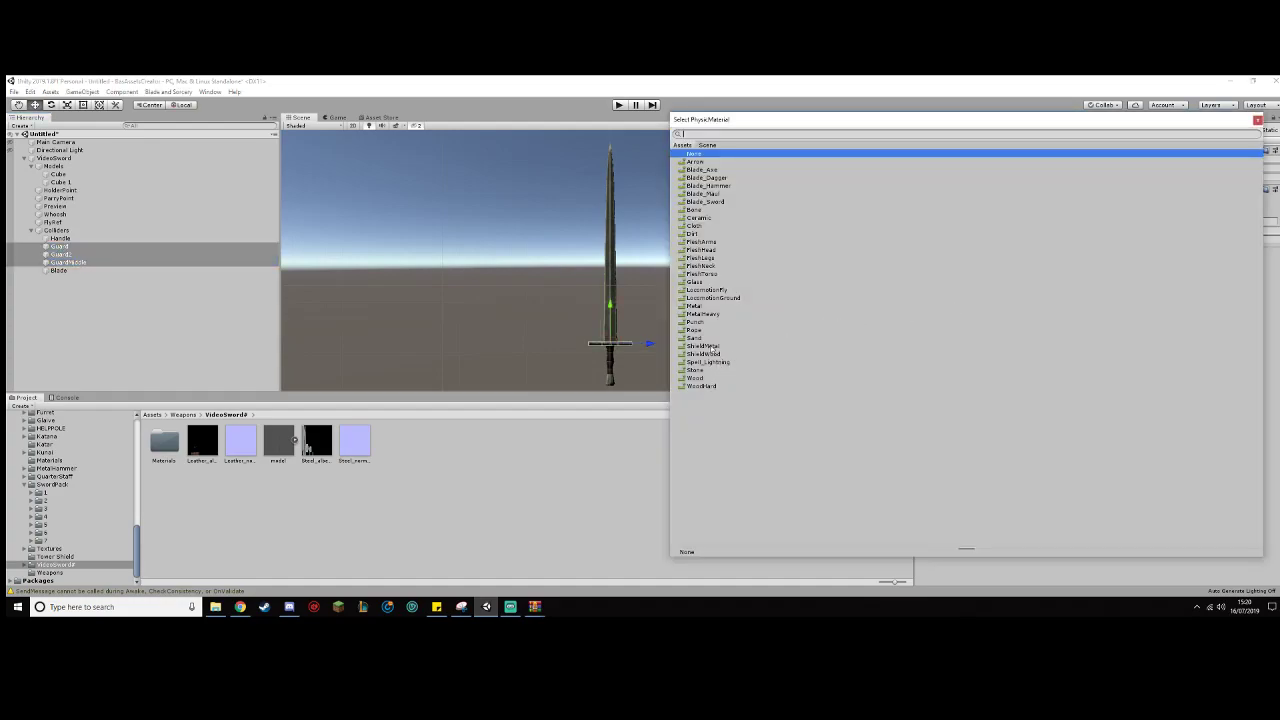
double_click(700, 306)
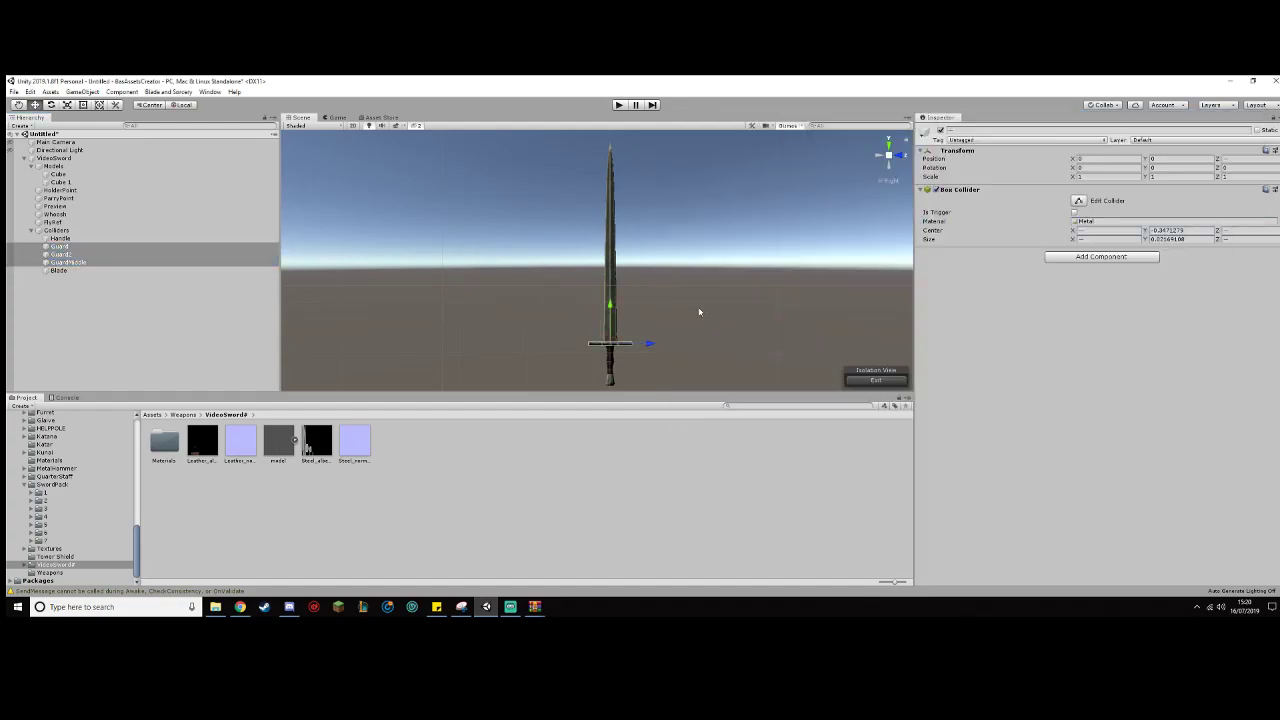
left_click(1272, 222)
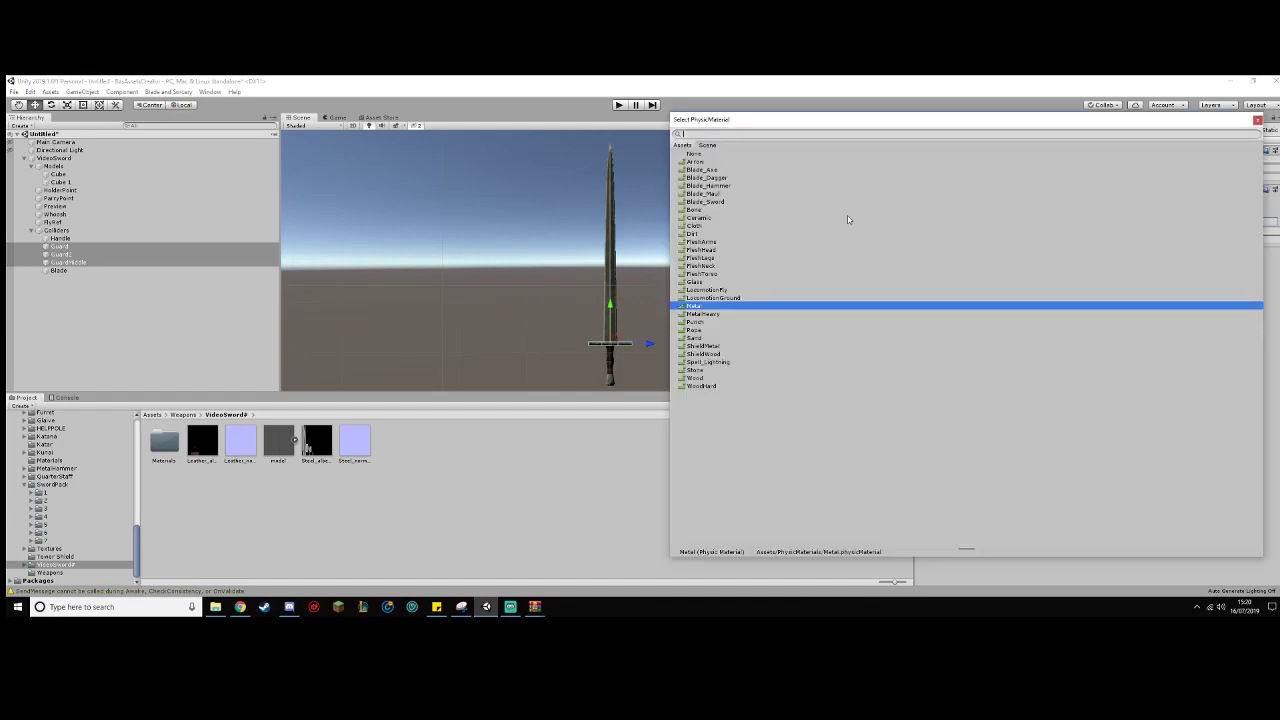
double_click(724, 179)
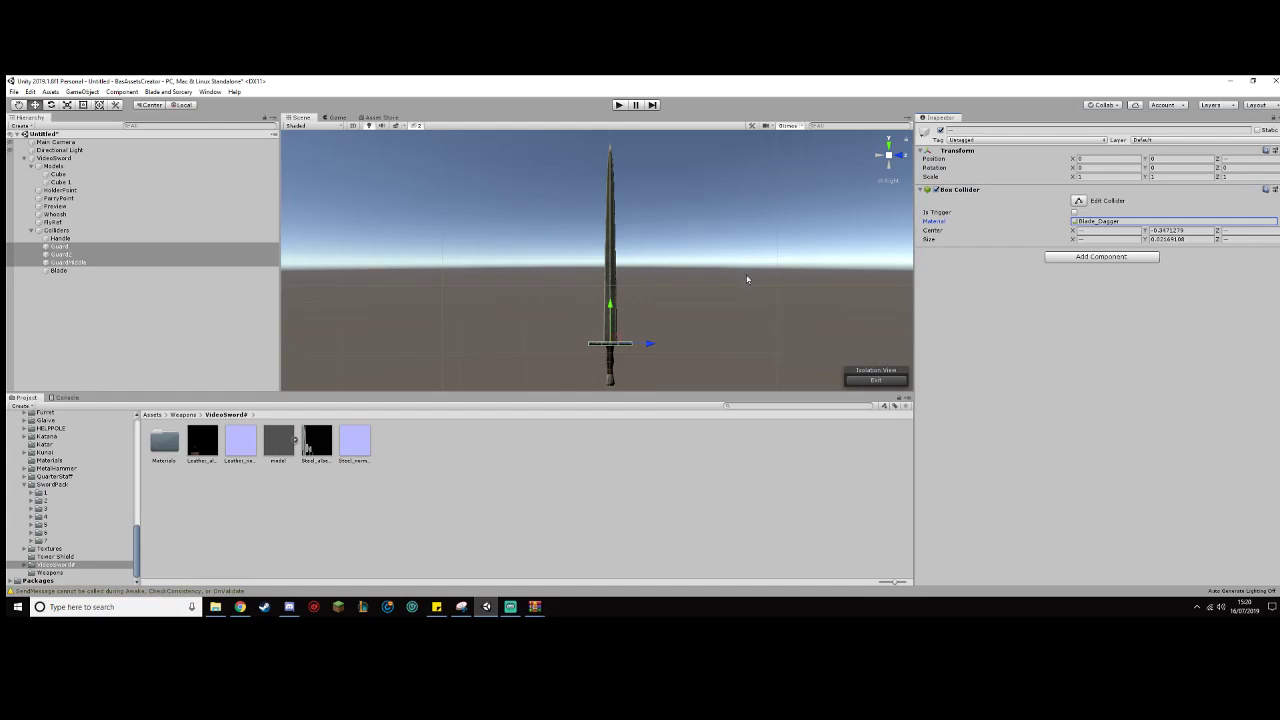
key("f")
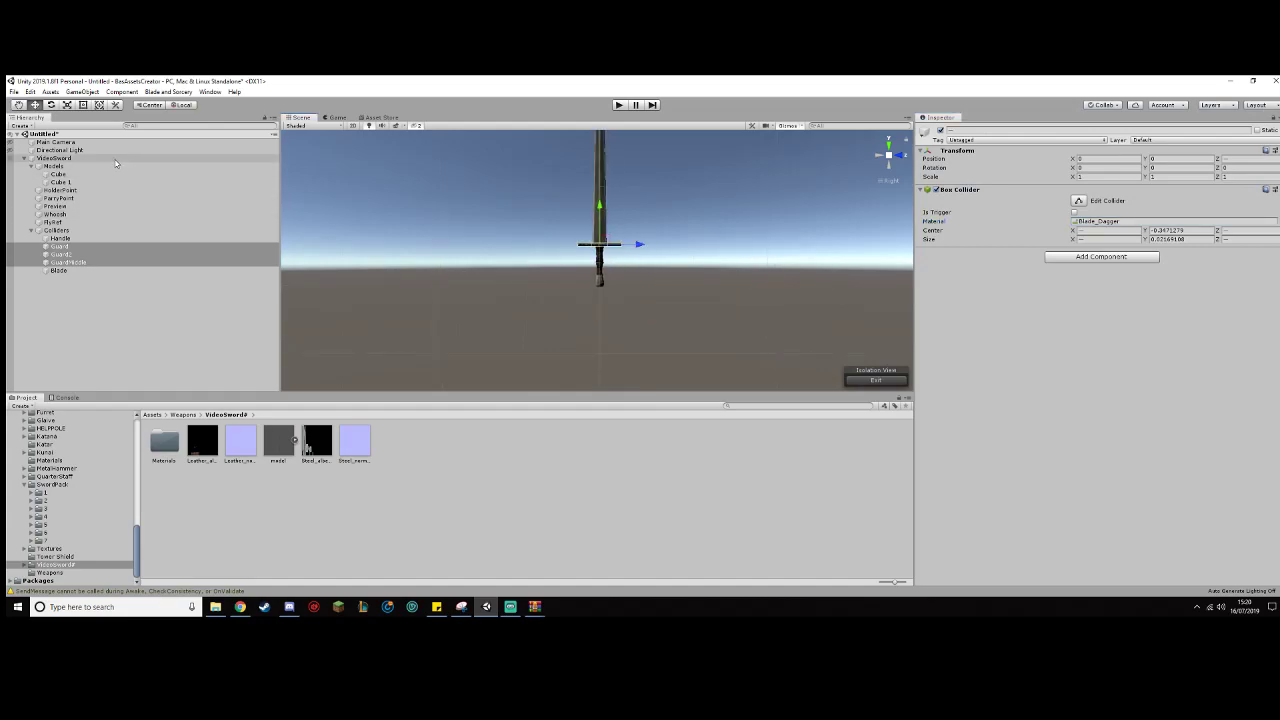
Step: Set the Collider Groups size in VideoSword's Item Definition to 4 and open the first group's name for editing
left_click(60, 158)
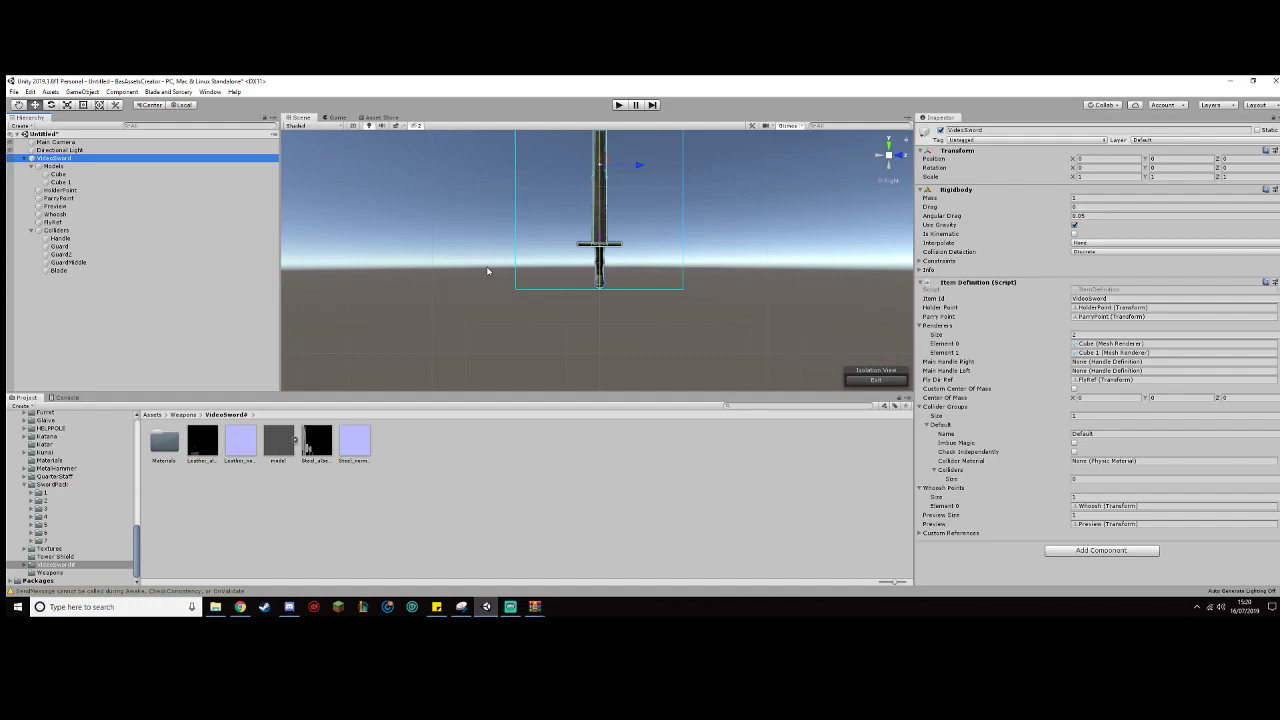
left_click(1106, 415)
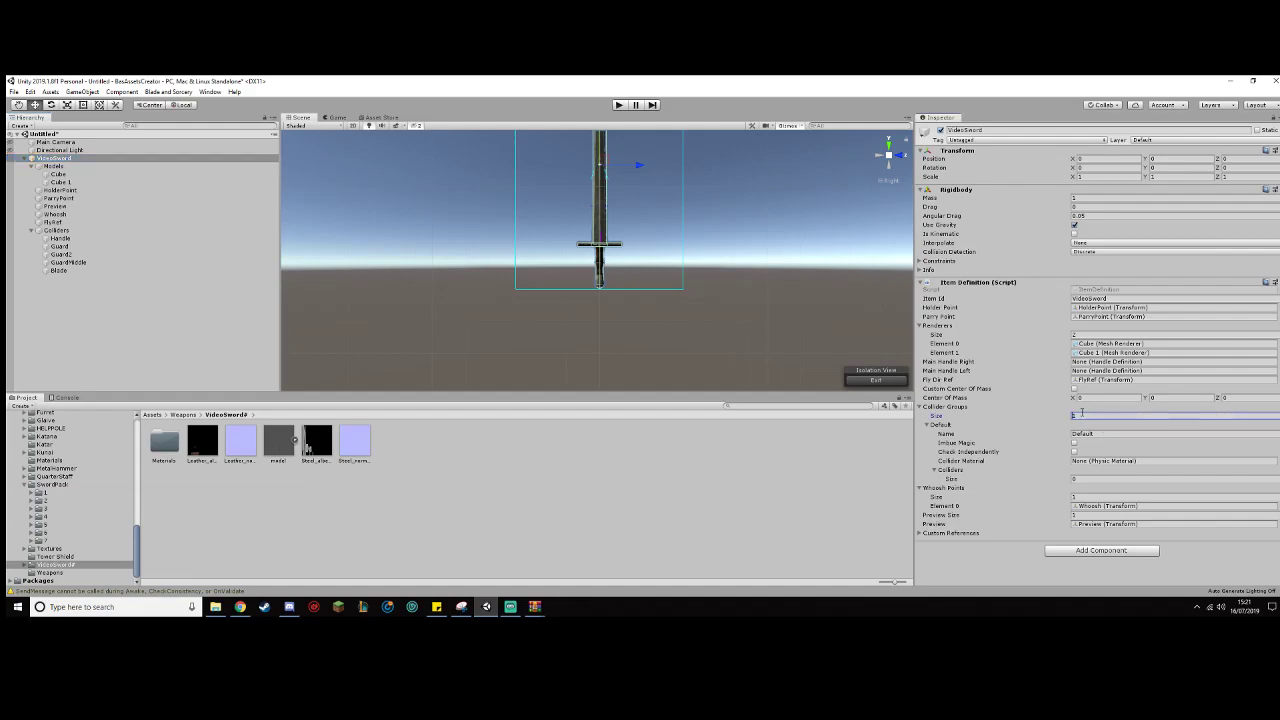
left_click(1112, 432)
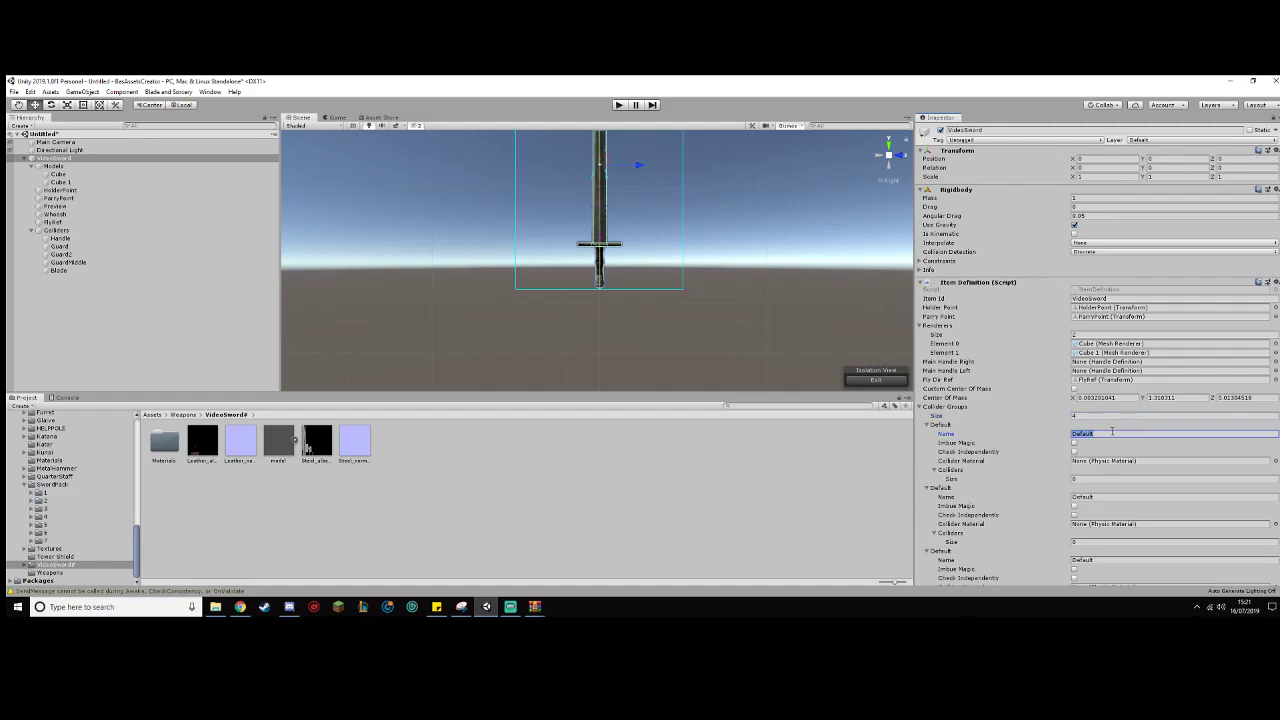
Step: Name the first collider group Blade, assign the Blade box collider to it and enable Imbue Magic
type("Blade")
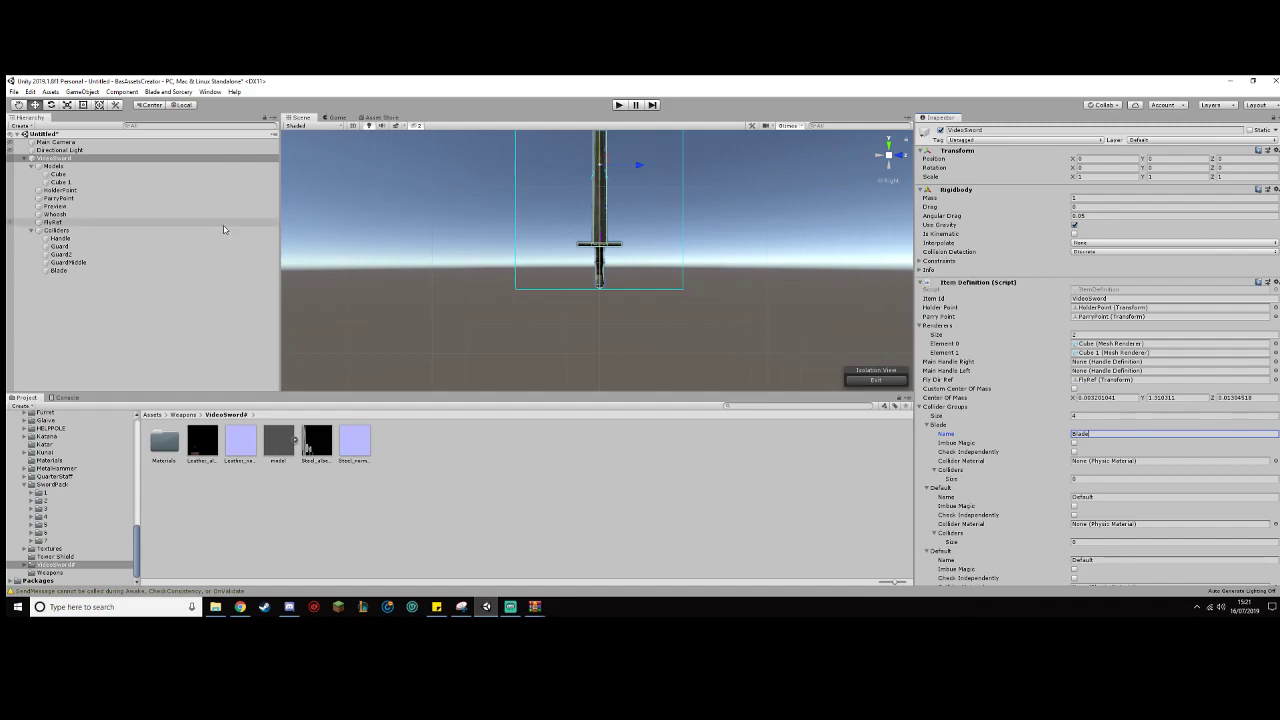
left_click_drag(86, 272, 970, 471)
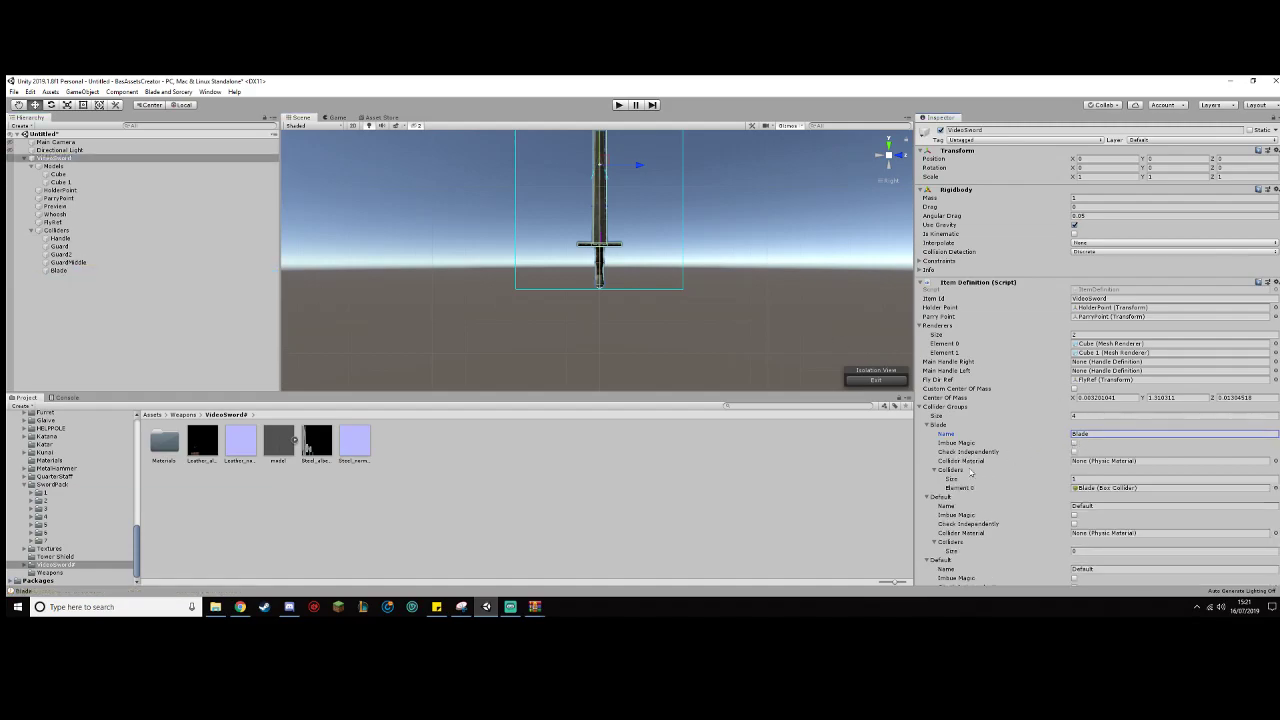
left_click(1075, 442)
scroll(1041, 365, "down", 4)
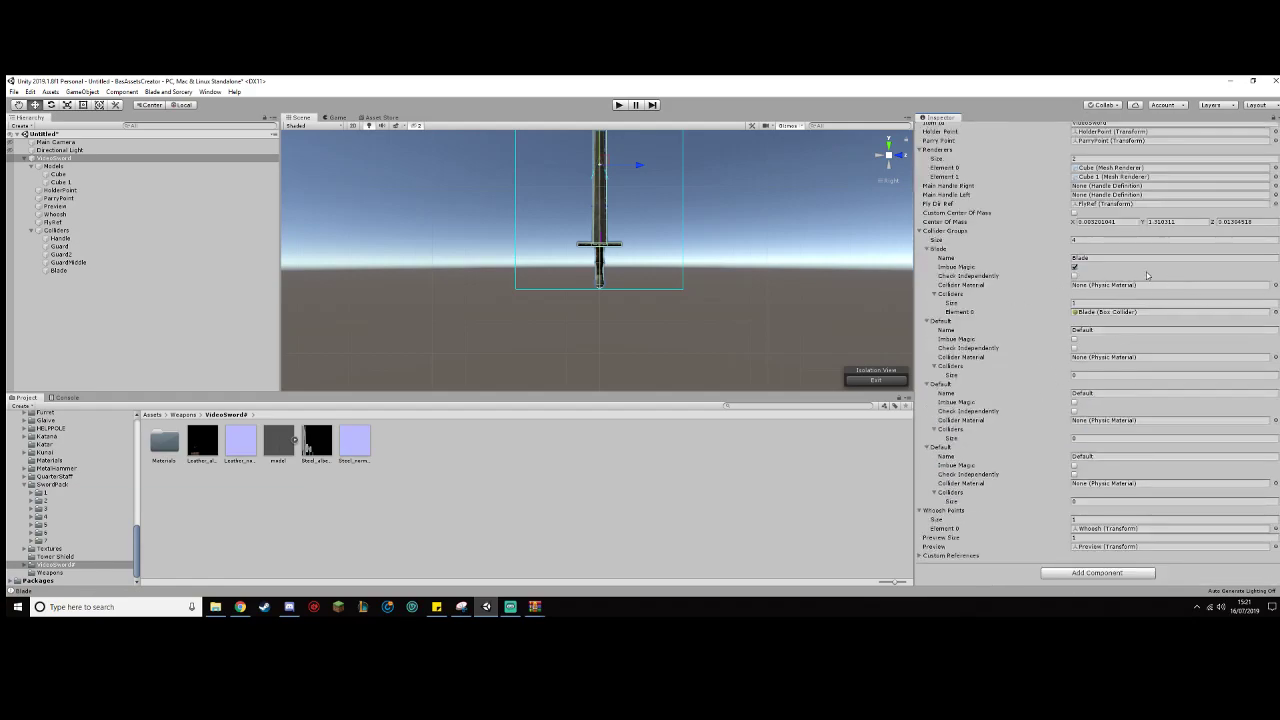
Step: Name the second collider group Handle1, assign the Guard collider to it and enable Imbue Magic
left_click(1092, 334)
type("Handle1")
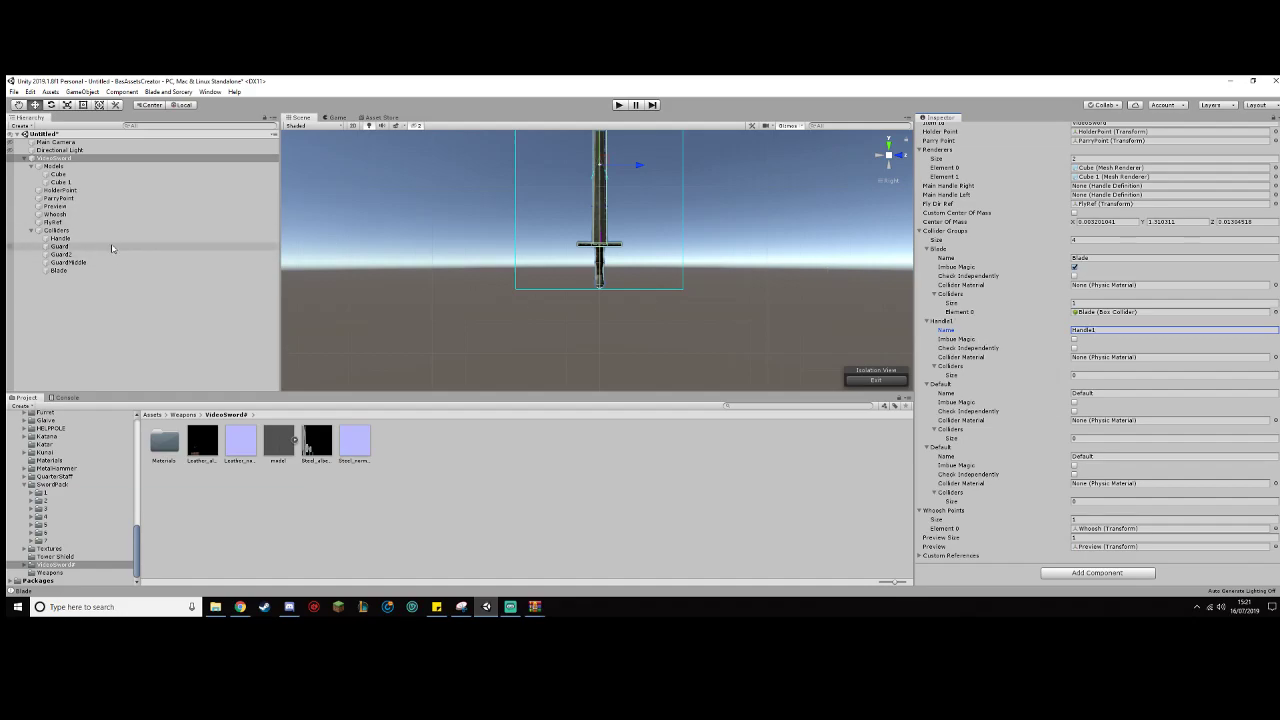
left_click_drag(112, 248, 975, 369)
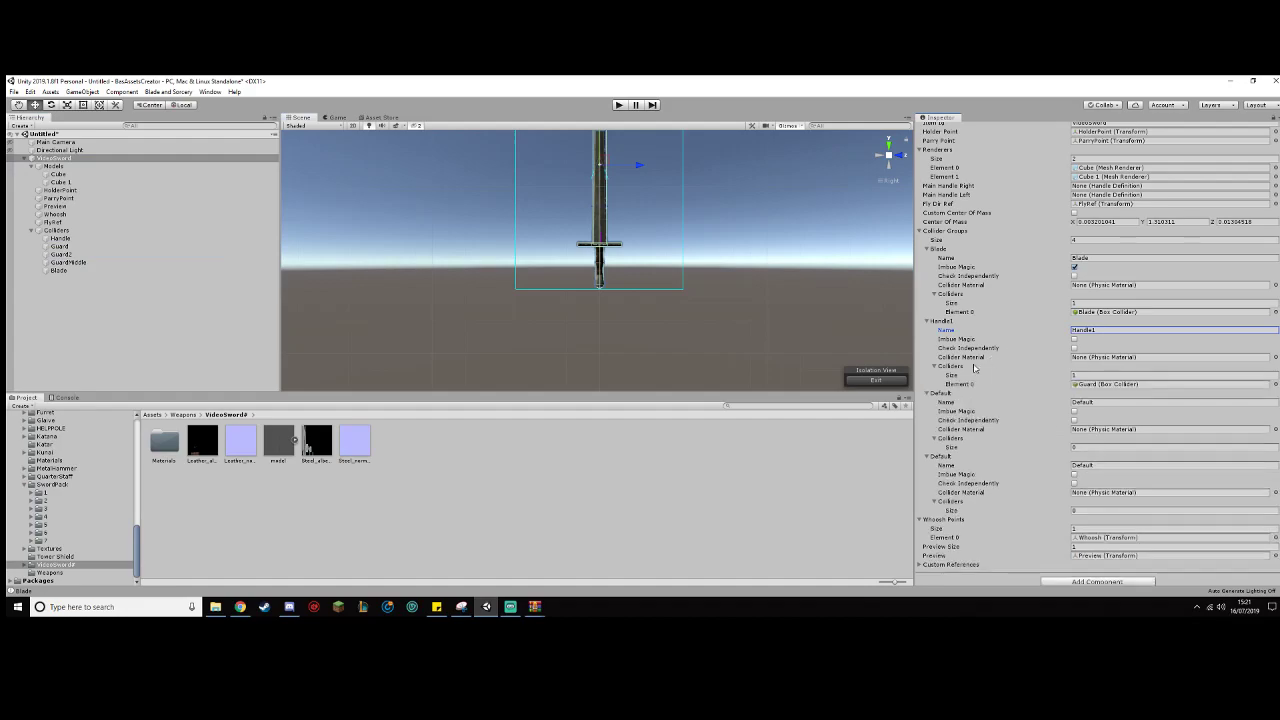
left_click(1074, 340)
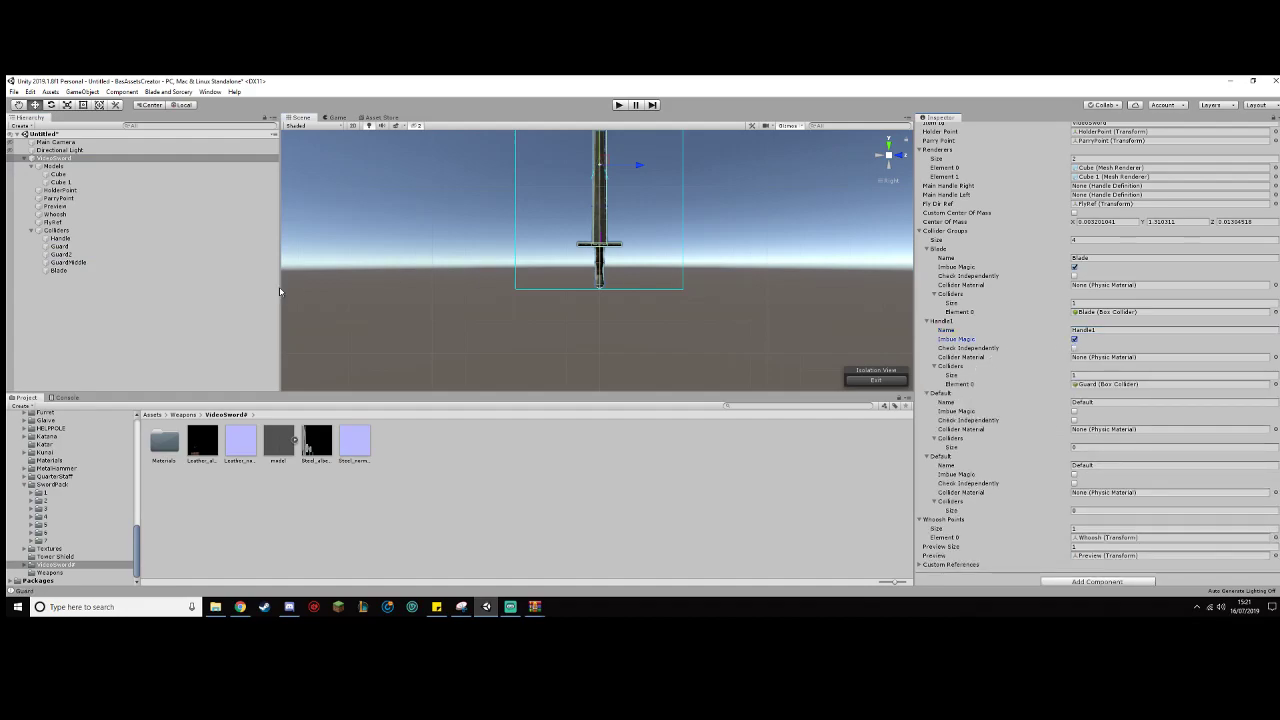
Step: Name the third collider group Handle2 and assign the Guard2 collider to it
left_click(946, 402)
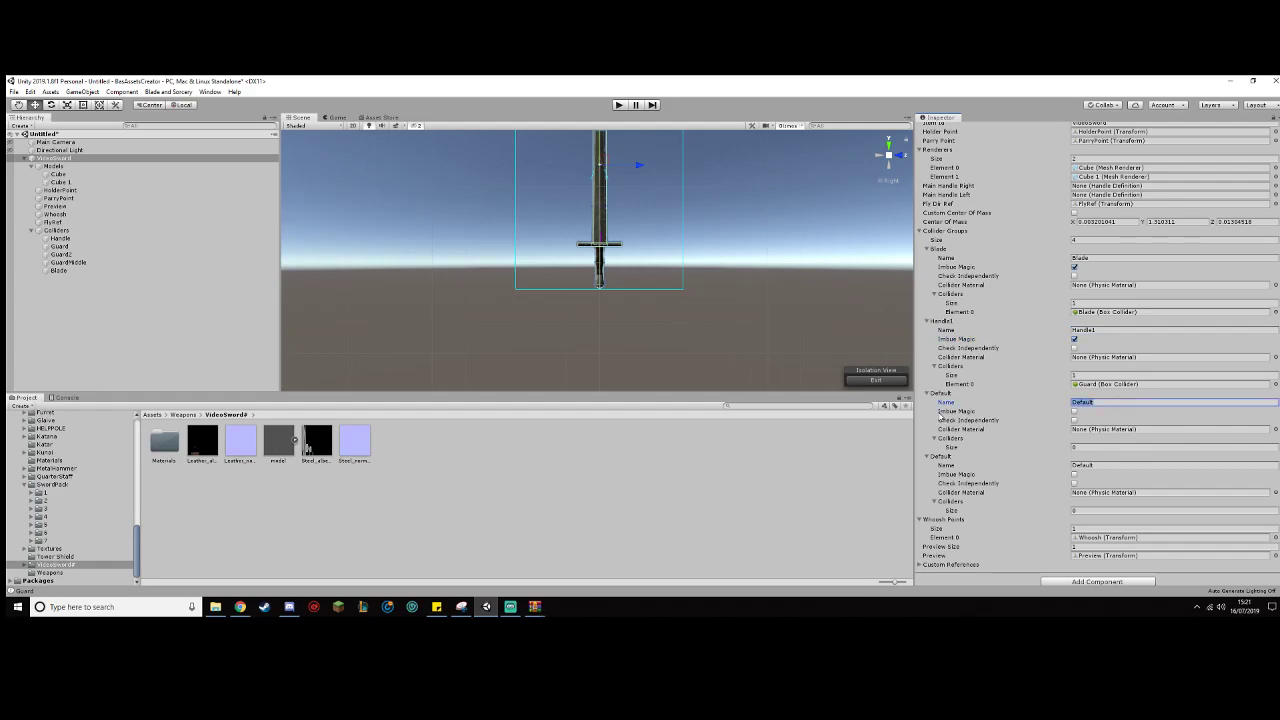
type("Handle2")
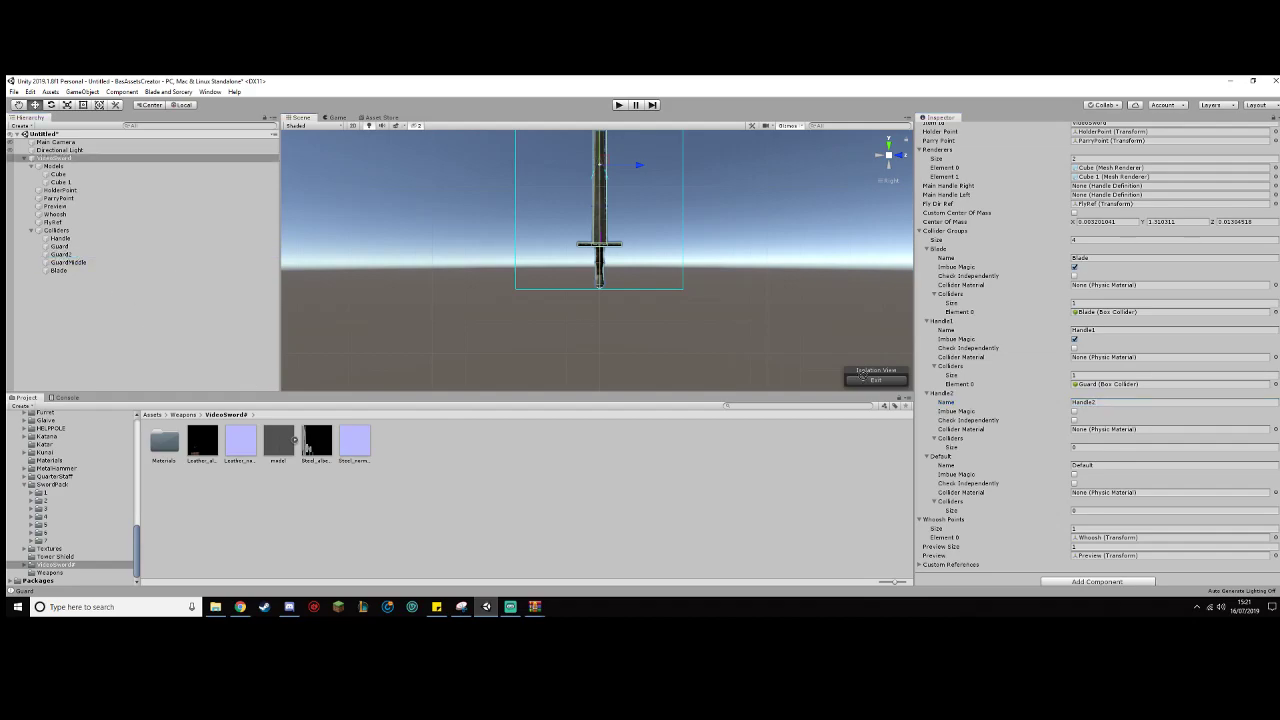
left_click_drag(987, 422, 956, 441)
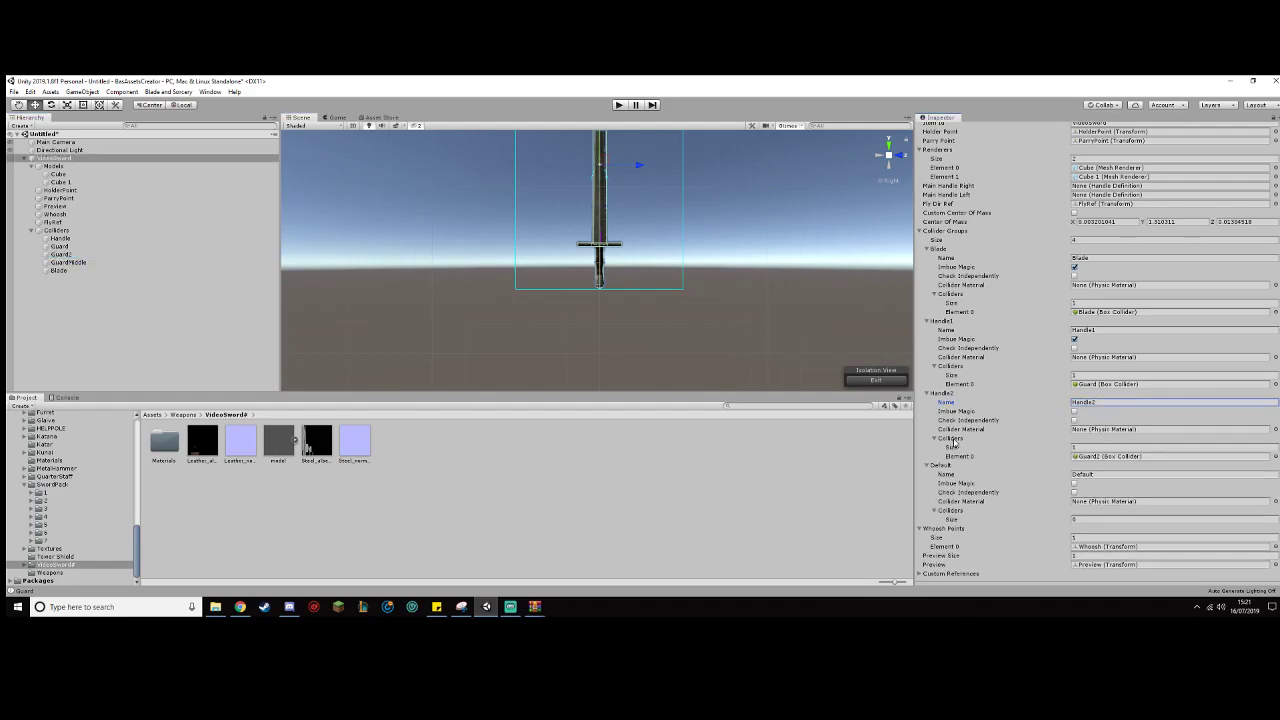
Step: Name the fourth collider group Blunt with the GuardMiddle collider, and enable Imbue Magic for the Handle2 group
left_click(1092, 479)
type("G")
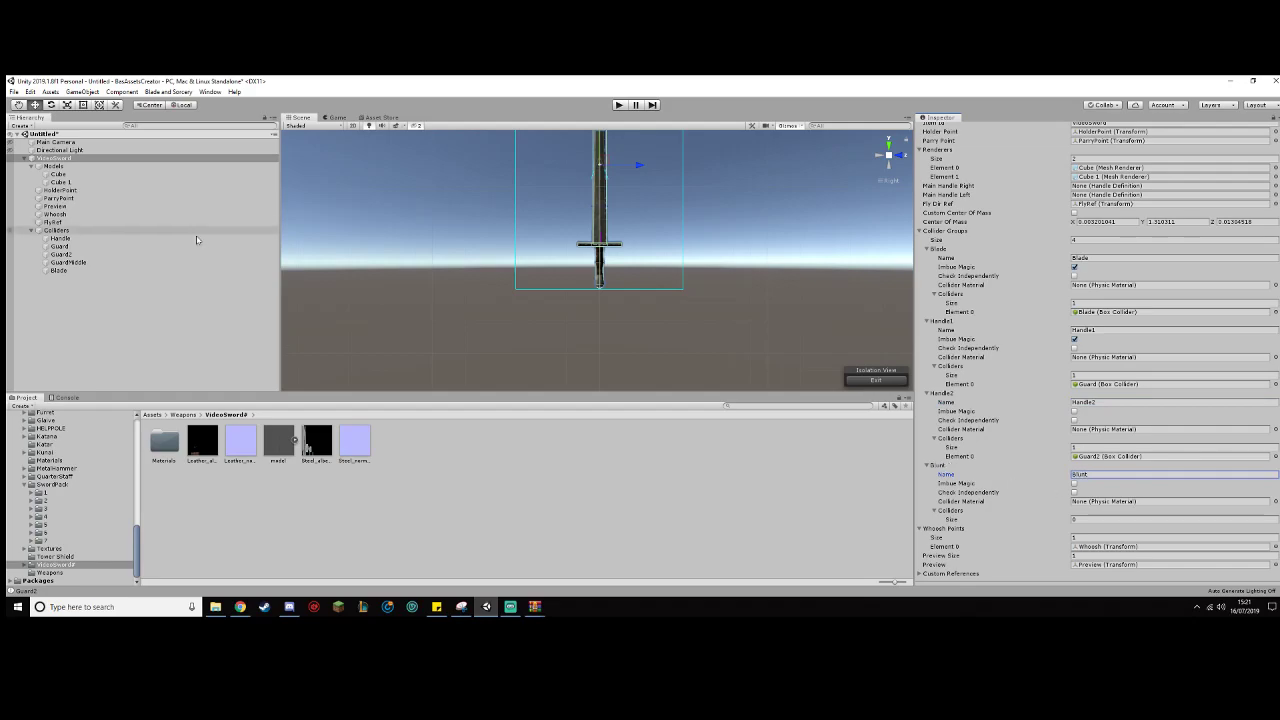
left_click_drag(98, 268, 975, 513)
left_click(1074, 411)
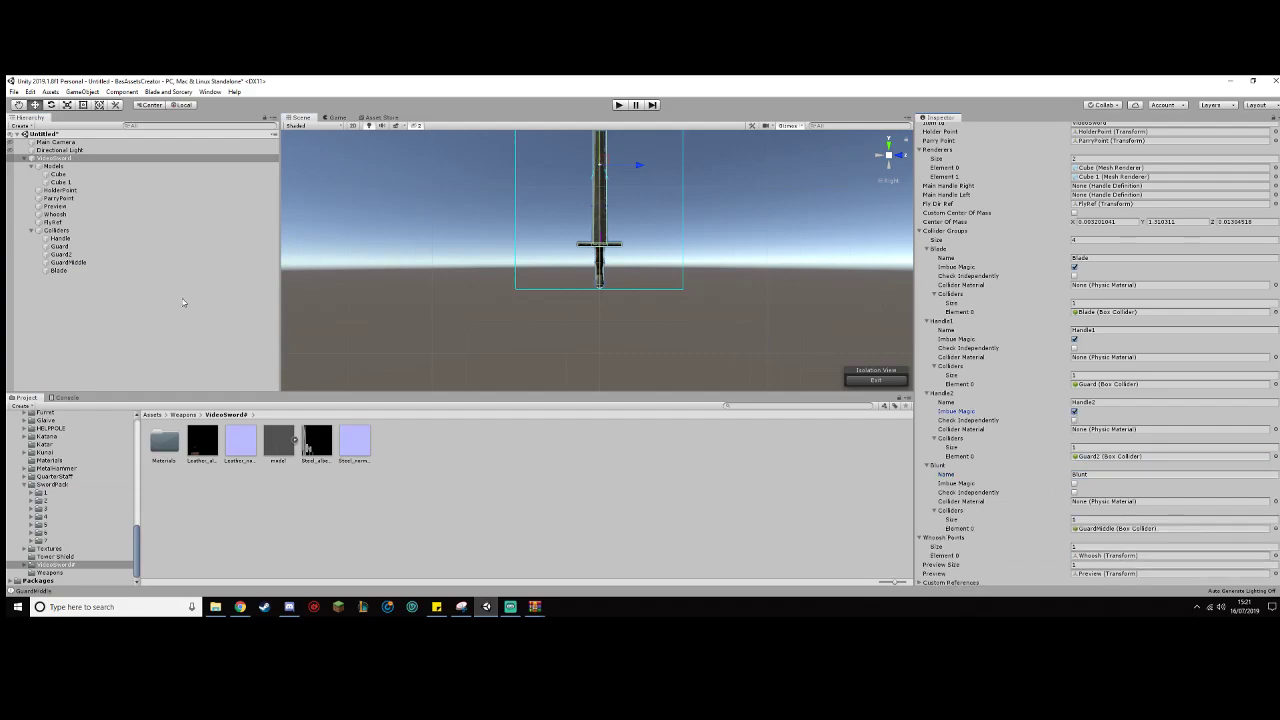
Step: Add the Handle capsule collider to VideoSword's Blunt collider group as a second element
left_click(86, 272)
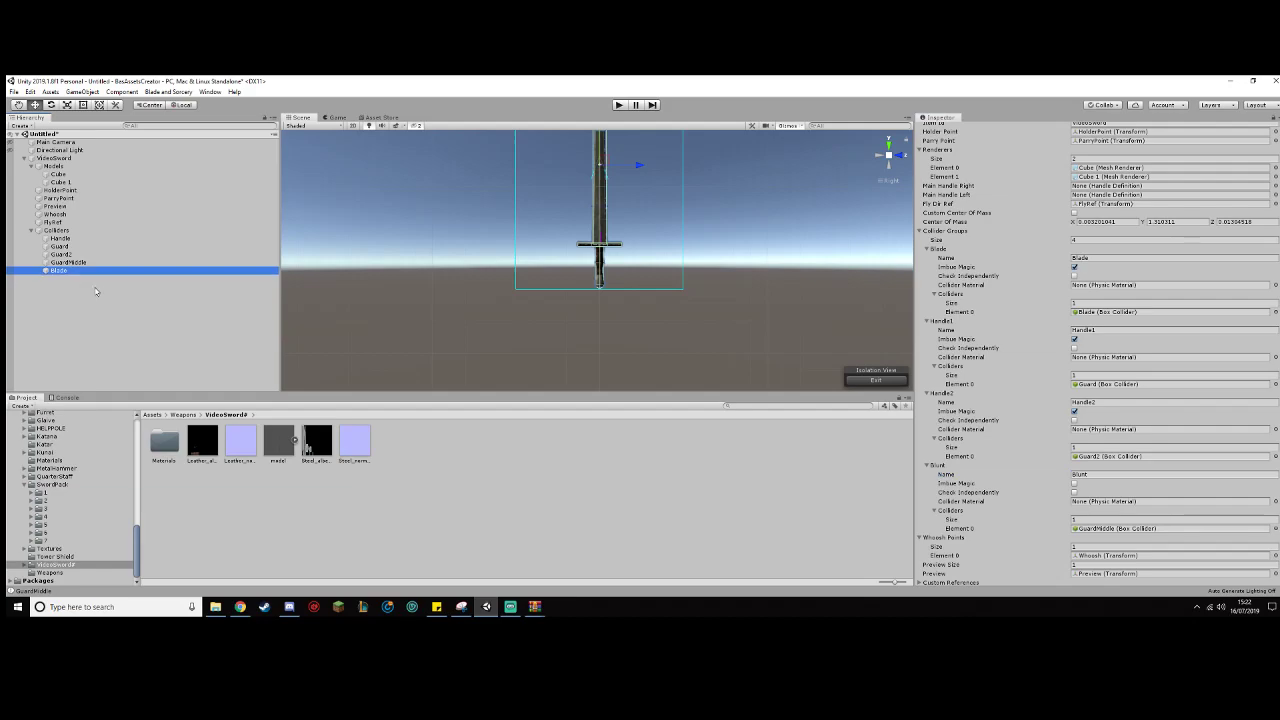
left_click_drag(58, 277, 73, 236)
left_click(55, 158)
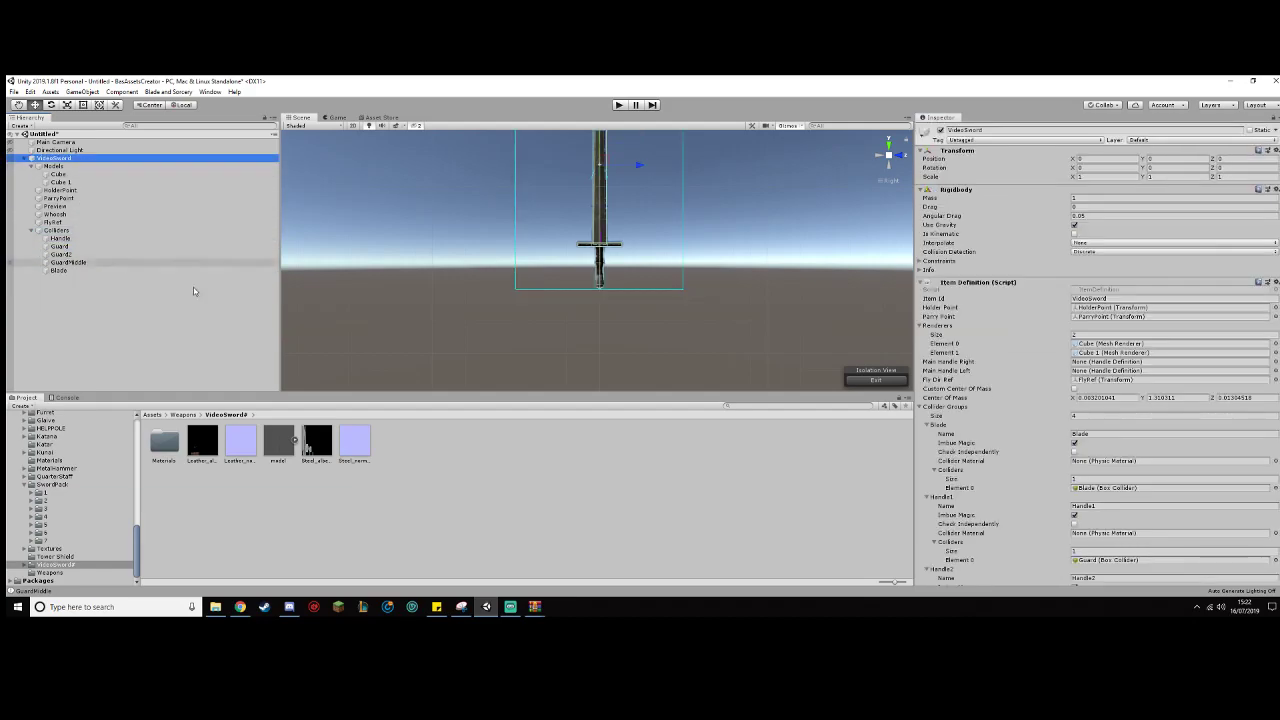
scroll(1193, 446, "down", 5)
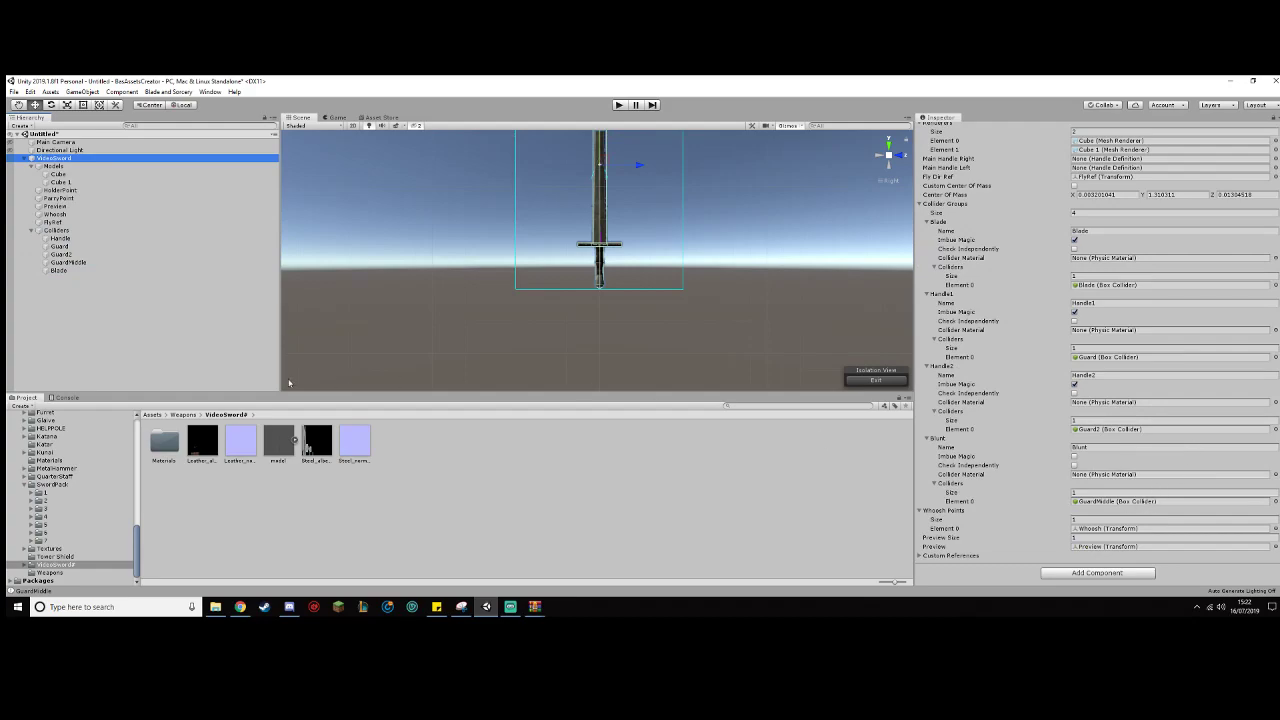
left_click_drag(92, 238, 950, 490)
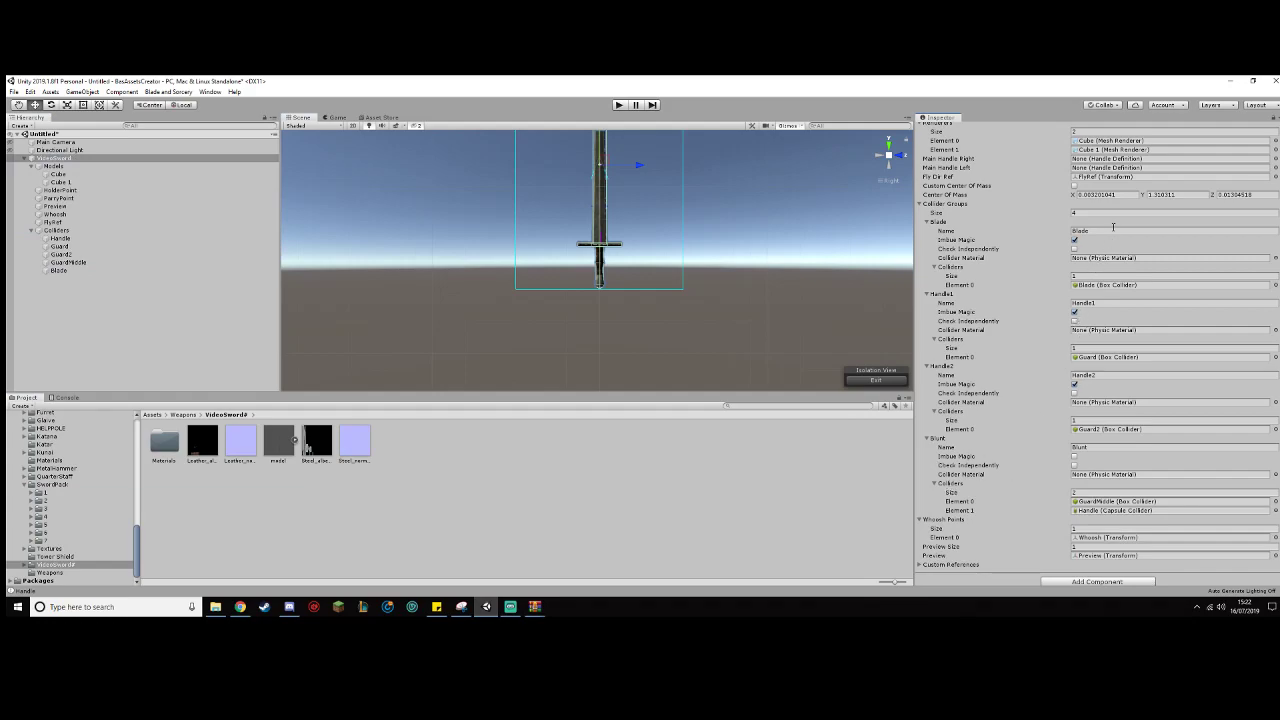
Step: Rename the Handle1 and Handle2 collider groups as Guard1 and Guard2, and collapse the Blunt group
left_click(1095, 303)
type("Guard1")
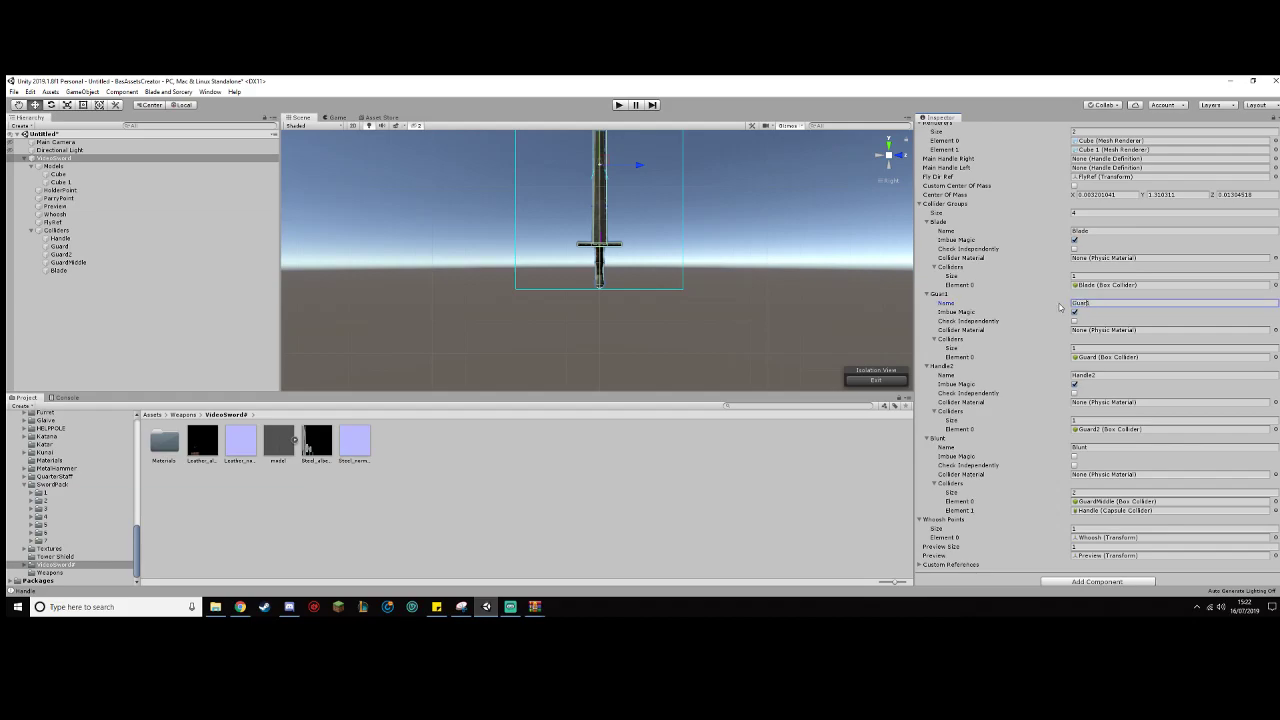
left_click(1092, 375)
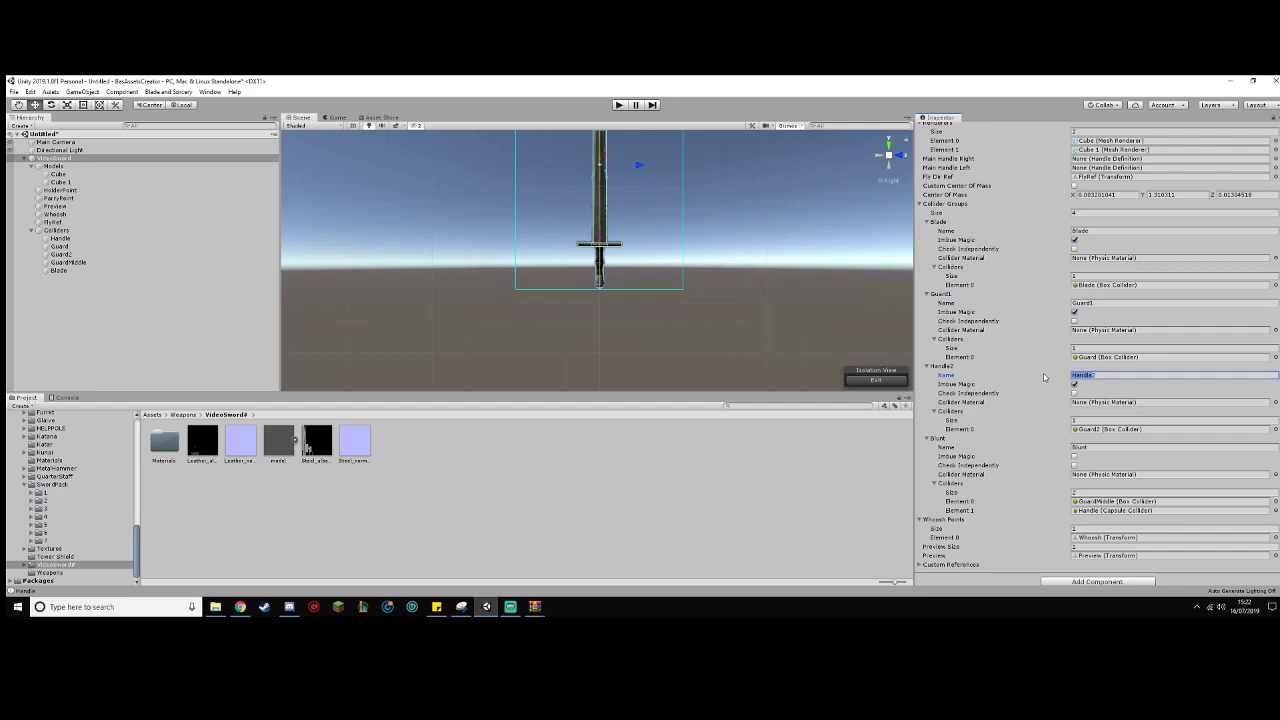
type("Guard2")
left_click(1105, 440)
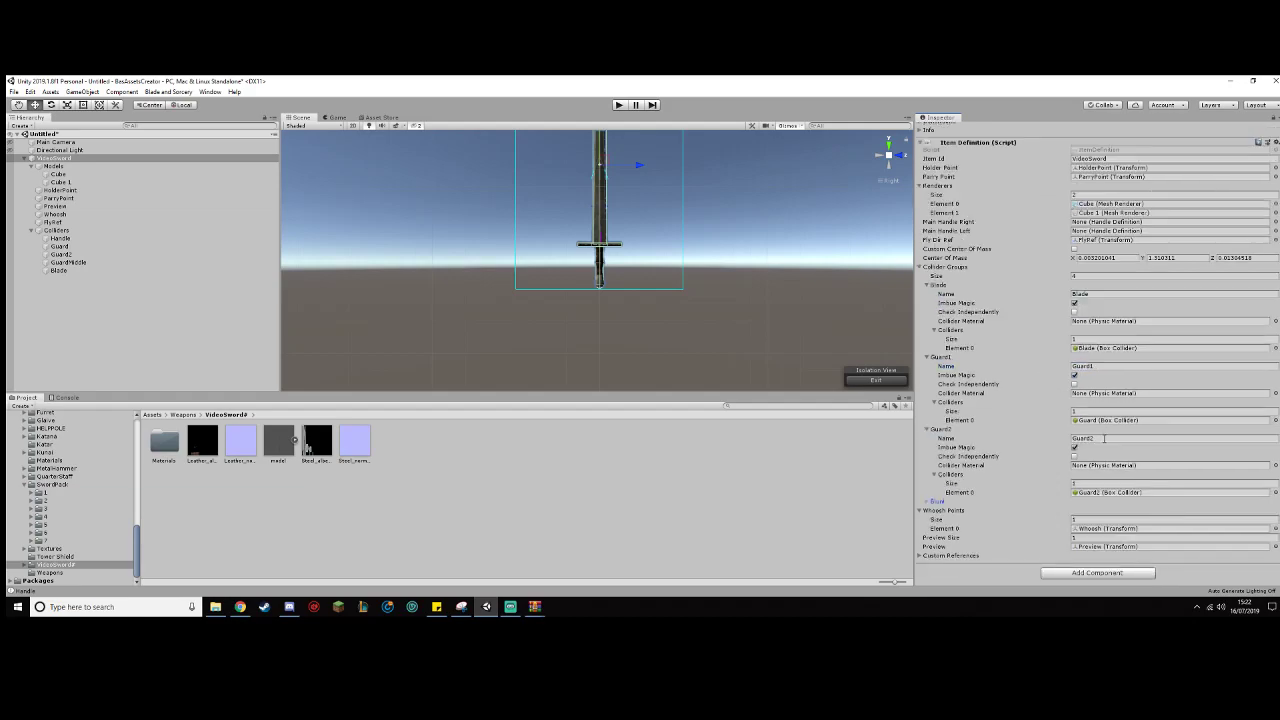
Step: Create an empty child object under VideoSword and name it Parry
right_click(143, 158)
left_click(196, 250)
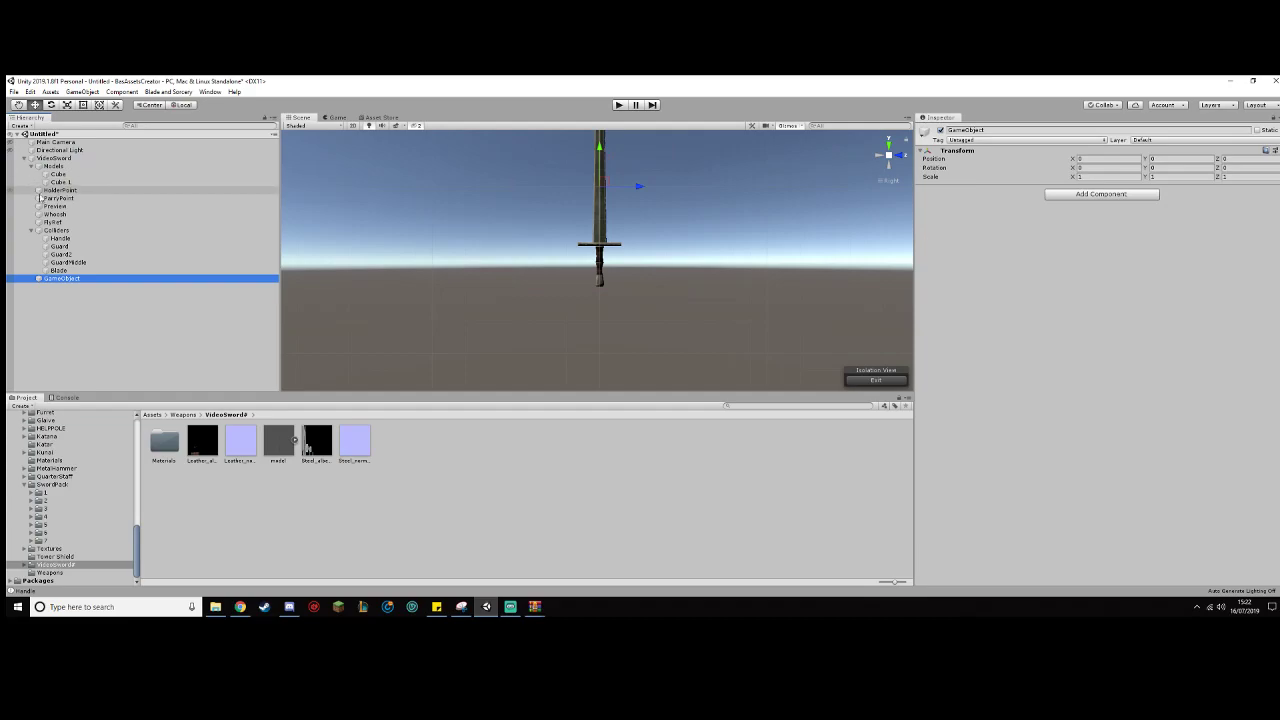
key("F2")
type("Parry")
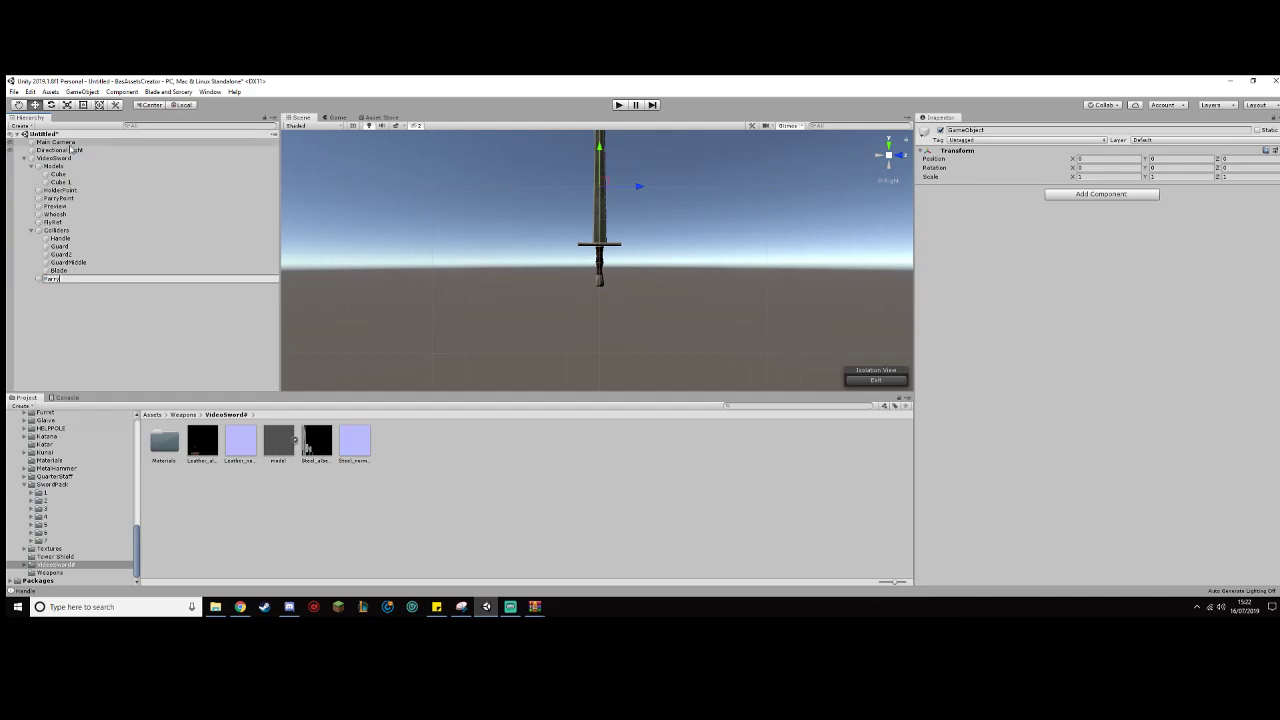
key("Return")
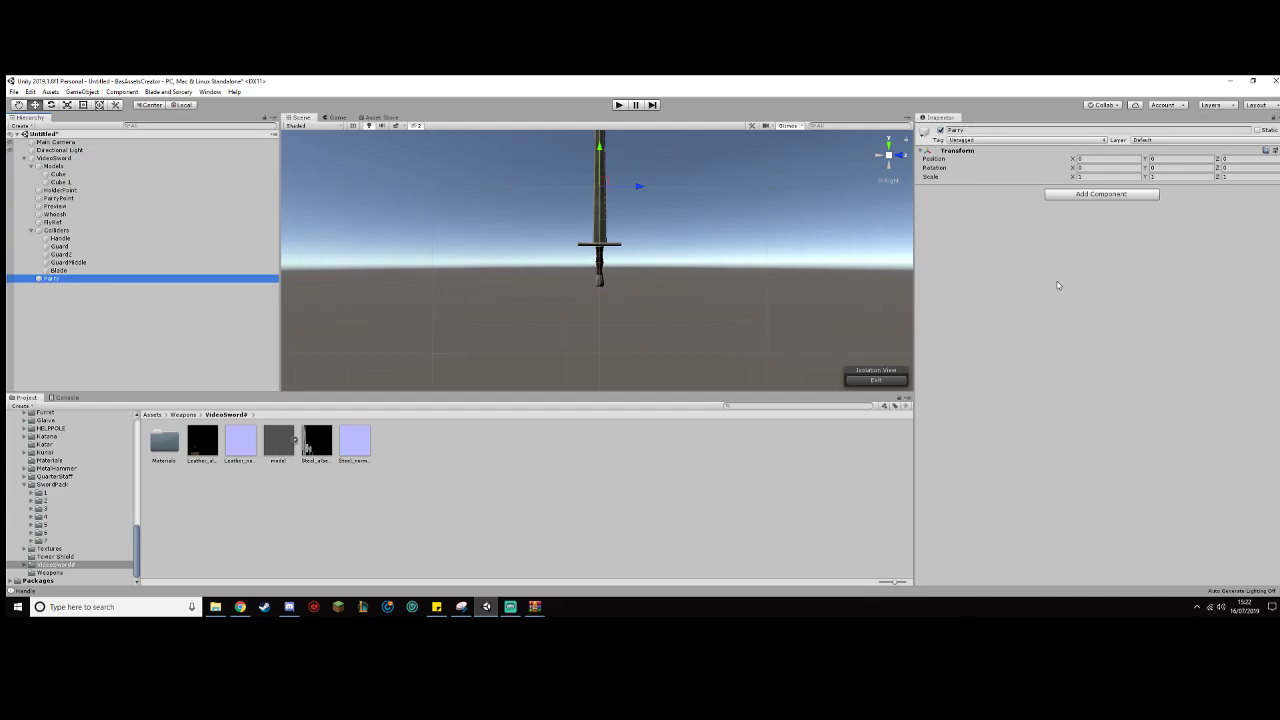
Step: Add the Parry Definition component to the Parry object and move the object beside the blade, to about Y 0.043, Z -0.16
left_click(1072, 197)
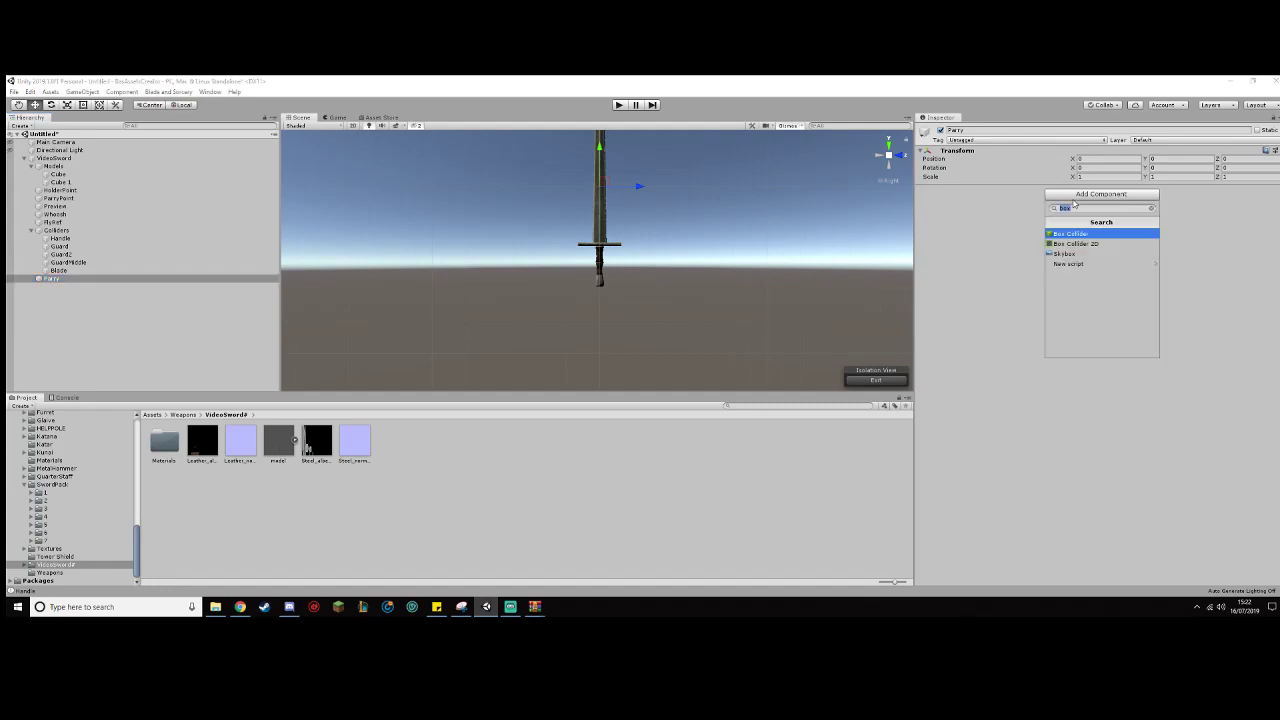
type("Parry")
left_click(1109, 235)
middle_click_drag(687, 274, 703, 368)
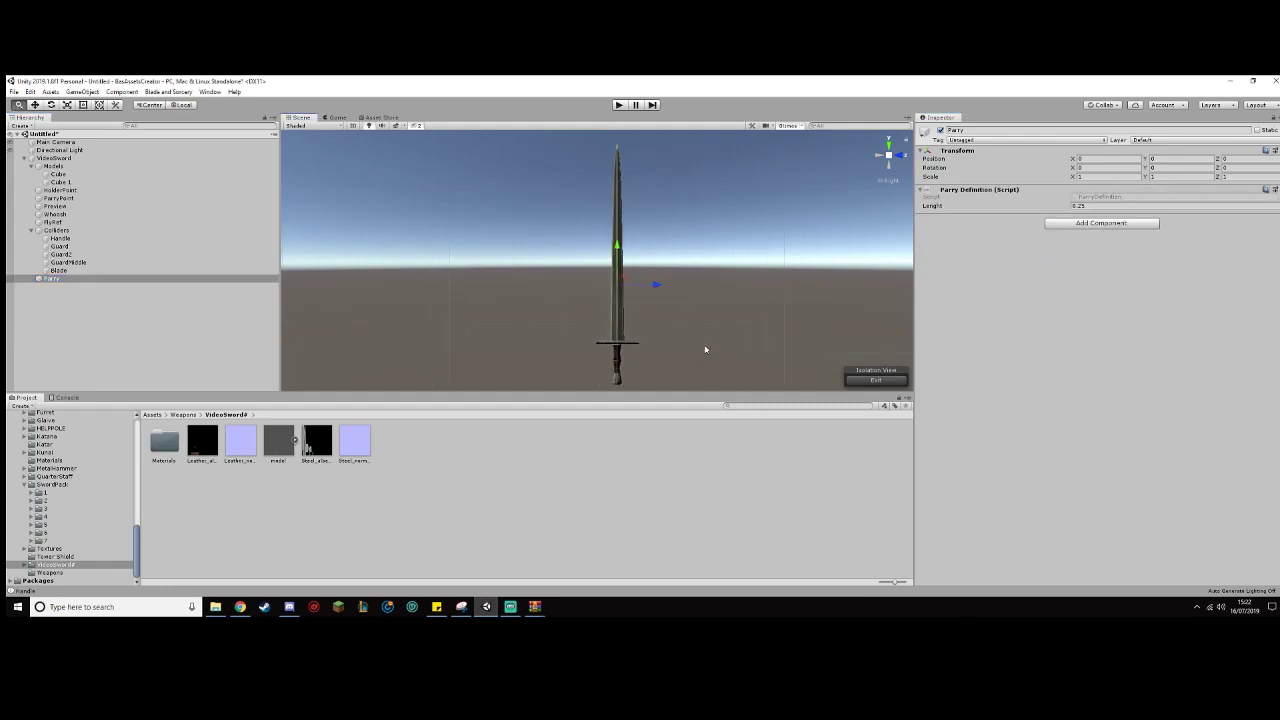
left_click_drag(647, 281, 593, 249)
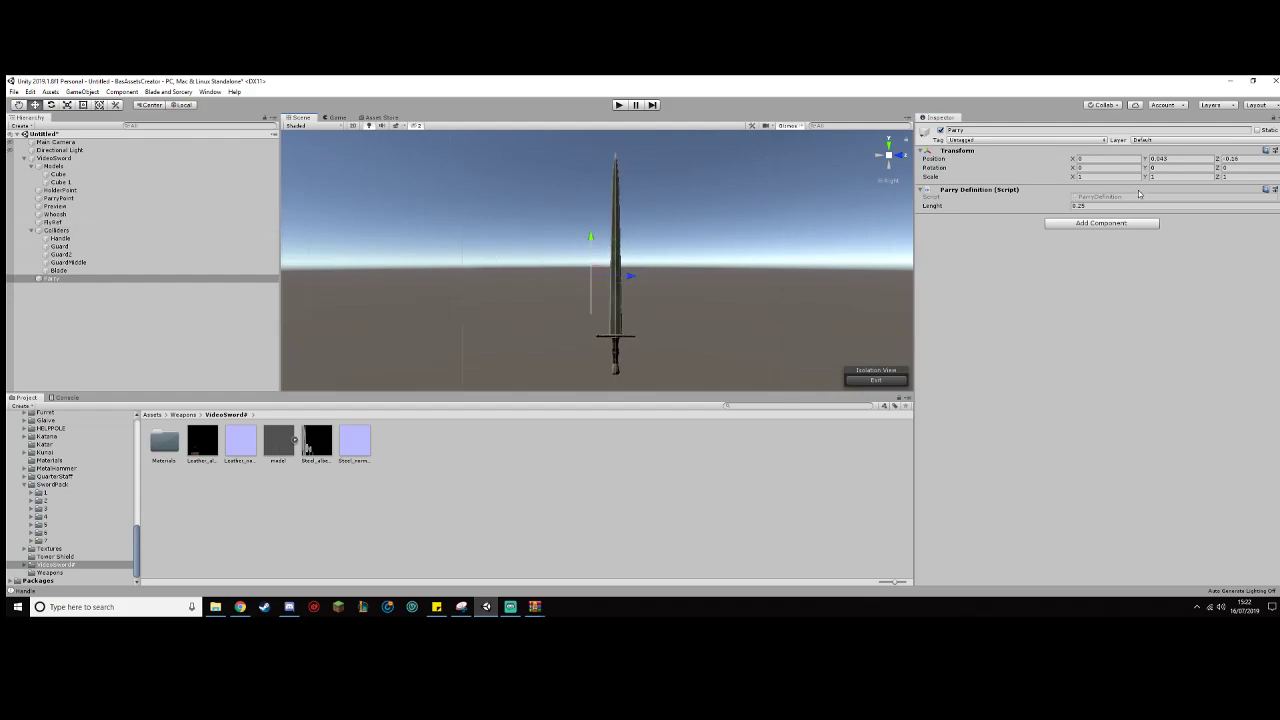
Step: Set the Parry Definition length to 0.7 and move the Parry object back onto the blade's centre line
left_click(1104, 207)
type("1")
key("BackSpace")
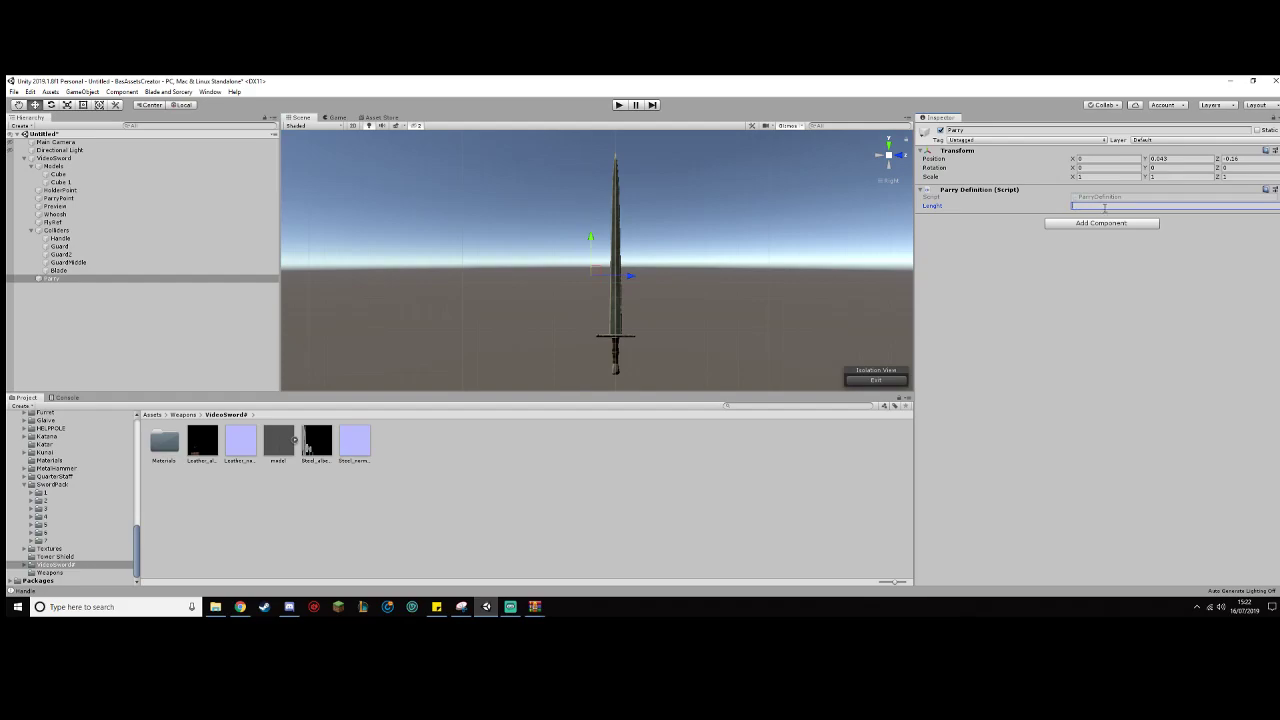
type("0.6")
key("BackSpace")
type("7")
left_click_drag(591, 237, 655, 270)
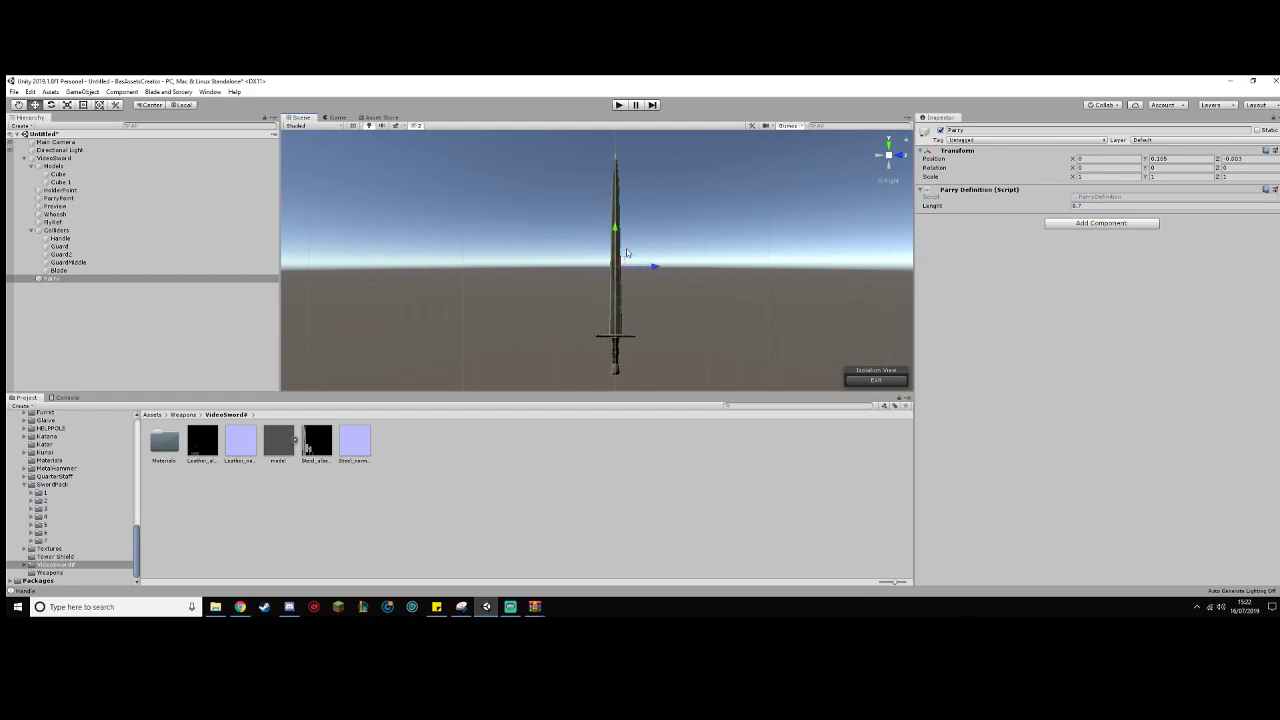
left_click_drag(617, 229, 620, 236)
Step: Create an empty child named Handle under VideoSword and add the Handle Definition component to it
right_click(140, 158)
left_click(173, 250)
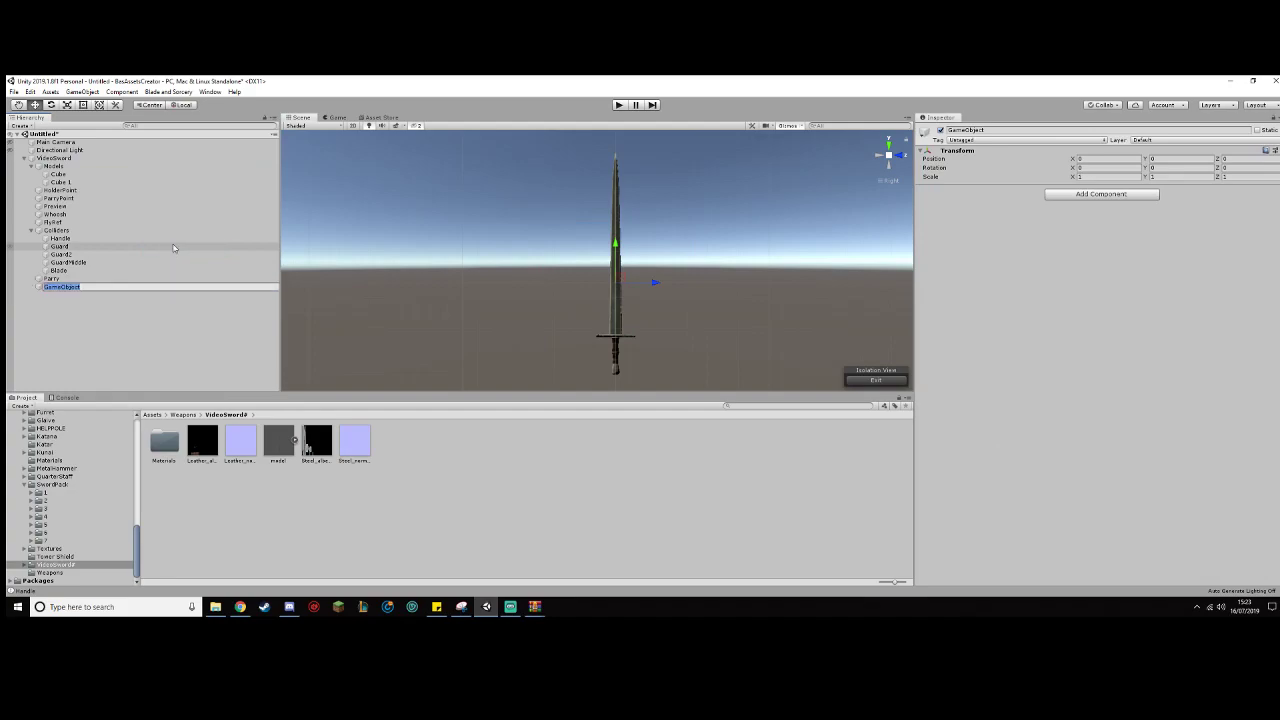
type("Handle")
key("Return")
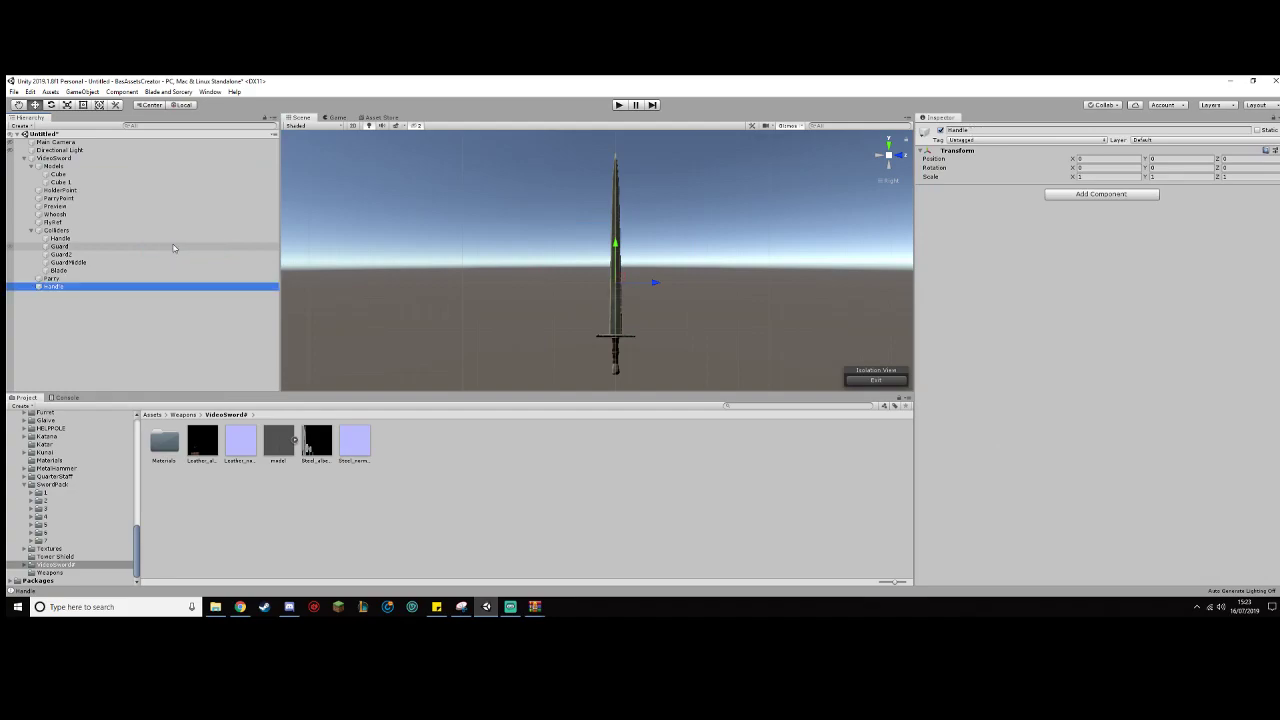
left_click(1087, 197)
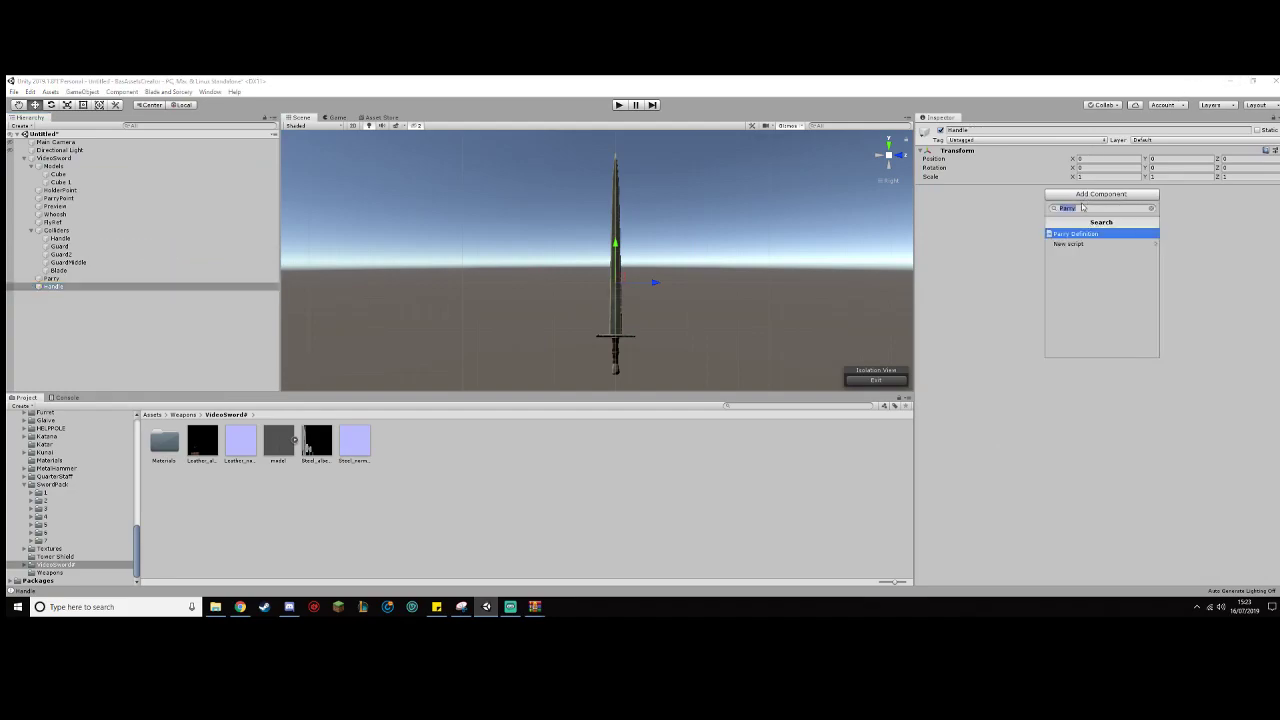
type("han")
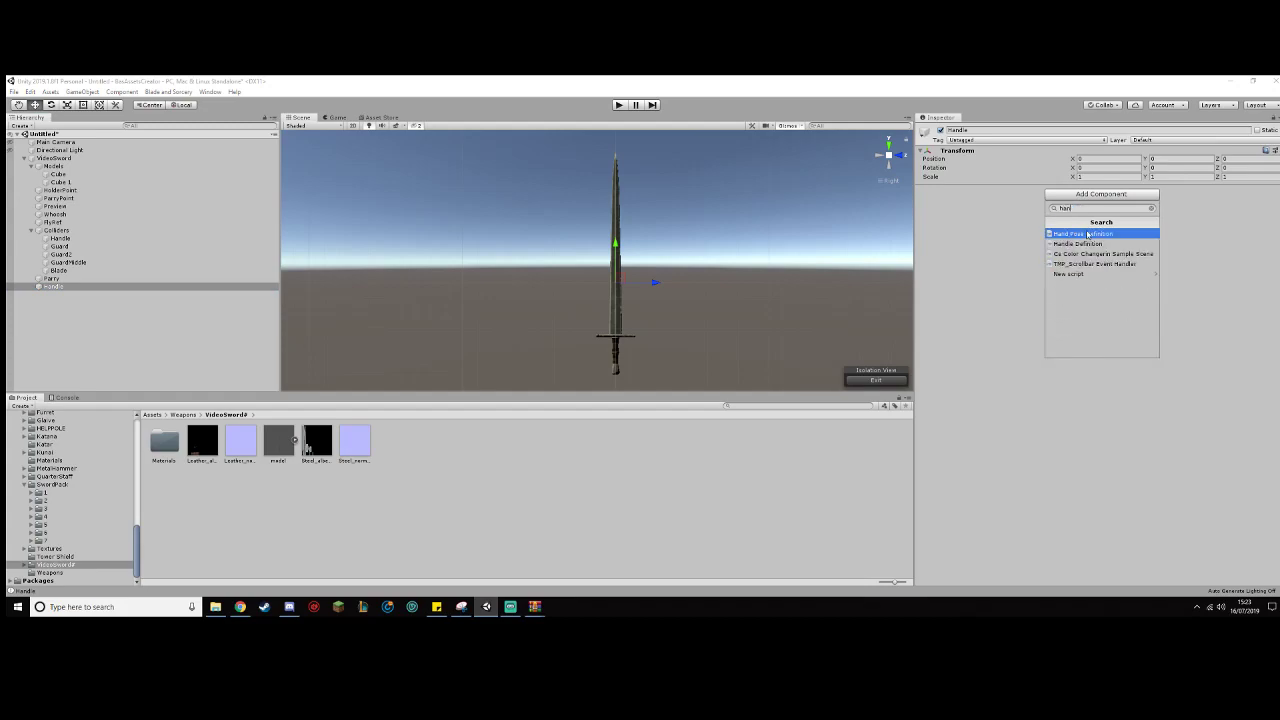
left_click(1094, 246)
Step: Move the Handle object down onto the sword's grip, just below the guard, at about Y -0.42
middle_click_drag(712, 221, 631, 168)
left_click_drag(631, 168, 628, 260)
scroll(657, 338, "up", 3)
middle_click_drag(657, 340, 657, 284)
scroll(659, 284, "up", 5)
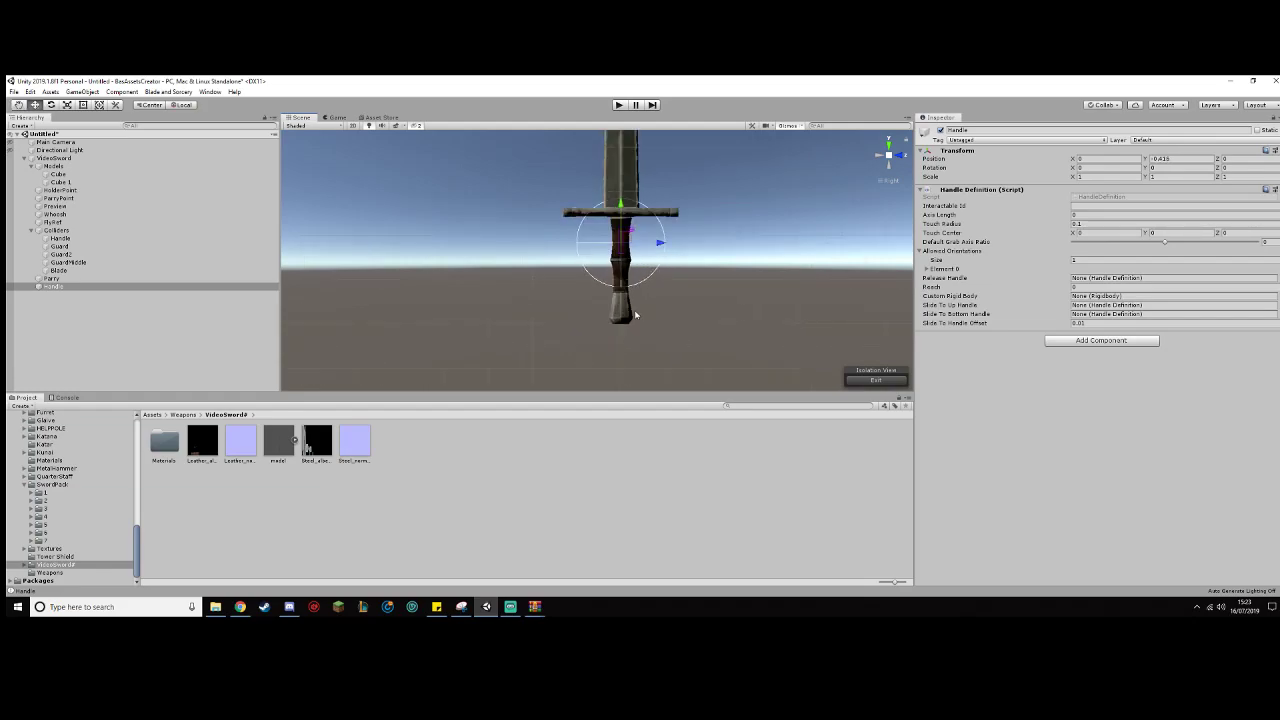
scroll(680, 302, "down", 5)
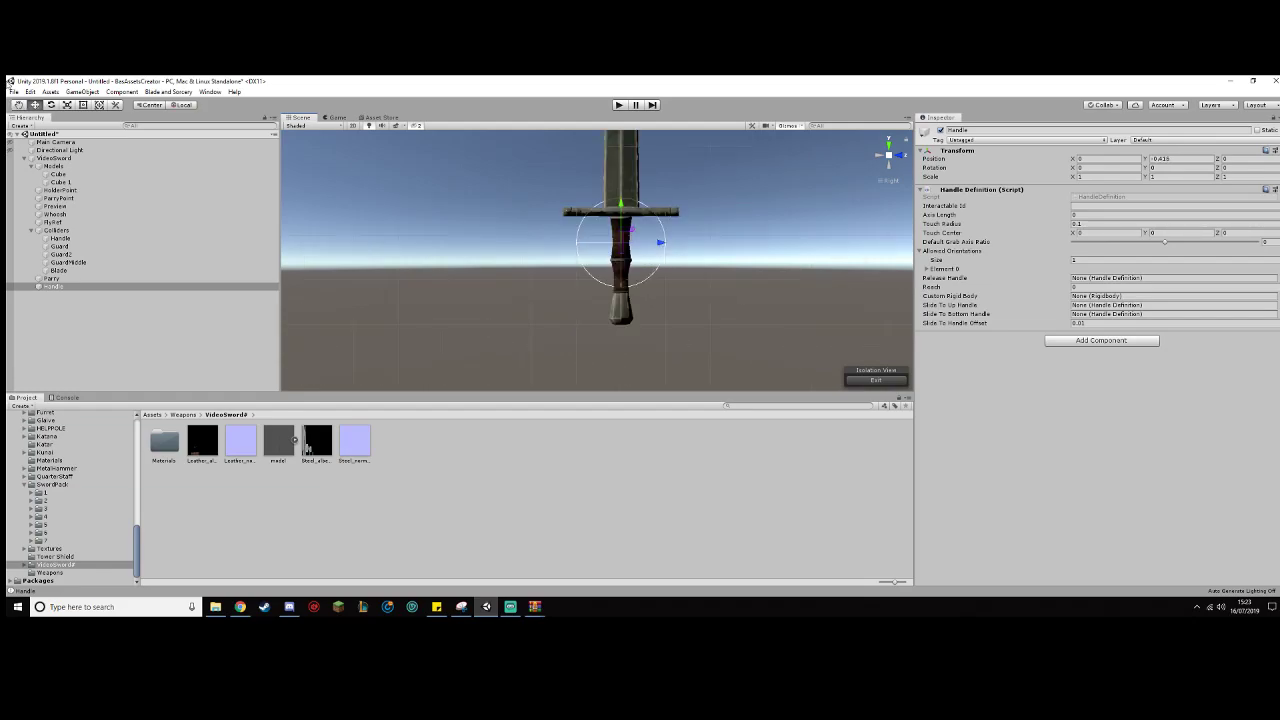
Step: Set the number of Allowed Orientations in the Handle object's Handle Definition to 4
left_click(70, 159)
double_click(82, 161)
middle_click_drag(572, 333, 582, 266)
scroll(594, 280, "up", 10)
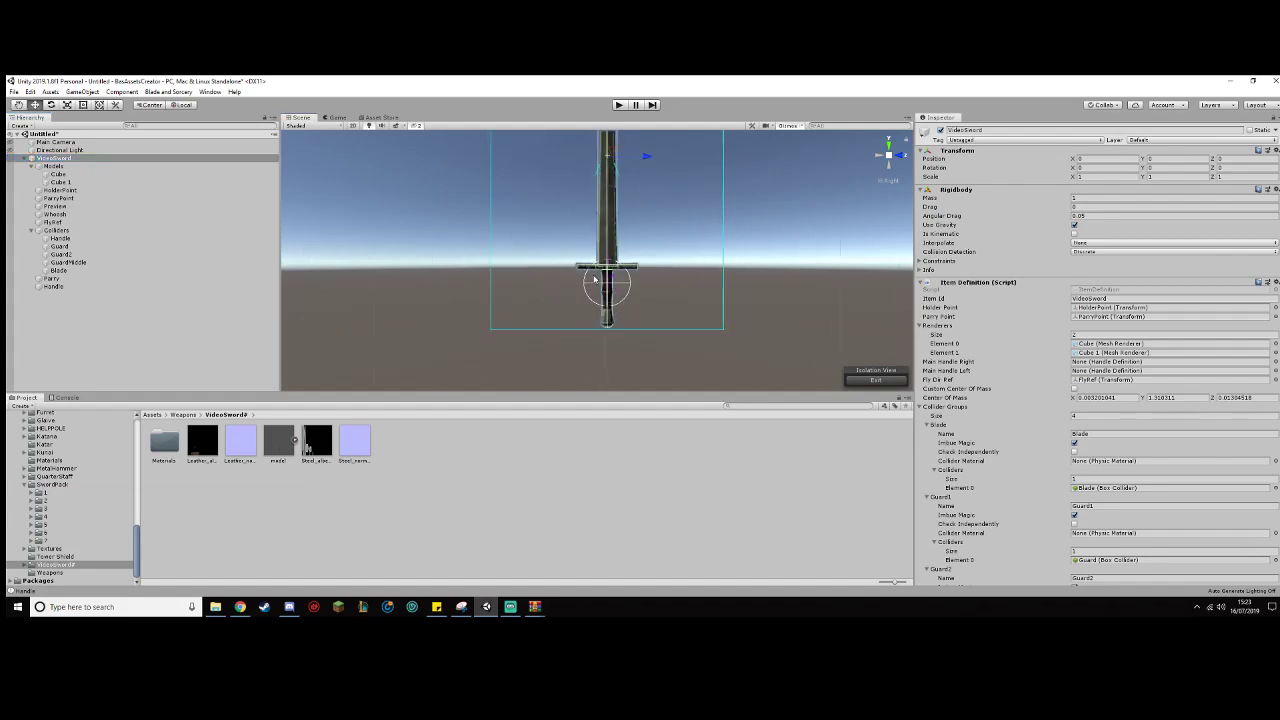
scroll(612, 303, "up", 5)
middle_click_drag(643, 329, 610, 290)
scroll(605, 277, "up", 11)
double_click(52, 286)
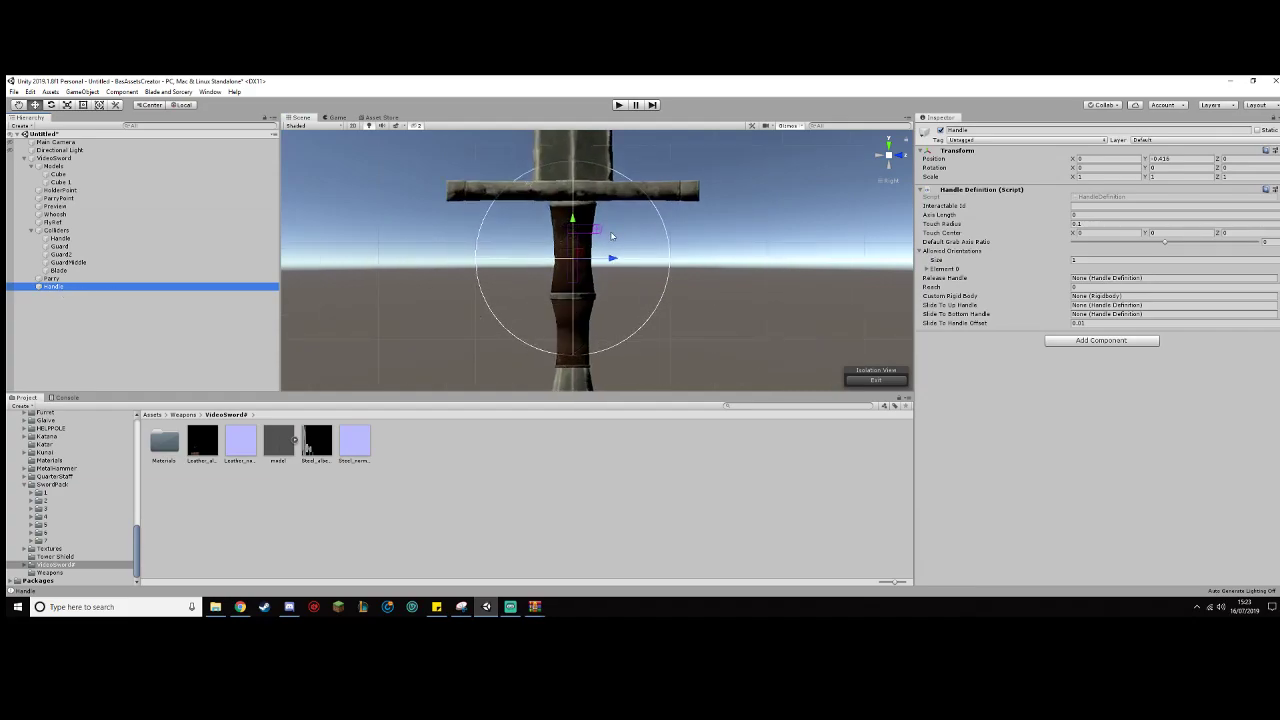
left_click(1090, 261)
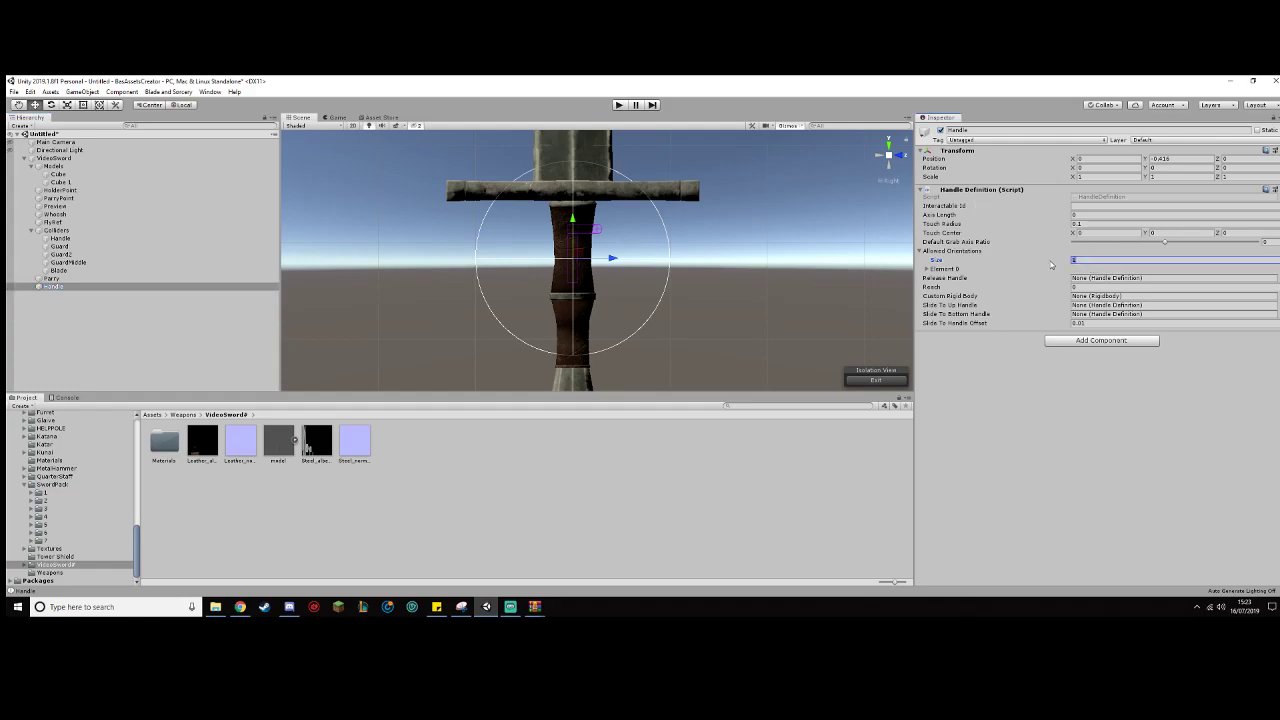
key("Return")
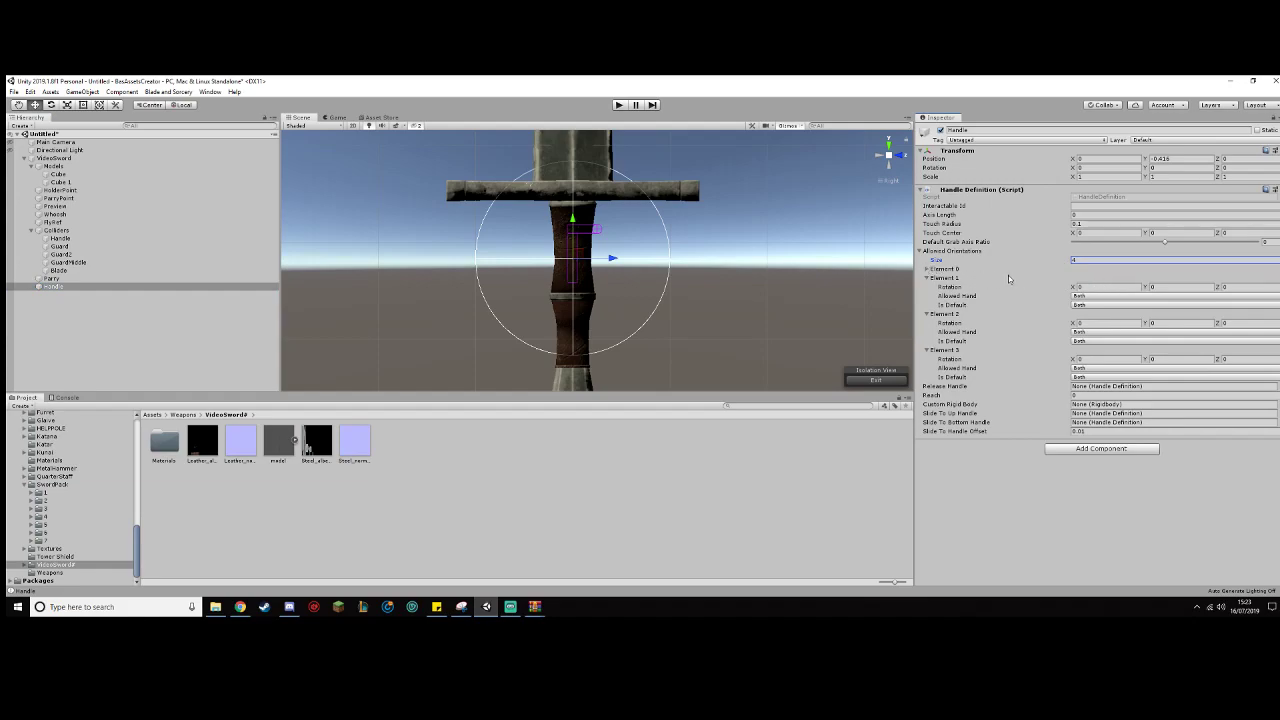
Step: Set Is Default to None for allowed orientation Elements 1, 2 and 3 of the handle
left_click(1106, 308)
left_click(1090, 314)
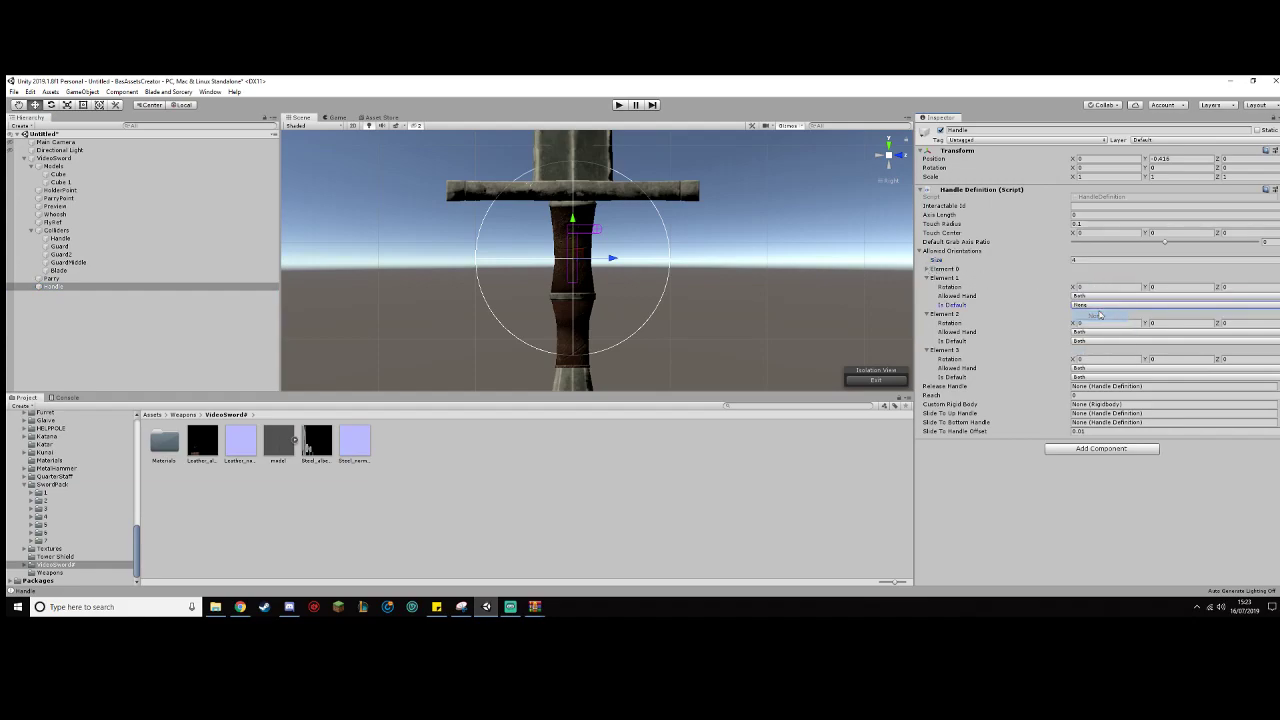
left_click(1093, 341)
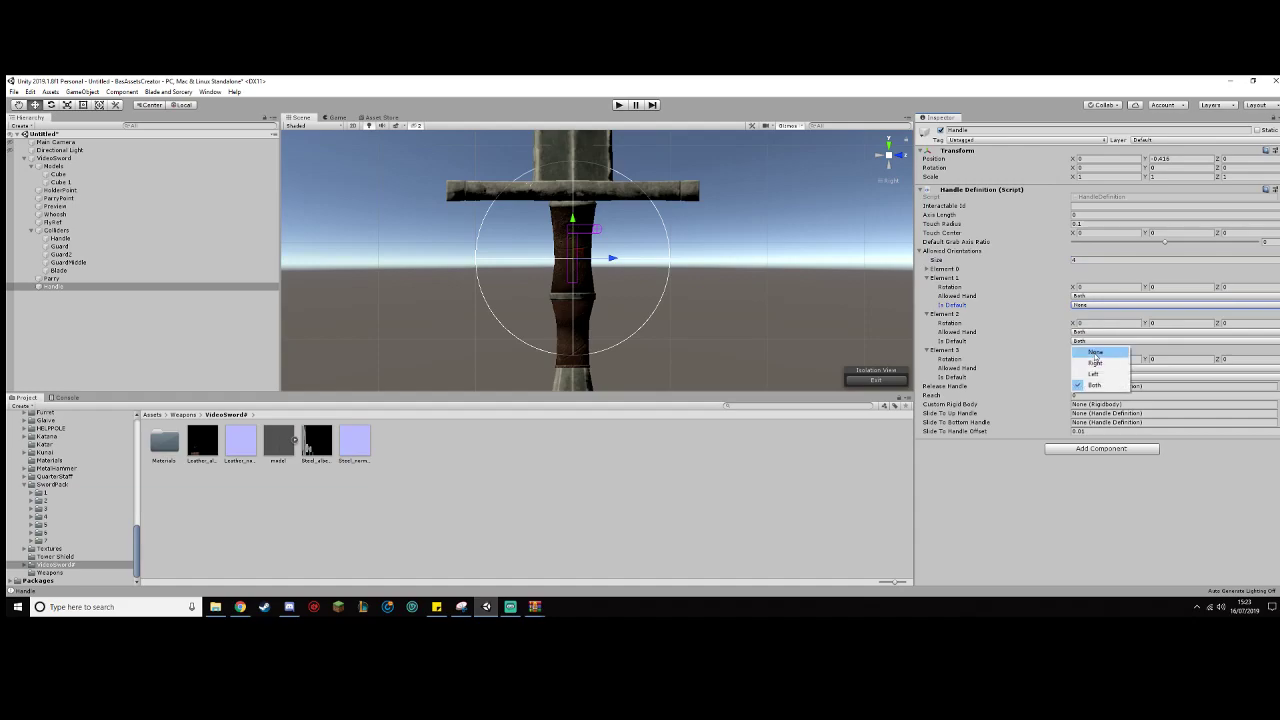
left_click(1096, 354)
left_click(1100, 377)
left_click(1108, 385)
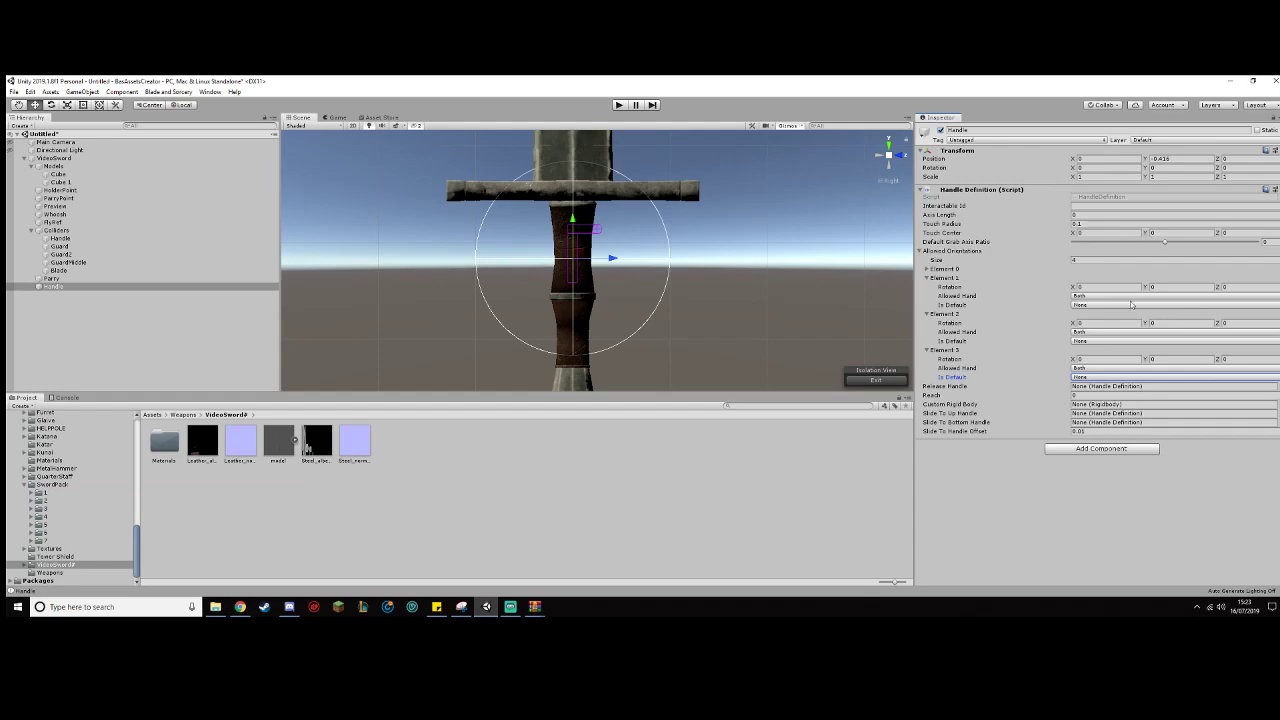
Step: Set the allowed orientation rotations to Y 180 for Element 1, Z 180 for Element 2, and Y 180, Z 180 for Element 3
left_click(1165, 286)
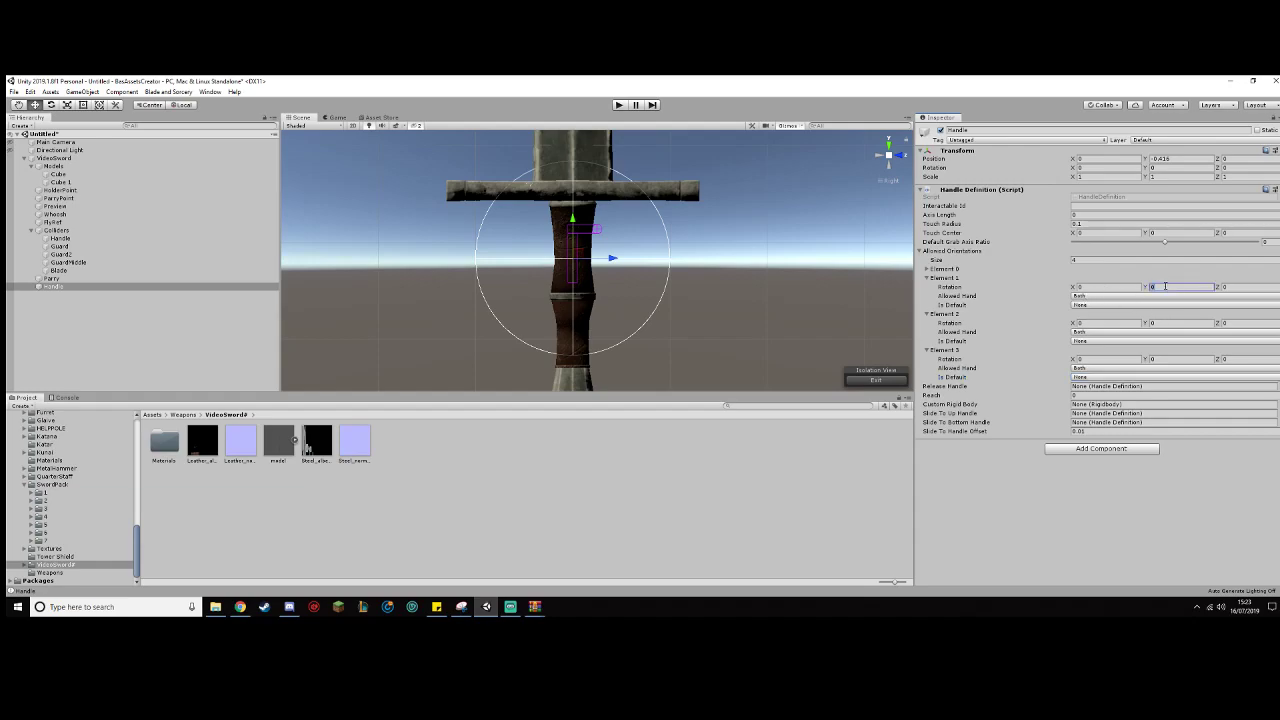
type("180")
left_click(1257, 324)
type("180")
left_click(1196, 357)
type("180")
key("Tab")
scroll(590, 302, "up", 2)
scroll(593, 314, "down", 3)
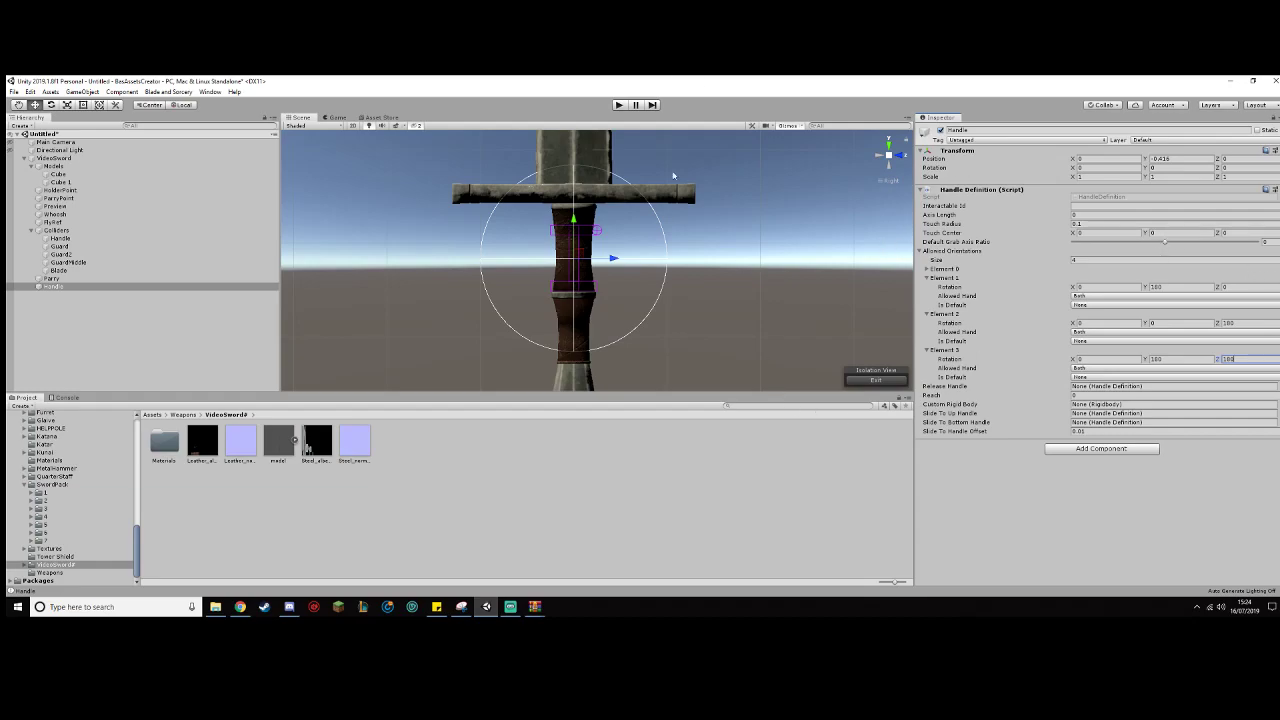
scroll(719, 302, "down", 5)
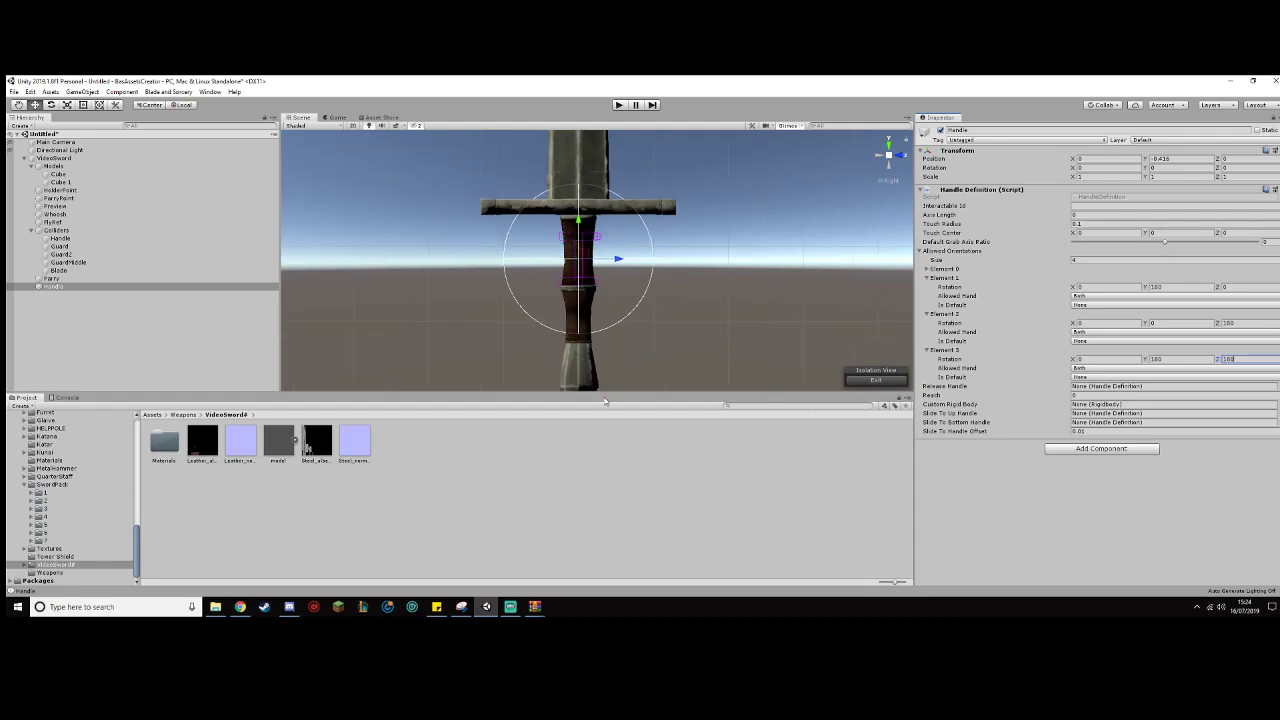
Step: Set the handle's Reach to 1.25 so its circle extends to the tip of the blade
left_click(1110, 395)
scroll(768, 246, "down", 5)
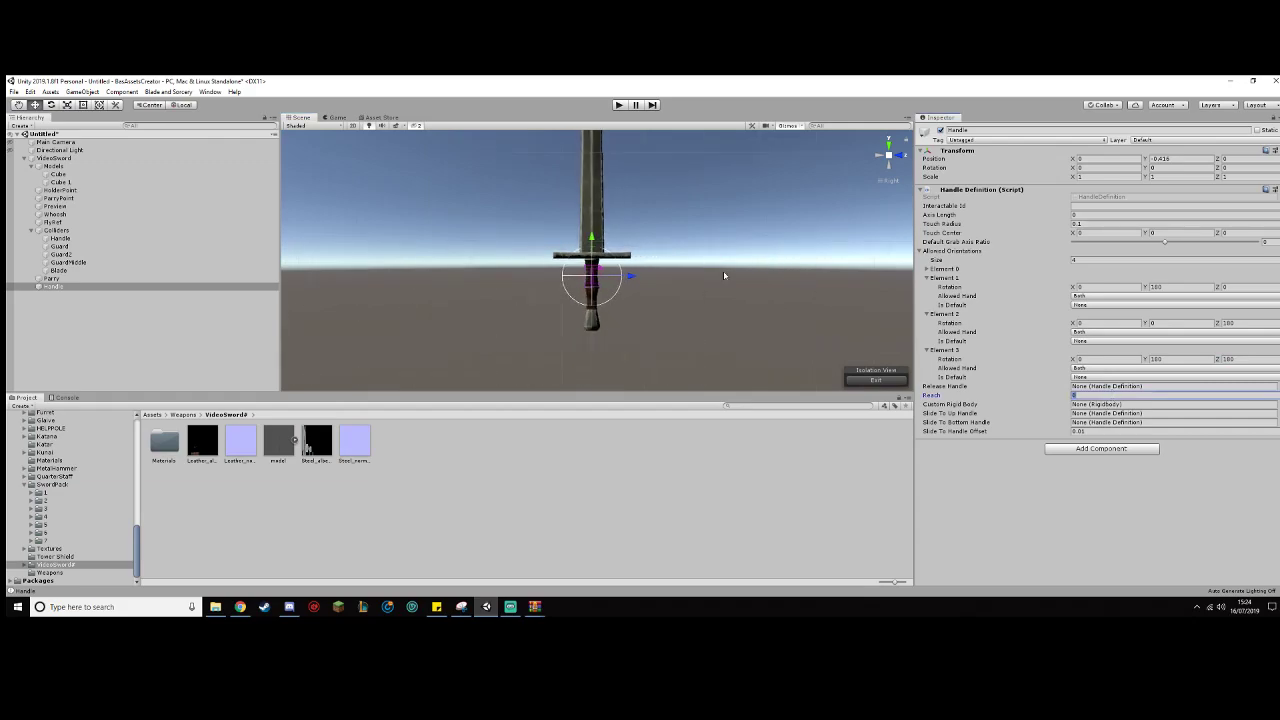
middle_click_drag(706, 247, 704, 314)
scroll(702, 288, "down", 5)
middle_click_drag(653, 253, 661, 281)
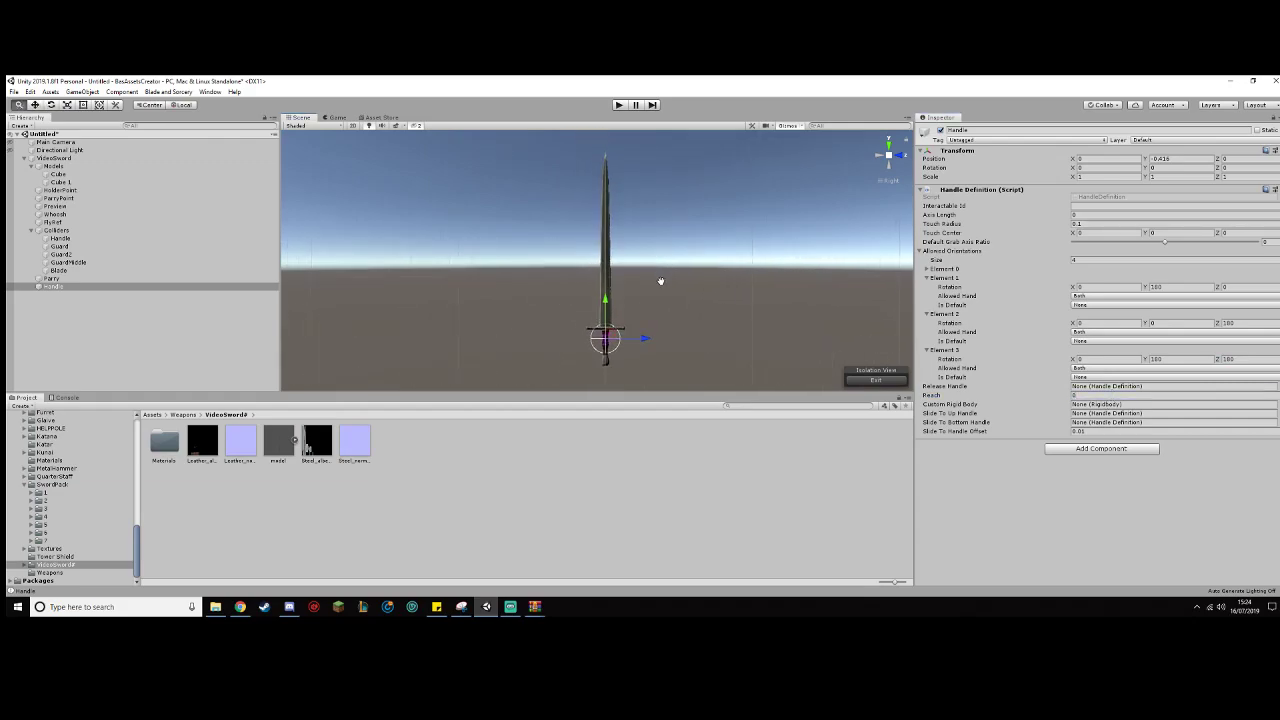
left_click(1086, 396)
type("0.2")
key("BackSpace")
type("6")
key("BackSpace")
type("7")
key("BackSpace")
type("9")
key("BackSpace")
key("BackSpace")
key("BackSpace")
type("1")
key("BackSpace")
type("2")
key("BackSpace")
type("1.6")
key("BackSpace")
type("5")
key("BackSpace")
type("4")
key("BackSpace")
type("2")
key("BackSpace")
type("3")
key("BackSpace")
type("25")
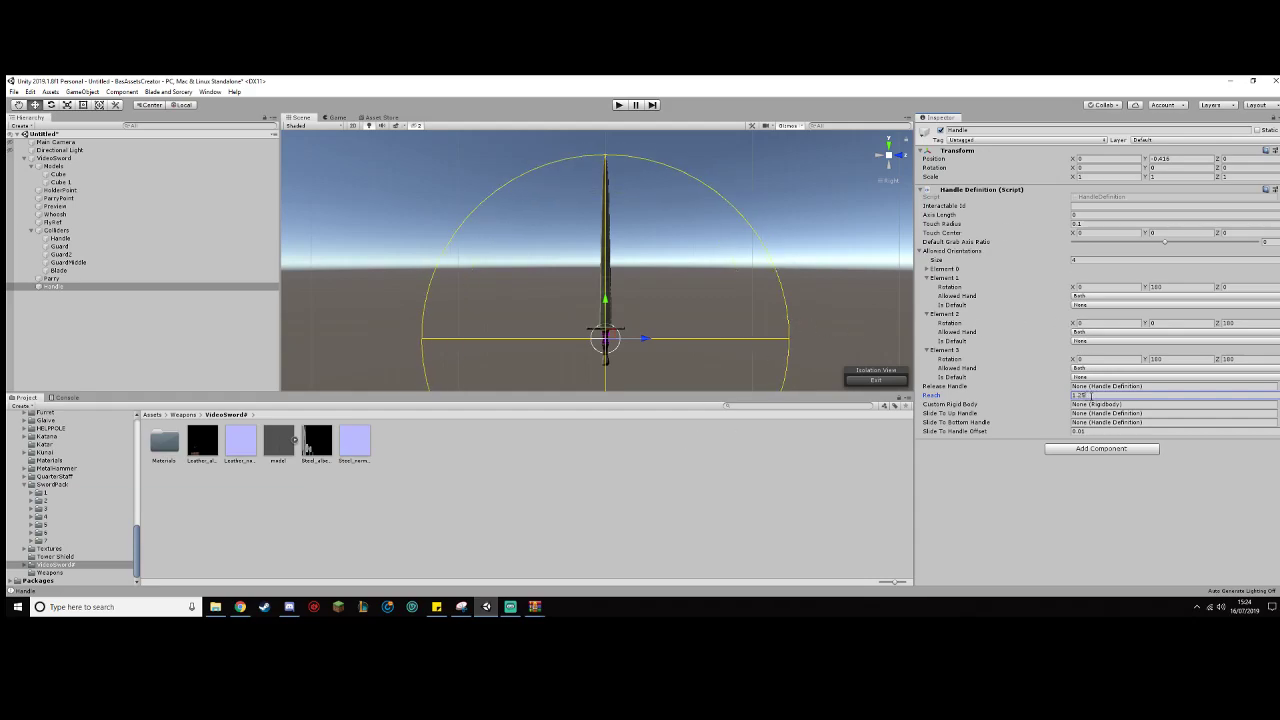
Step: Set the handle's Axis Length to 0.1 and lower the Handle object along the grip to about Y -0.433
scroll(604, 318, "up", 8)
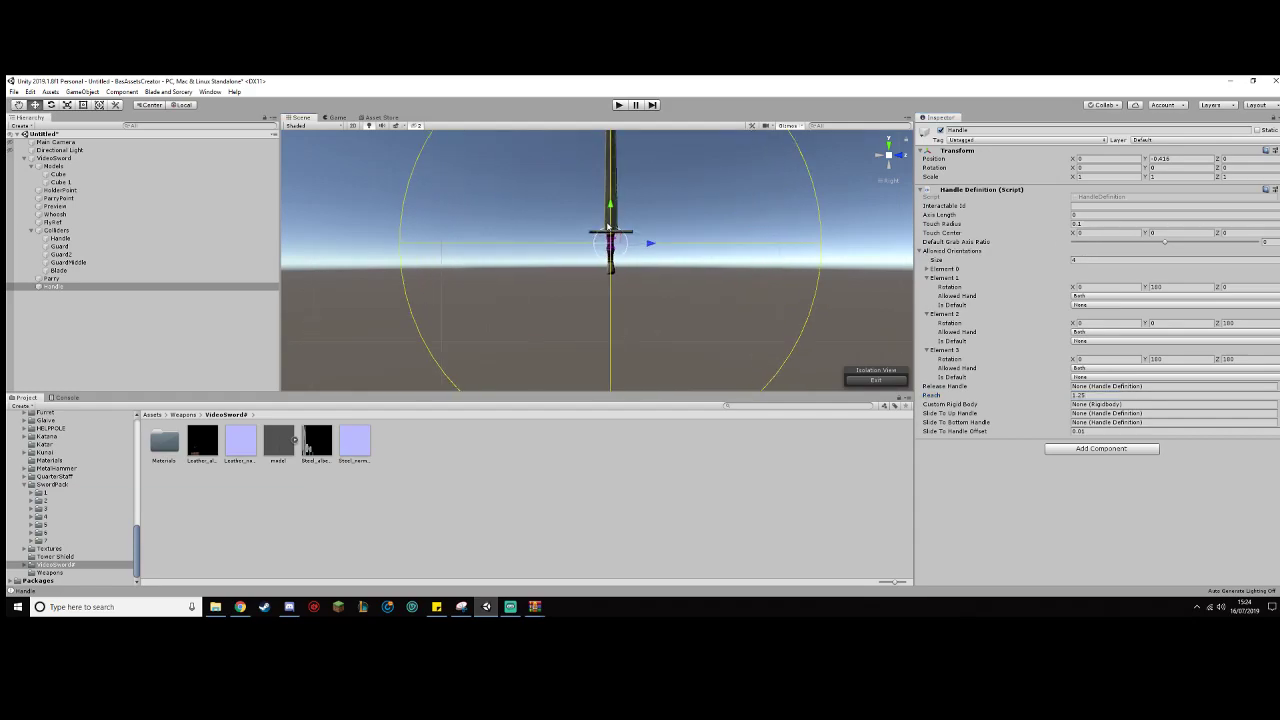
scroll(629, 284, "up", 5)
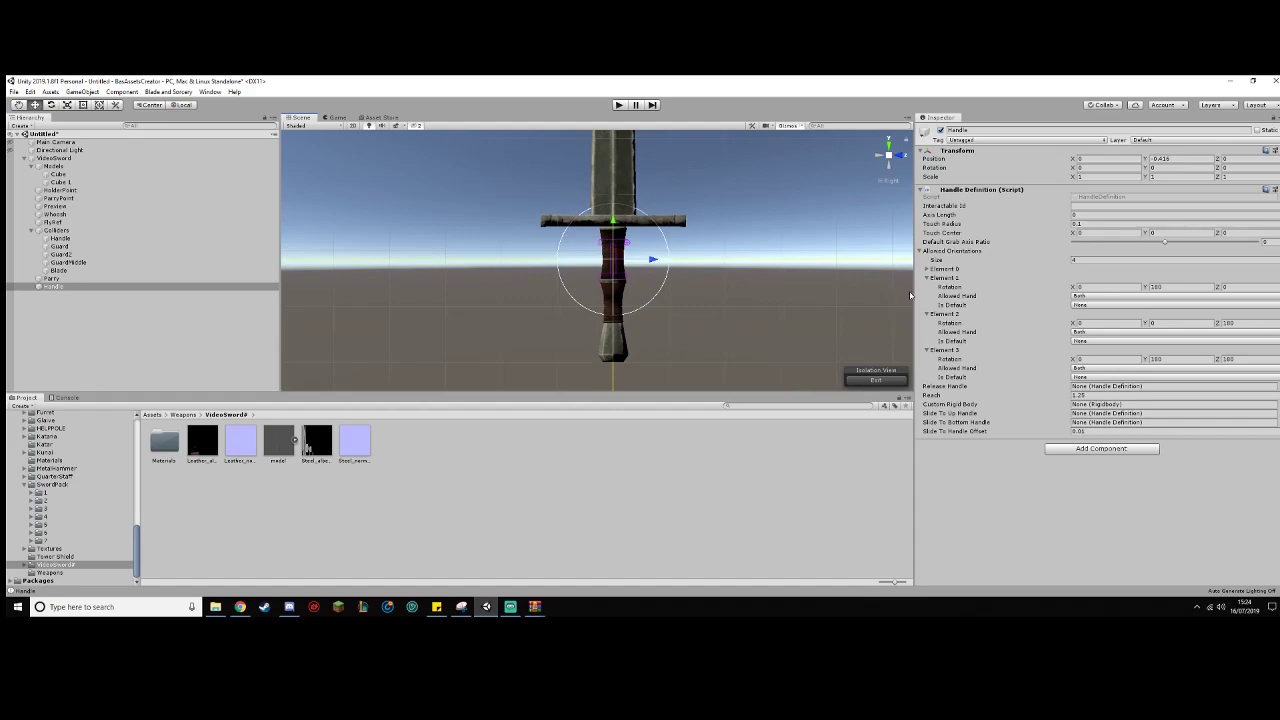
left_click(1087, 215)
type("0.1")
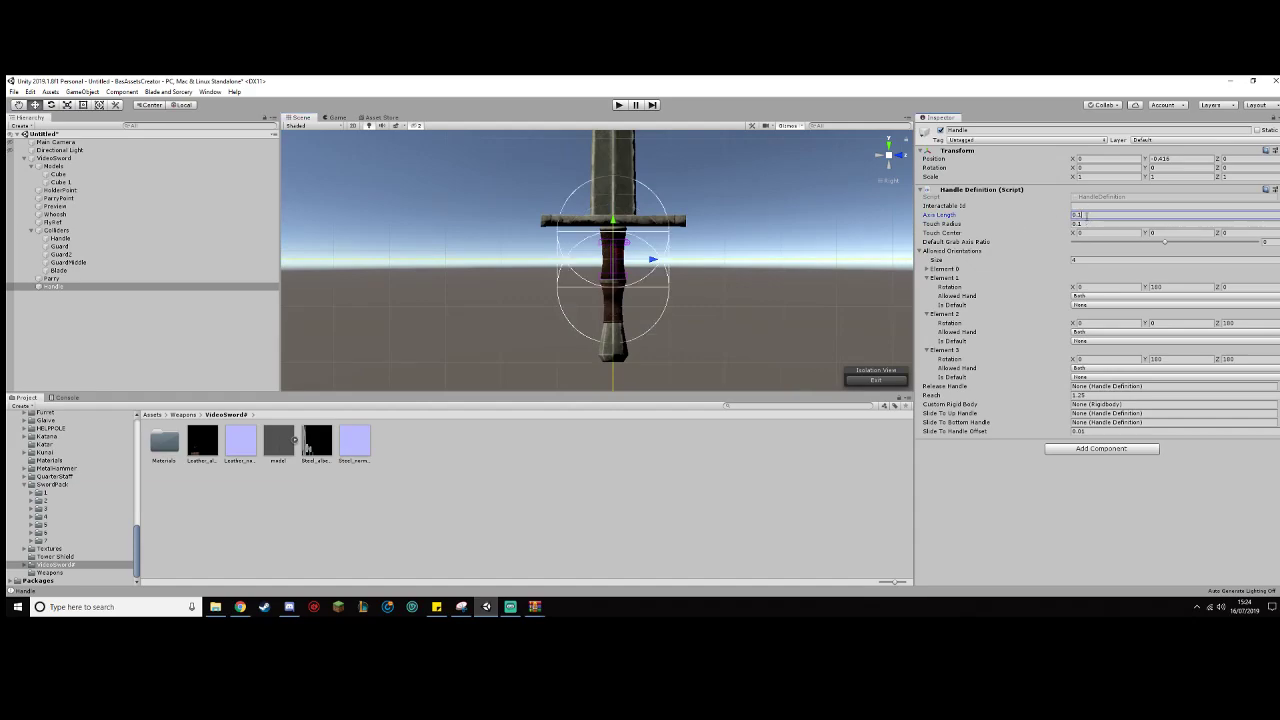
key("Return")
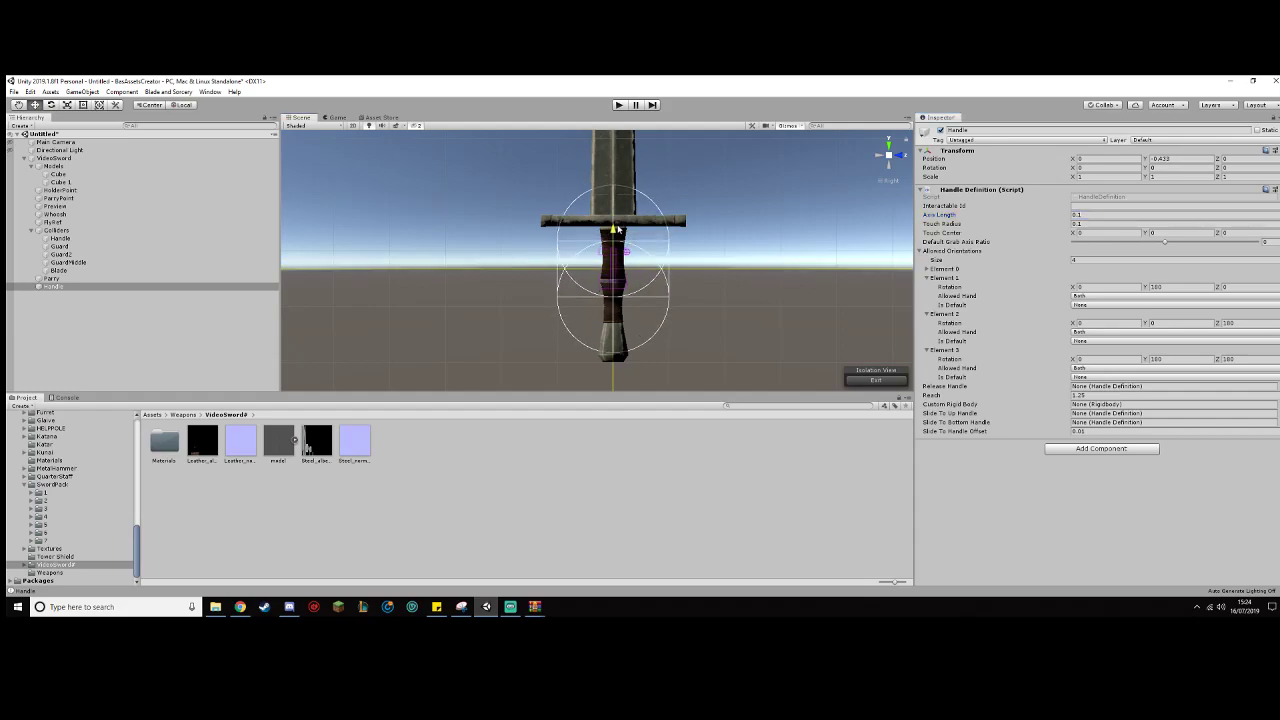
Step: Adjust the Default Grab Axis Ratio of the Handle Definition
left_click_drag(1166, 242, 1074, 242)
type("1")
left_click_drag(1025, 206, 1211, 186)
Step: Create an empty child object under VideoSword and name it Slash
right_click(131, 165)
left_click(165, 251)
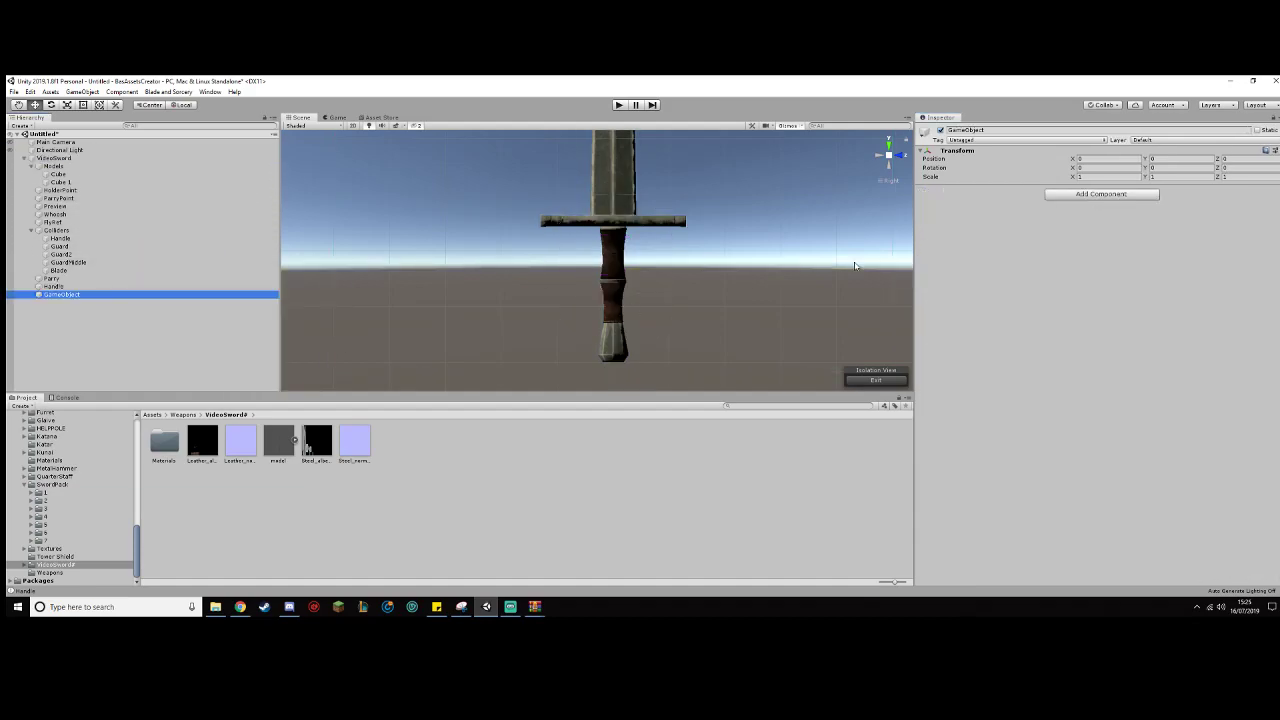
scroll(622, 166, "down", 2)
middle_click_drag(607, 172, 610, 315)
scroll(612, 289, "down", 7)
mouse_move(610, 315)
left_mouse_down("alt")
mouse_move(597, 297)
mouse_move(603, 323)
left_mouse_up("alt")
left_click(1121, 196)
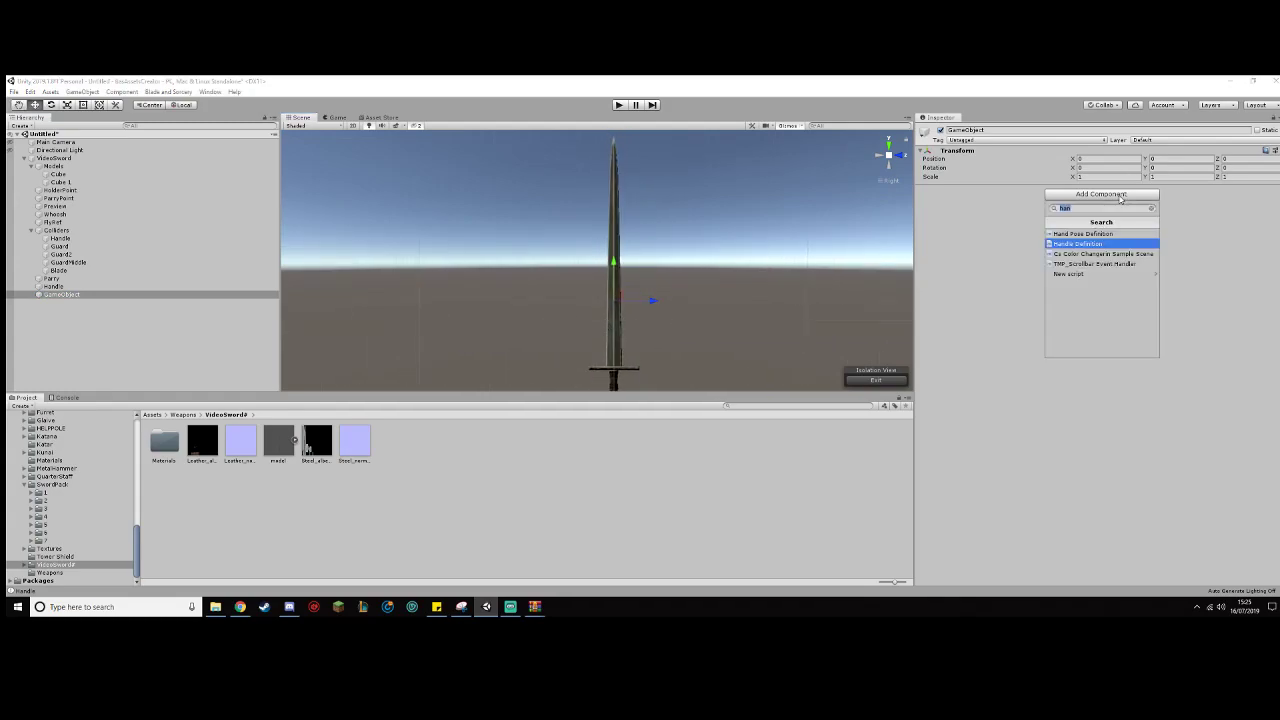
left_click(145, 295)
left_click(145, 296)
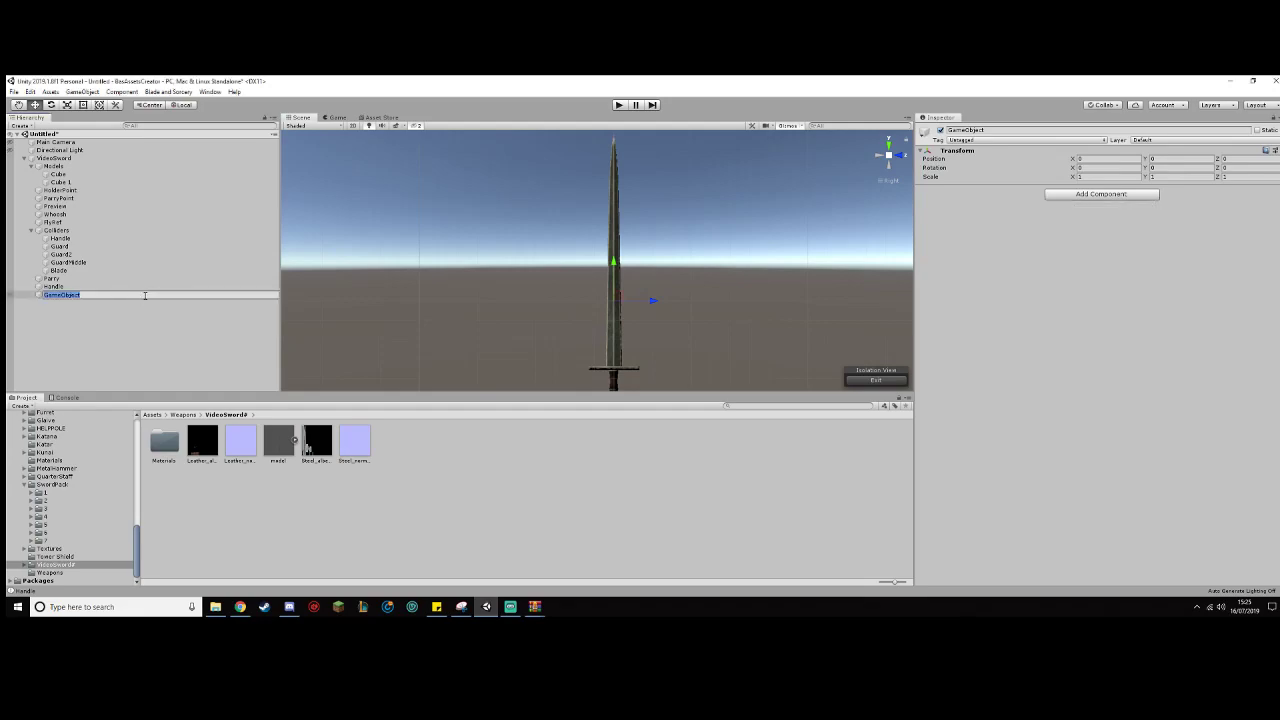
type("Slash")
key("Return")
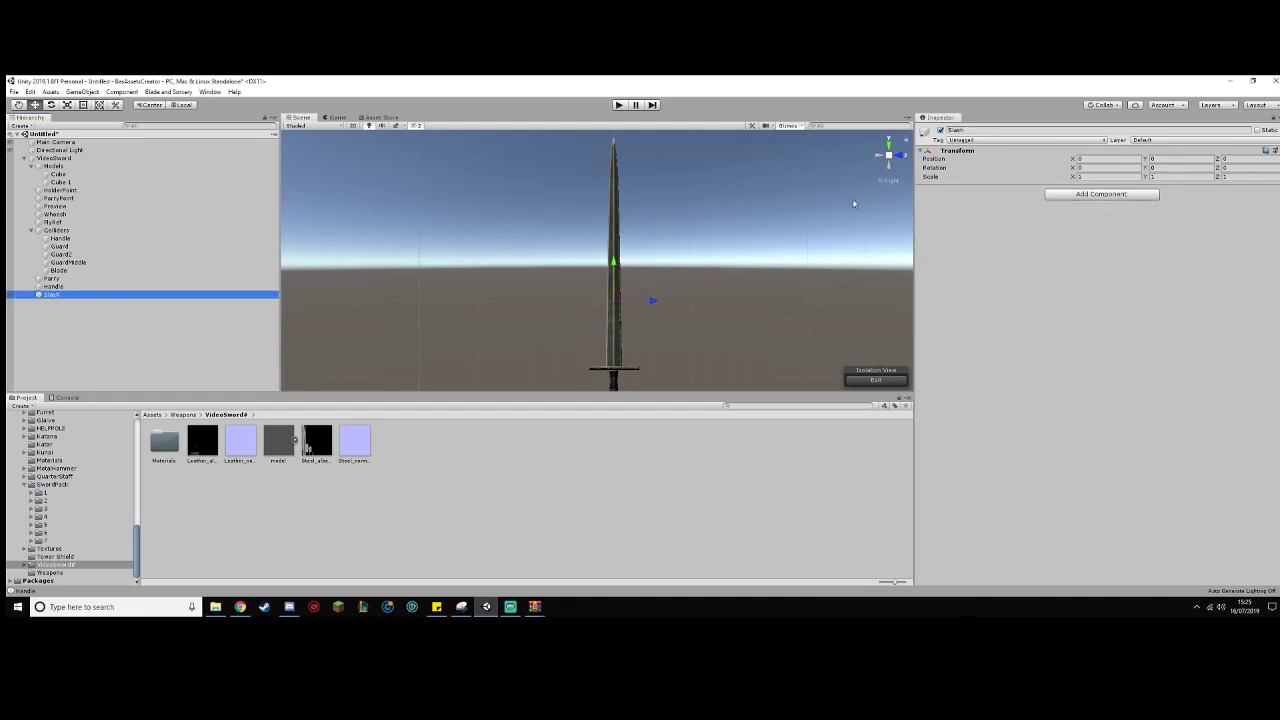
Step: Add the Damager Definition component to Slash and set both Penetration Length and Penetration Depth to 1
left_click(1086, 195)
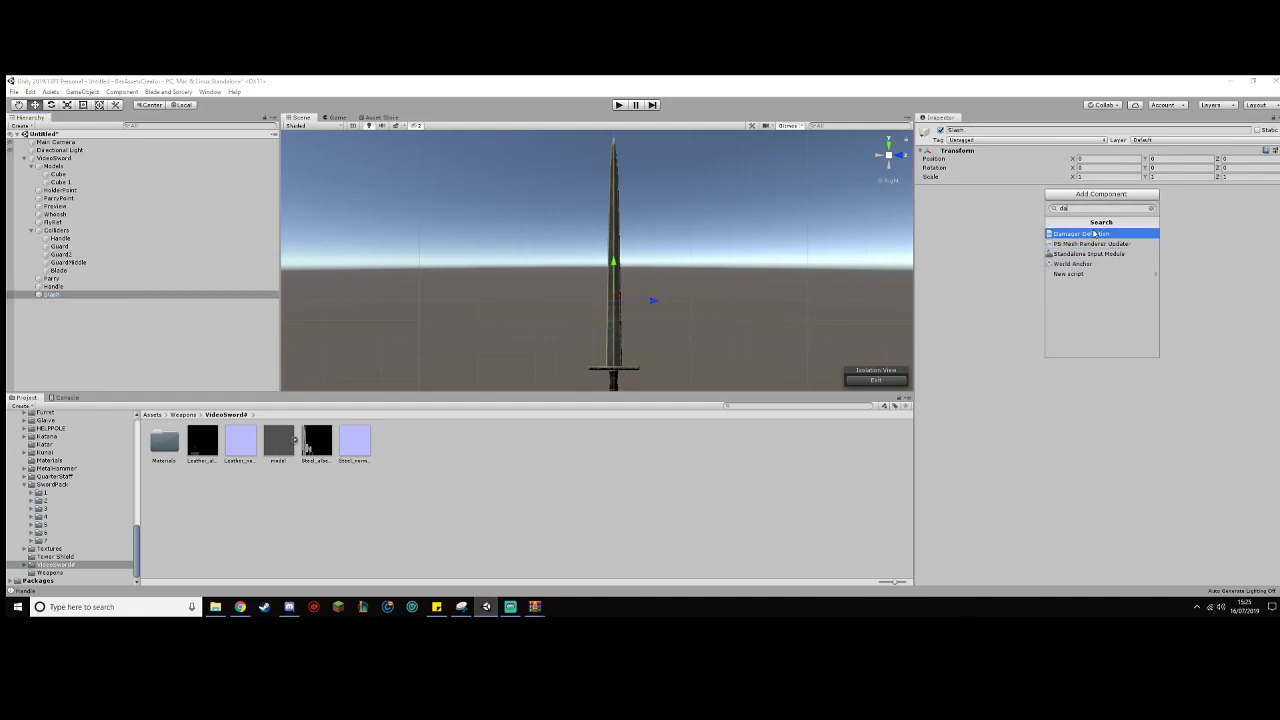
left_click(1093, 231)
left_click(1100, 224)
type("1")
key("Tab")
type("5")
Step: Set Slash's Penetration Length to 1.2 and position the object on the blade's centre line at about Y 0.25, Z -0.002
left_click_drag(649, 302, 563, 222)
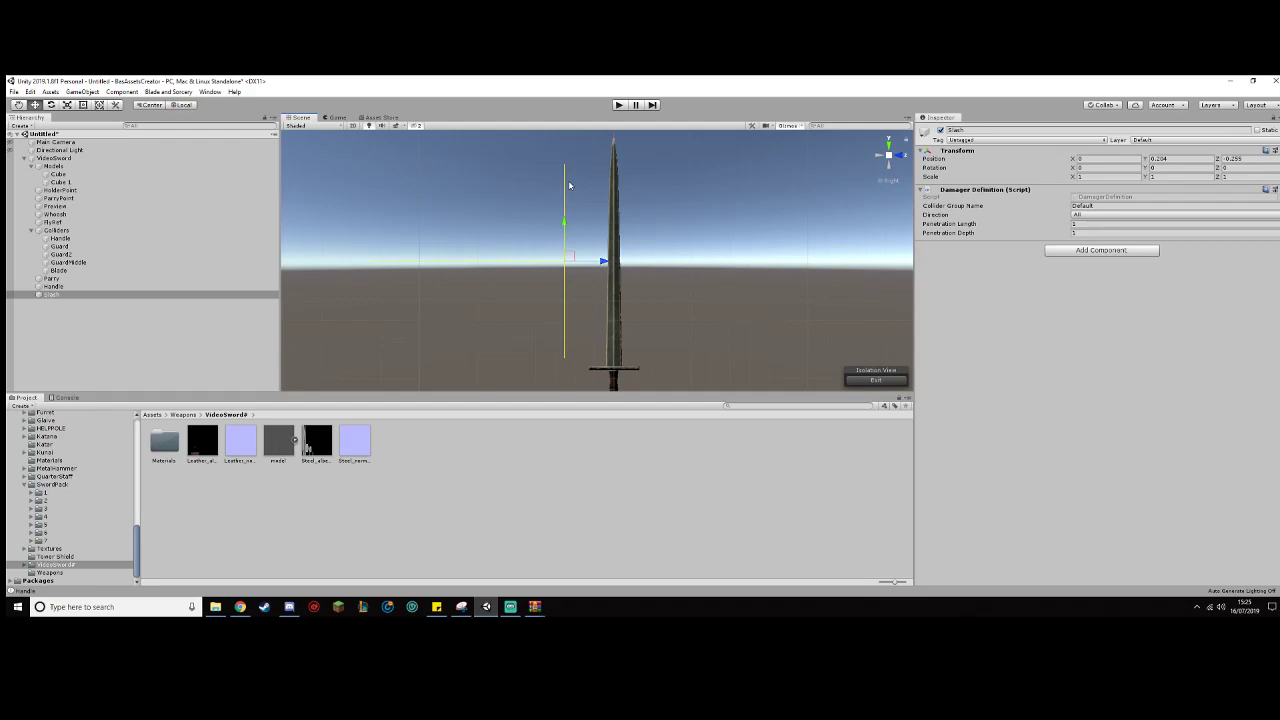
left_click(1098, 224)
type("1.5")
key("BackSpace")
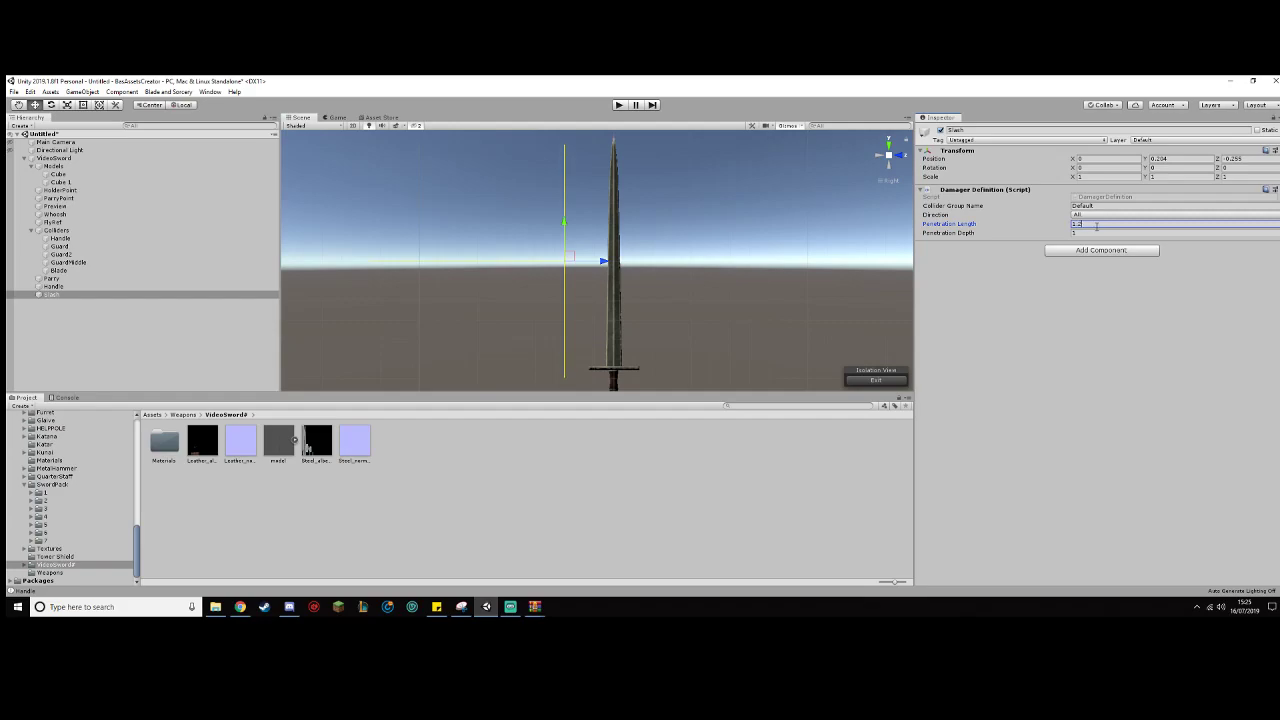
left_click_drag(564, 221, 562, 211)
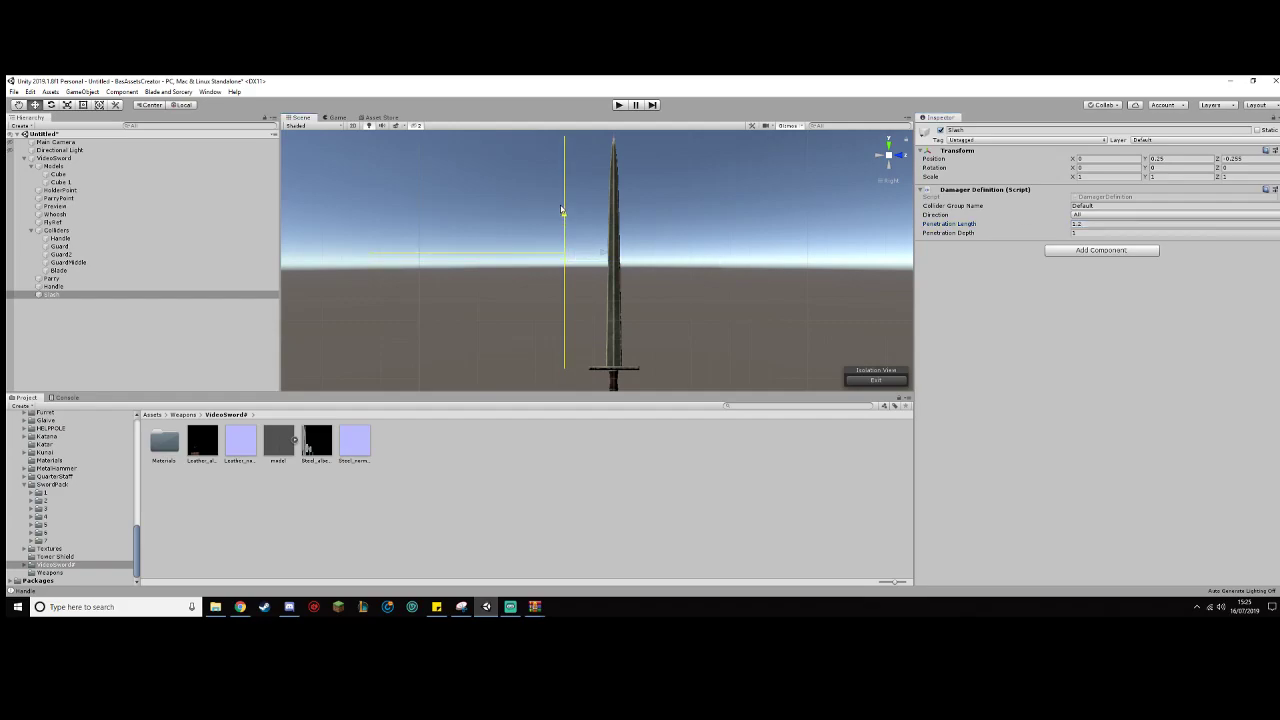
left_click_drag(608, 262, 650, 265)
left_click_drag(651, 265, 651, 265)
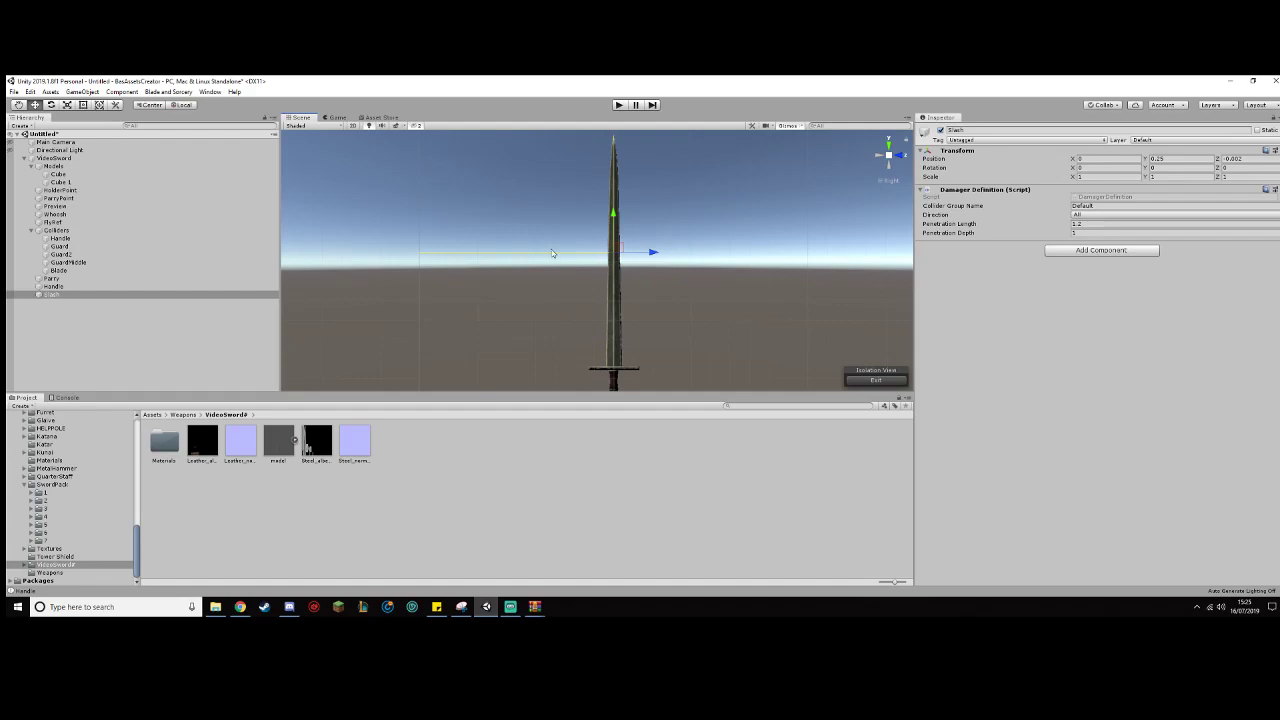
Step: Set the Penetration Depth of the Slash damager to 0.003
left_click(1100, 233)
type("0.03")
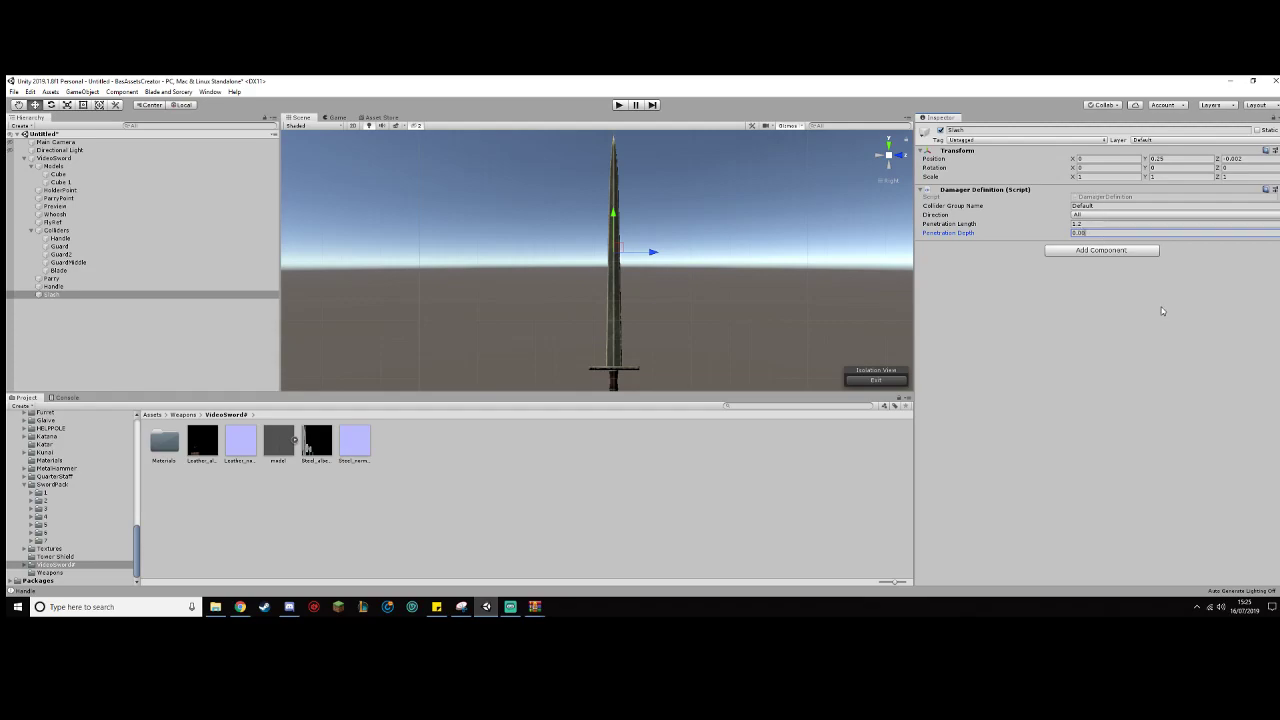
left_click(1105, 307)
scroll(701, 288, "up", 9)
scroll(705, 305, "down", 6)
scroll(709, 338, "down", 4)
scroll(715, 315, "up", 2)
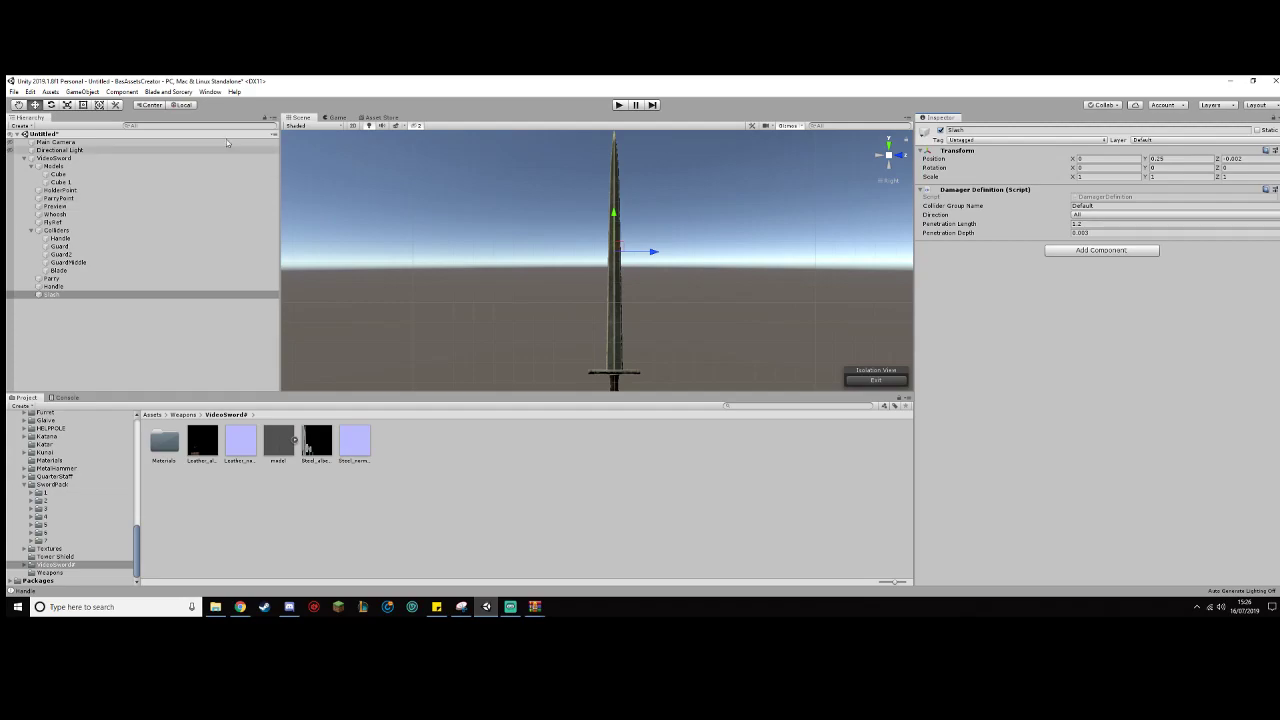
Step: Duplicate the Slash object and rename the copy Pierce
left_click(87, 293)
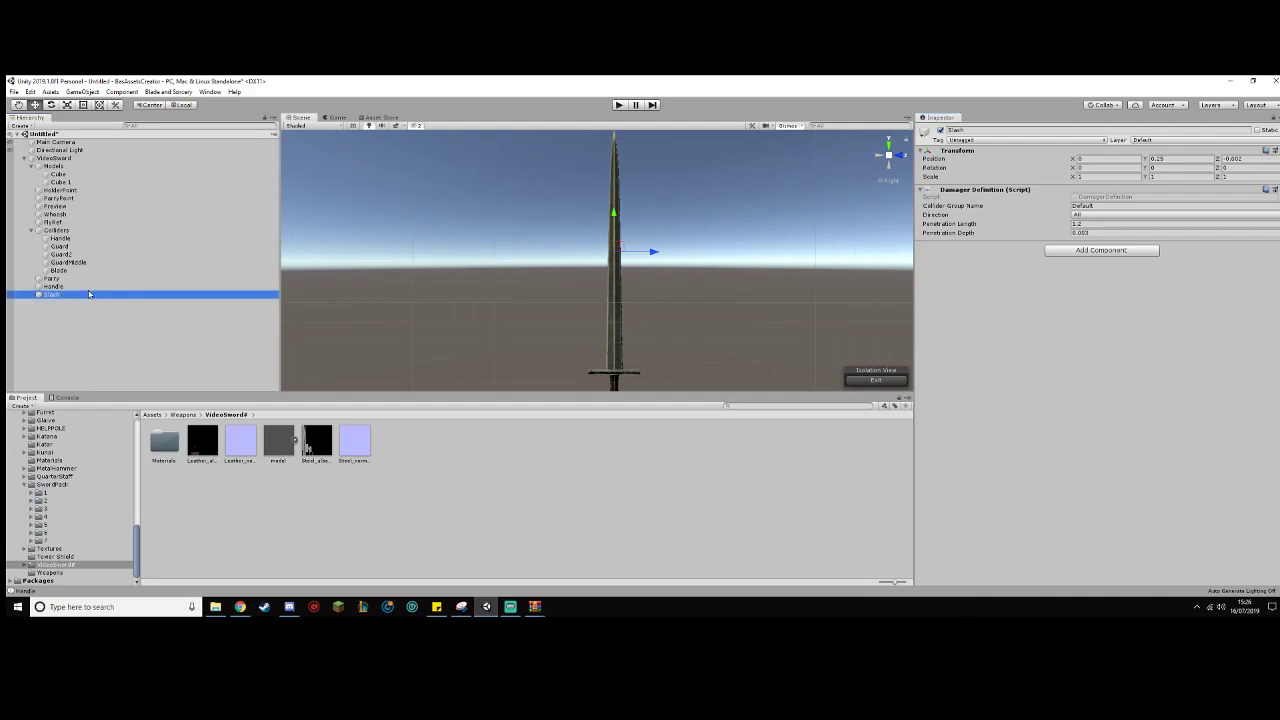
key("ctrl+d")
key("F2")
type("Hierce")
key("Return")
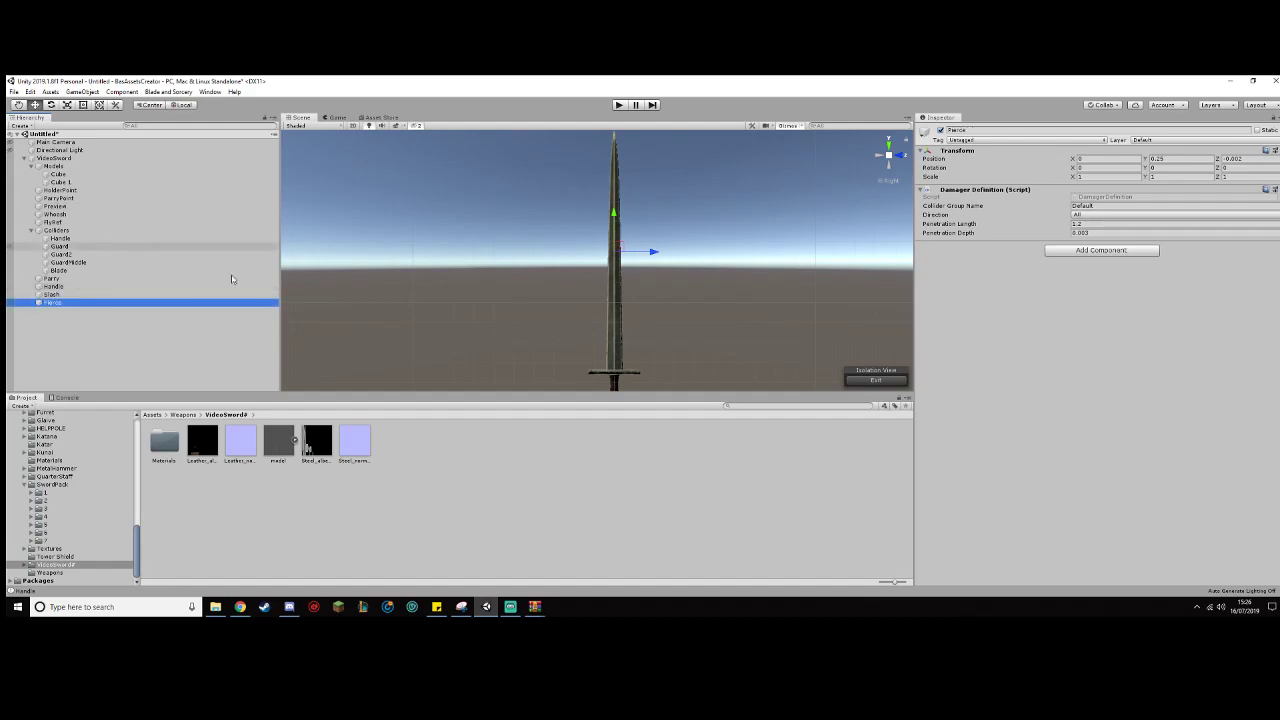
Step: Move Pierce out beside the blade to about Z -0.366 and set its Penetration Length and Penetration Depth to 1
left_click(623, 253)
left_click_drag(623, 253, 553, 253)
left_click(1092, 234)
type("1")
left_click(1092, 225)
type("1")
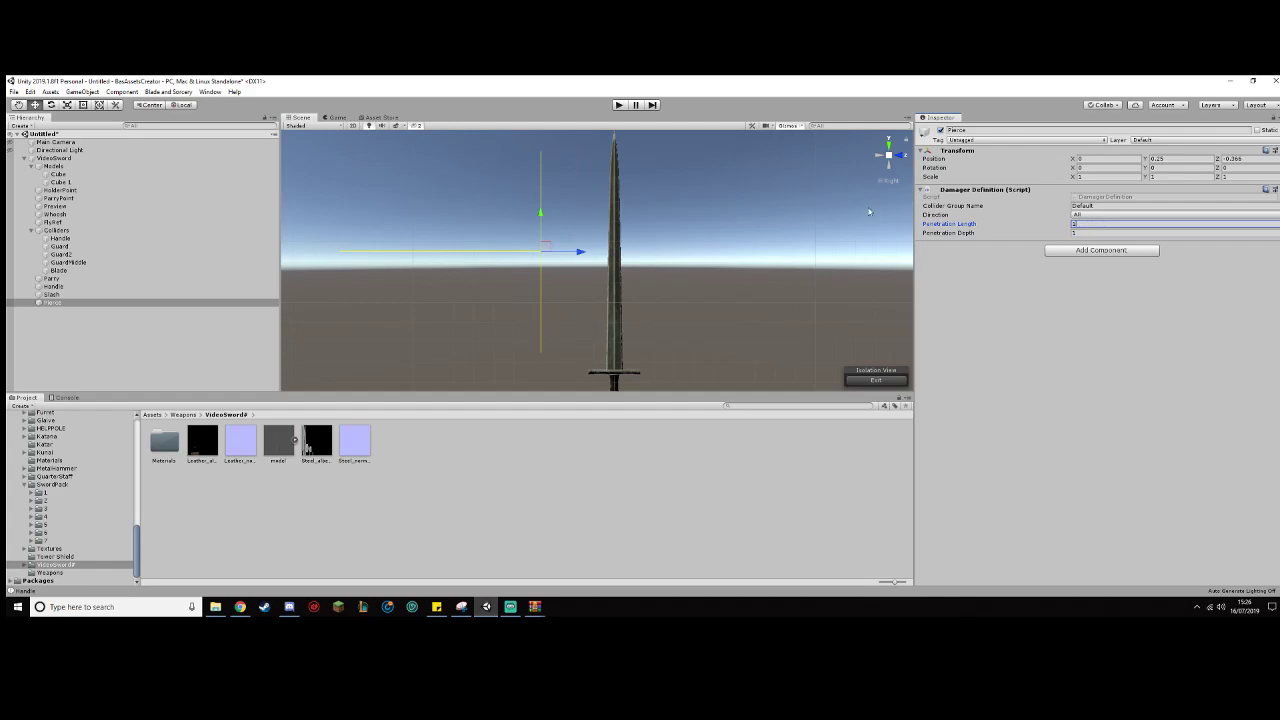
left_click(1156, 168)
type("90")
left_click(1263, 170)
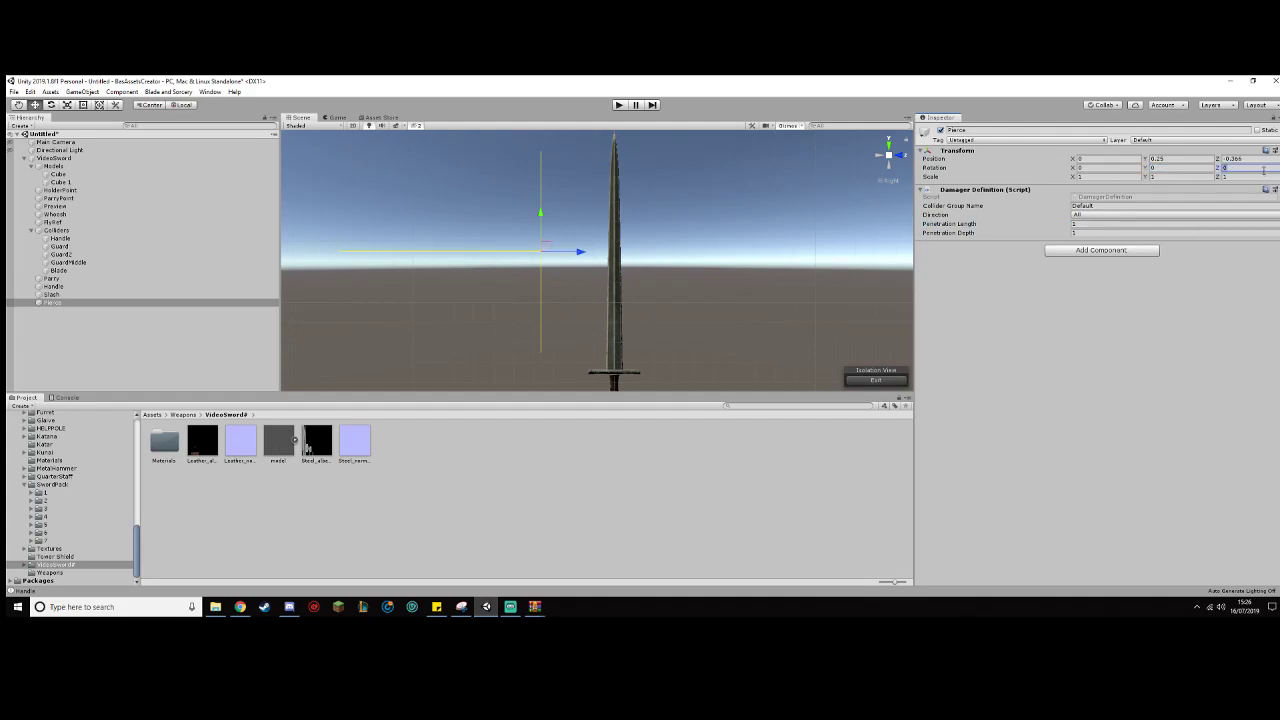
type("90")
Step: Set the Pierce object's X rotation to -90 so its forward axis points up towards the blade tip
left_click(1134, 170)
type("5")
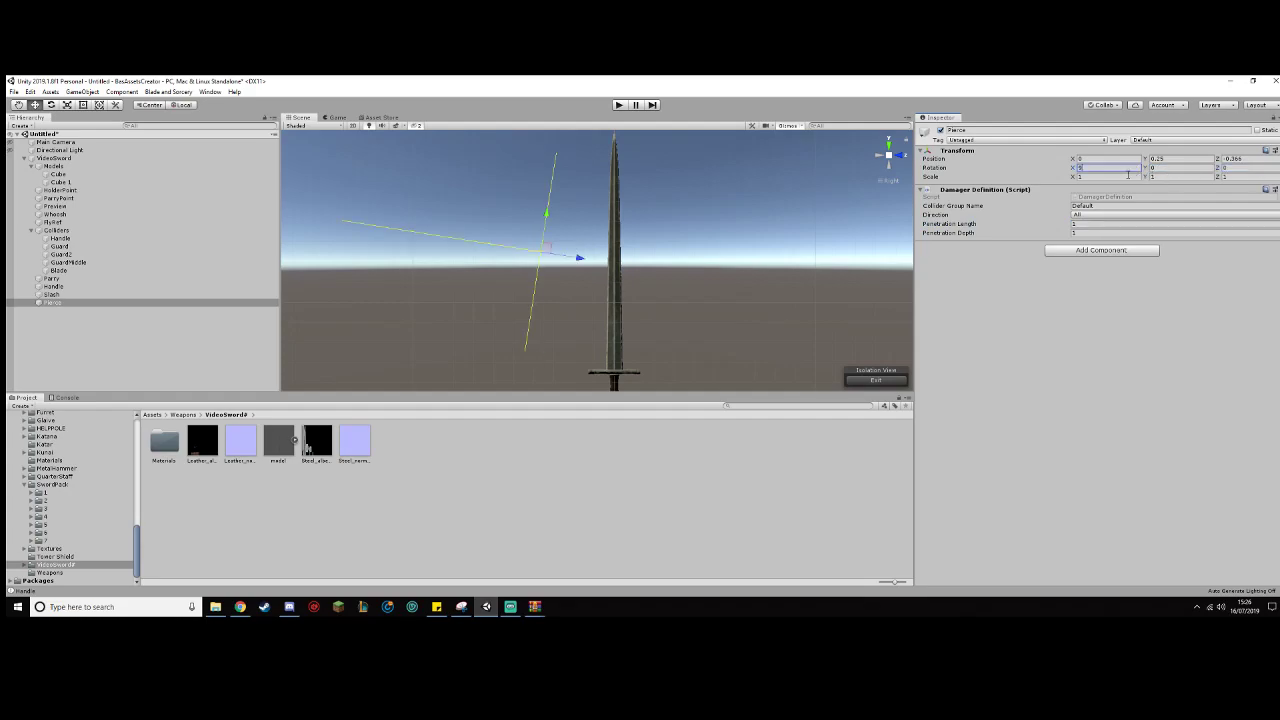
key("BackSpace")
type("-90")
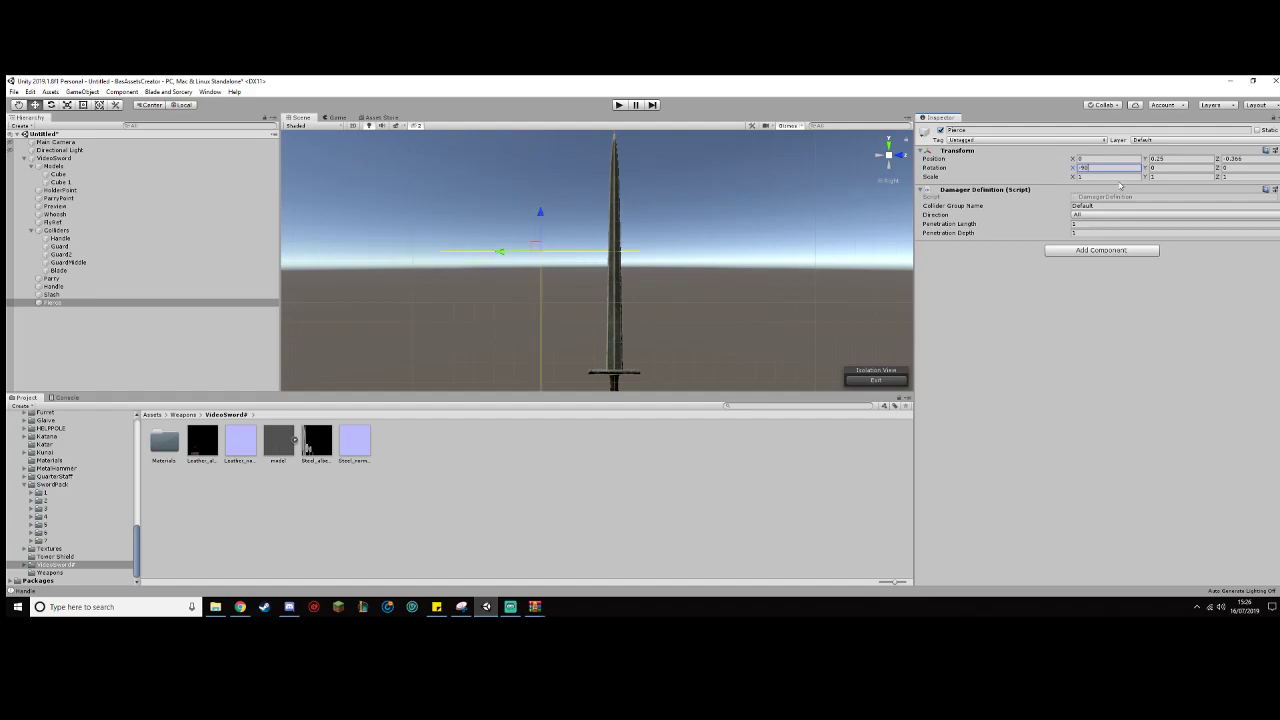
middle_click_drag(743, 241, 748, 360)
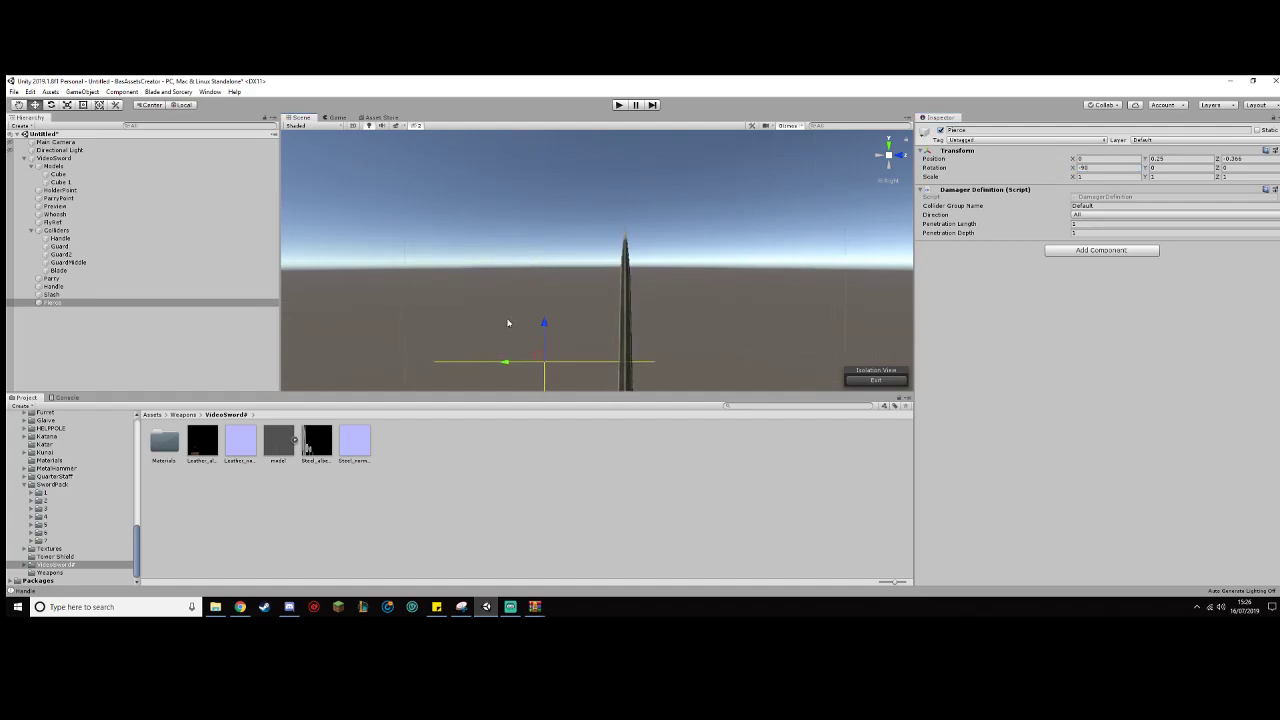
Step: Move Pierce up to the blade tip at about Y 0.864 and set its Penetration Length to 0
left_click_drag(546, 322, 590, 223)
mouse_move(676, 316)
middle_mouse_down()
mouse_move(676, 119)
mouse_move(677, 303)
middle_mouse_up()
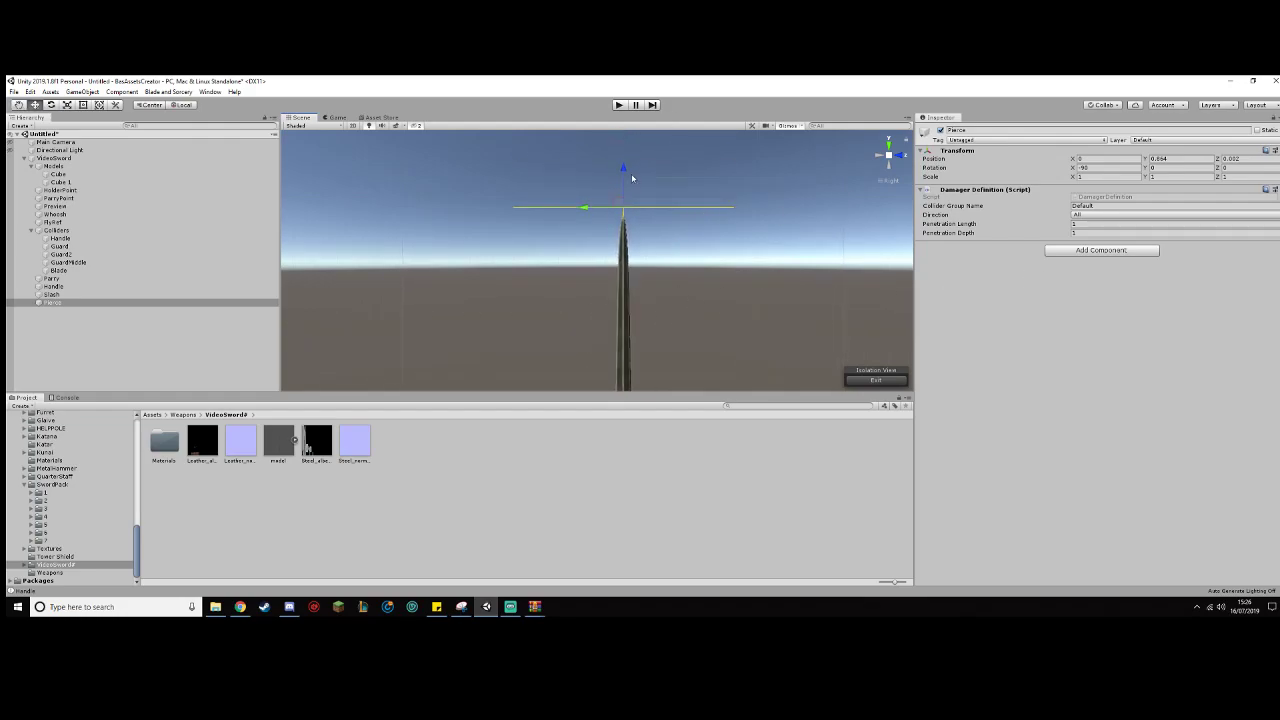
left_click(1084, 224)
type("0")
left_click_drag(581, 210, 573, 212)
middle_click_drag(771, 314, 768, 160)
middle_click_drag(766, 257, 768, 343)
left_click_drag(586, 145, 583, 143)
middle_click_drag(583, 143, 717, 176)
Step: Set Pierce's Penetration Depth to 1.14 and centre it on the blade tip at about Z -0.001
left_click(1100, 231)
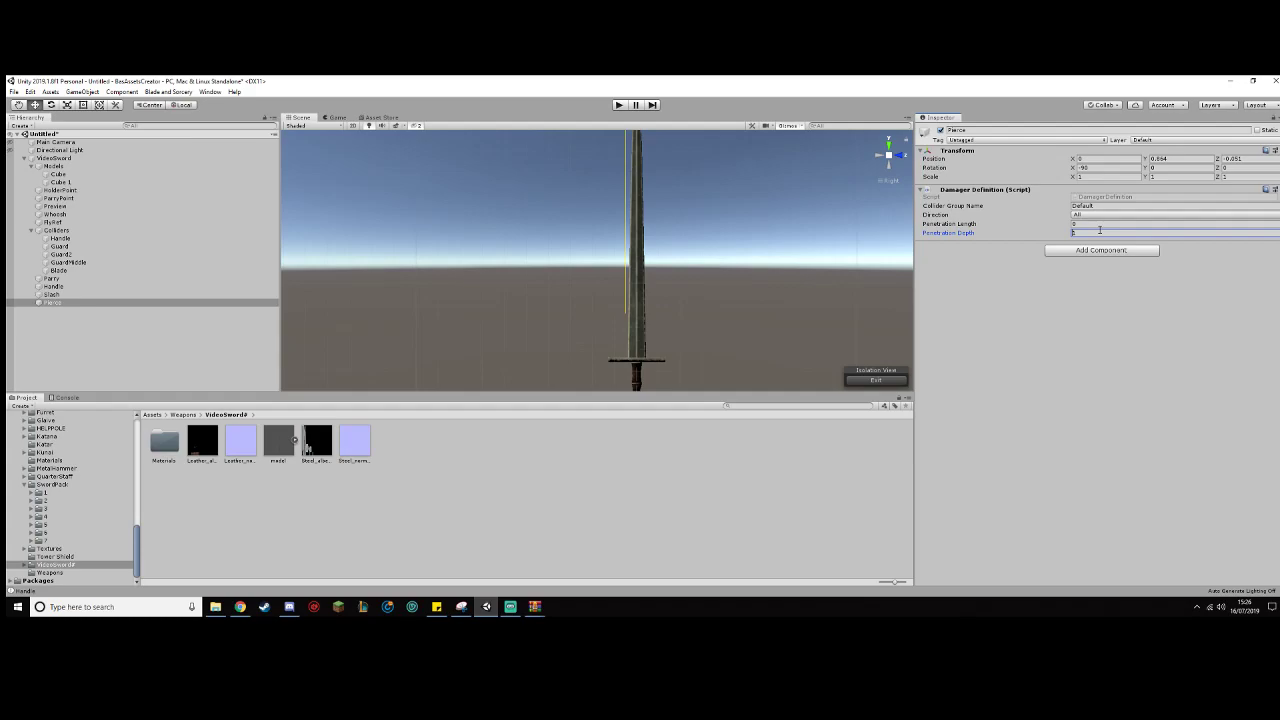
type("1.3")
key("BackSpace")
type("14")
middle_click_drag(845, 194, 836, 302)
left_click_drag(583, 187, 593, 188)
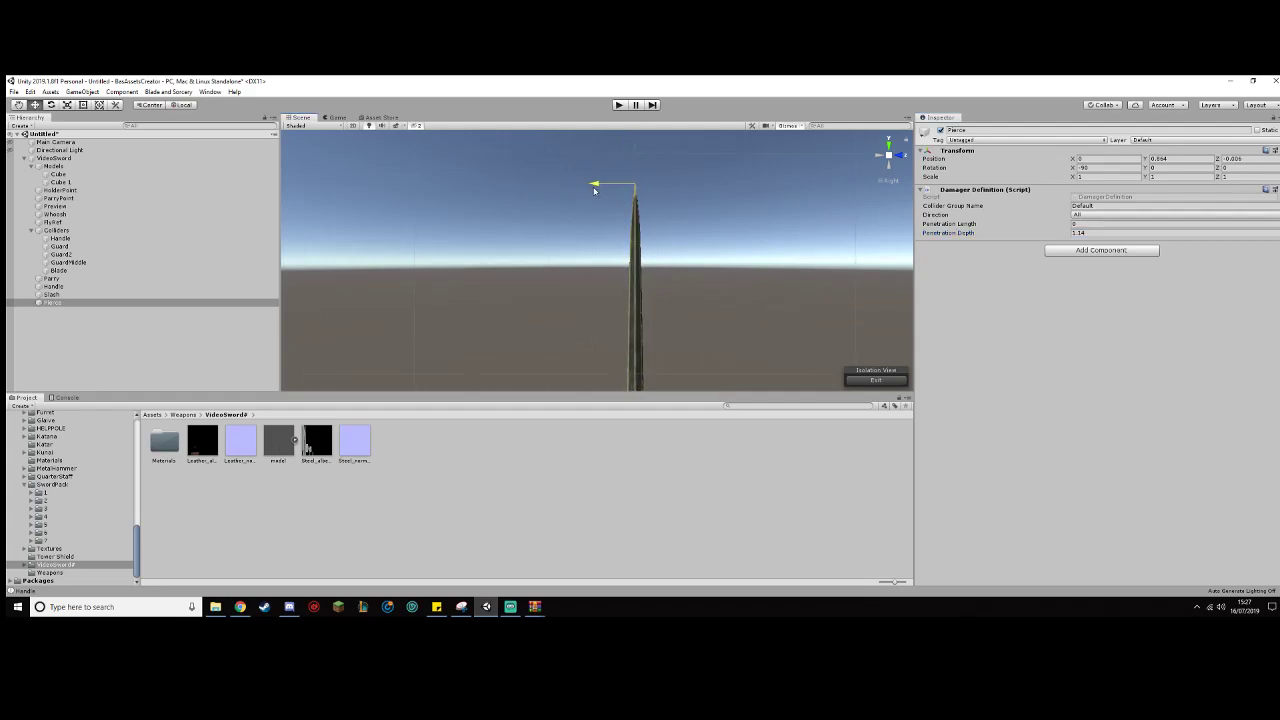
middle_click_drag(697, 277, 722, 254)
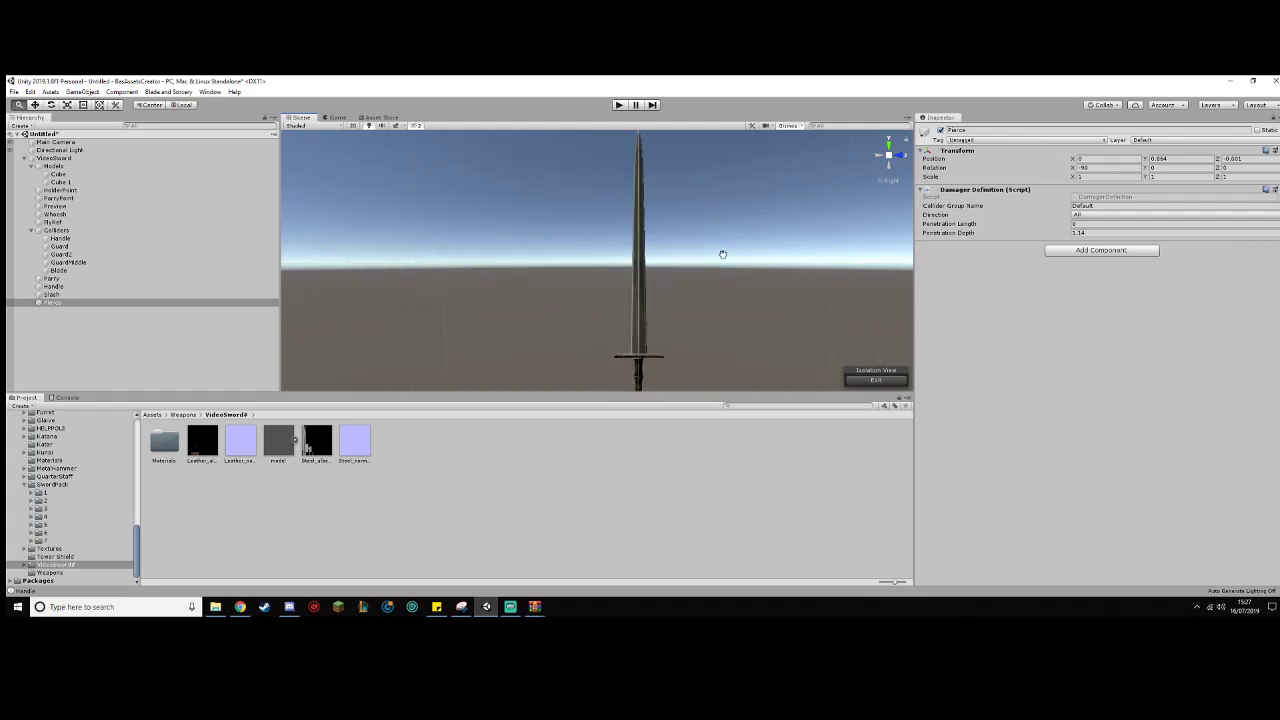
Step: Check the VideoSword's collider group names and set the Slash damager's Collider Group Name to Blade
left_click(184, 295)
left_click(185, 302)
left_click(187, 288)
left_click(261, 297)
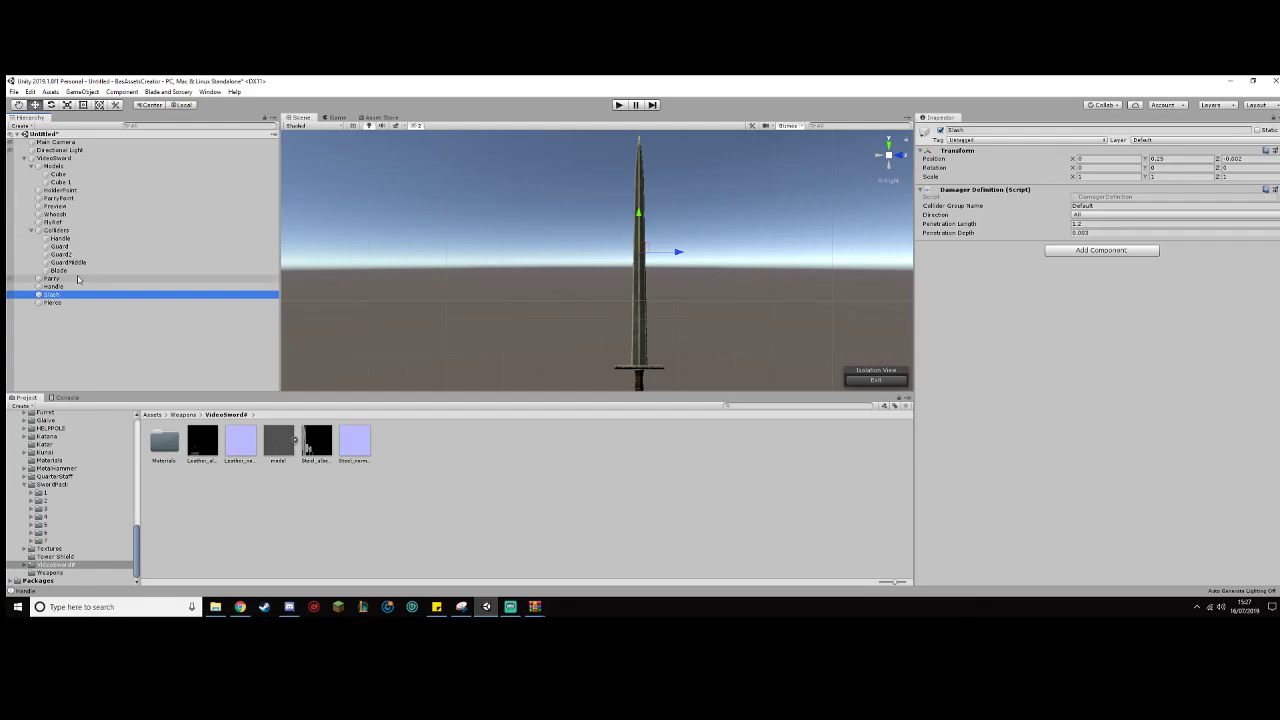
left_click(55, 158)
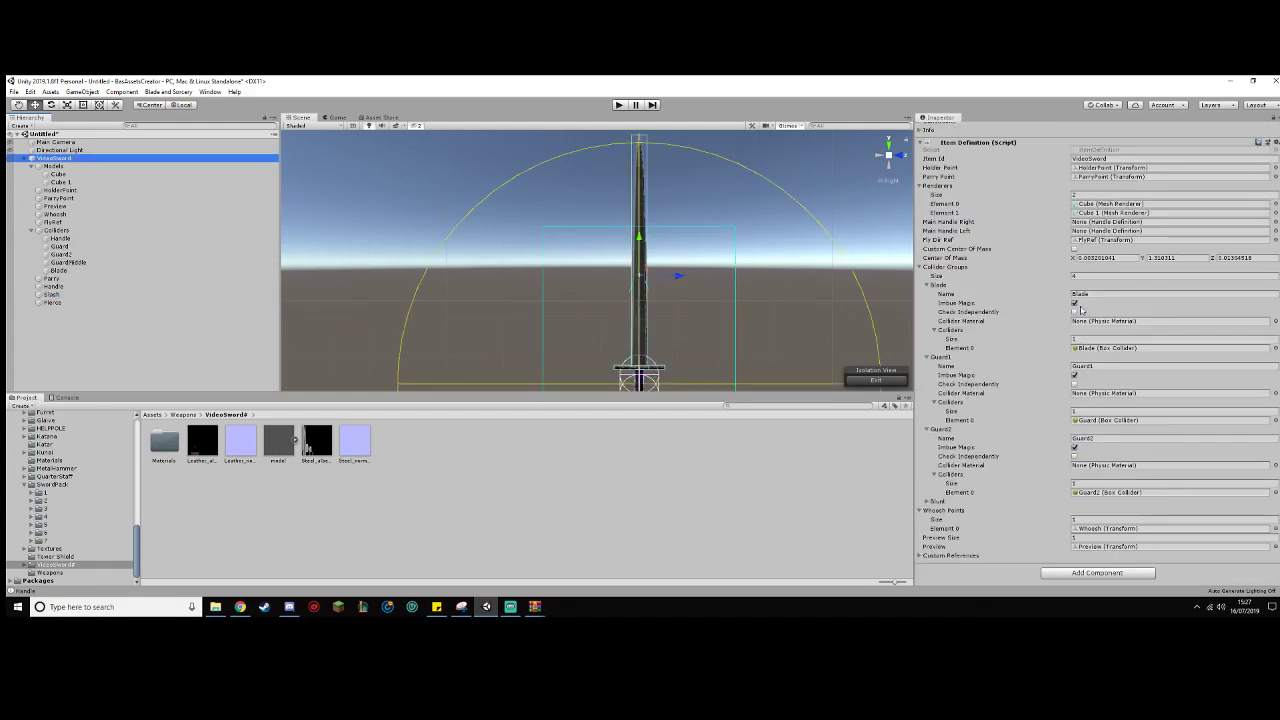
left_click(128, 296)
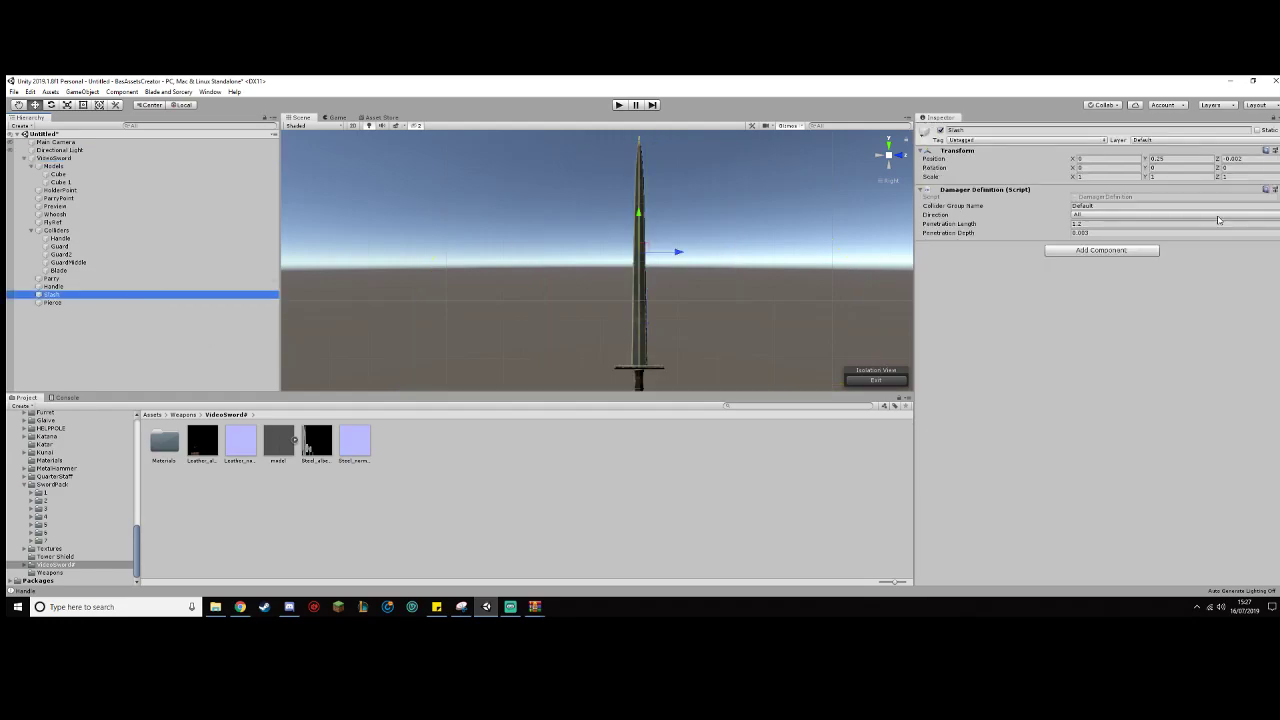
left_click(1090, 205)
type("Blade")
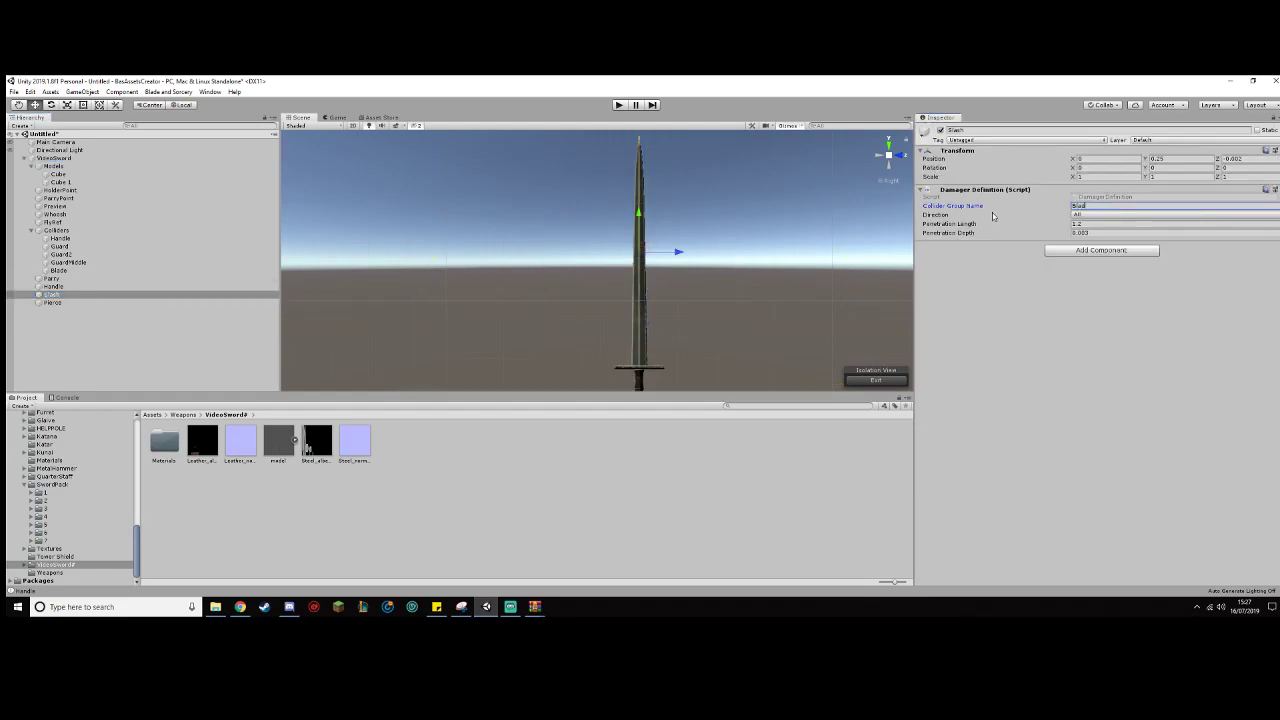
Step: Set the Pierce damager's Collider Group Name to Blade and its Direction to Forward
left_click(90, 303)
left_click(1085, 205)
type("Blade")
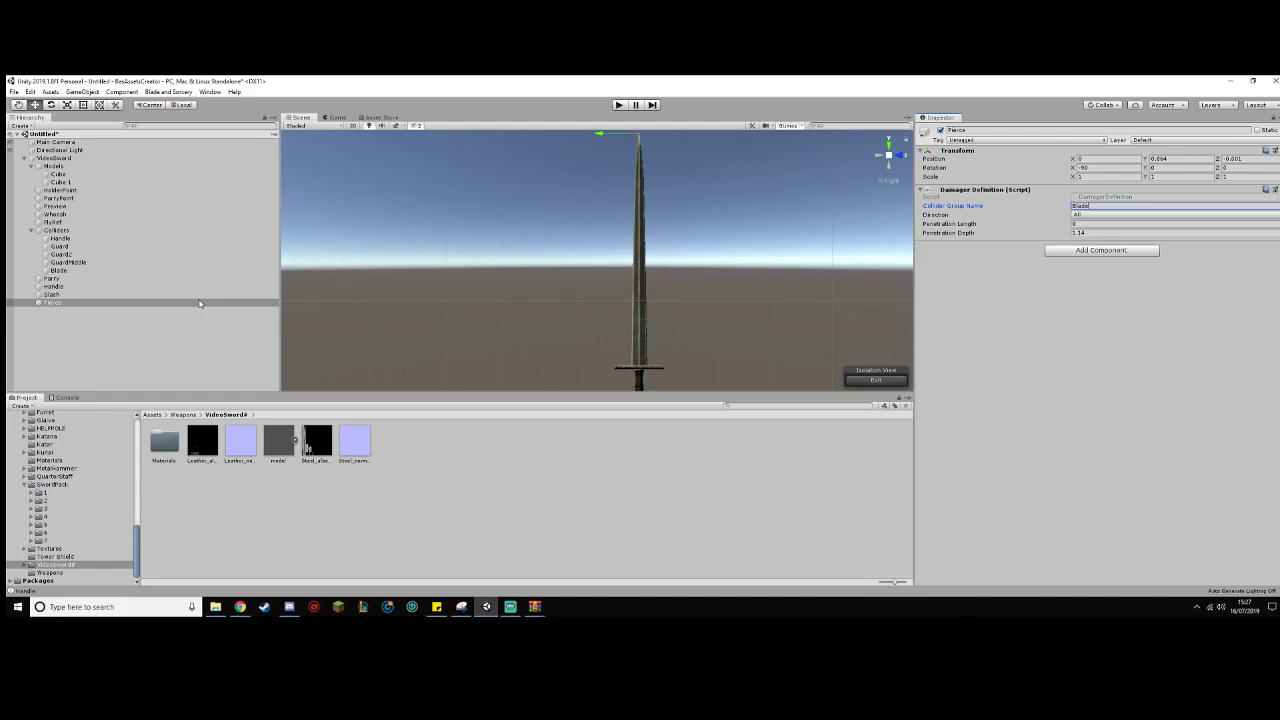
left_click(1093, 216)
left_click(1089, 233)
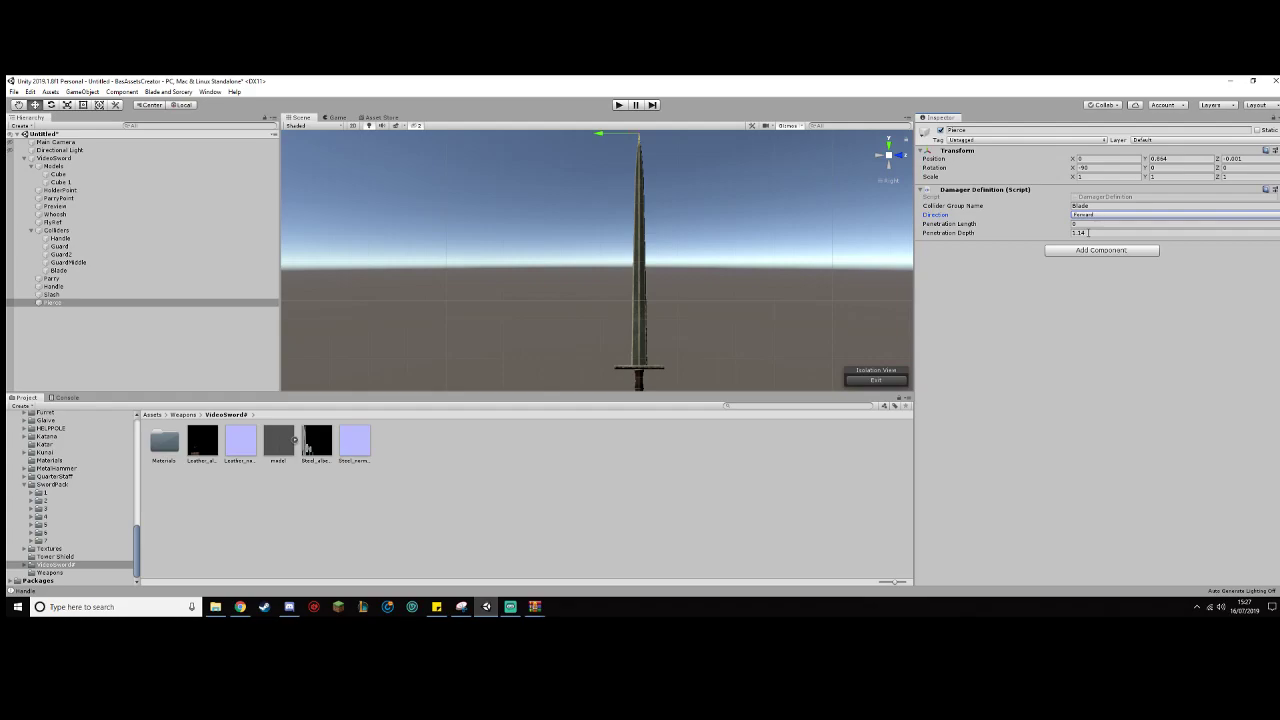
Step: Create an empty child object under VideoSword and name it Blunt
left_click(58, 158)
right_click(58, 158)
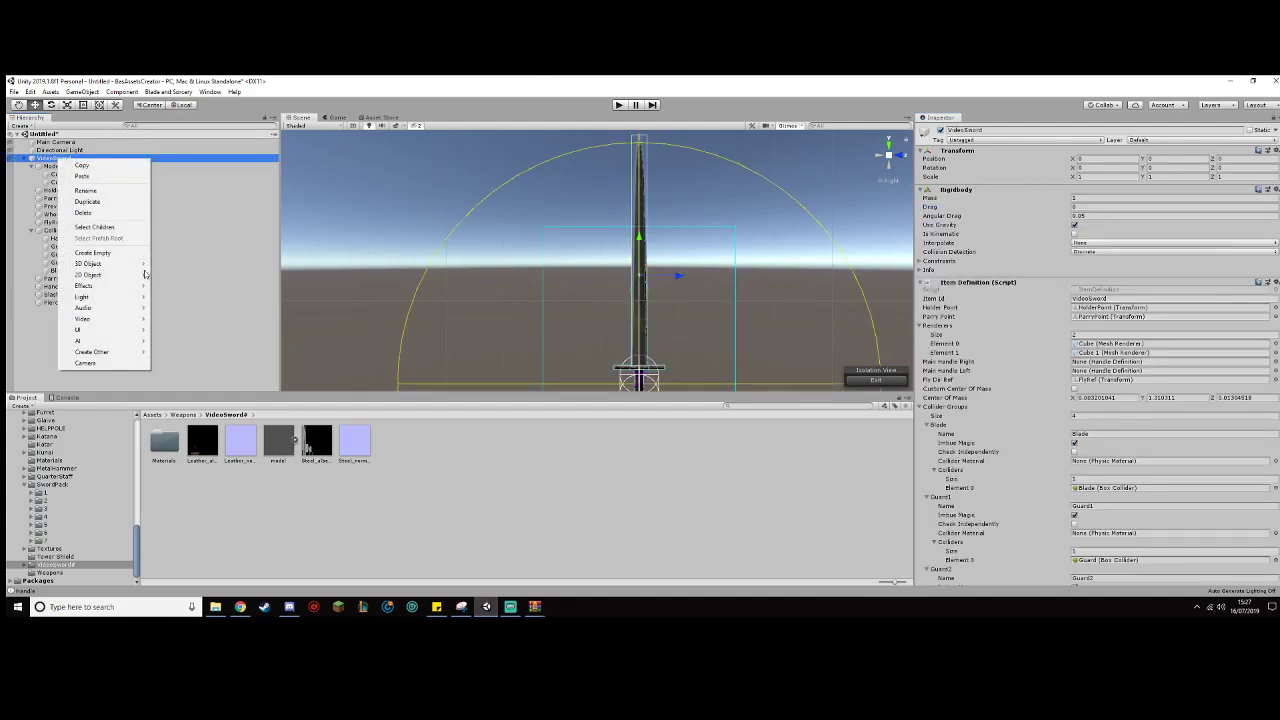
left_click(115, 253)
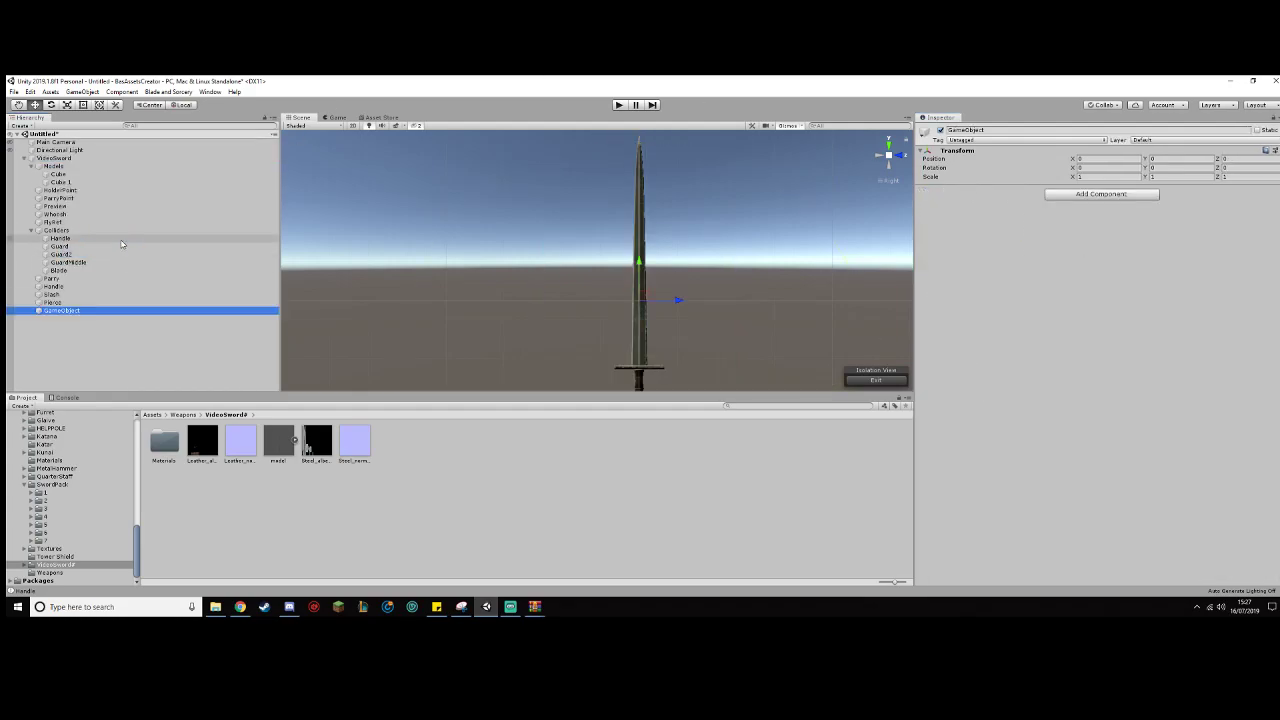
key("F2")
type("Blunt")
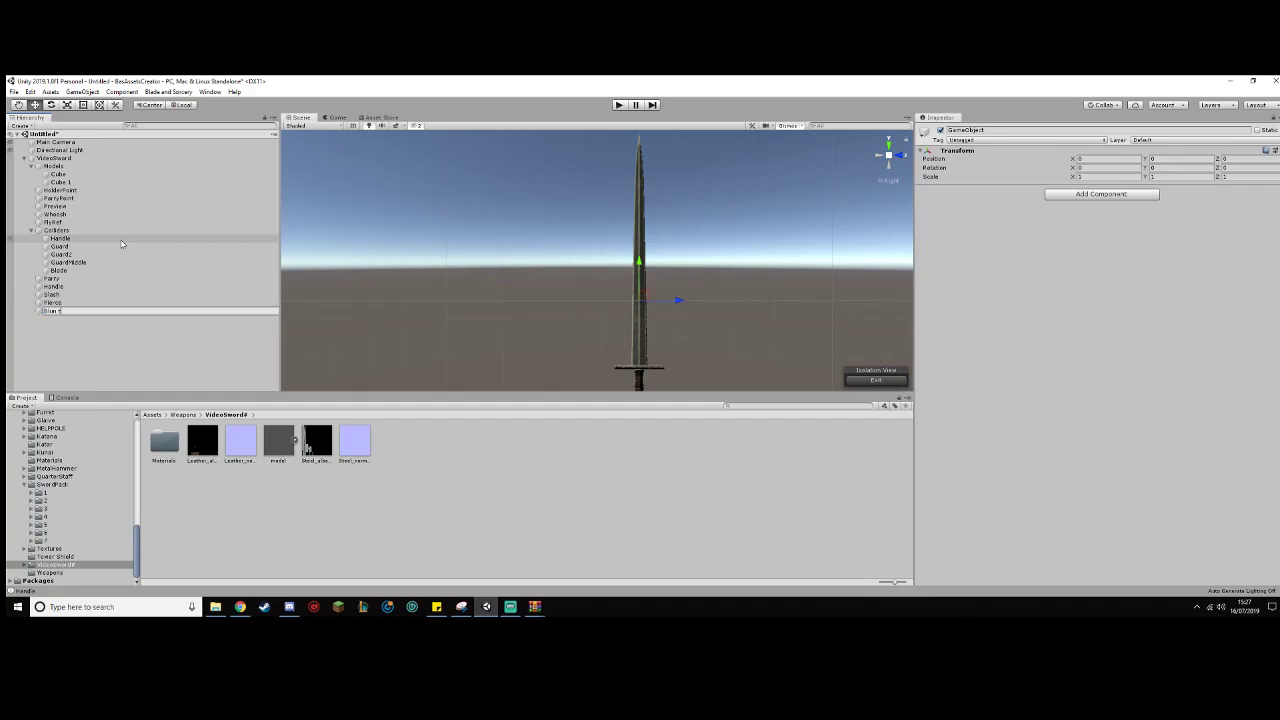
key("Return")
Step: Add a Damager Definition to Blunt and move the object down to the sword's handle, about Y -0.433
left_click(1101, 194)
type("da")
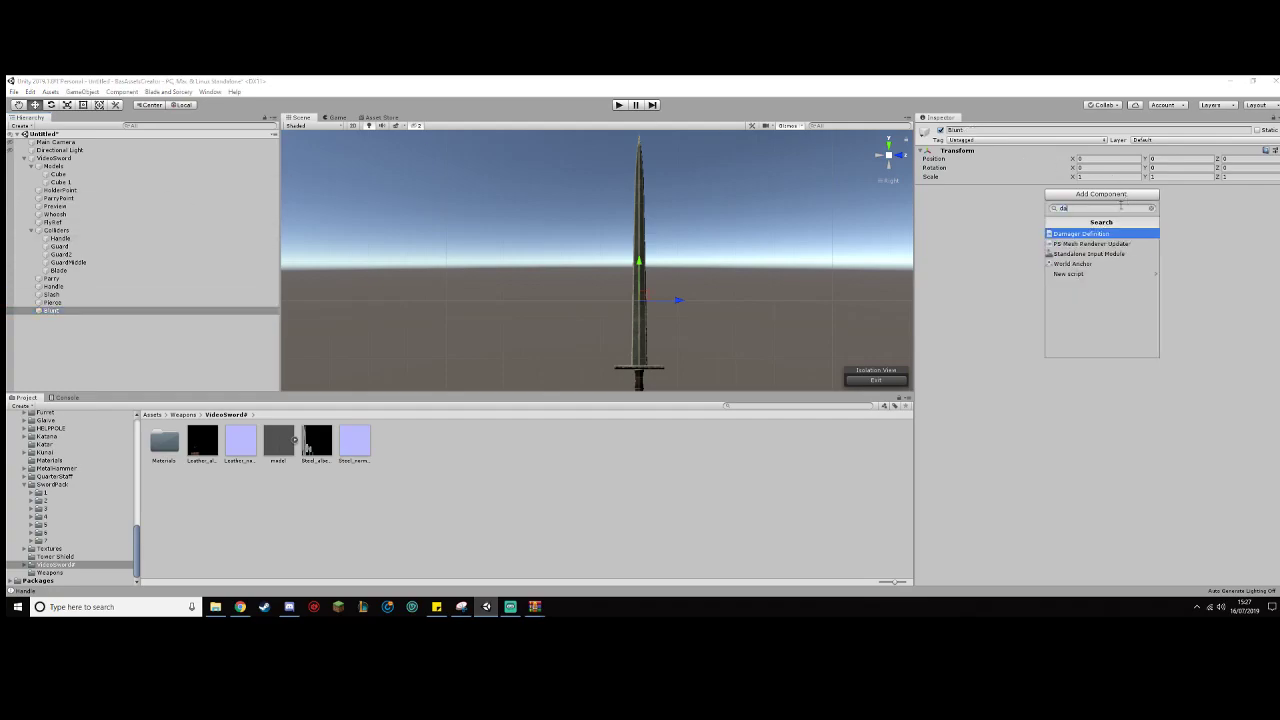
left_click(1088, 234)
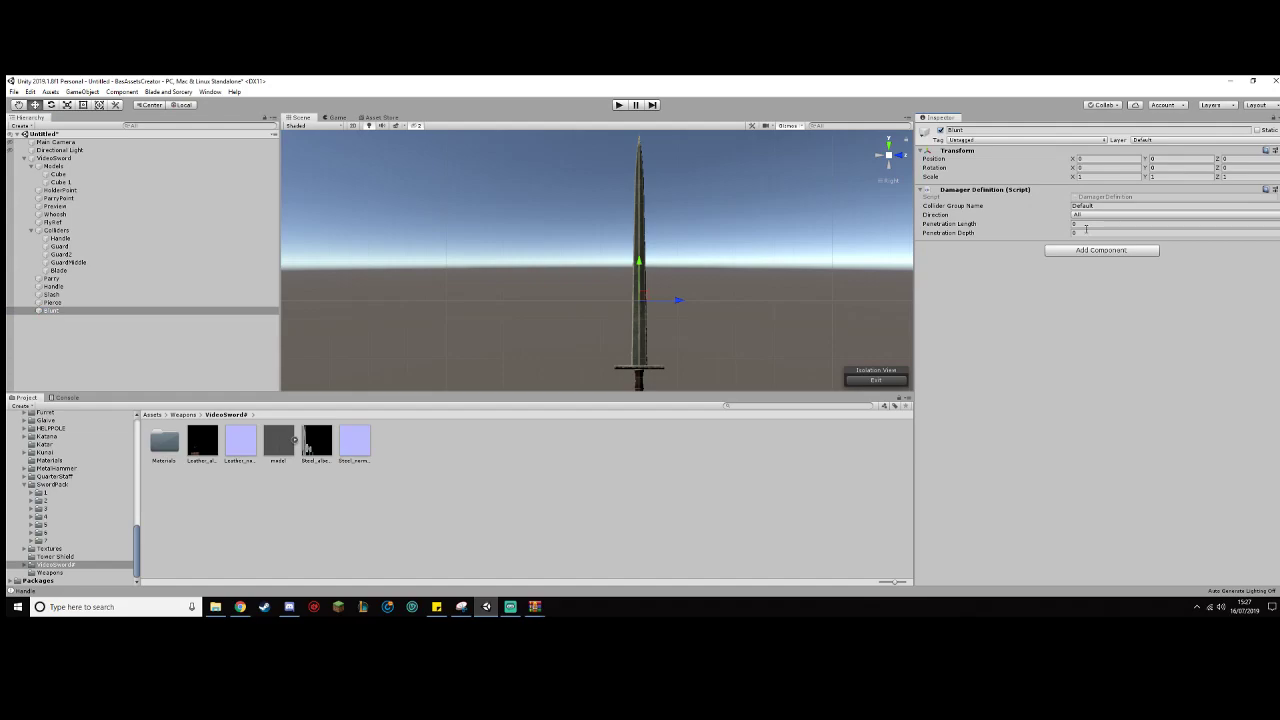
middle_click_drag(740, 299, 738, 190)
left_click_drag(638, 152, 645, 250)
middle_click_drag(722, 294, 717, 363)
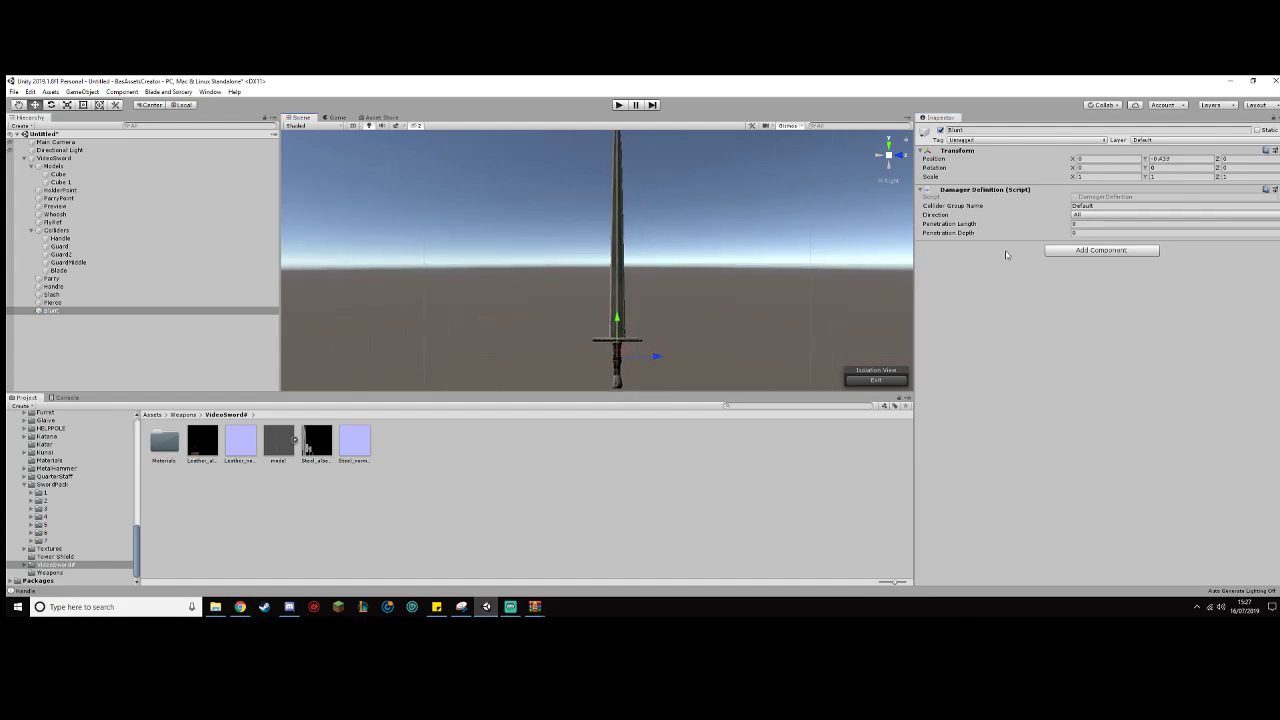
Step: Set Blunt's Collider Group Name to Blunt and check it against the VideoSword's Blunt collider group
left_click(1112, 205)
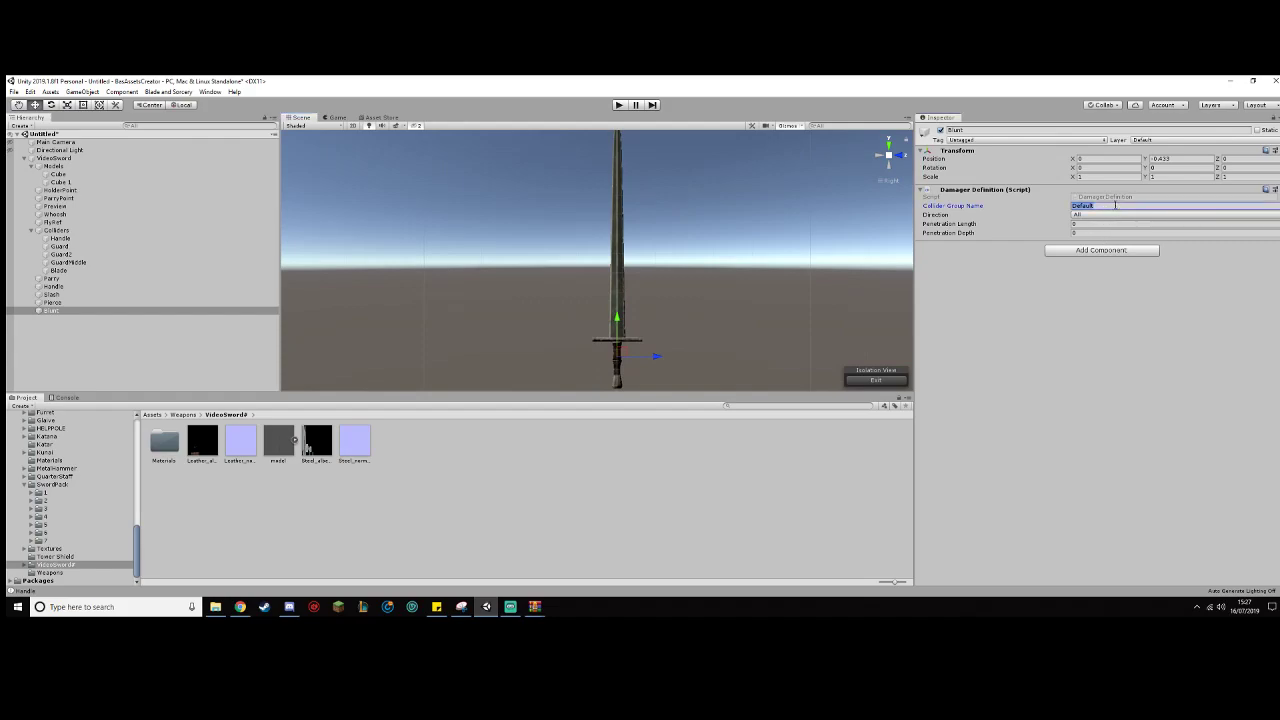
type("Blunt")
left_click(98, 159)
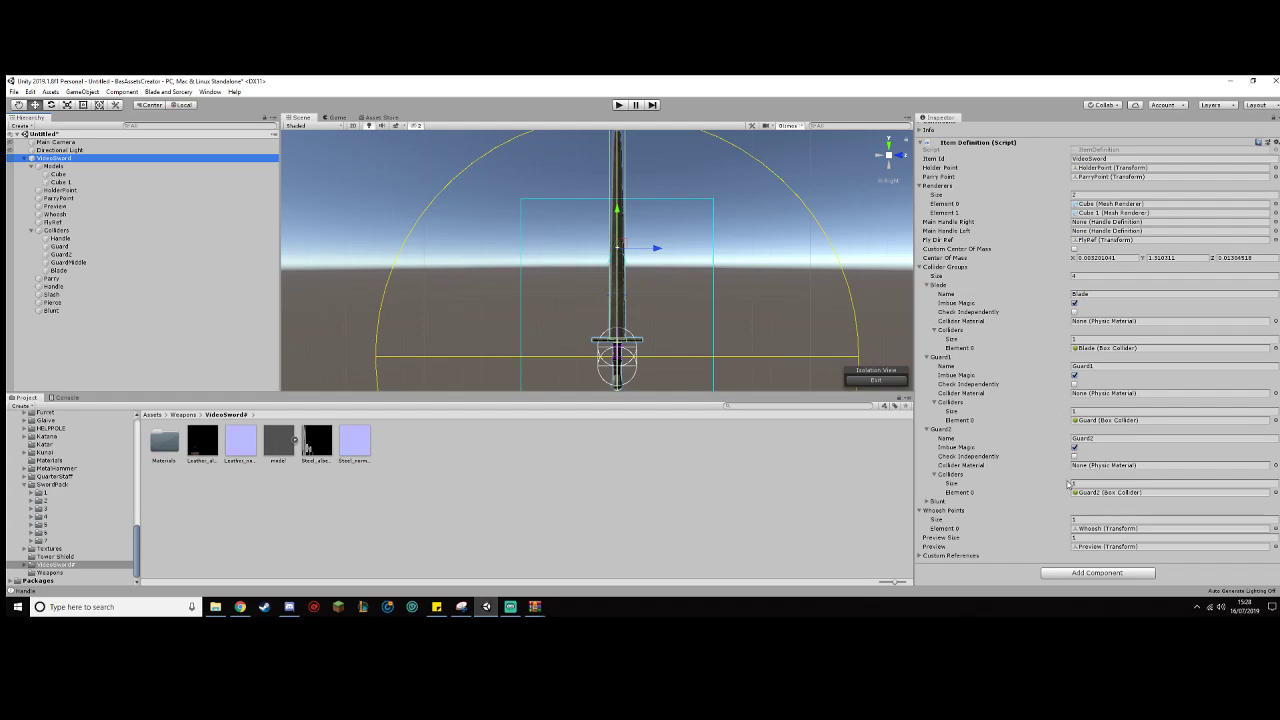
left_click(937, 504)
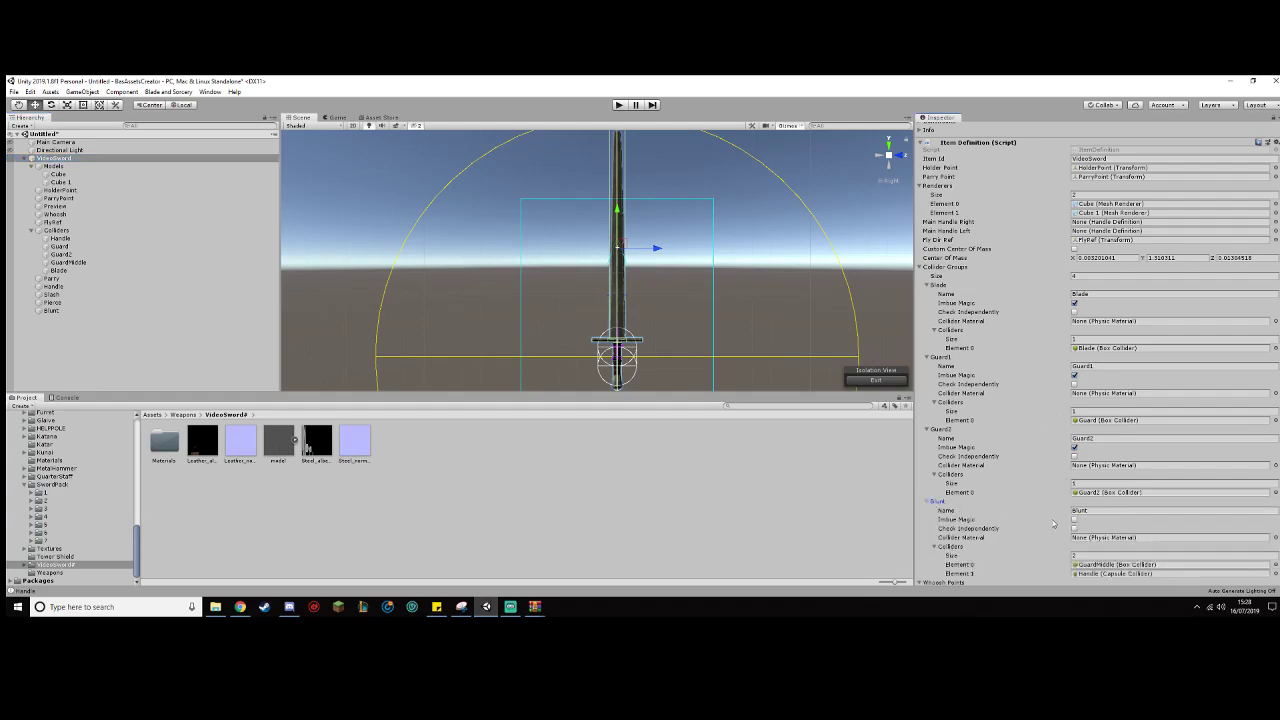
Step: Duplicate the Pierce object twice to provide piercing damagers for the guard
left_click(106, 311)
middle_click_drag(800, 308, 814, 282)
scroll(806, 330, "down", 2)
middle_click_drag(741, 343, 725, 324)
scroll(725, 324, "up", 3)
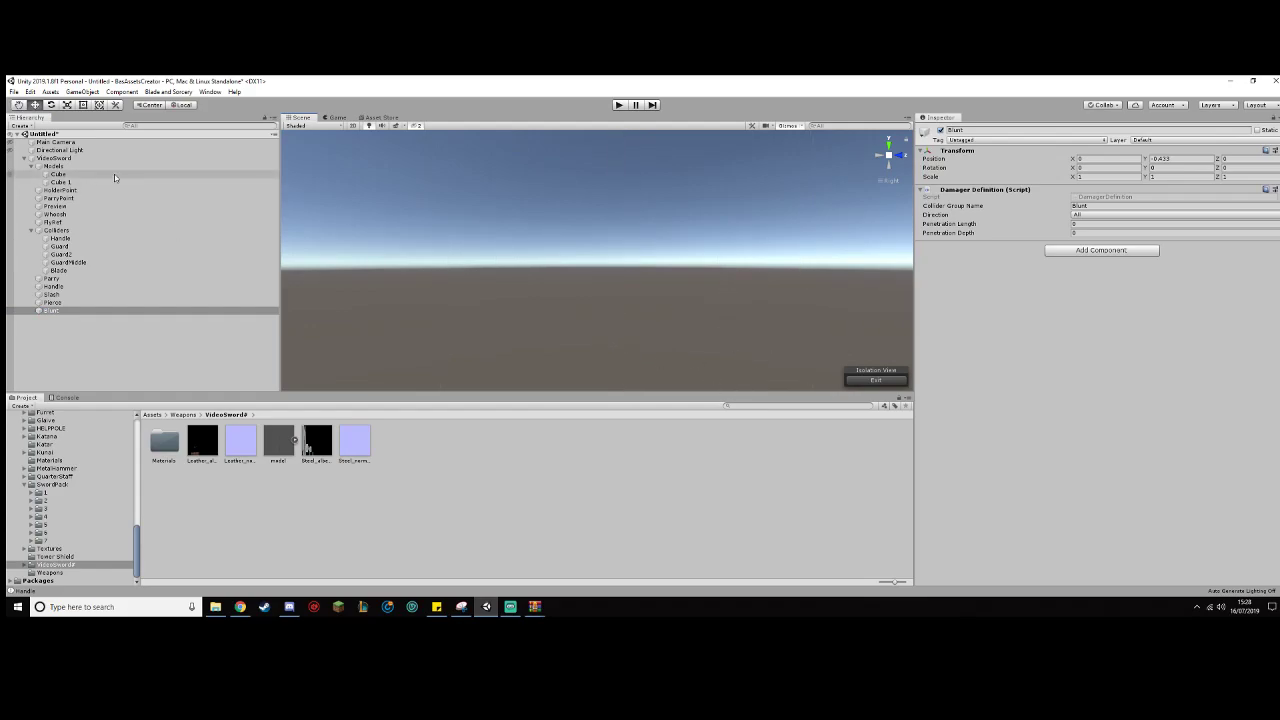
left_click(55, 158)
key("f")
scroll(725, 233, "up", 6)
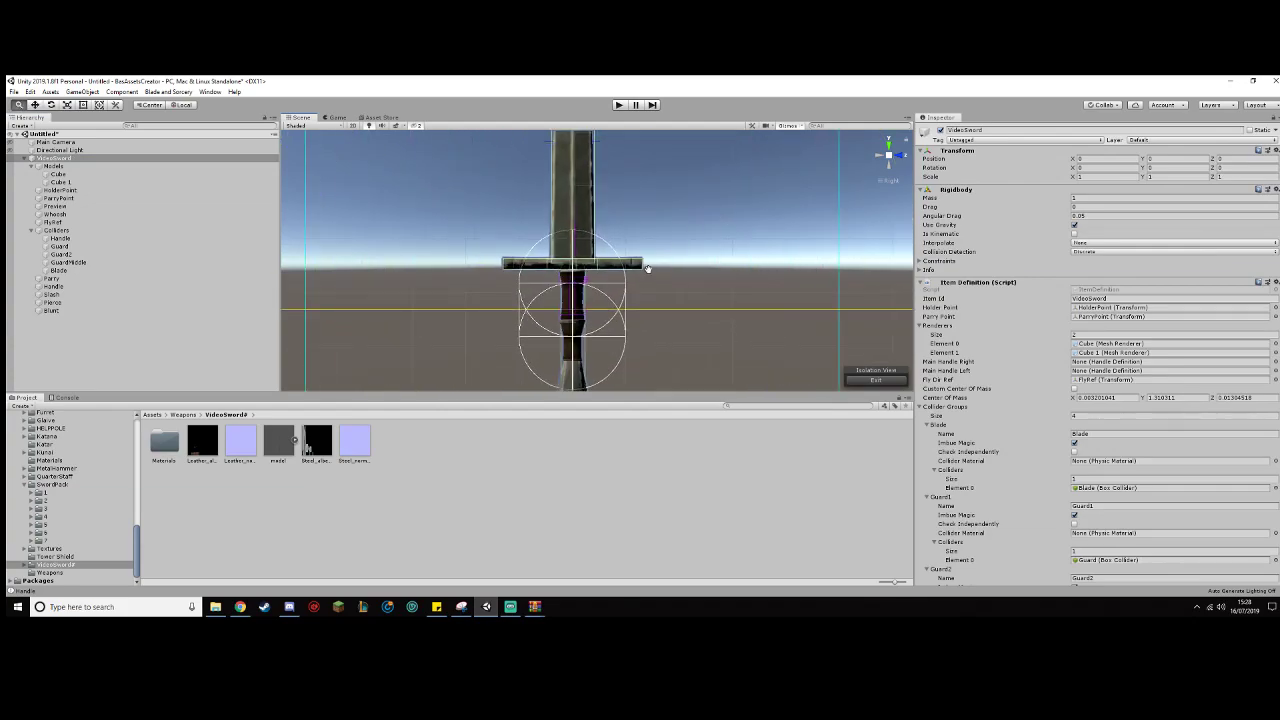
scroll(648, 268, "down", 3)
left_click(74, 304)
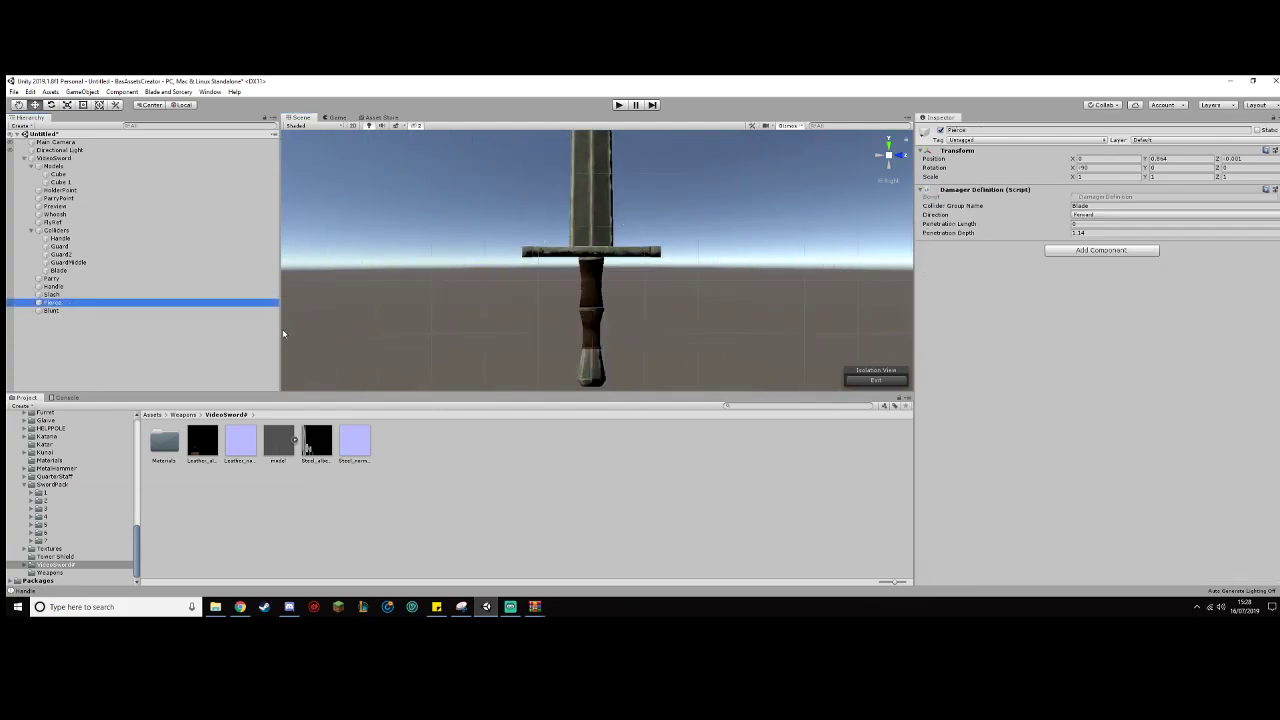
key("ctrl+d")
key("ctrl+d")
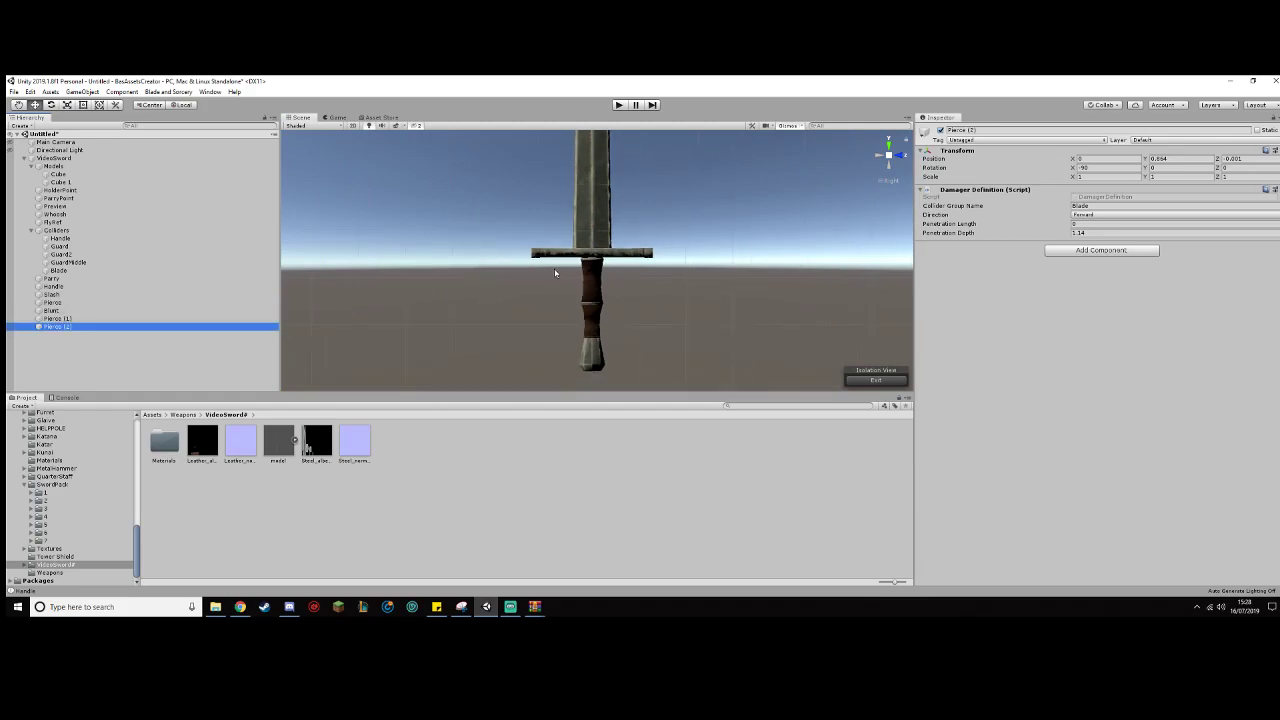
Step: Rename both duplicated Pierce objects to Pierce2
left_click(168, 319)
key("F2")
type("Pierce1")
key("Return")
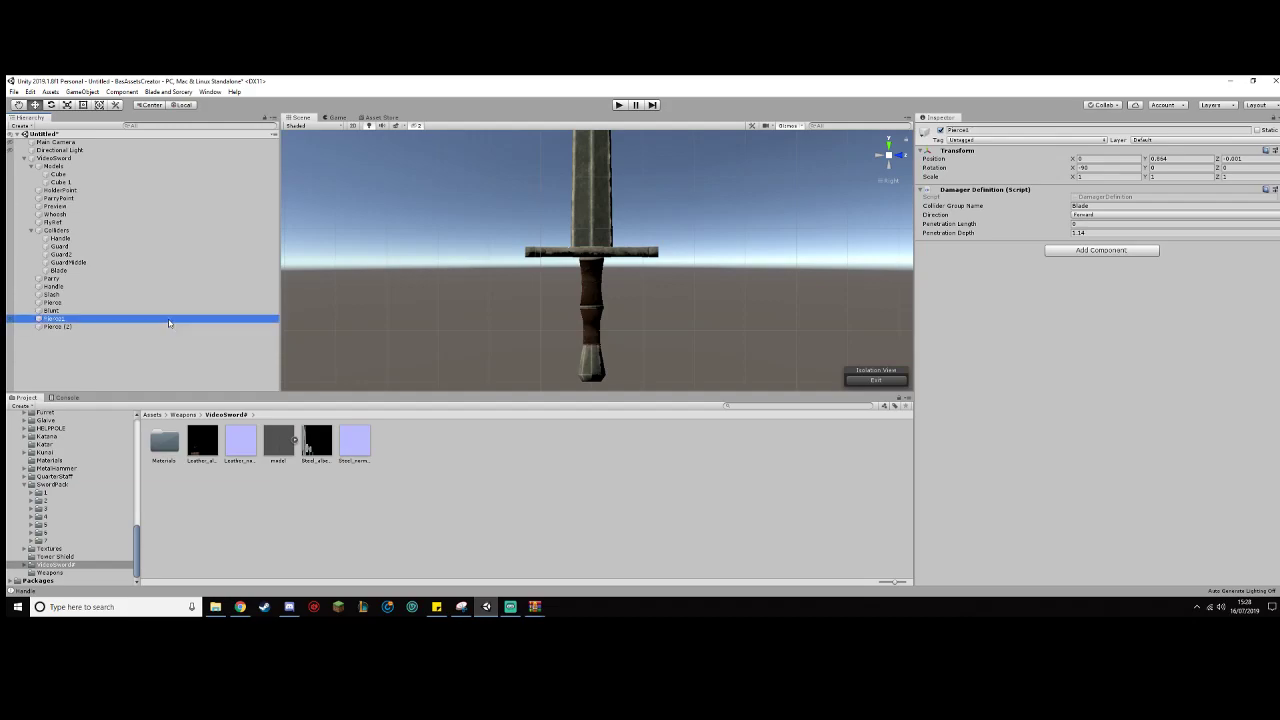
key("F2")
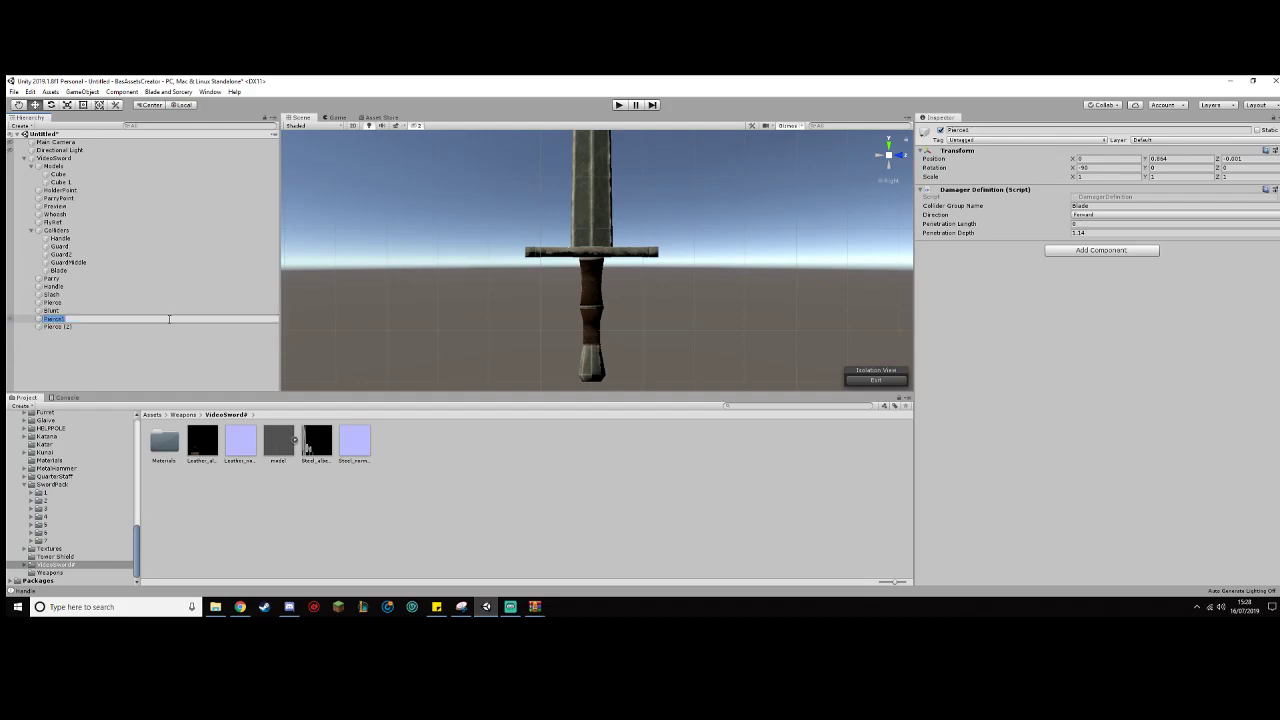
left_click(160, 326)
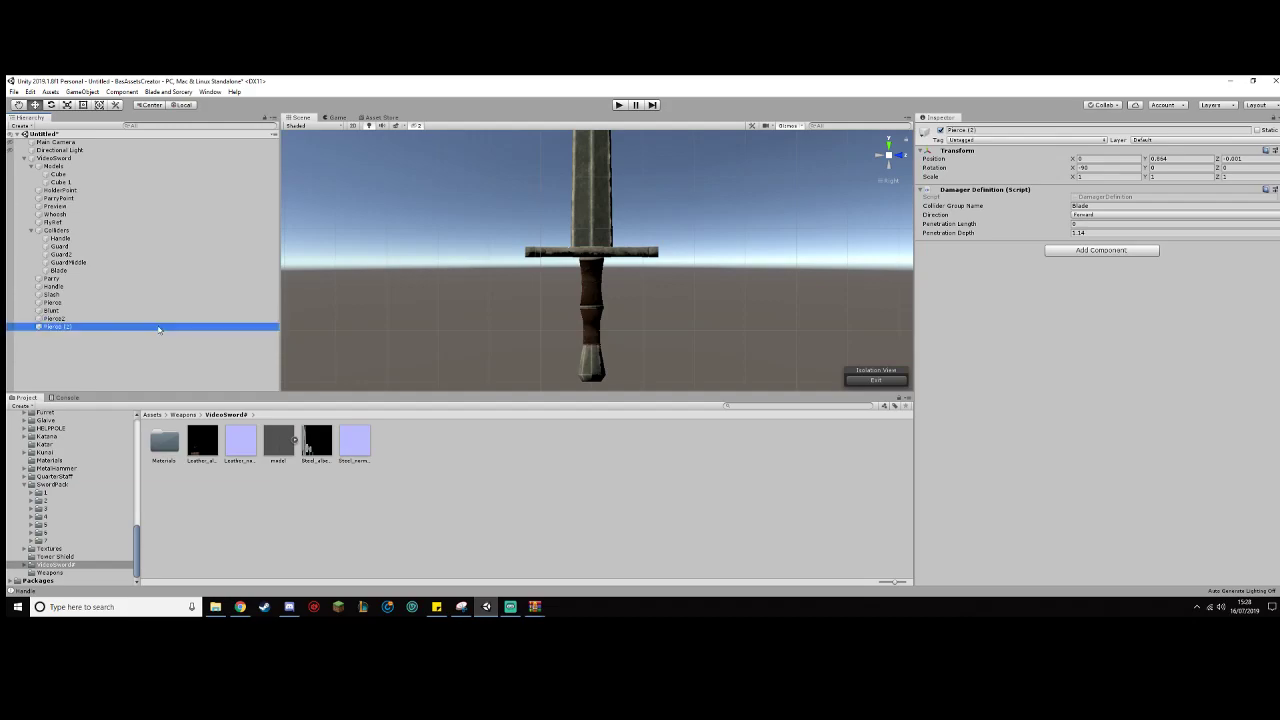
right_click(158, 326)
left_click(212, 358)
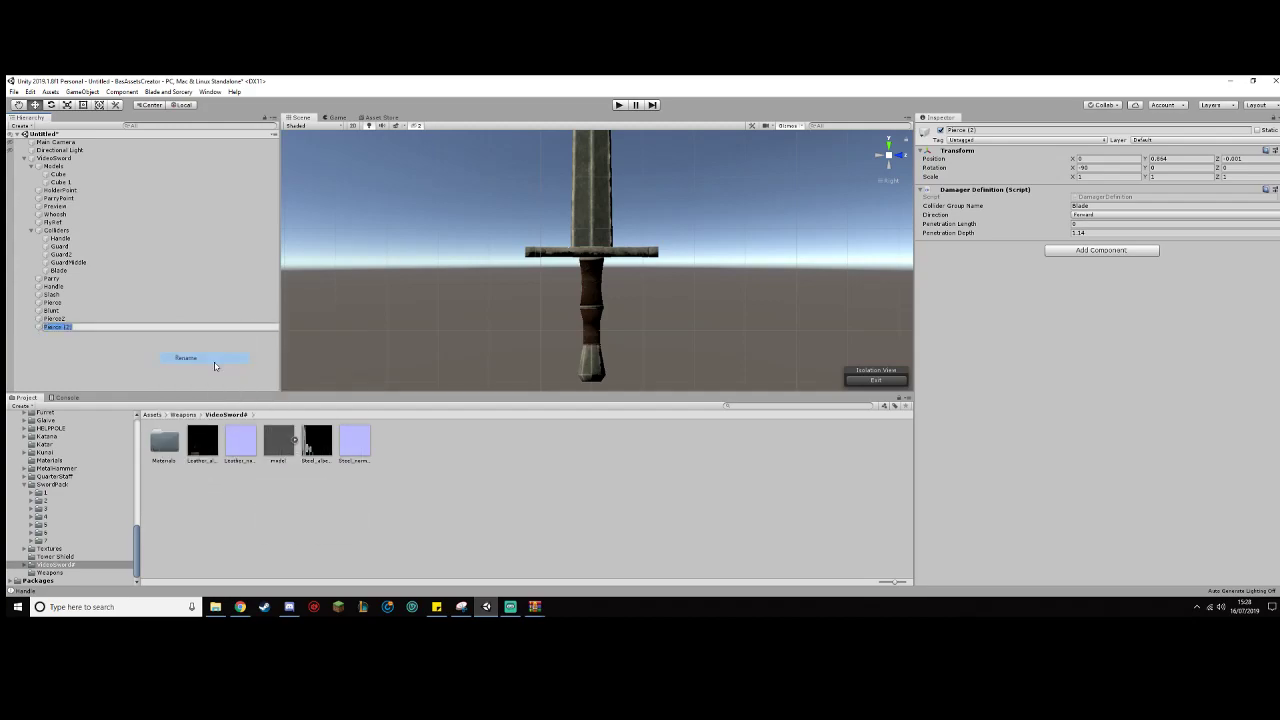
type("Pierce2")
key("Return")
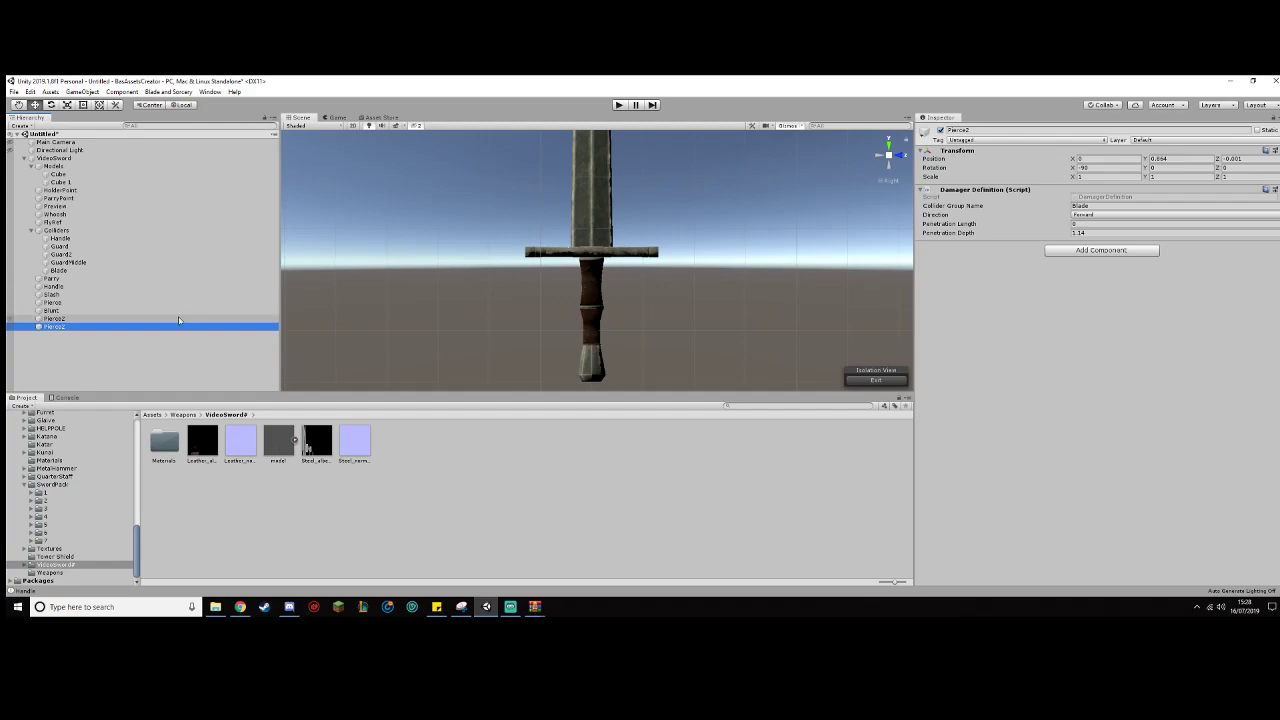
Step: Move the last Pierce copy out beside the blade and set its X rotation to 180 so it faces away from the sword
scroll(577, 296, "down", 3)
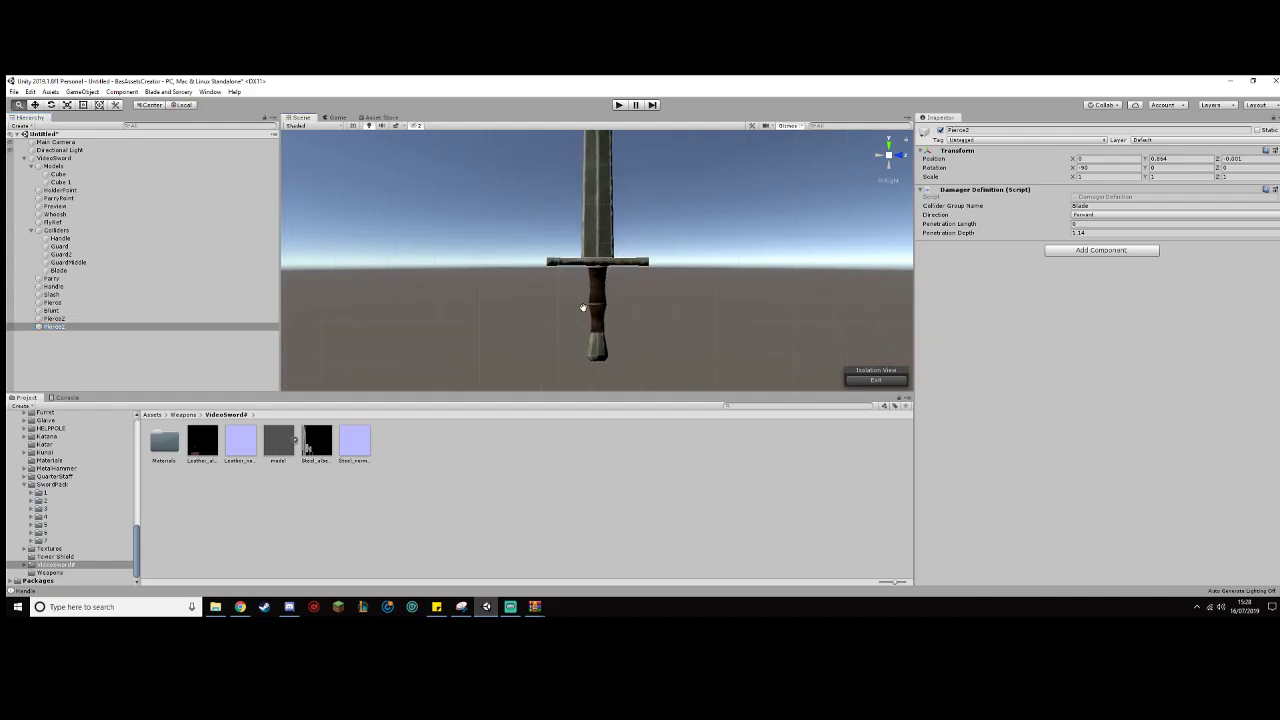
middle_click_drag(574, 286, 568, 378)
key("w")
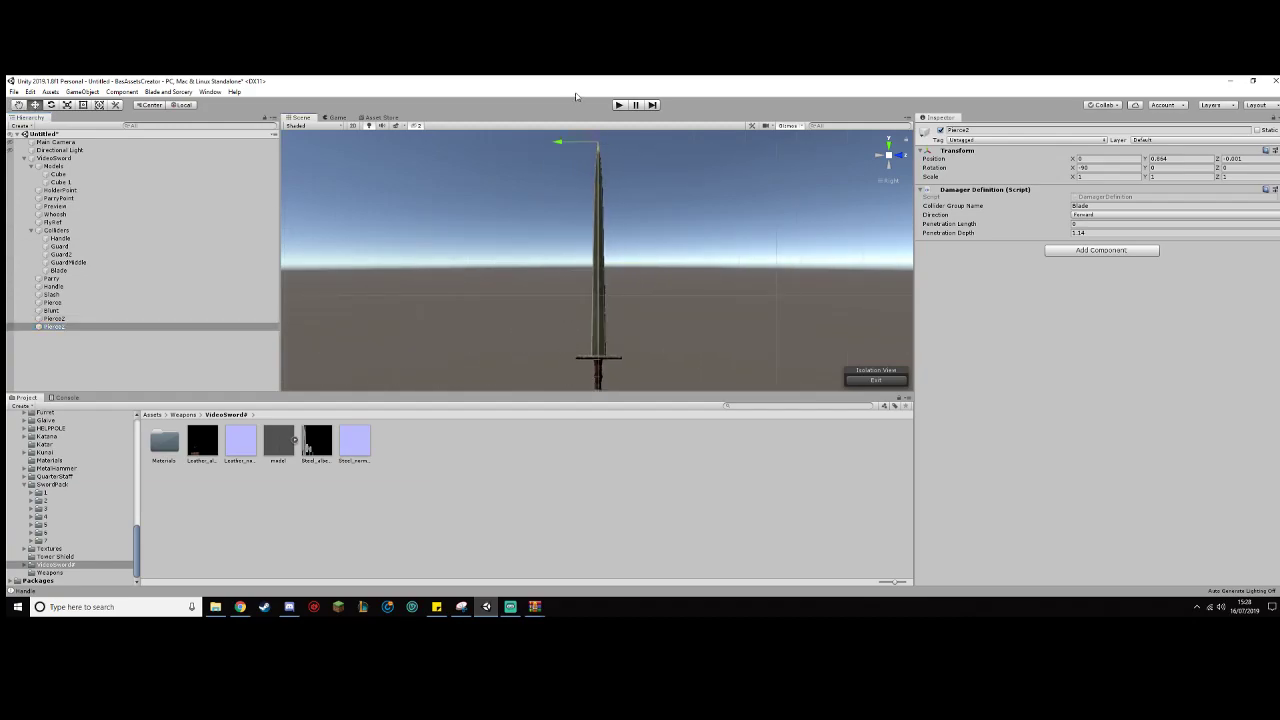
scroll(598, 140, "down", 2)
left_click_drag(598, 139, 503, 300)
left_click(1088, 167)
type("0")
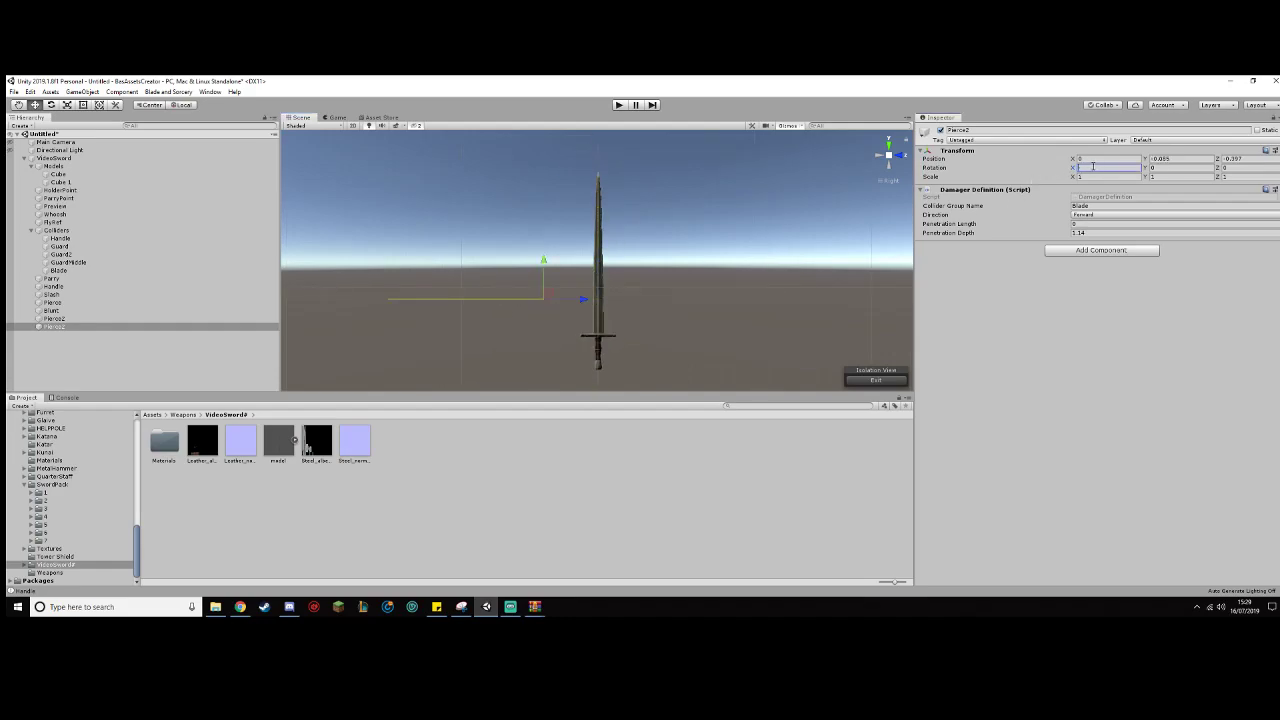
type("180")
scroll(740, 290, "up", 5)
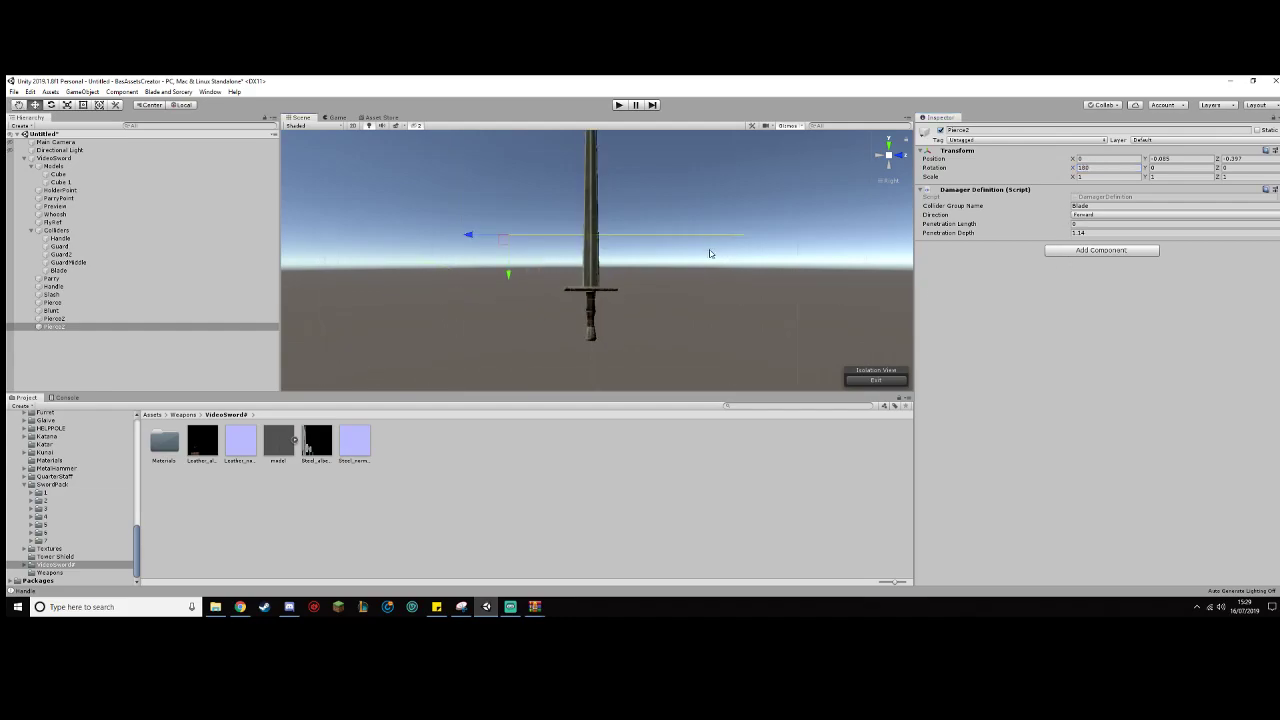
Step: Position the rotated Pierce copy at the outer end of the guard, about Y -0.345 and Z -0.137
middle_click_drag(607, 290, 642, 280)
scroll(640, 281, "up", 5)
left_click_drag(487, 241, 561, 308)
scroll(550, 303, "up", 5)
middle_click_drag(579, 321, 577, 277)
scroll(577, 277, "up", 8)
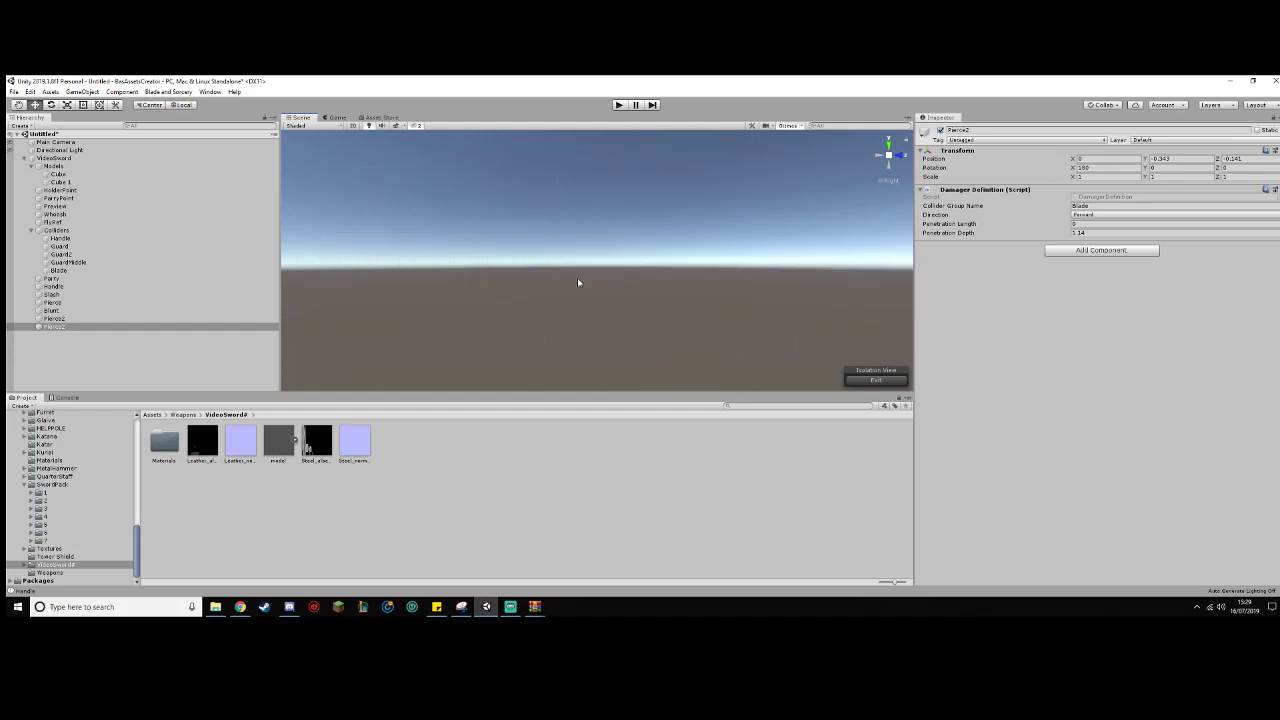
scroll(577, 277, "down", 4)
left_click_drag(573, 316, 541, 270)
Step: Set the guard damager's Penetration Depth to 0.07 and its Collider Group Name to Guard2
left_click(1113, 232)
type("0.07")
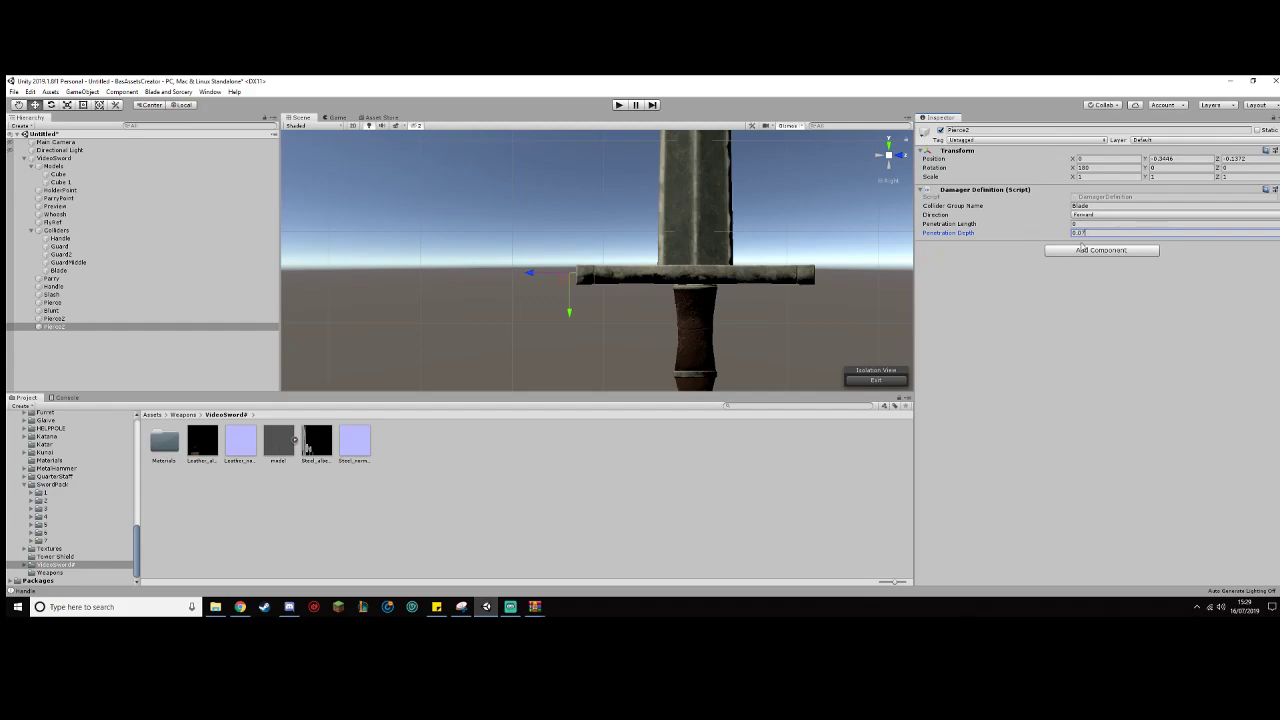
left_click(1105, 205)
type("Guard2")
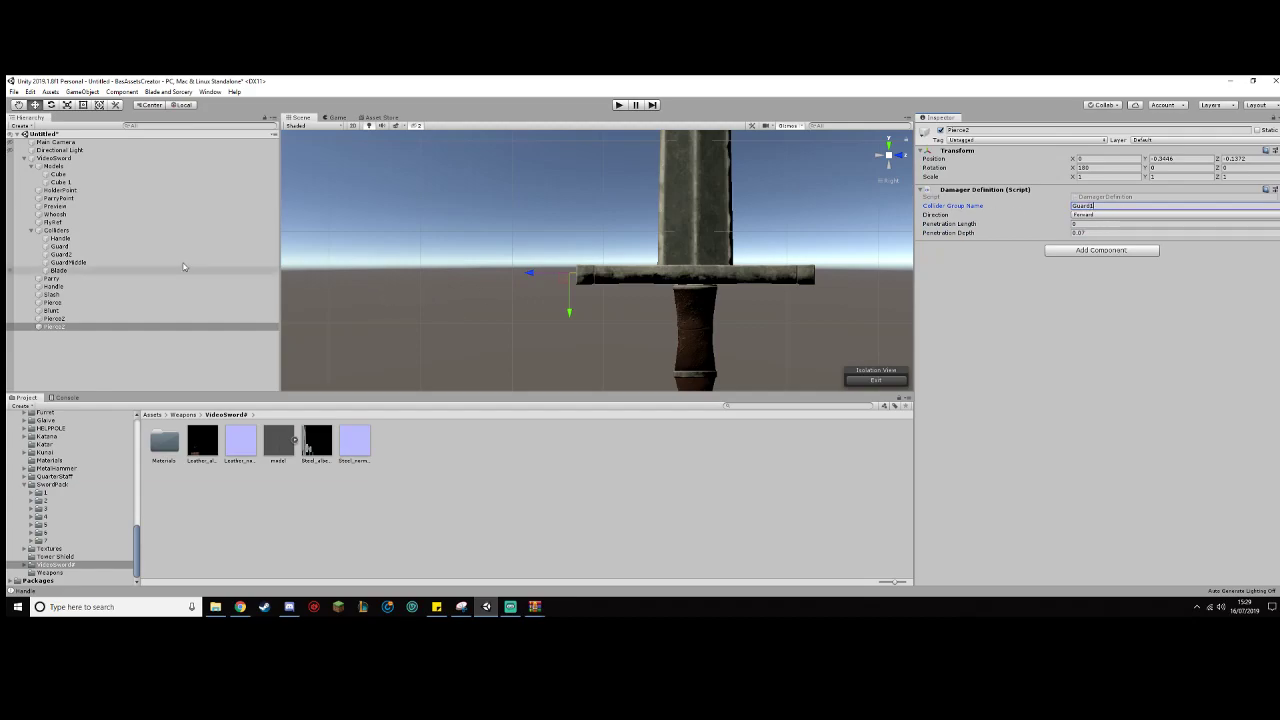
Step: Check the Guard collider's group in VideoSword's item definition and set the guard-end Pierce2 damager's Collider Group Name to Guard1
left_click(108, 247)
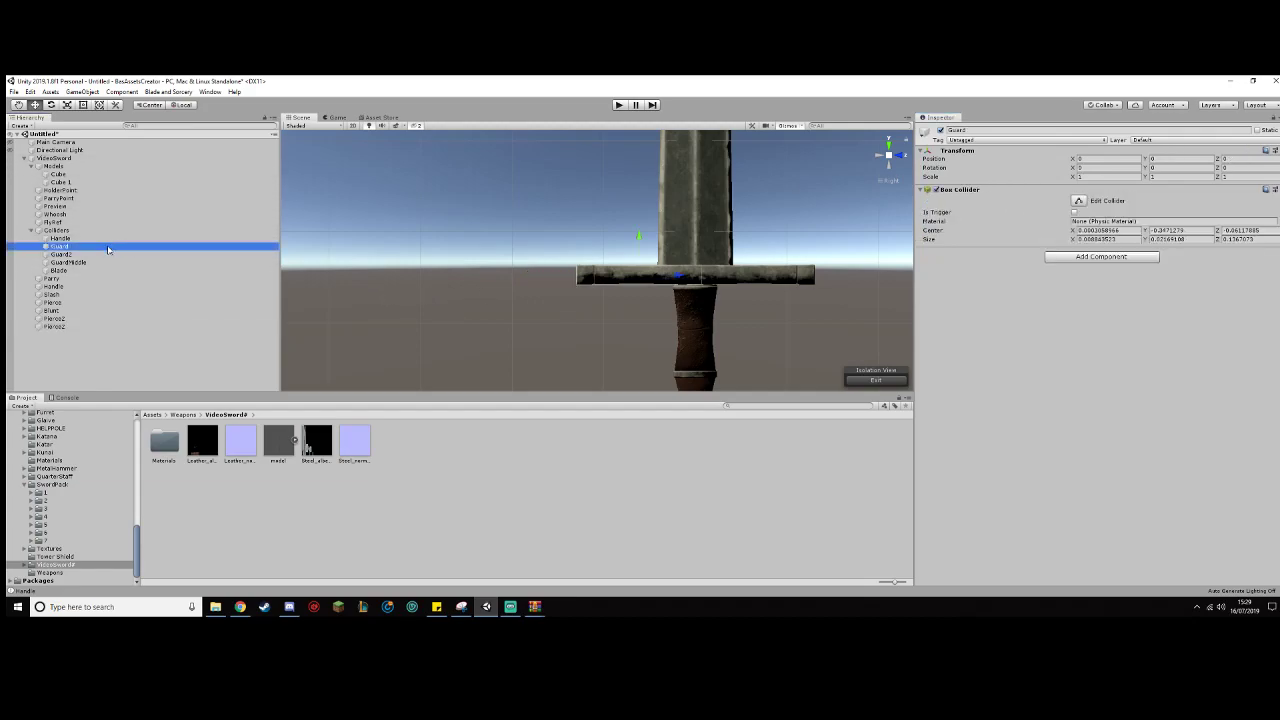
left_click(122, 158)
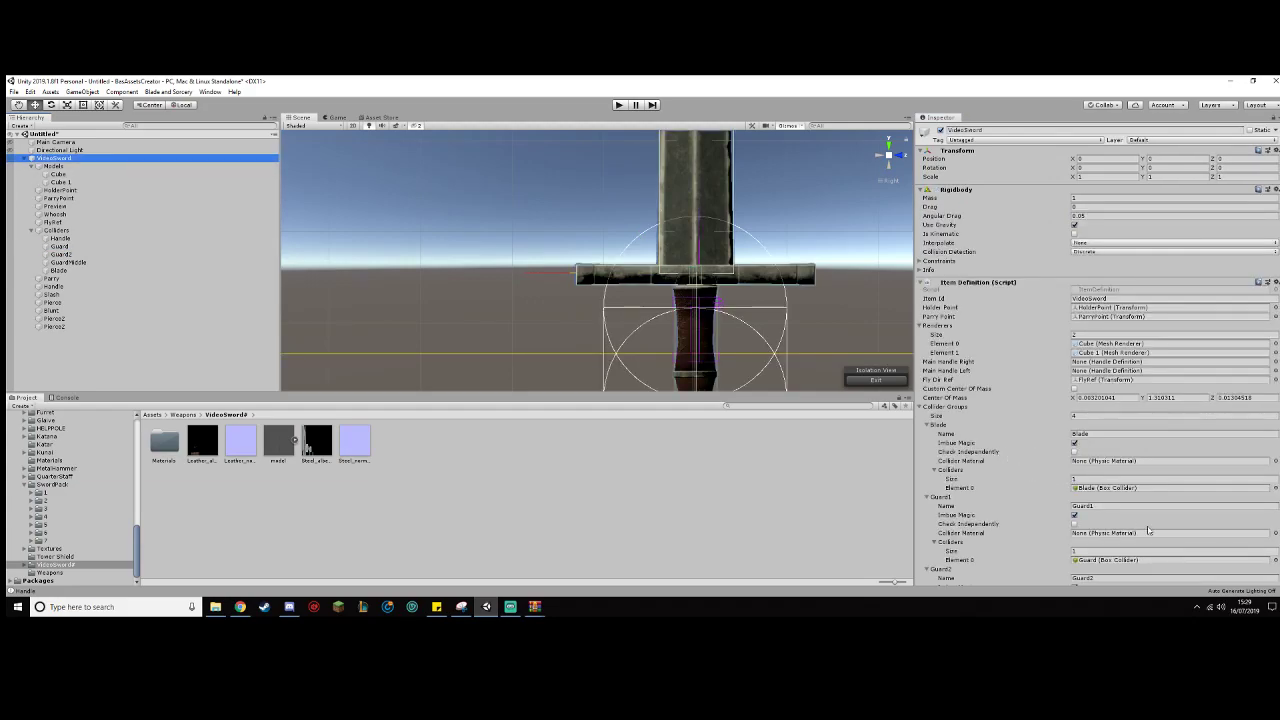
left_click(140, 318)
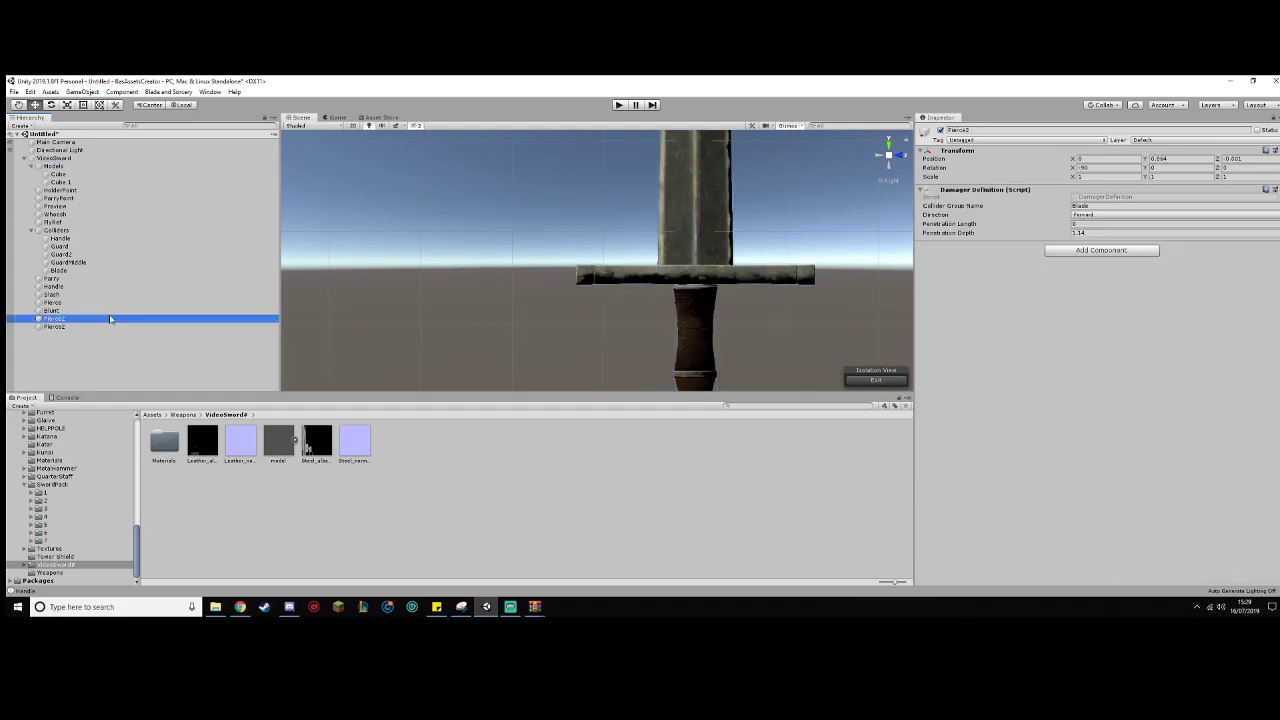
left_click(126, 328)
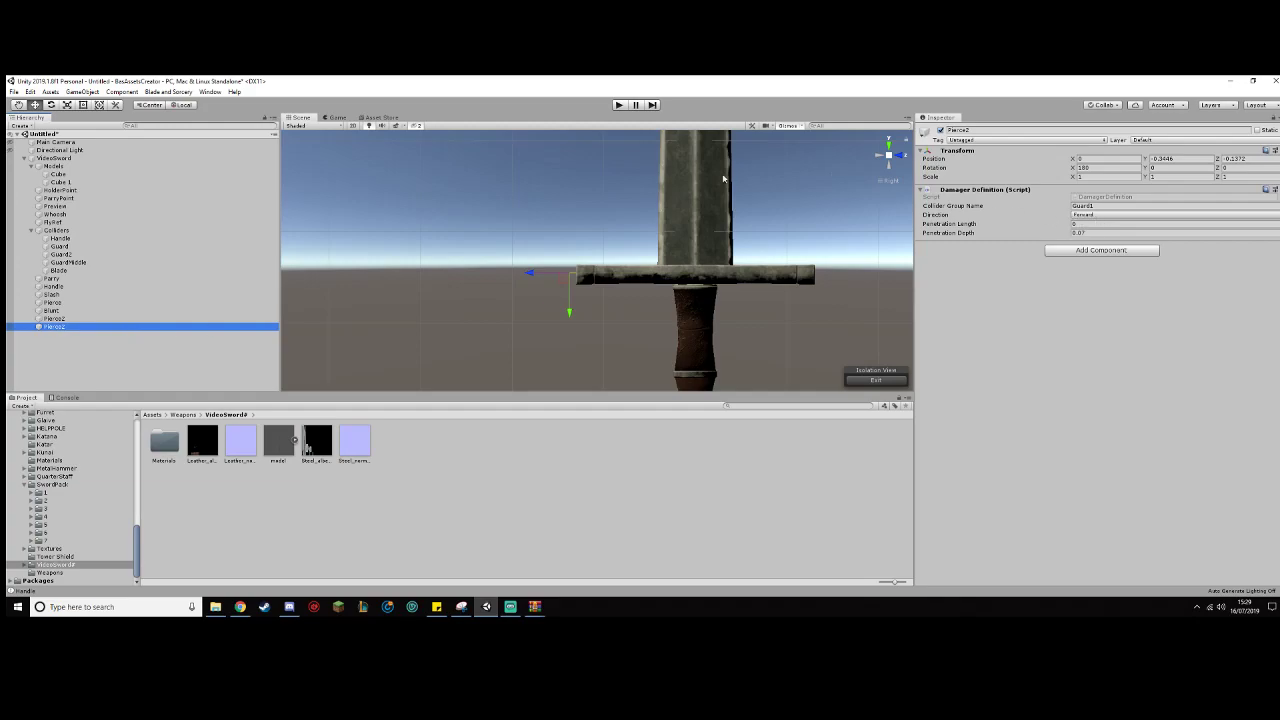
Step: Delete the Pierce2 copy still assigned to the Blade group and duplicate the guard's Pierce2 damager under the same name, Pierce2
left_click(174, 319)
key("Delete")
left_click(174, 322)
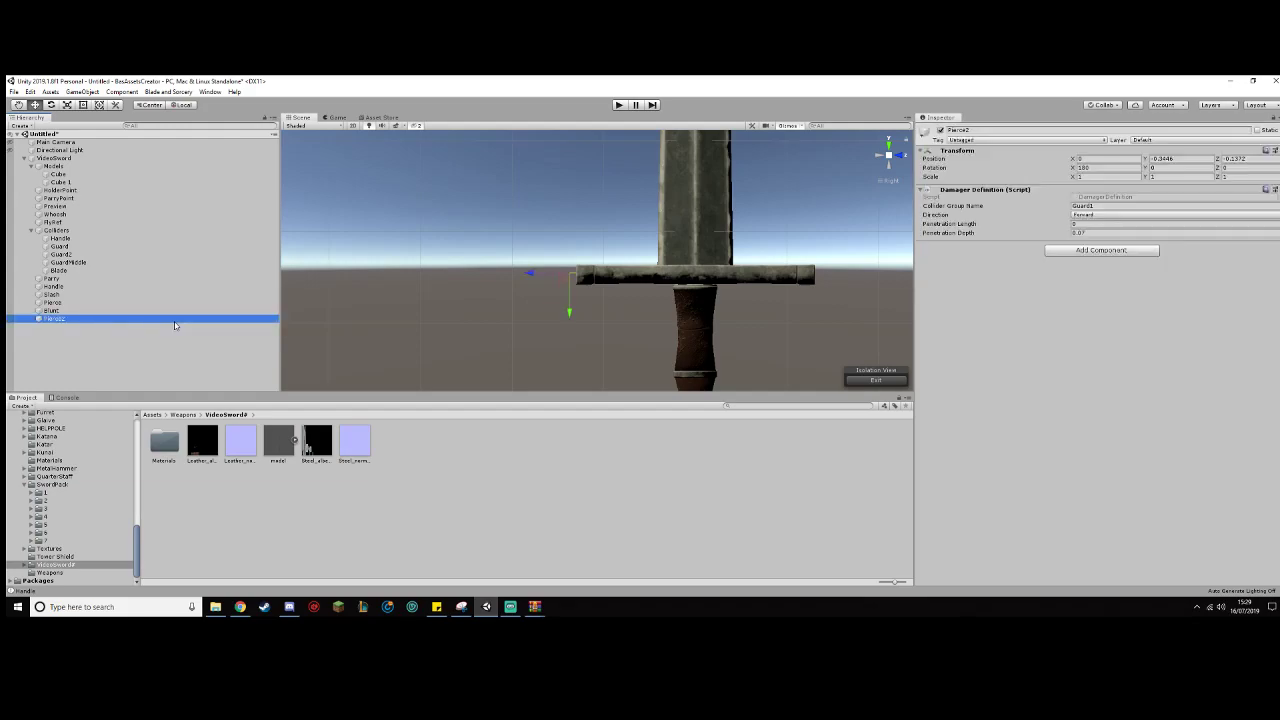
key("ctrl+d")
key("F2")
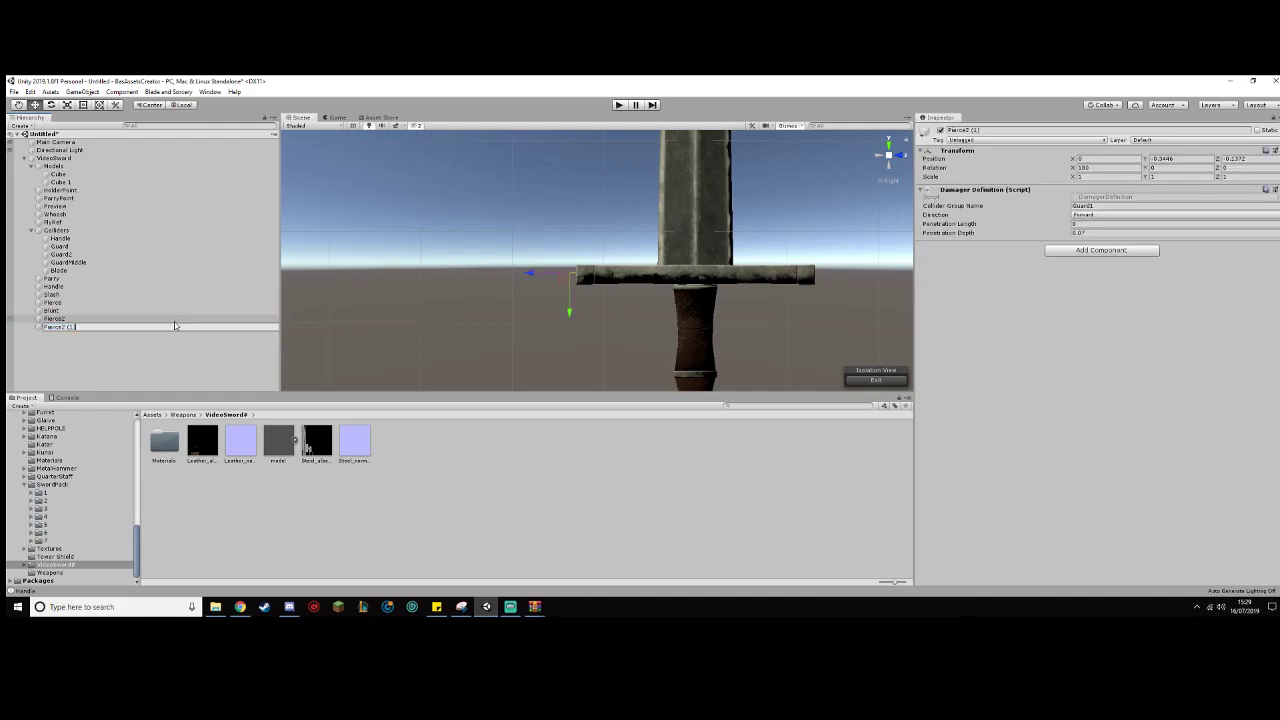
key("Return")
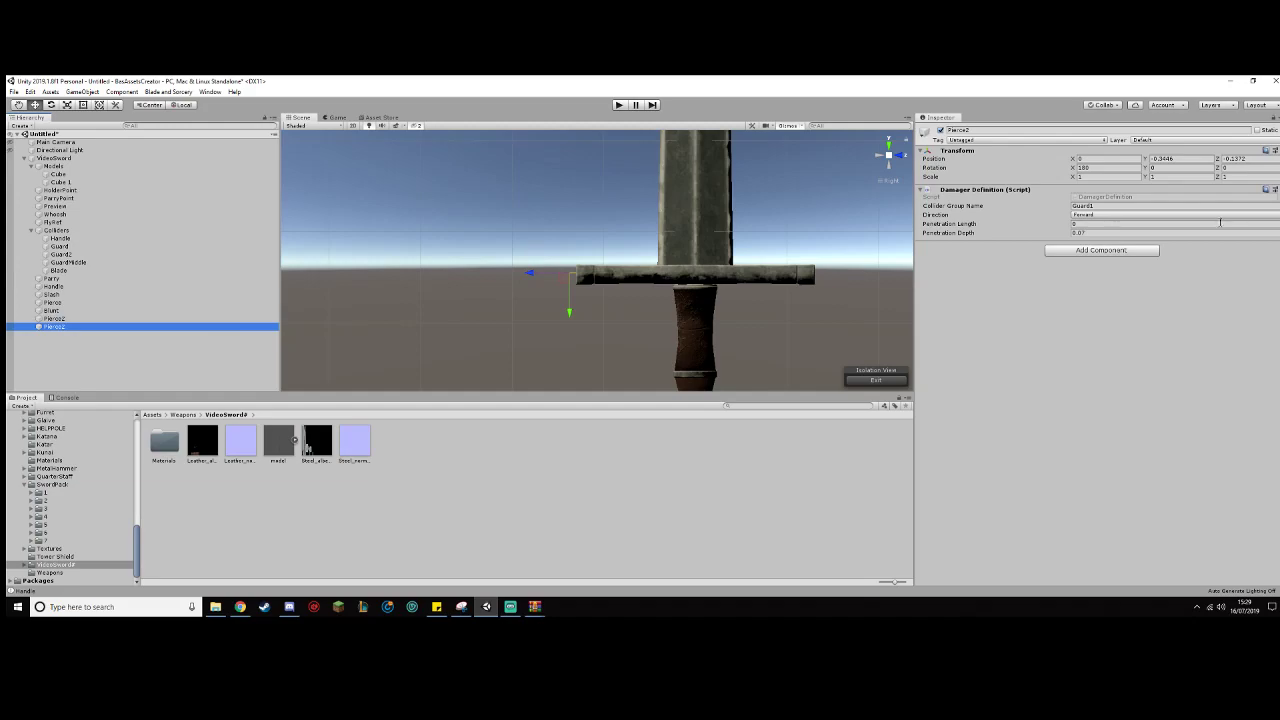
Step: Place the duplicate at the guard's opposite end with X rotation 0 and Z about 0.136, using Collider Group Name Guard2
left_click(1132, 168)
type("0")
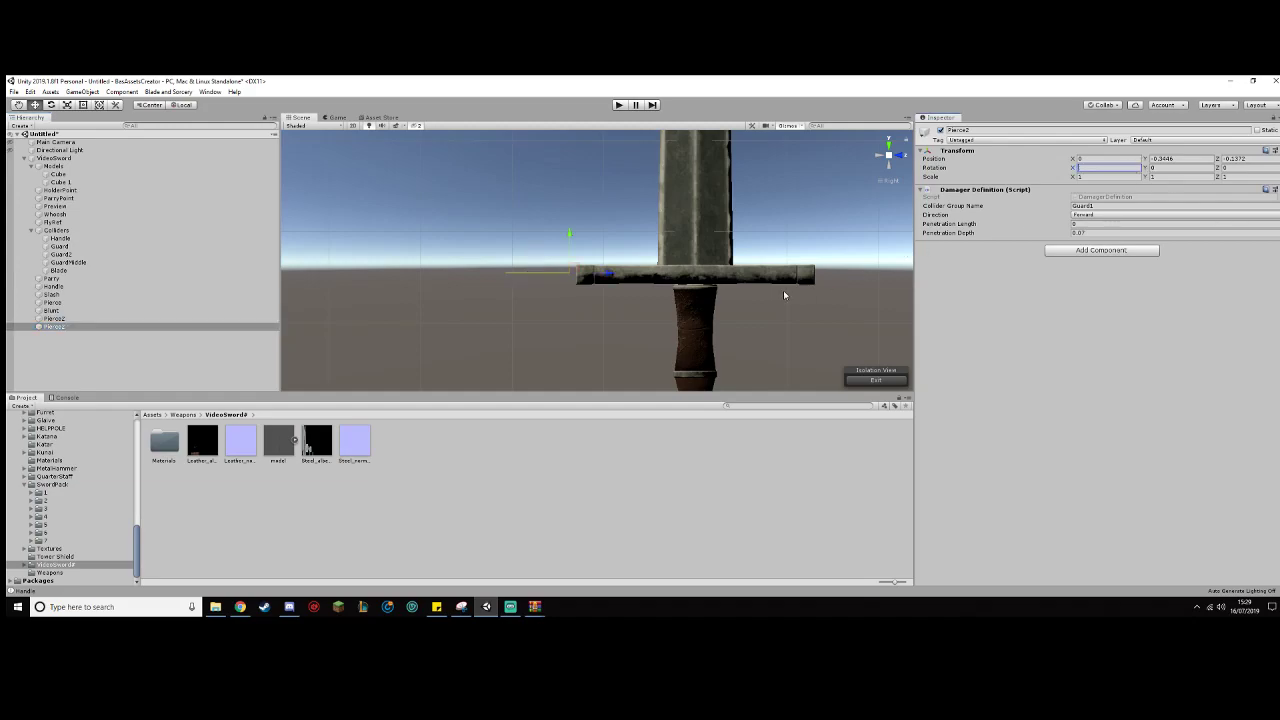
left_click_drag(616, 276, 866, 274)
middle_click_drag(836, 321, 723, 343)
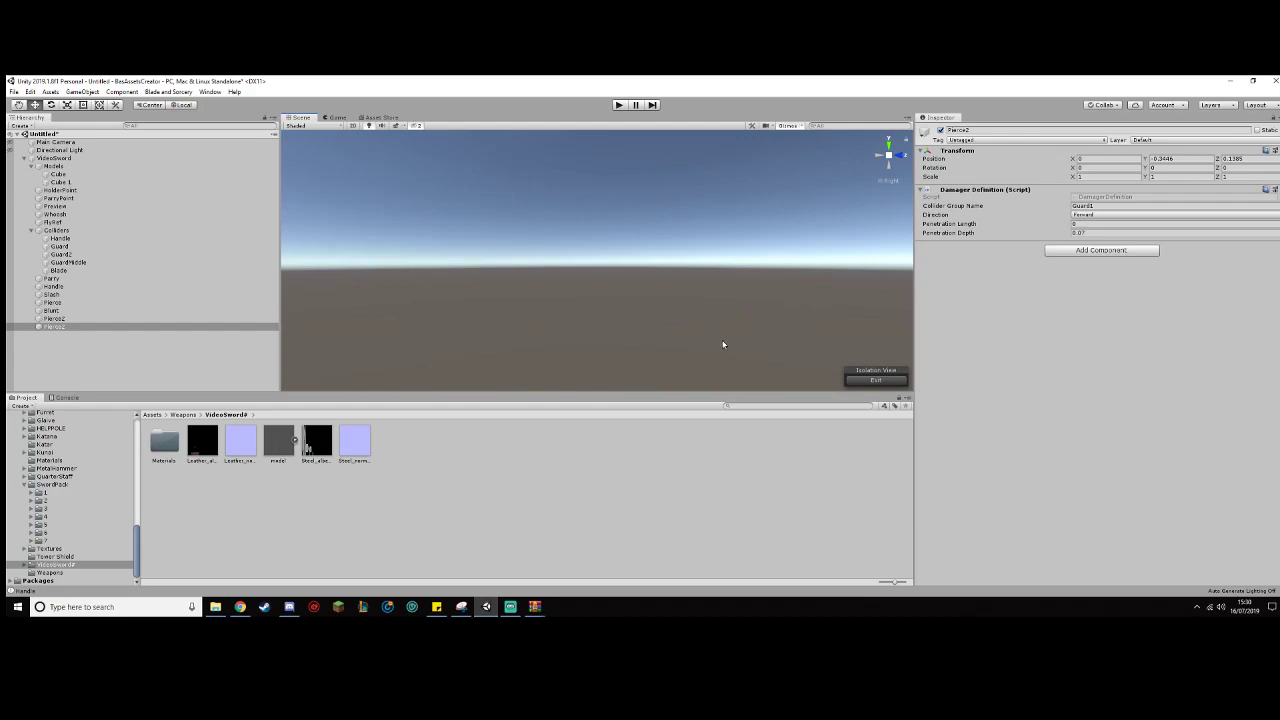
key("f")
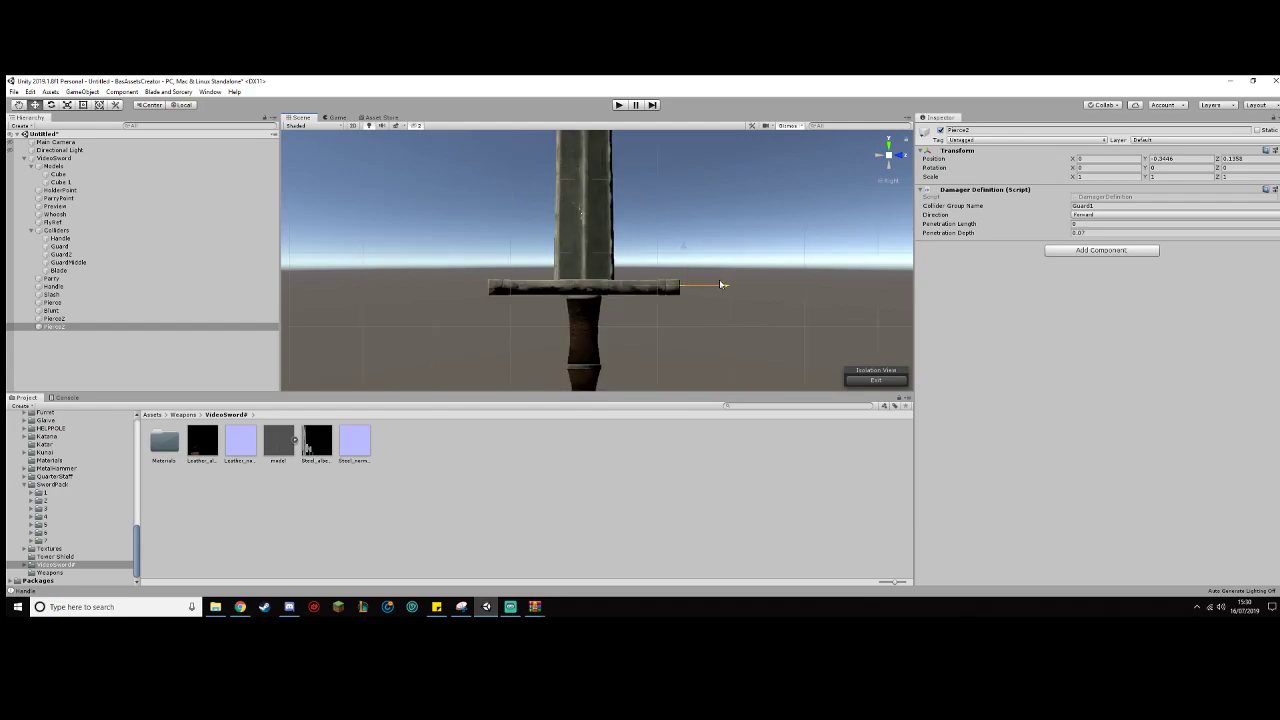
left_click(1105, 205)
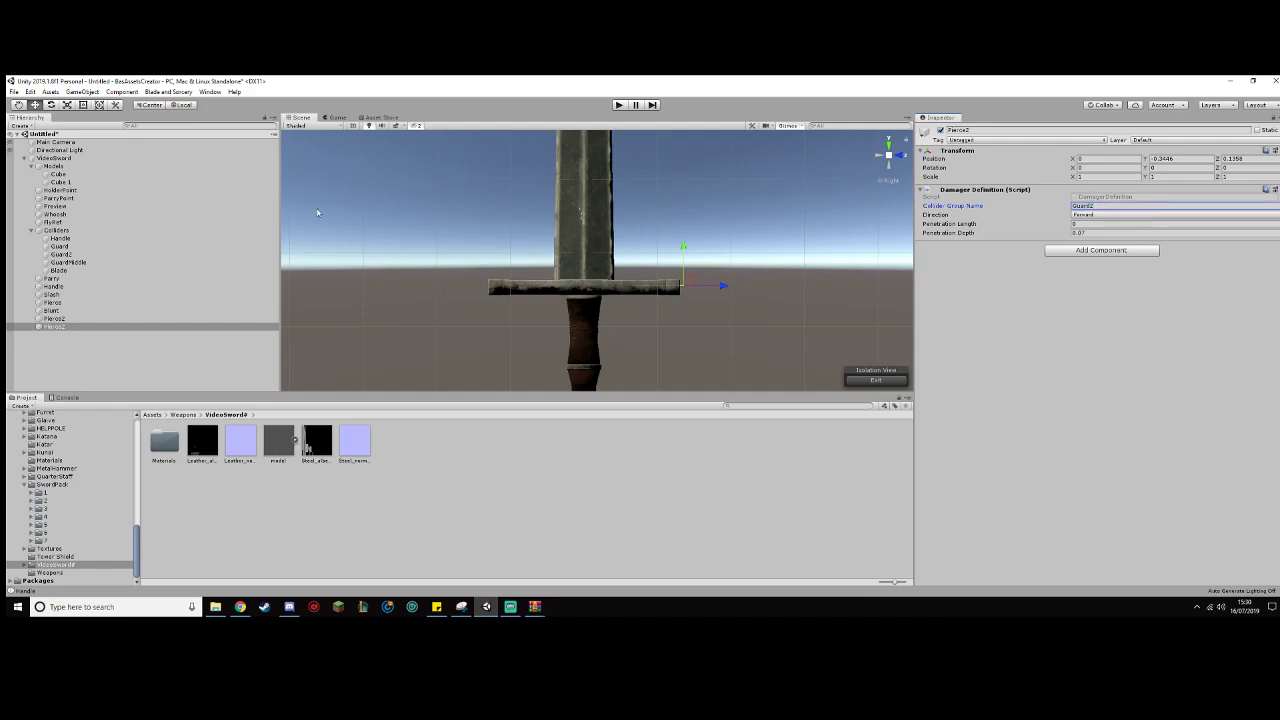
Step: Assign the Handle object to Main Handle Right and Main Handle Left in VideoSword's Item Definition
left_click(150, 158)
scroll(995, 383, "down", 3)
scroll(995, 383, "down", 1)
scroll(993, 432, "up", 3)
scroll(990, 415, "up", 3)
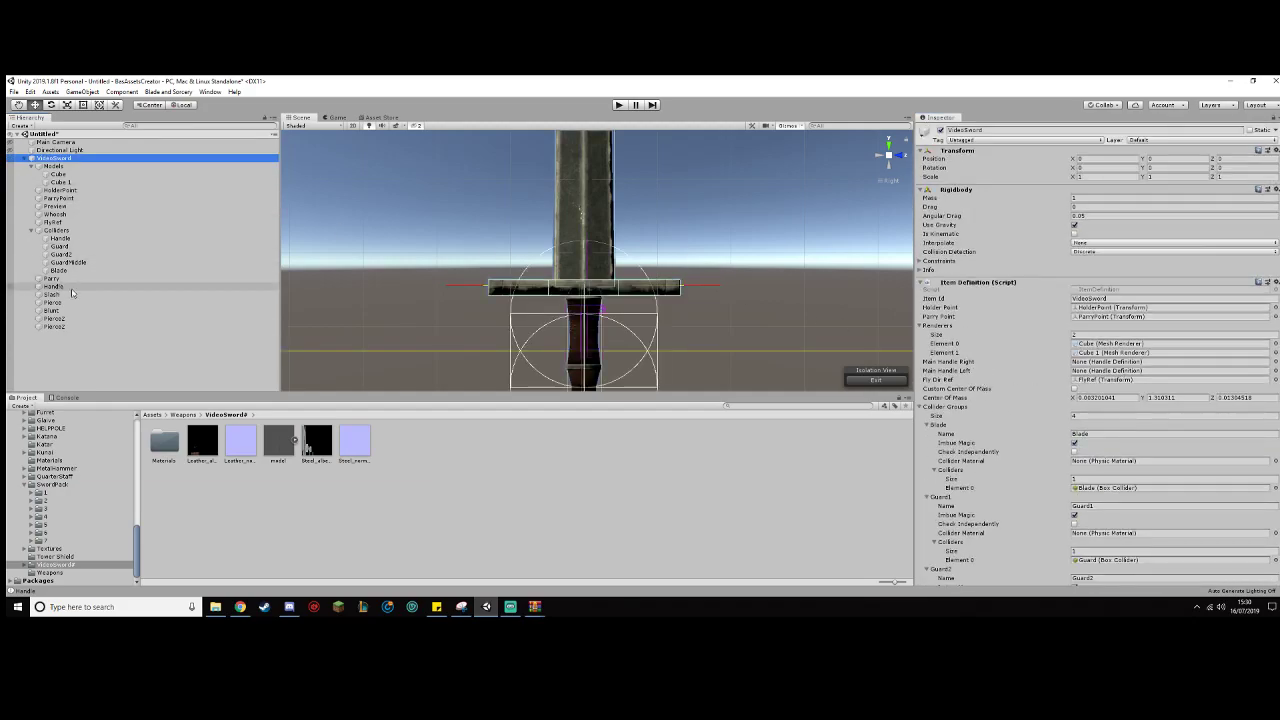
left_click_drag(55, 286, 1166, 363)
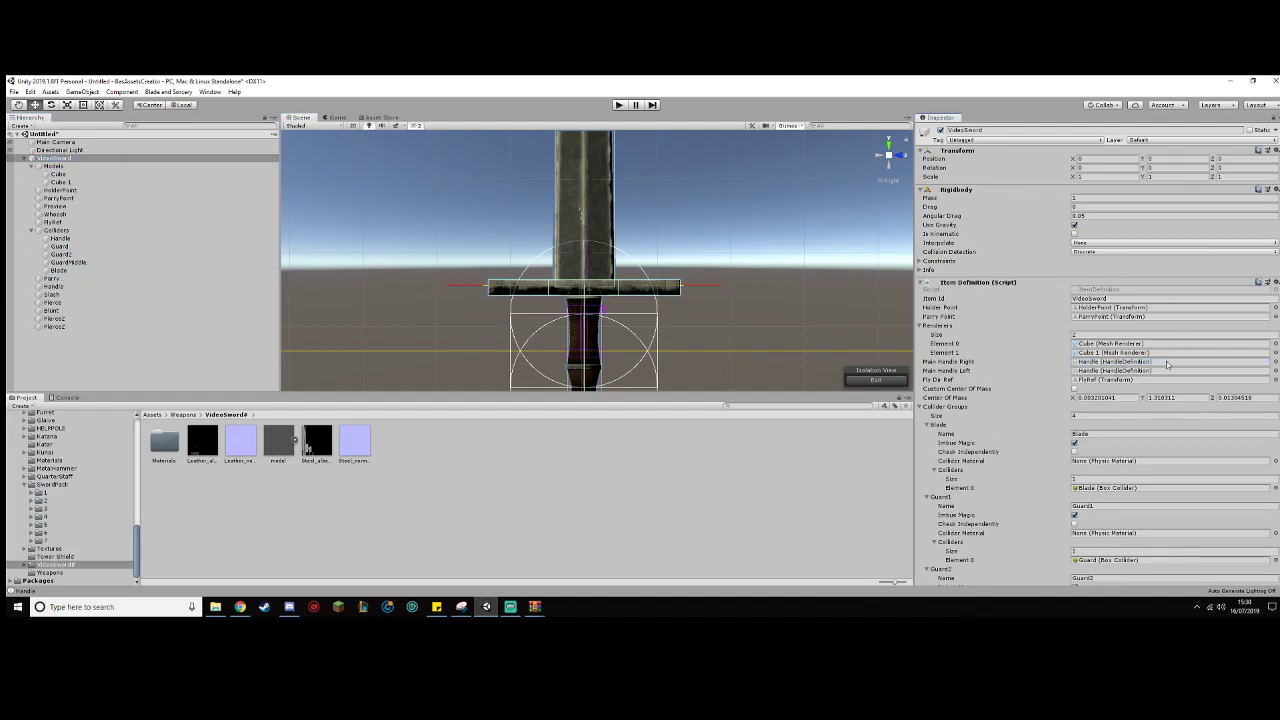
scroll(1040, 425, "down", 5)
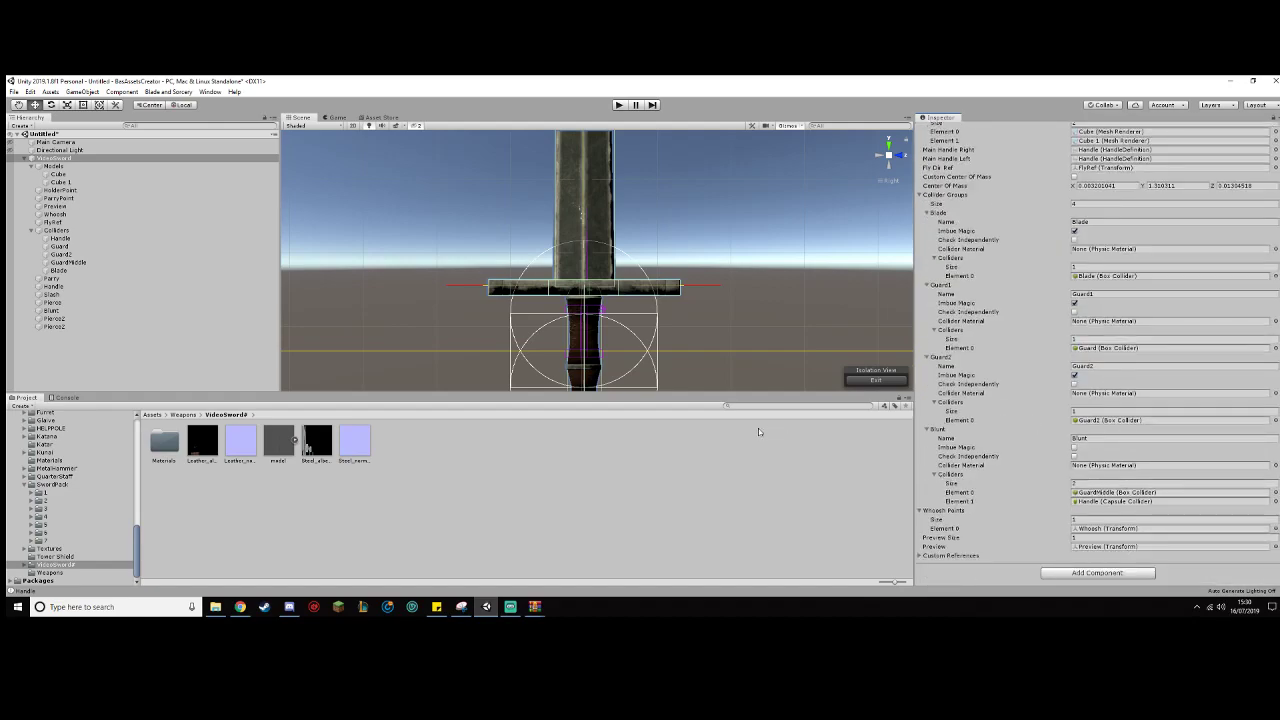
scroll(615, 328, "down", 4)
scroll(620, 330, "down", 5)
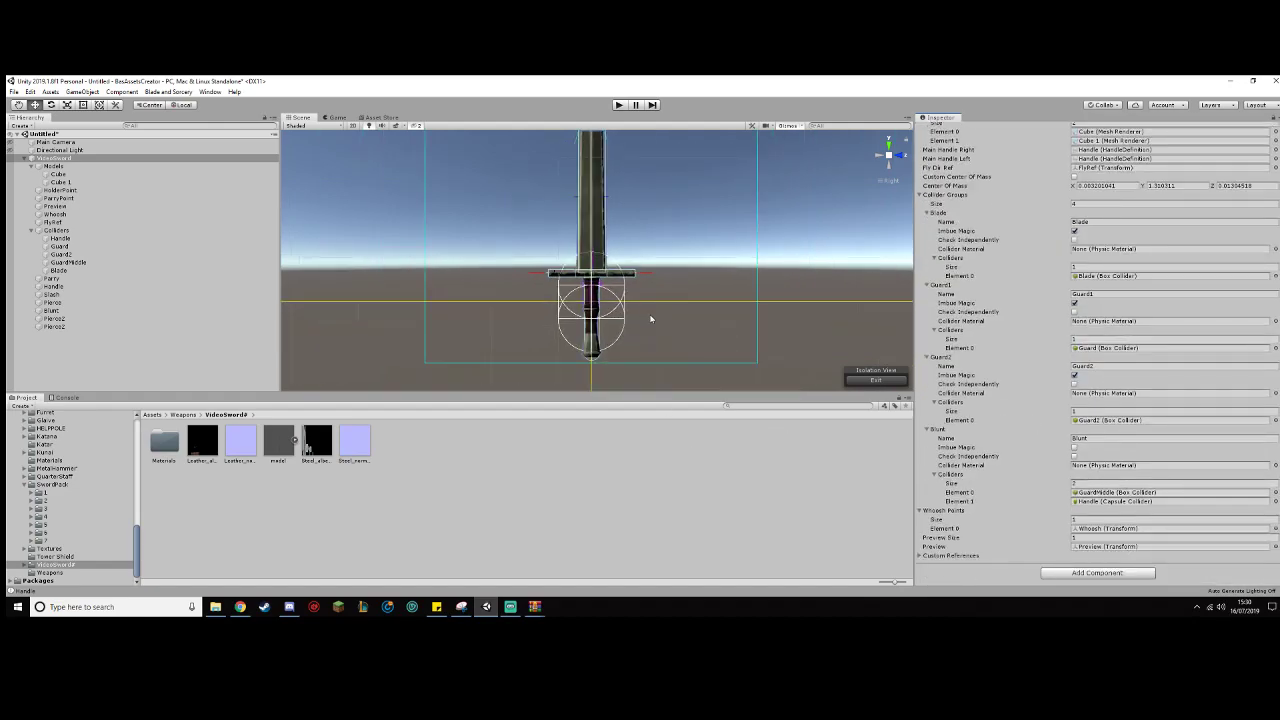
middle_click_drag(659, 307, 654, 363)
scroll(654, 363, "down", 2)
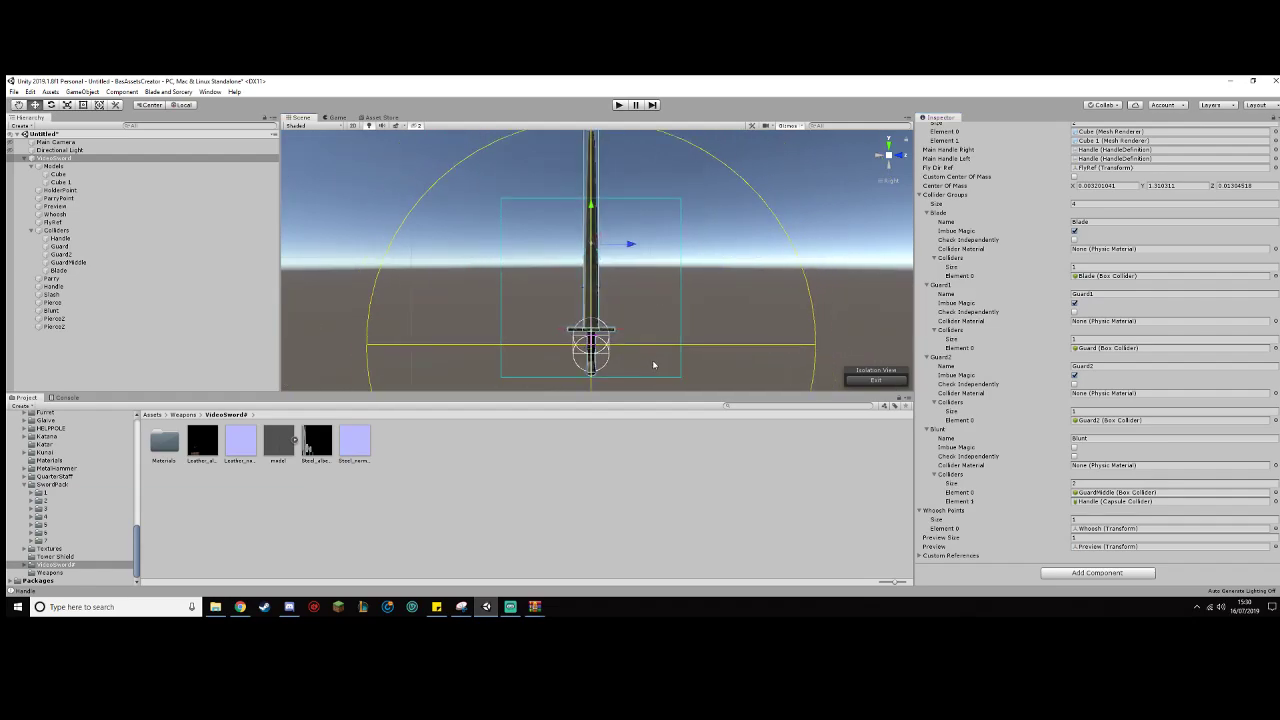
Step: Create a folder named 1VideoSword in Assets and save the VideoSword object in it as a prefab
scroll(109, 527, "up", 10)
scroll(102, 512, "up", 3)
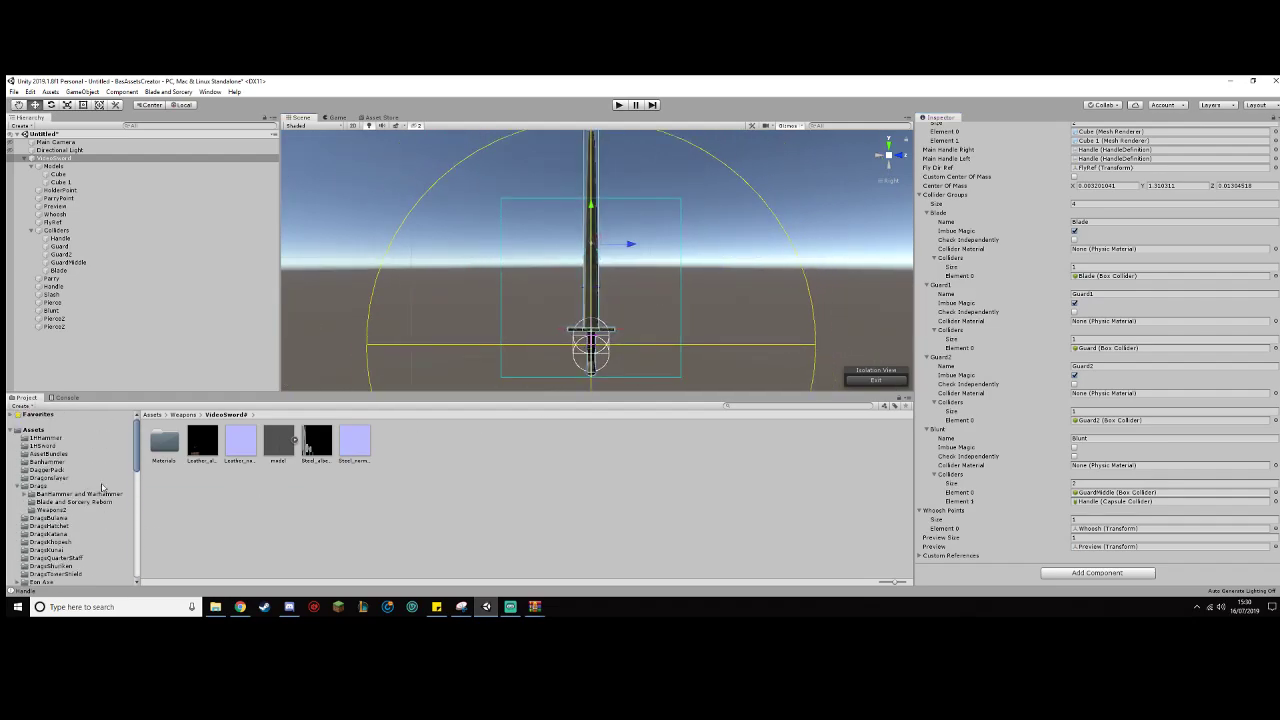
right_click(42, 430)
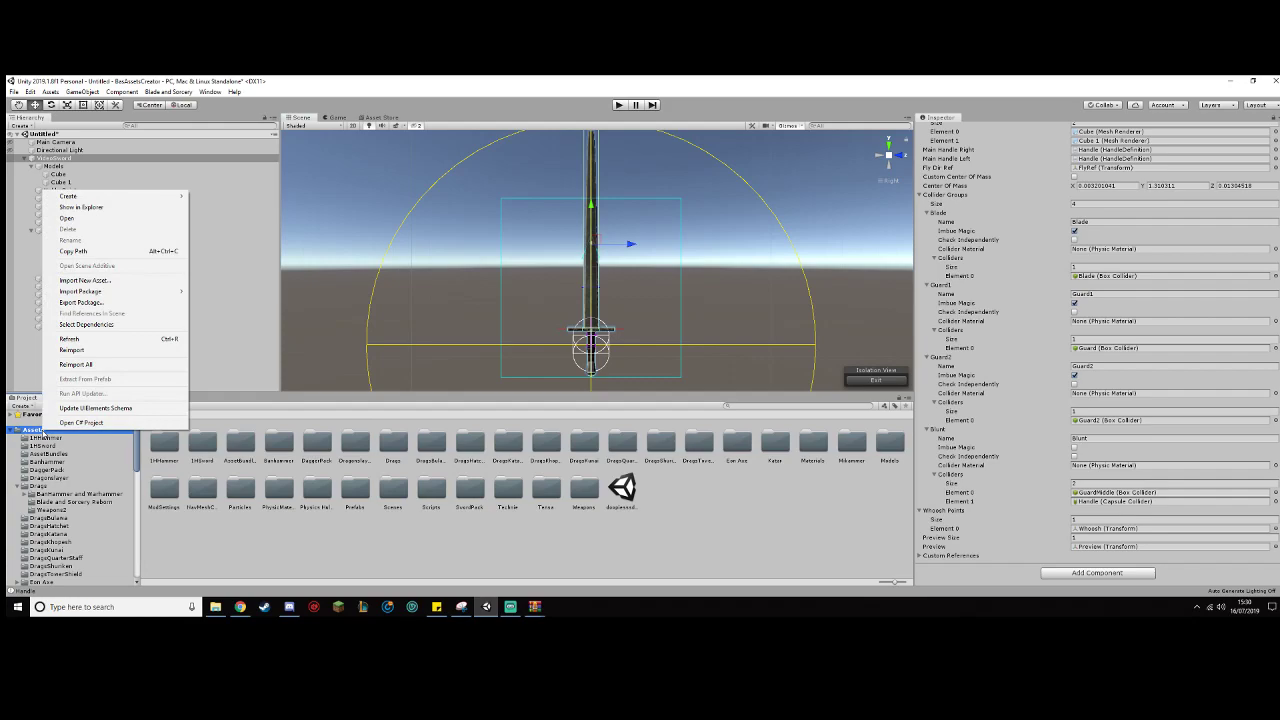
mouse_move(176, 197)
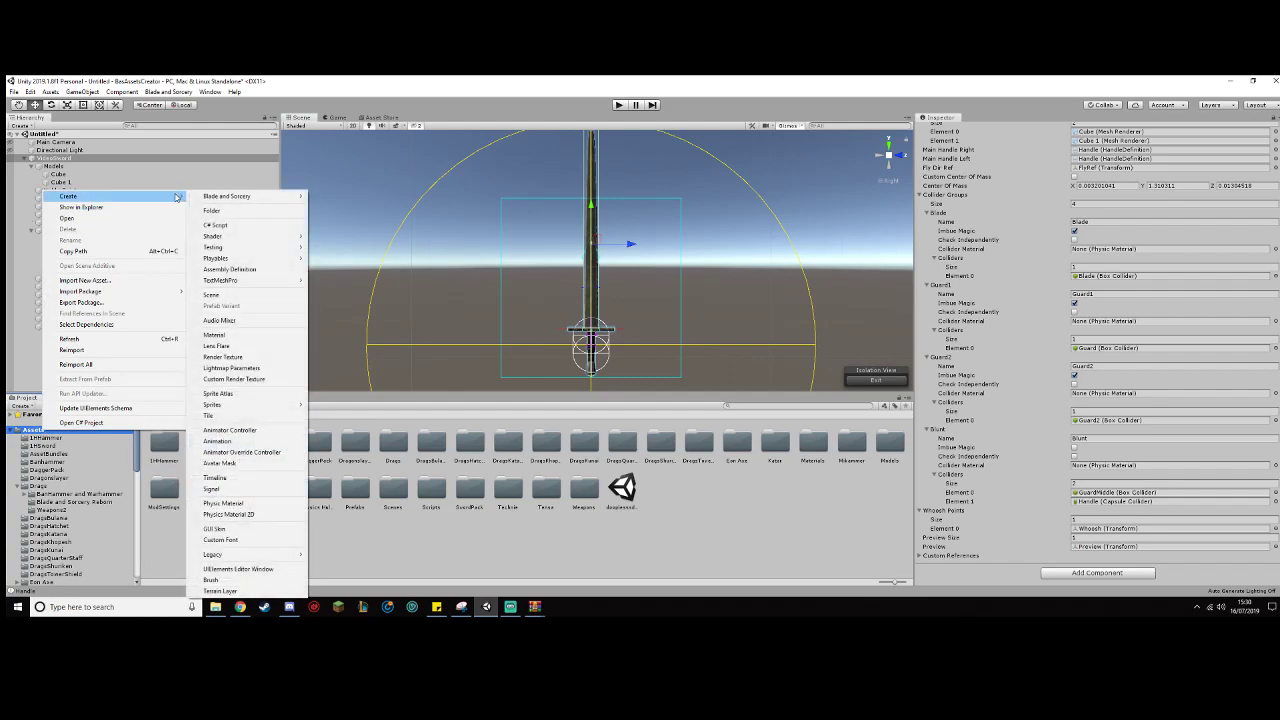
left_click(217, 210)
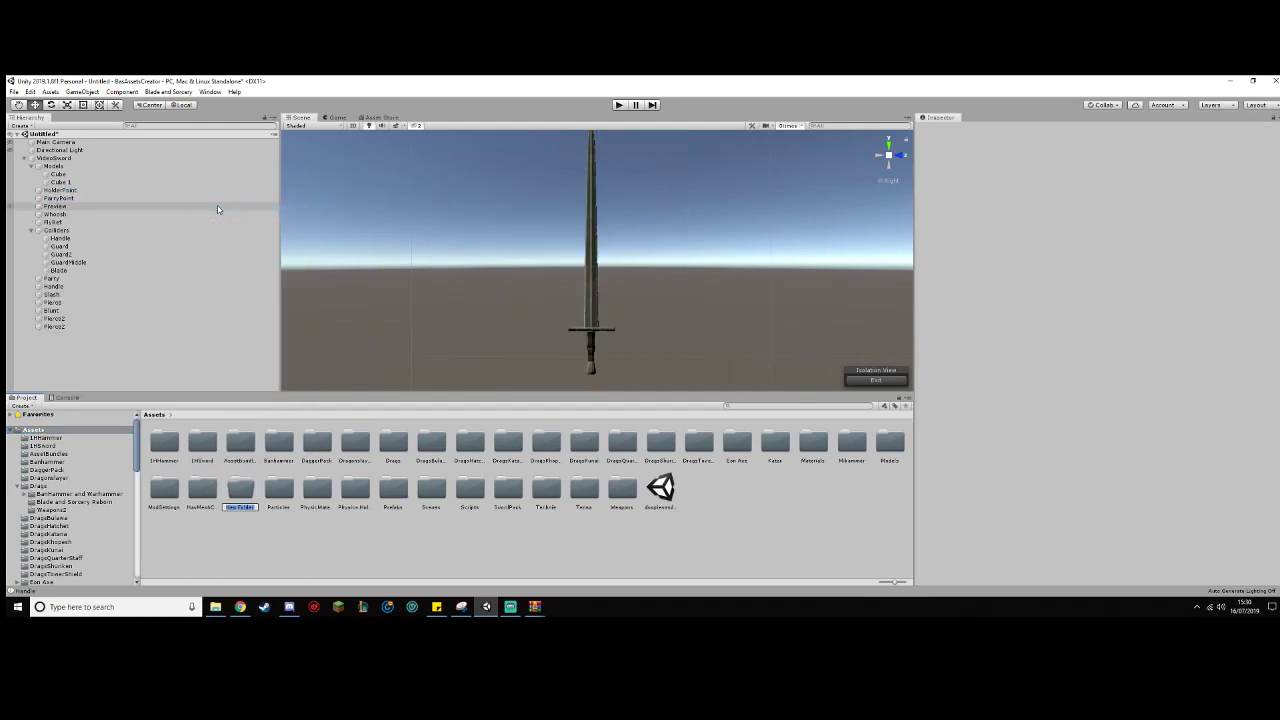
type("1VideoSword")
key("Return")
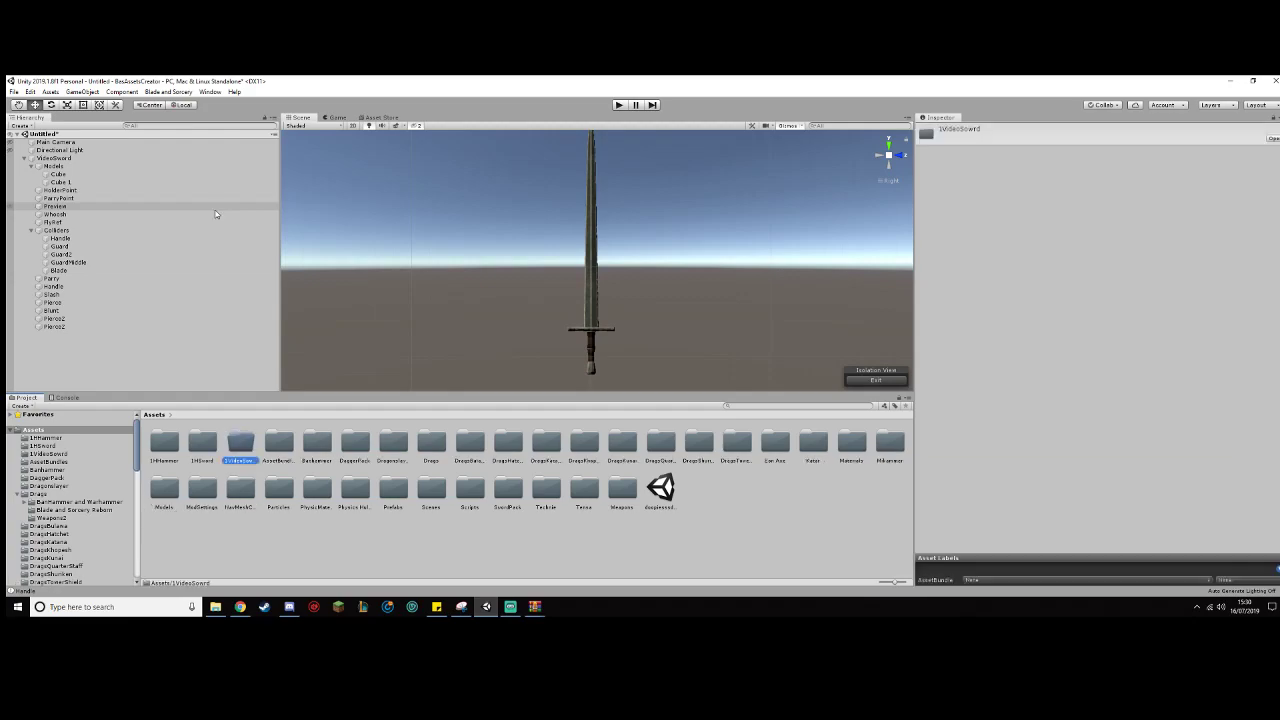
double_click(240, 448)
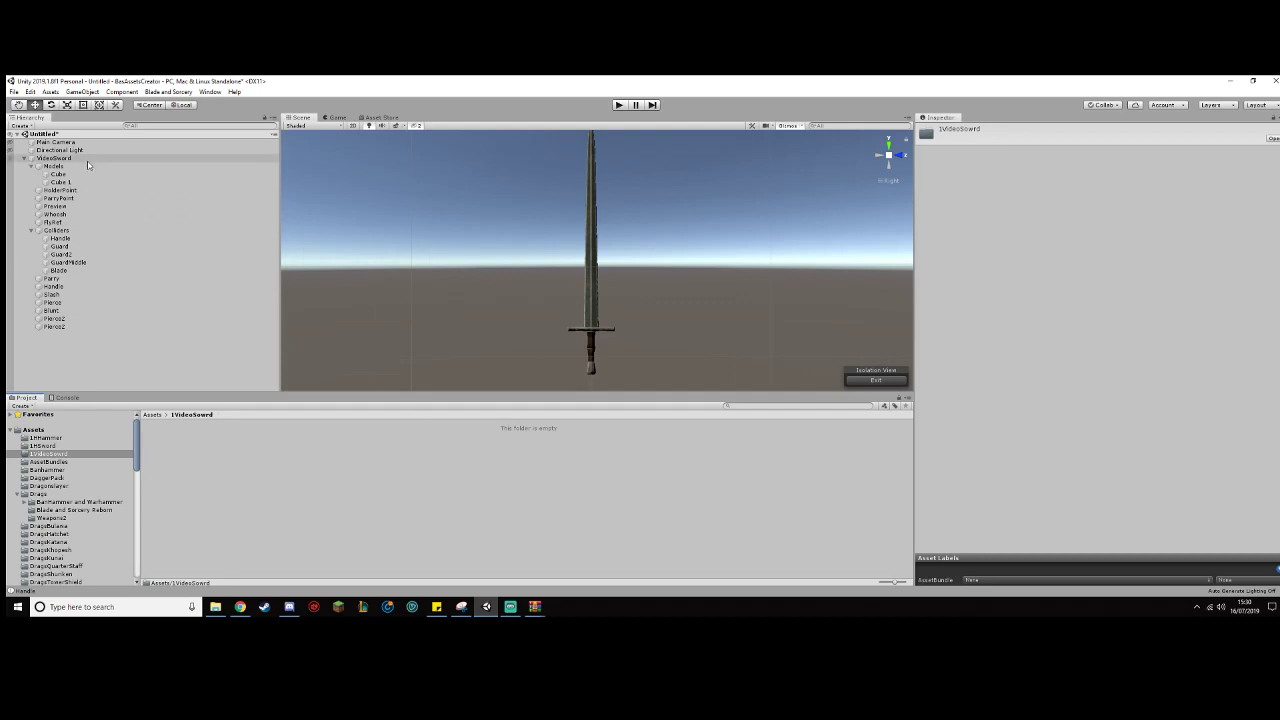
left_click_drag(86, 160, 190, 432)
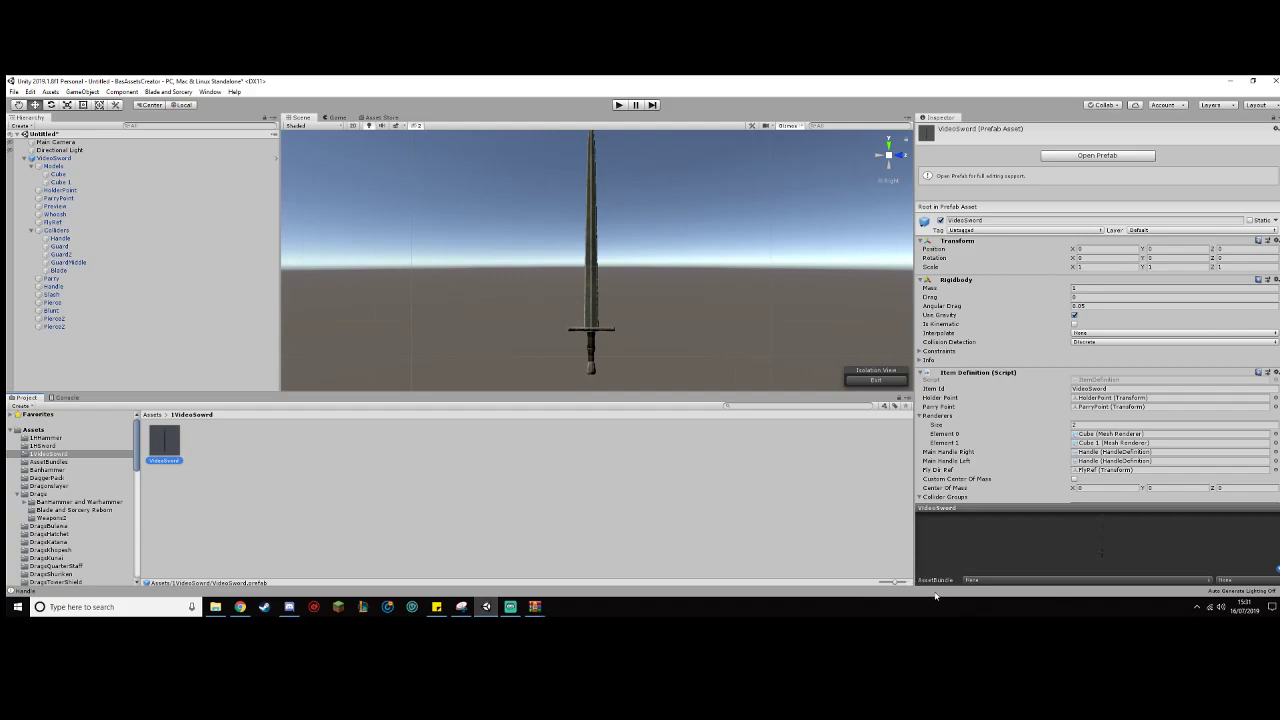
left_click(968, 581)
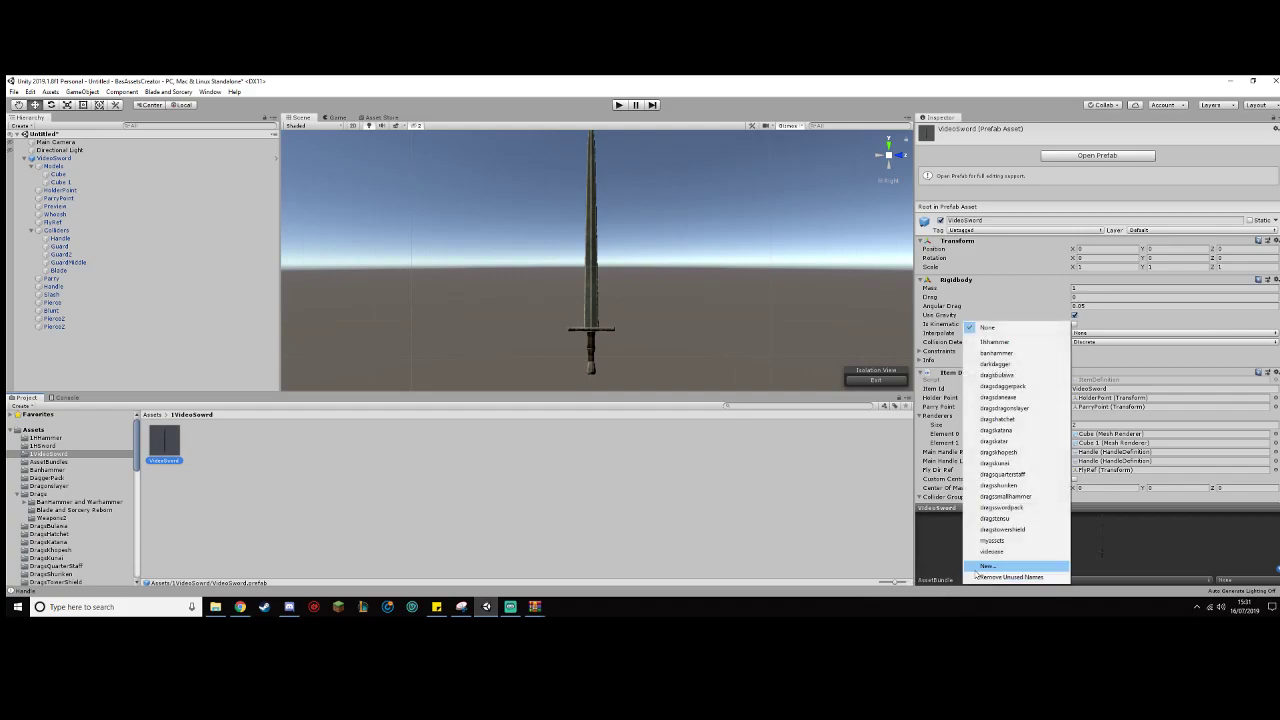
left_click(976, 569)
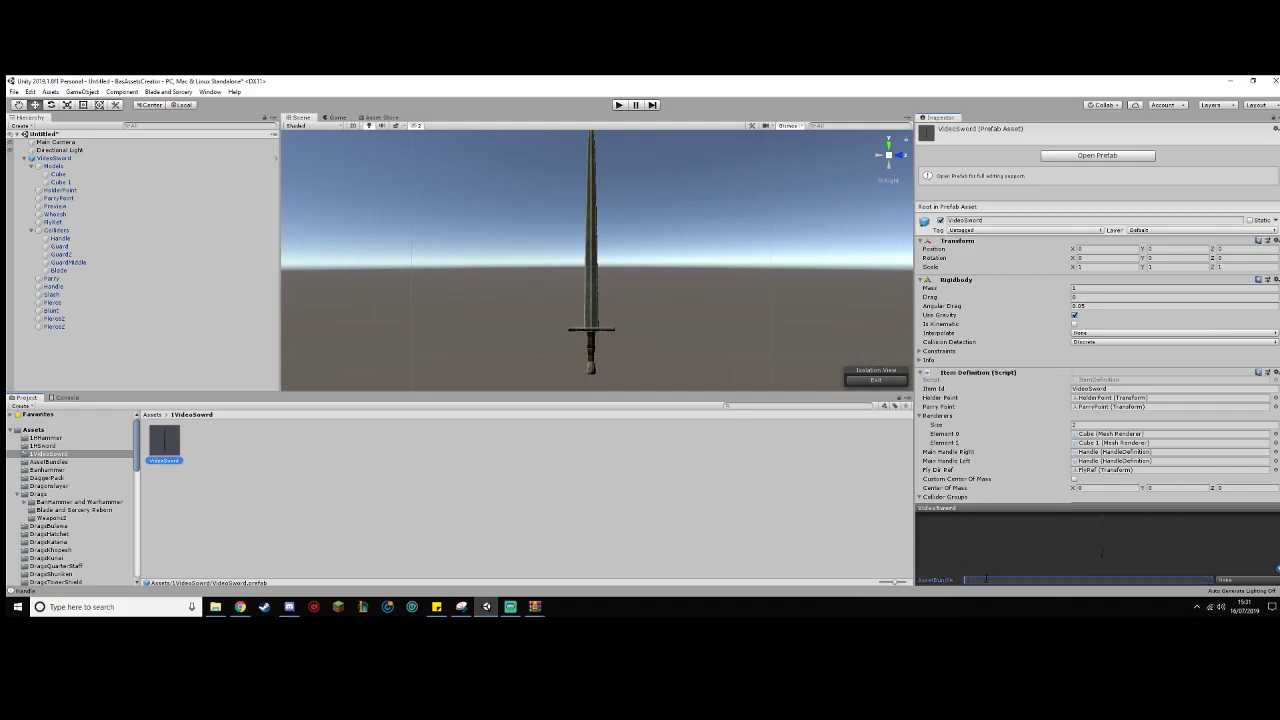
left_click(194, 446)
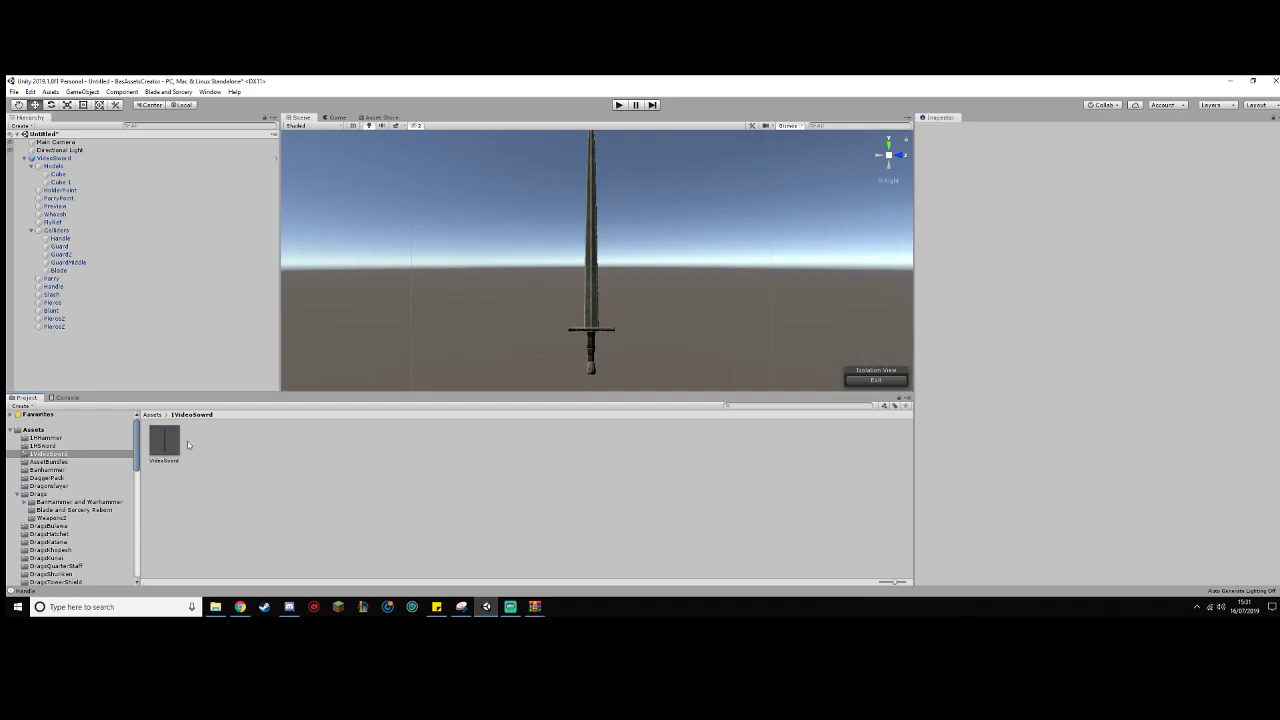
left_click(166, 447)
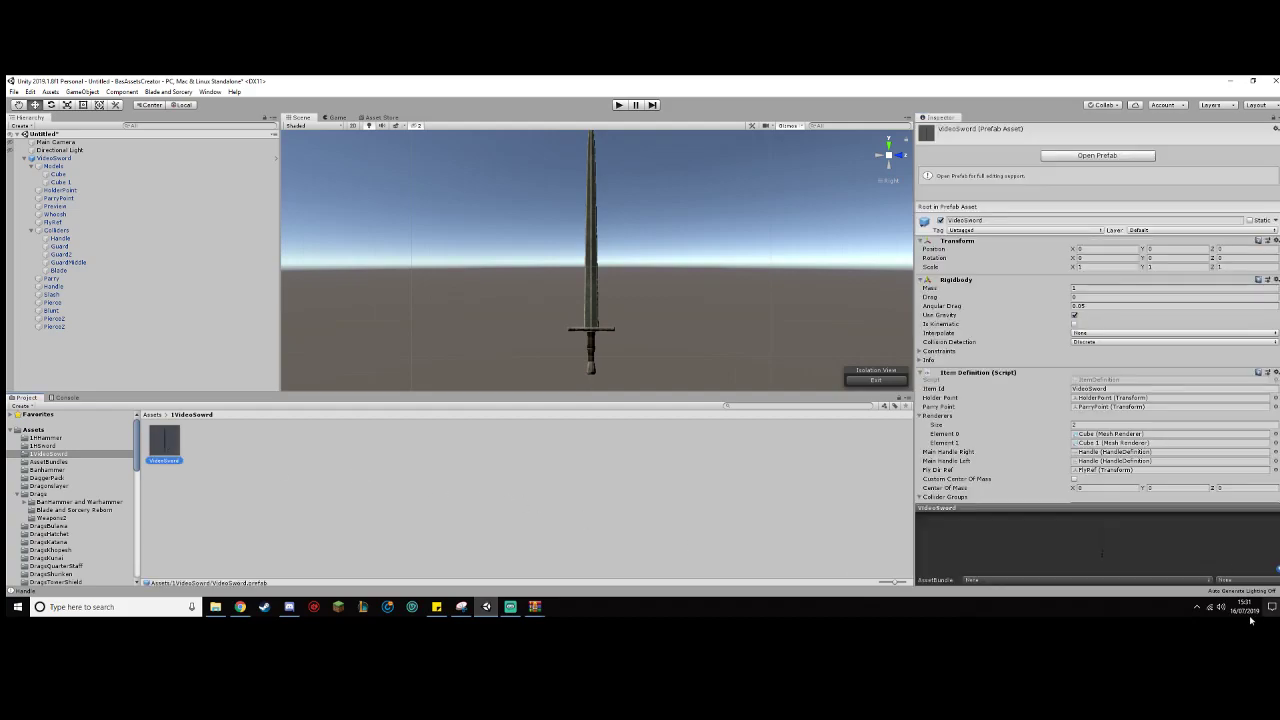
Step: Assign the VideoSword prefab to a new asset bundle named videosword and build the AssetBundles
left_click(1066, 582)
left_click(1053, 568)
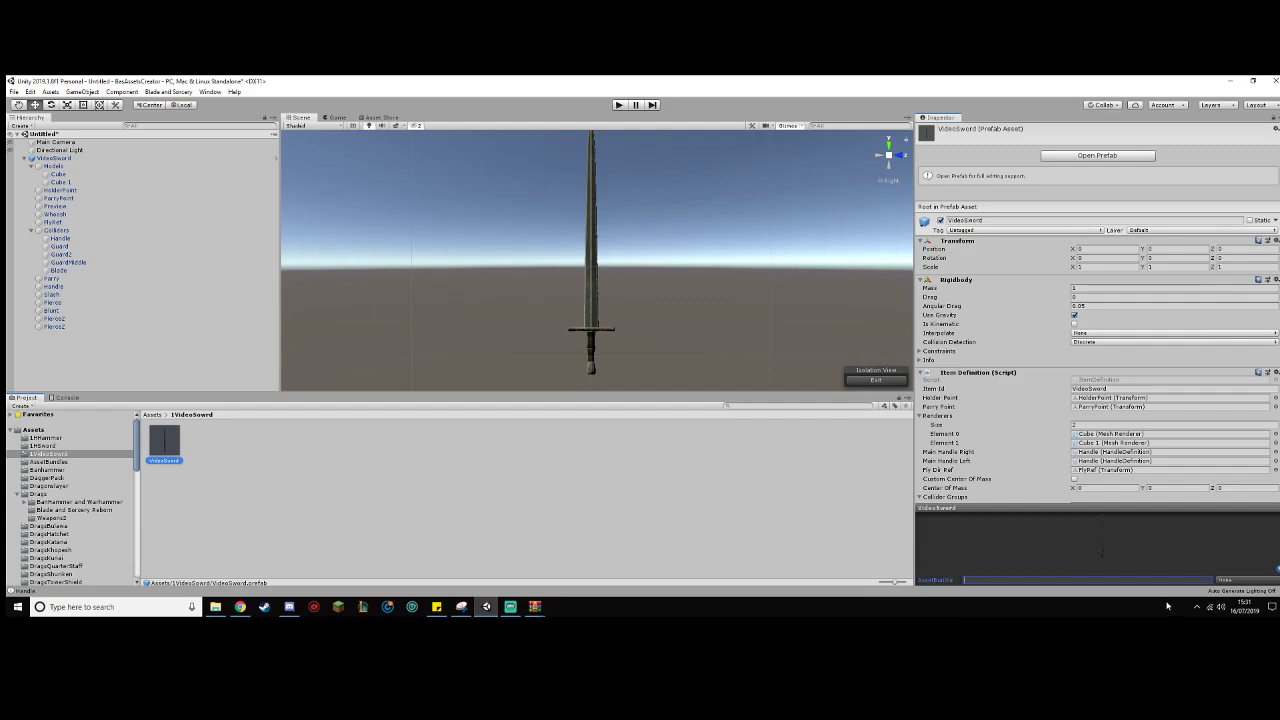
type("videosword")
key("Return")
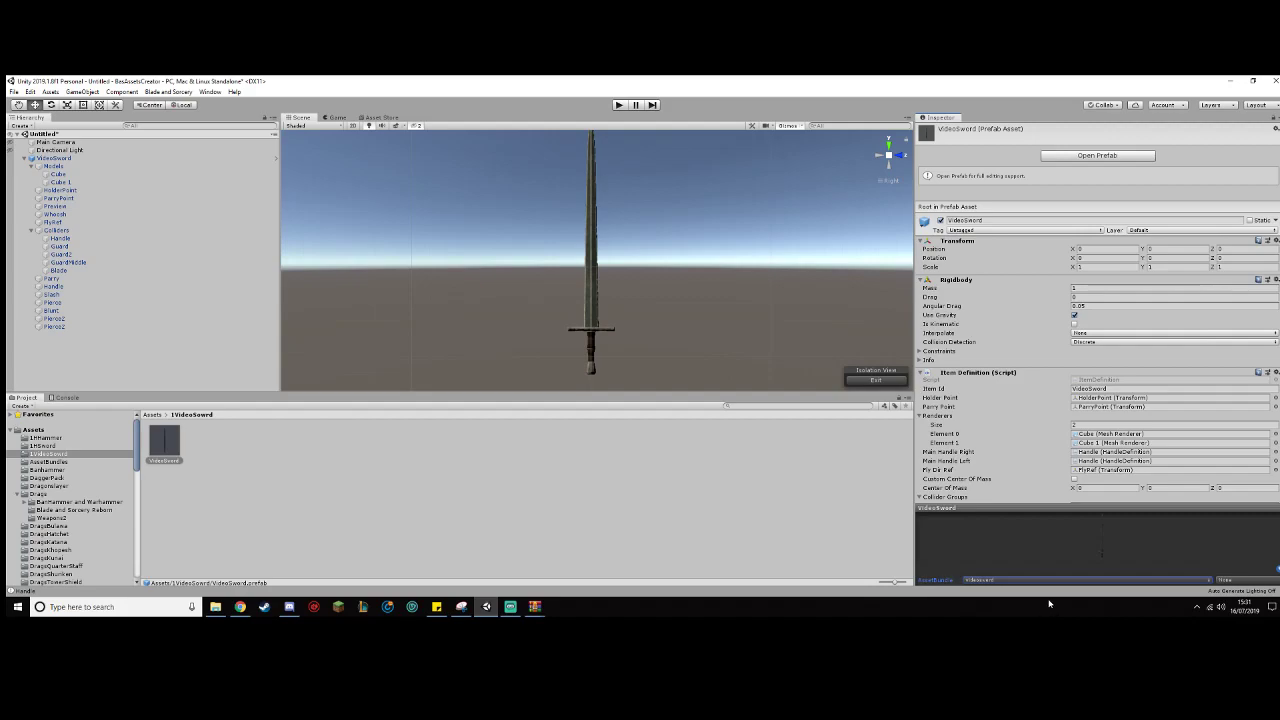
left_click(169, 92)
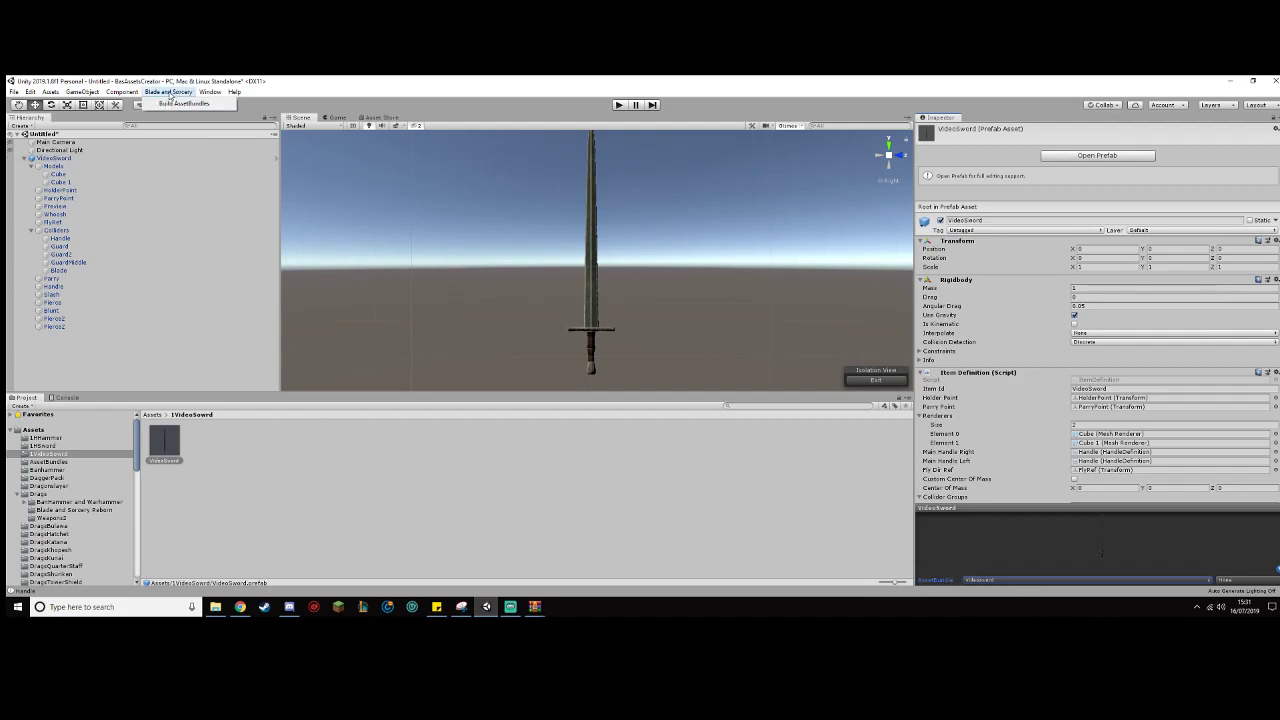
left_click(184, 103)
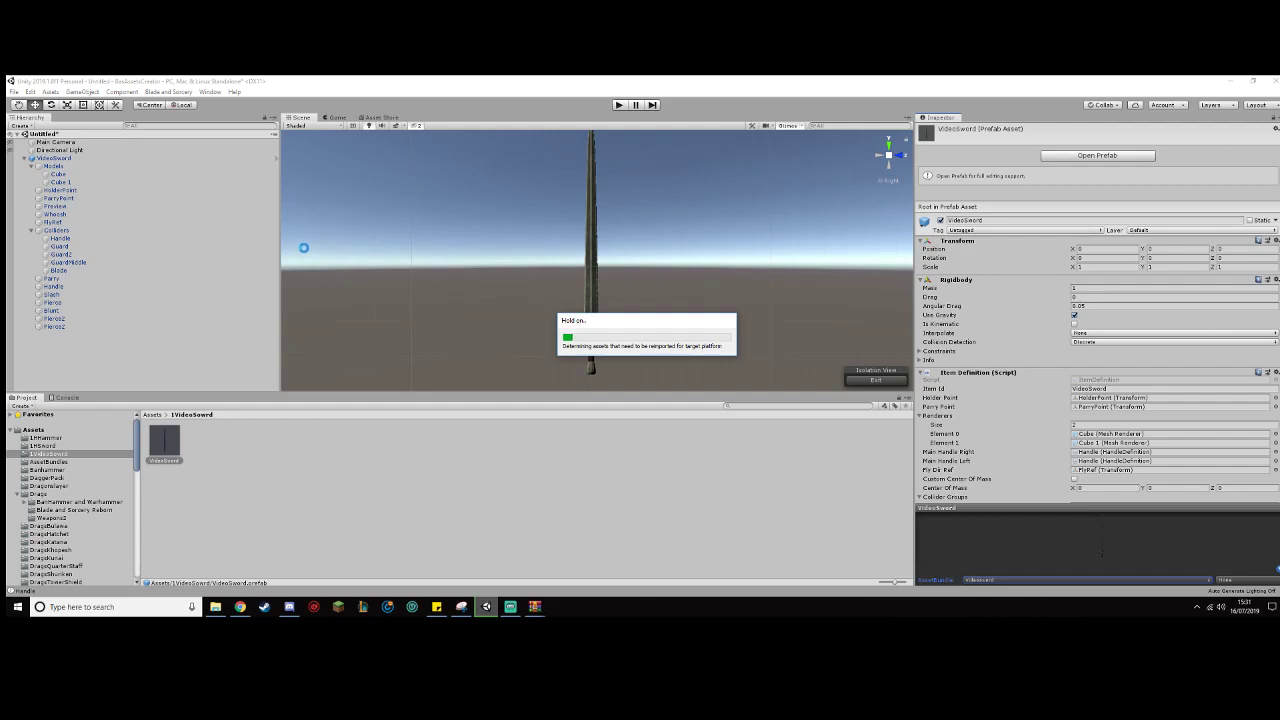
Step: Switch to File Explorer and open the Blade & Sorcery StreamingAssets folder, starting from the location of the recent Bulawa mod zip
left_click(216, 607)
left_click(645, 314)
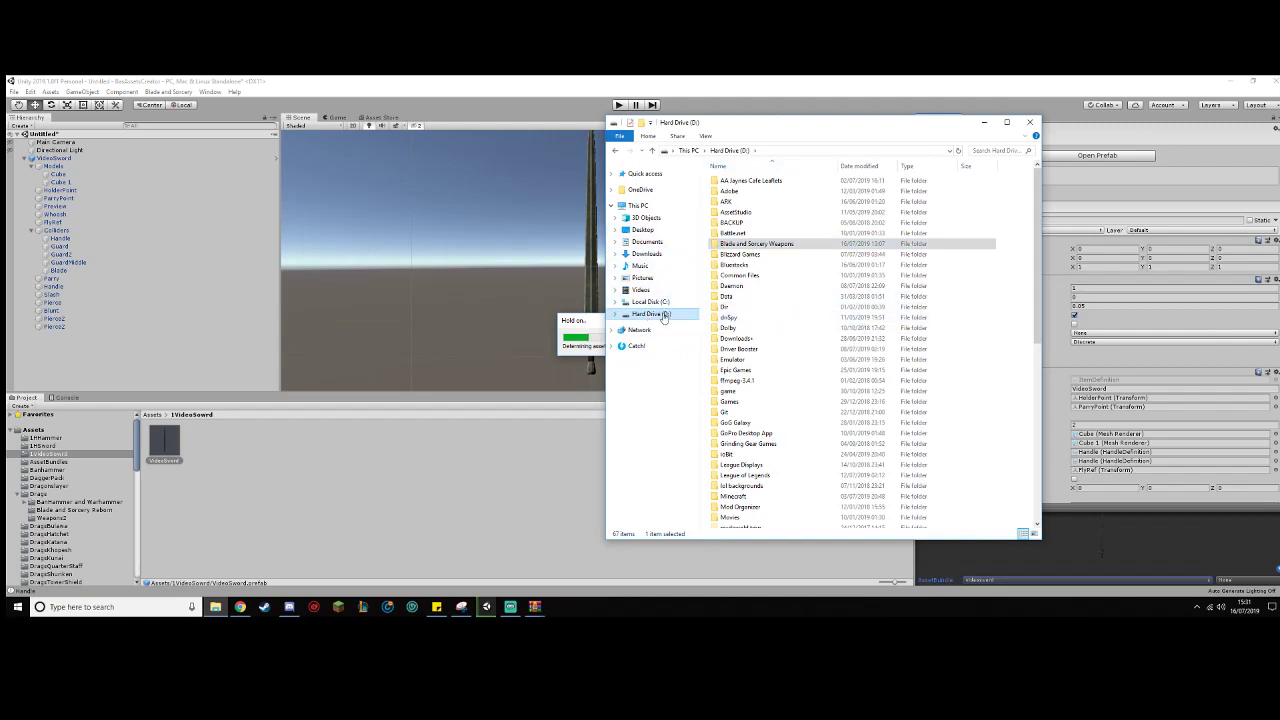
left_click(645, 173)
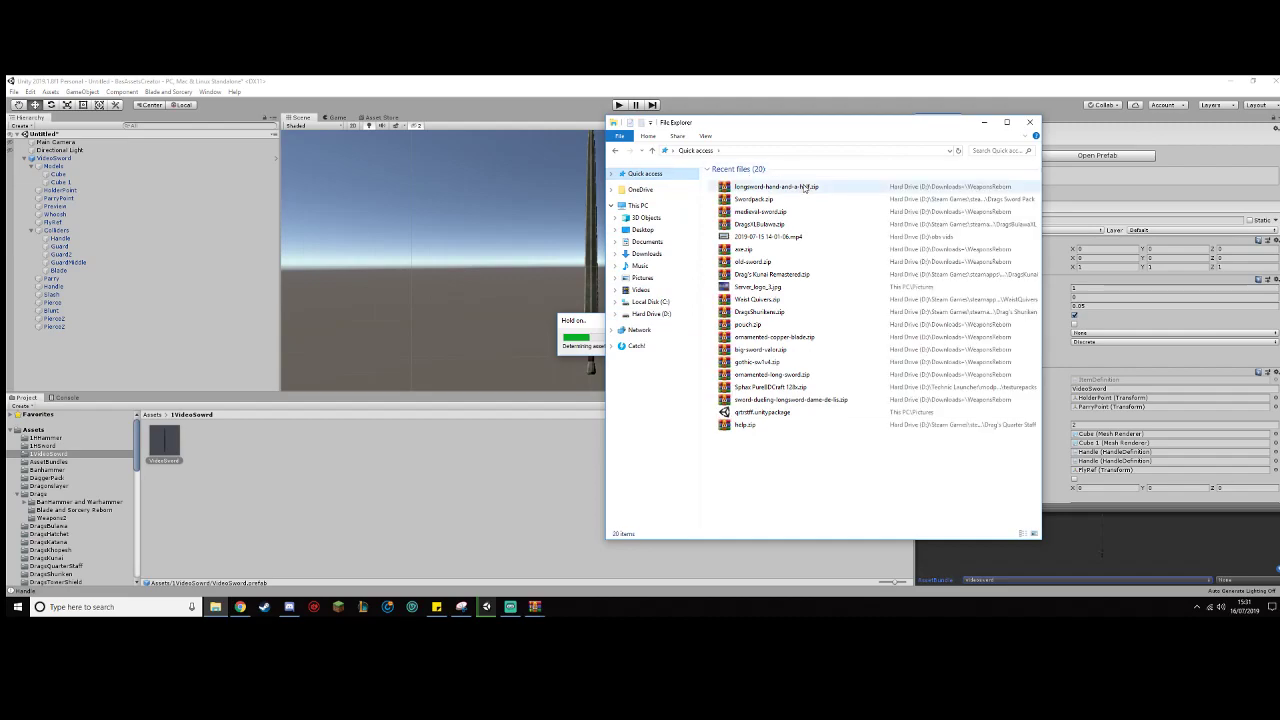
right_click(789, 225)
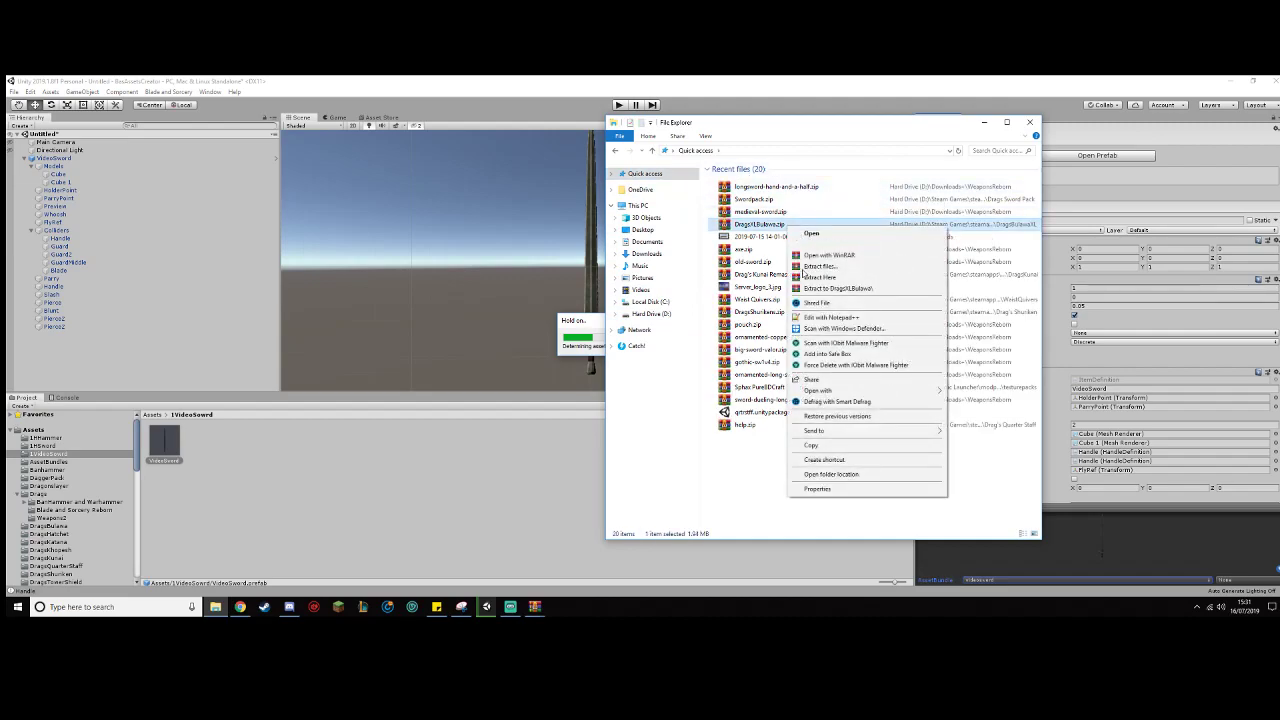
left_click(865, 475)
left_click(830, 150)
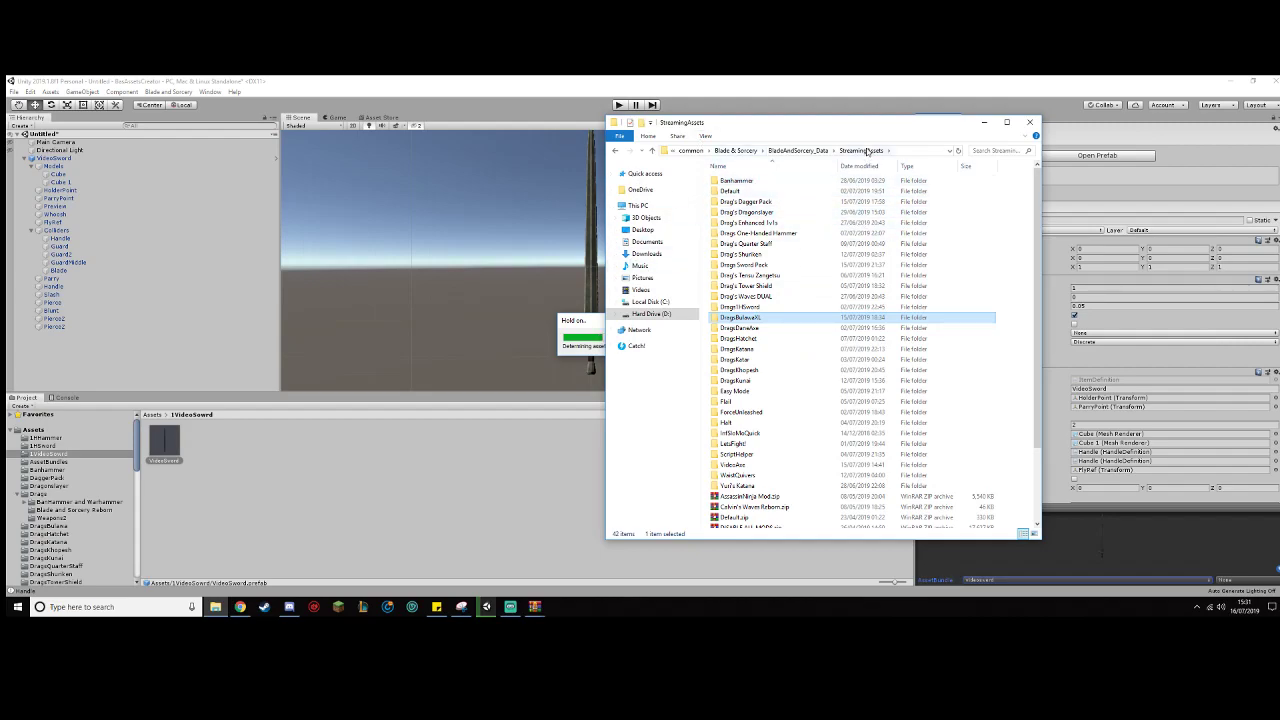
Step: Create a folder named VideoSword in StreamingAssets
right_click(1003, 371)
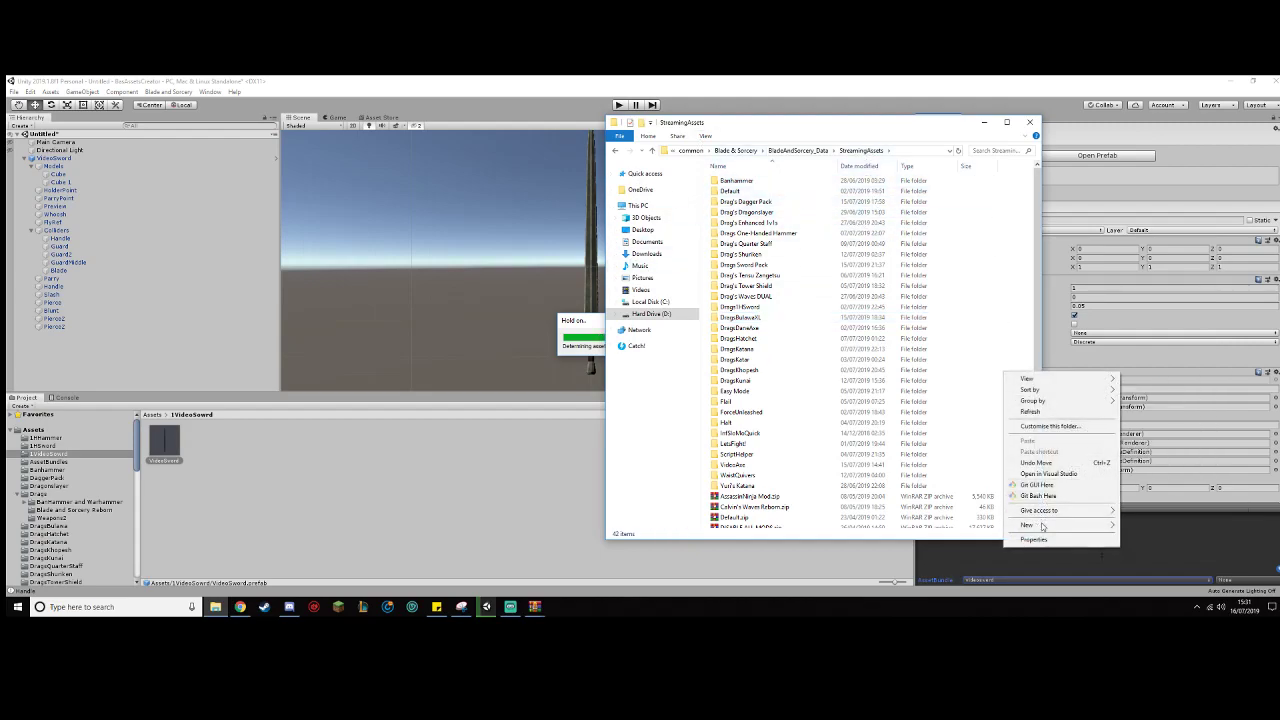
mouse_move(1030, 525)
left_click(1143, 432)
type("VideoSword")
key("Return")
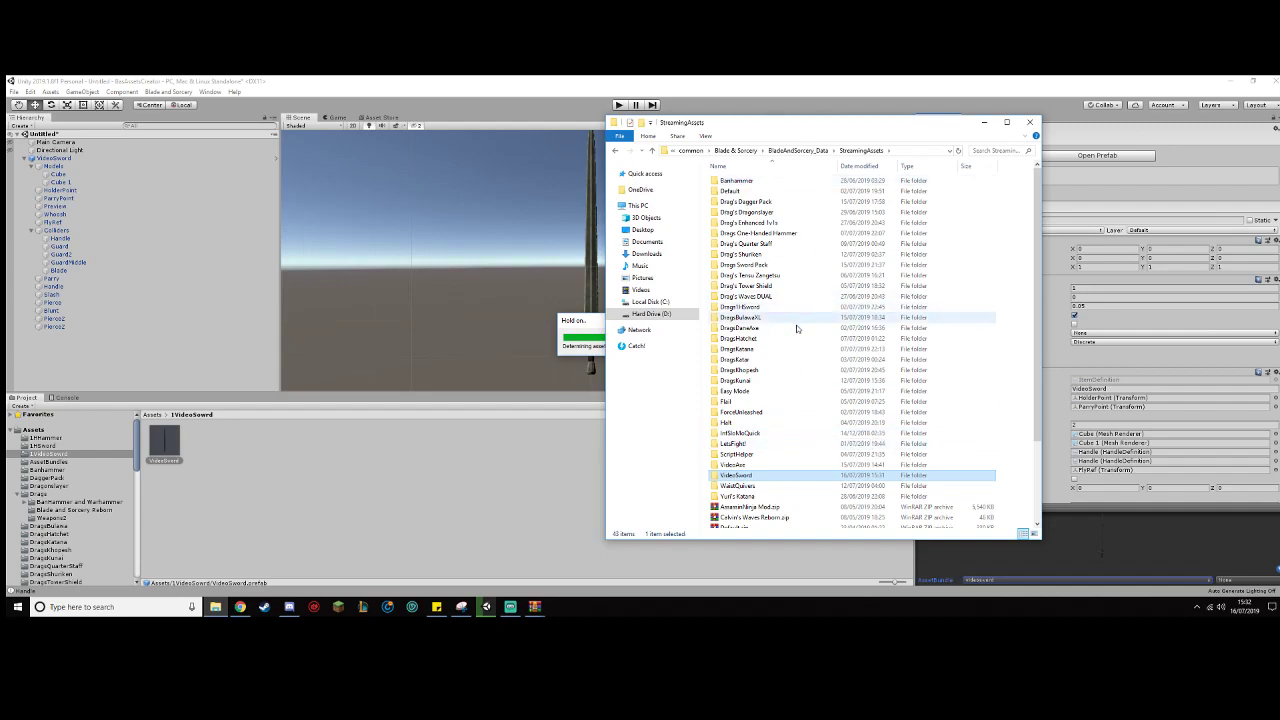
Step: Copy manifest.json from the DragsKatana folder into the new VideoSword folder
left_click(774, 350)
double_click(774, 350)
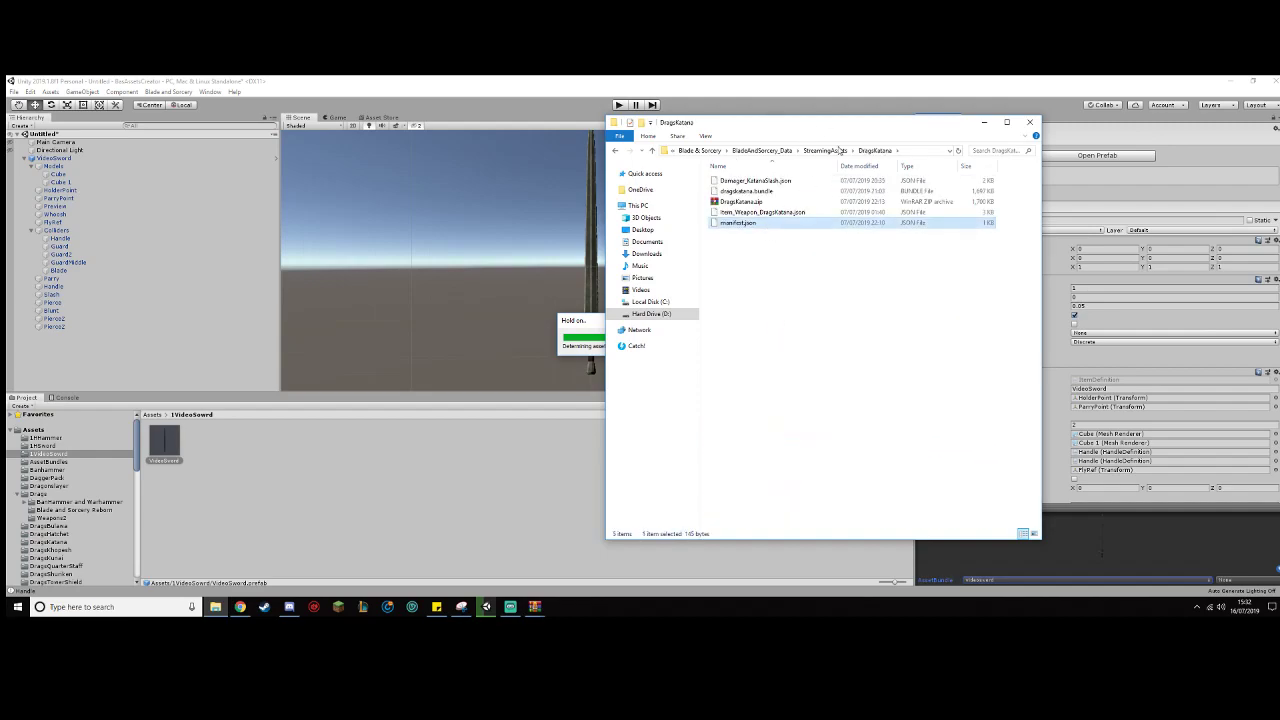
left_click(829, 151)
double_click(760, 475)
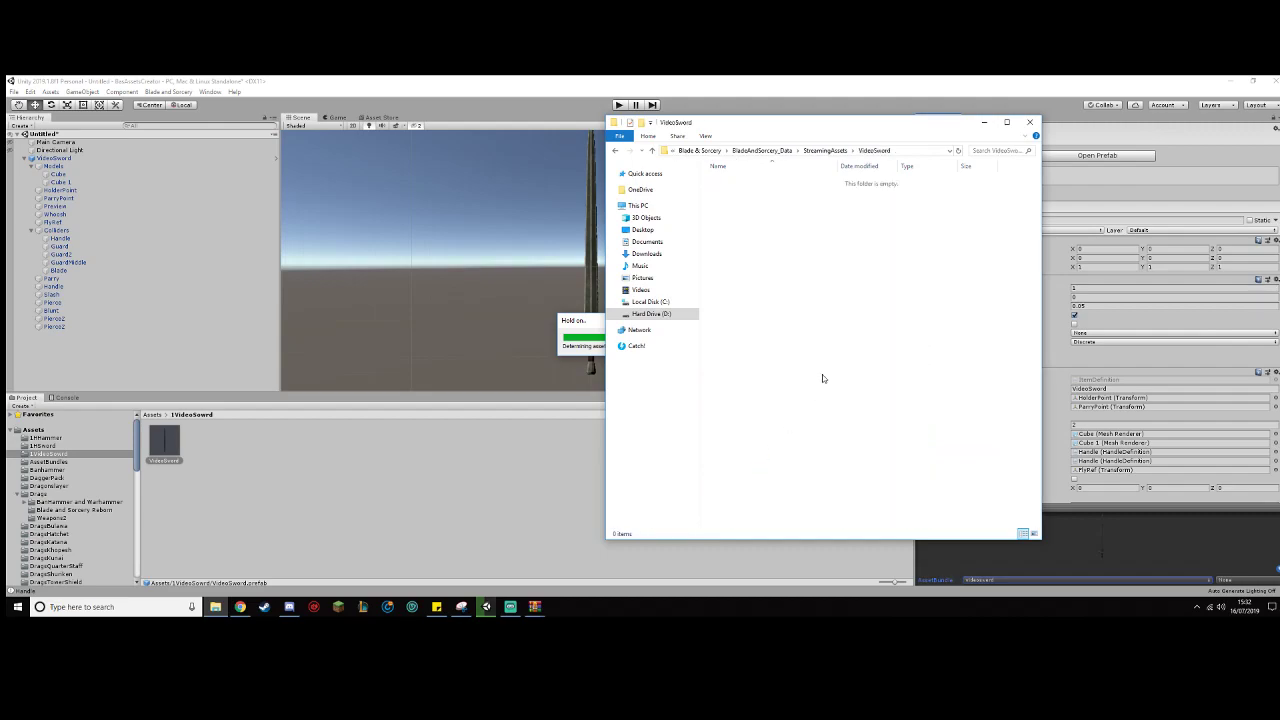
right_click(796, 221)
Step: Open VideoSword's manifest.json in Notepad++ and replace "Katana" with "Video Sword" in the mod name
right_click(779, 181)
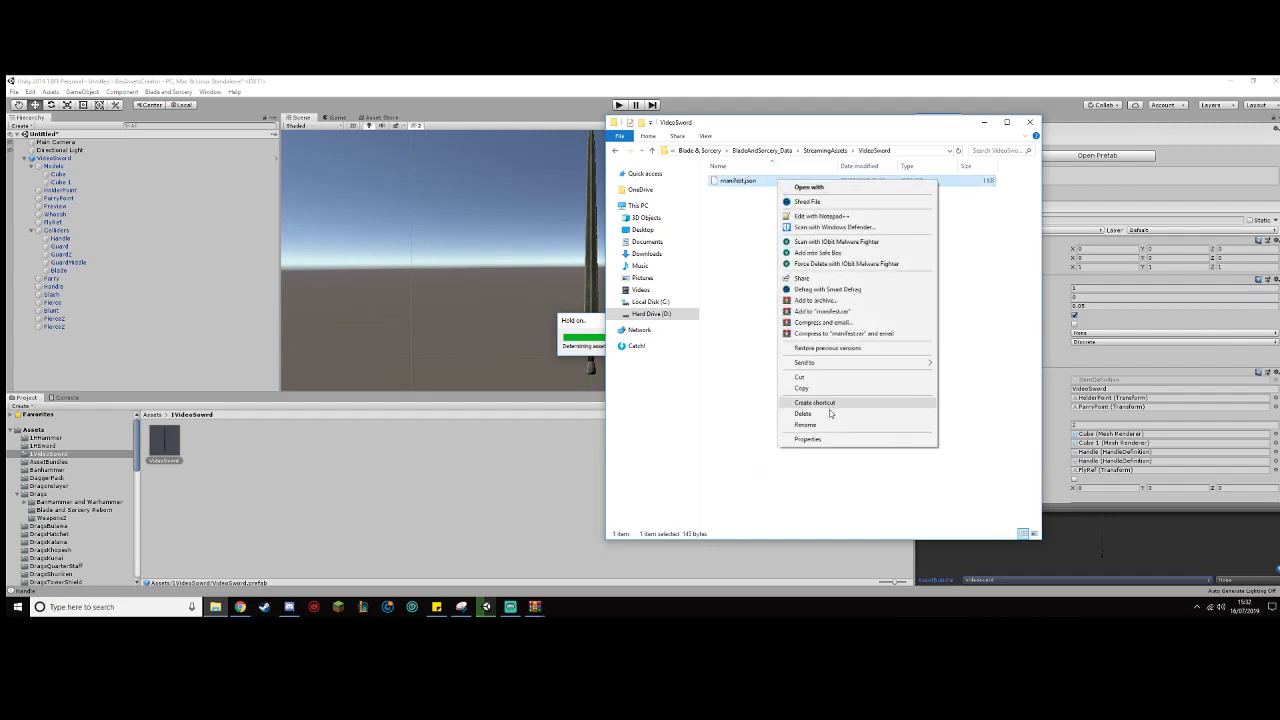
left_click(821, 216)
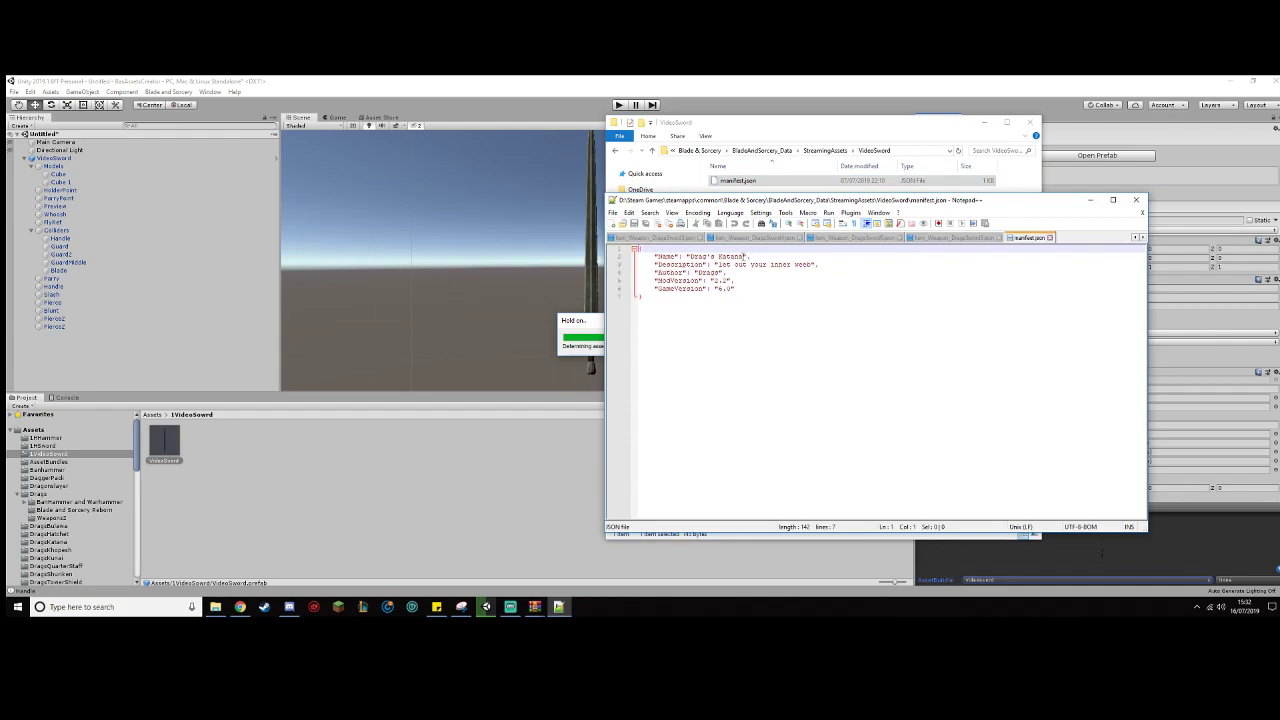
left_click_drag(776, 200, 757, 237)
left_click_drag(722, 293, 695, 293)
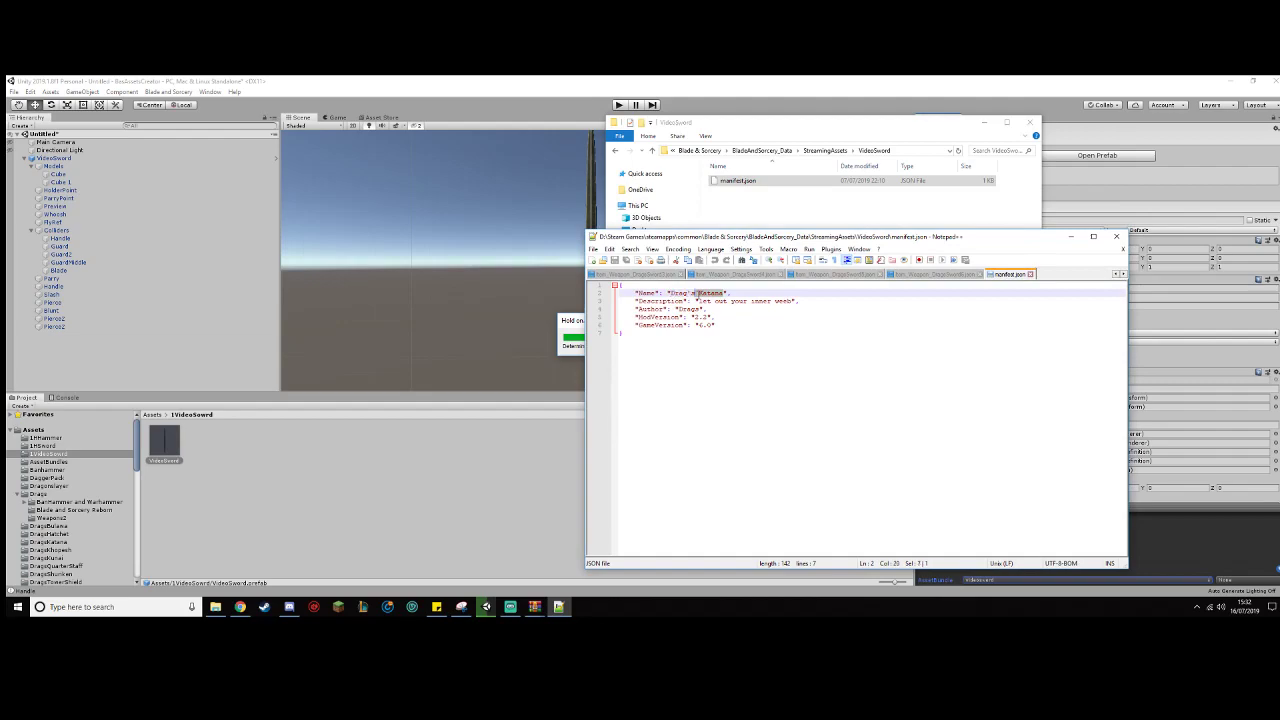
type("Video Sword")
Step: Enter placeholder text as the manifest's Description, set ModVersion to 1.0, then save and close the file
left_click_drag(790, 301, 698, 301)
type("asdasdasdasdasd")
left_click(708, 318)
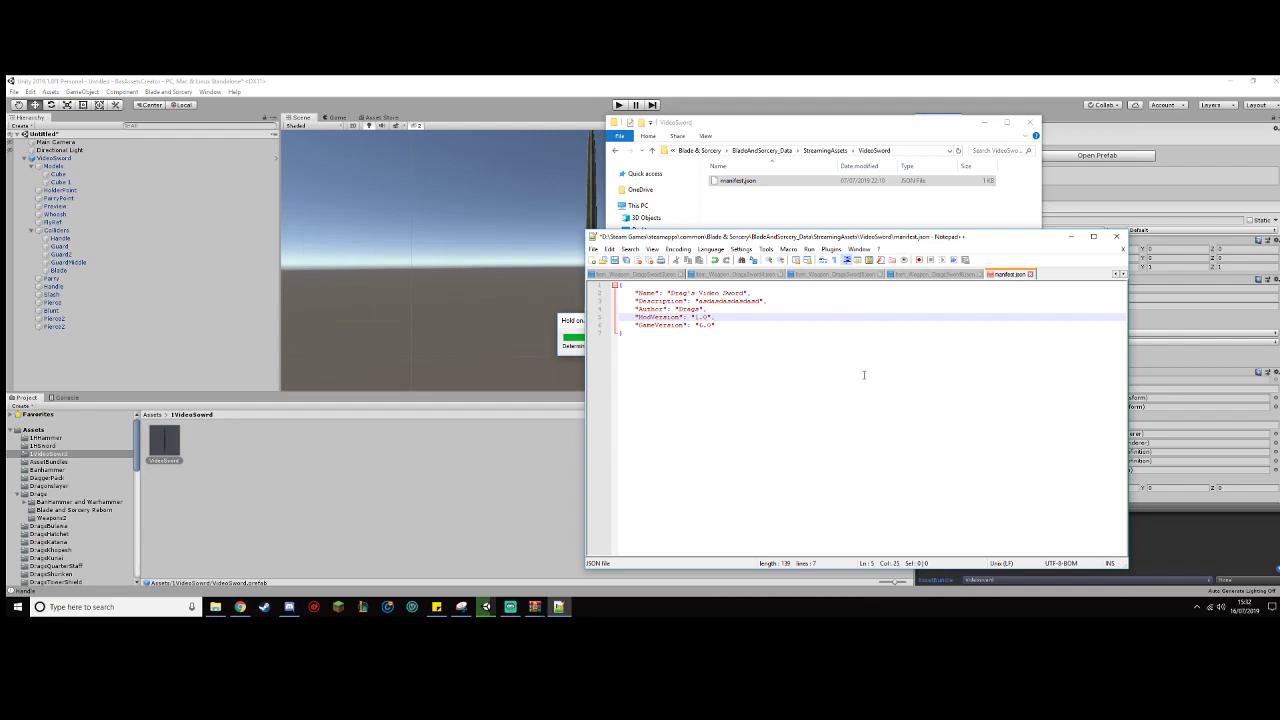
key("ctrl+a")
left_click(615, 260)
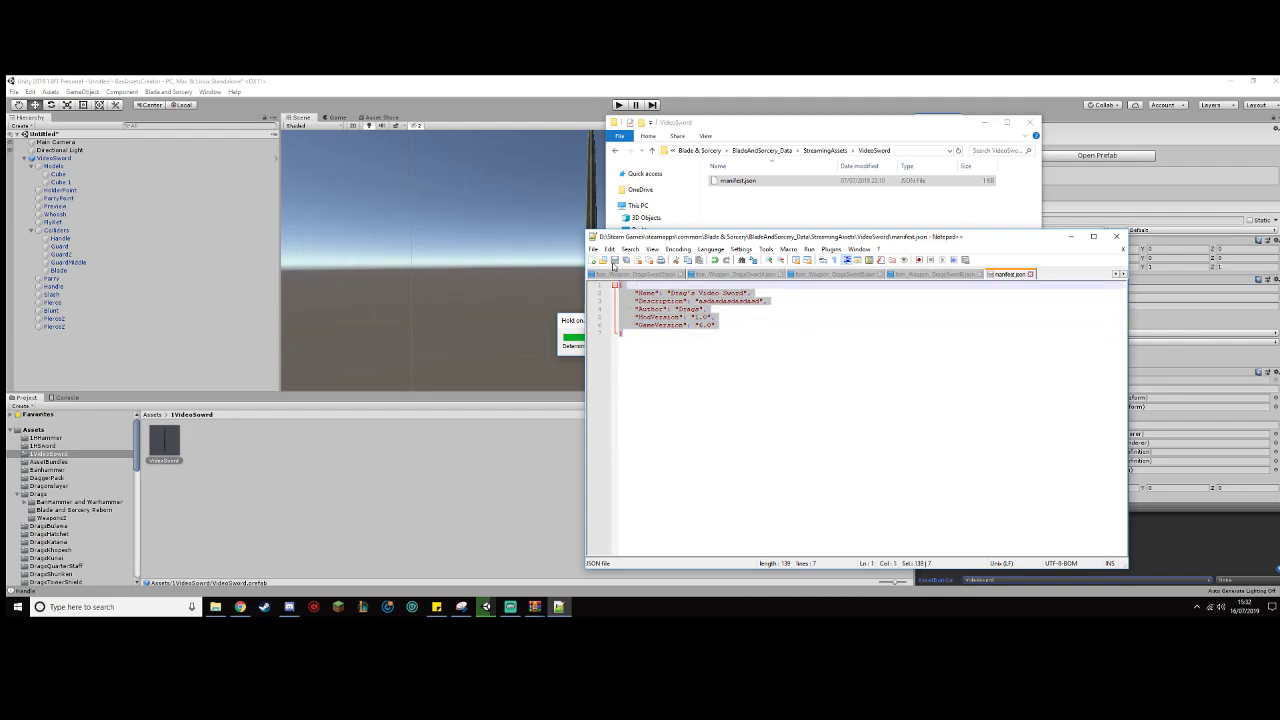
left_click(1116, 236)
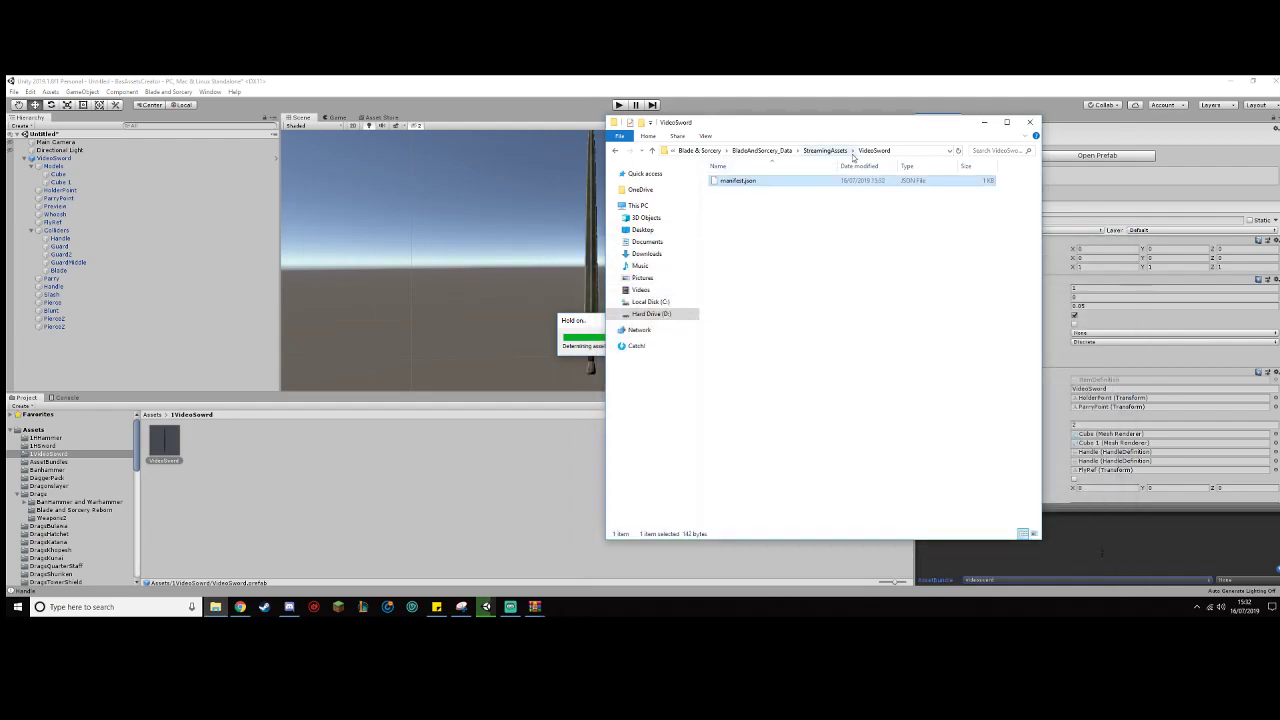
Step: Copy Item_Weapon_Sword1.json from the Items folder of Default in StreamingAssets into the VideoSword folder
left_click(824, 151)
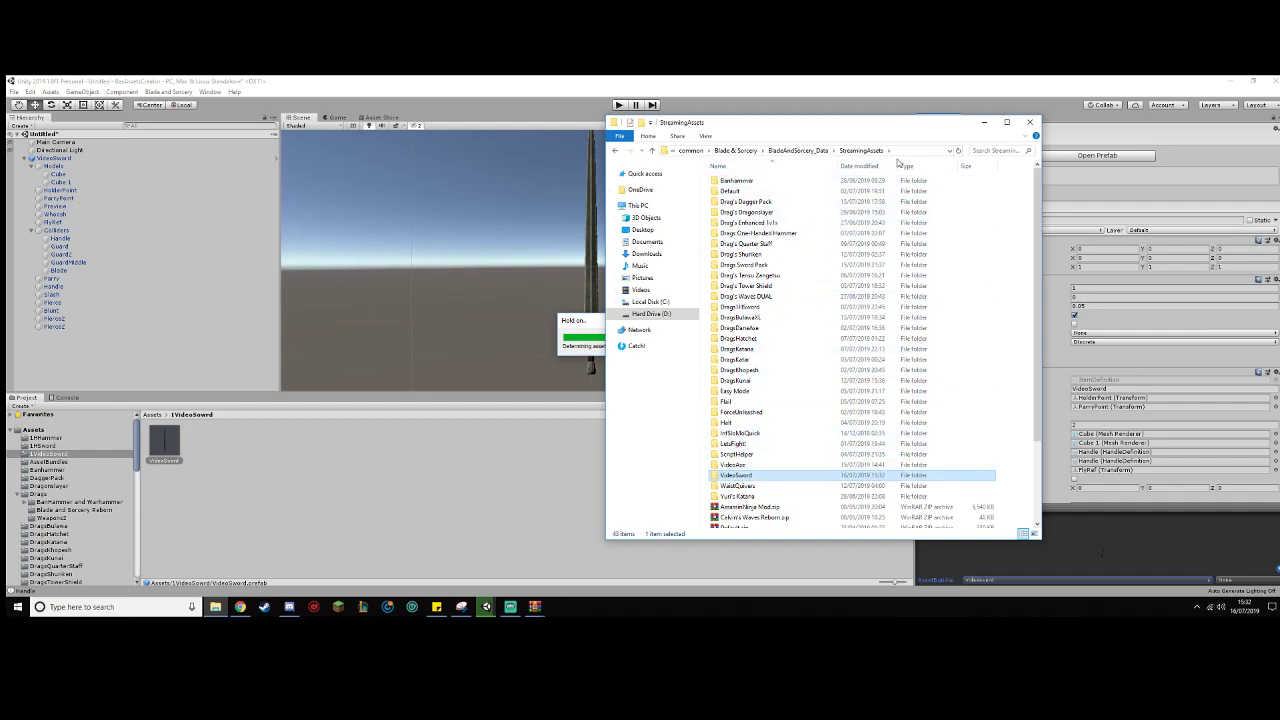
double_click(756, 191)
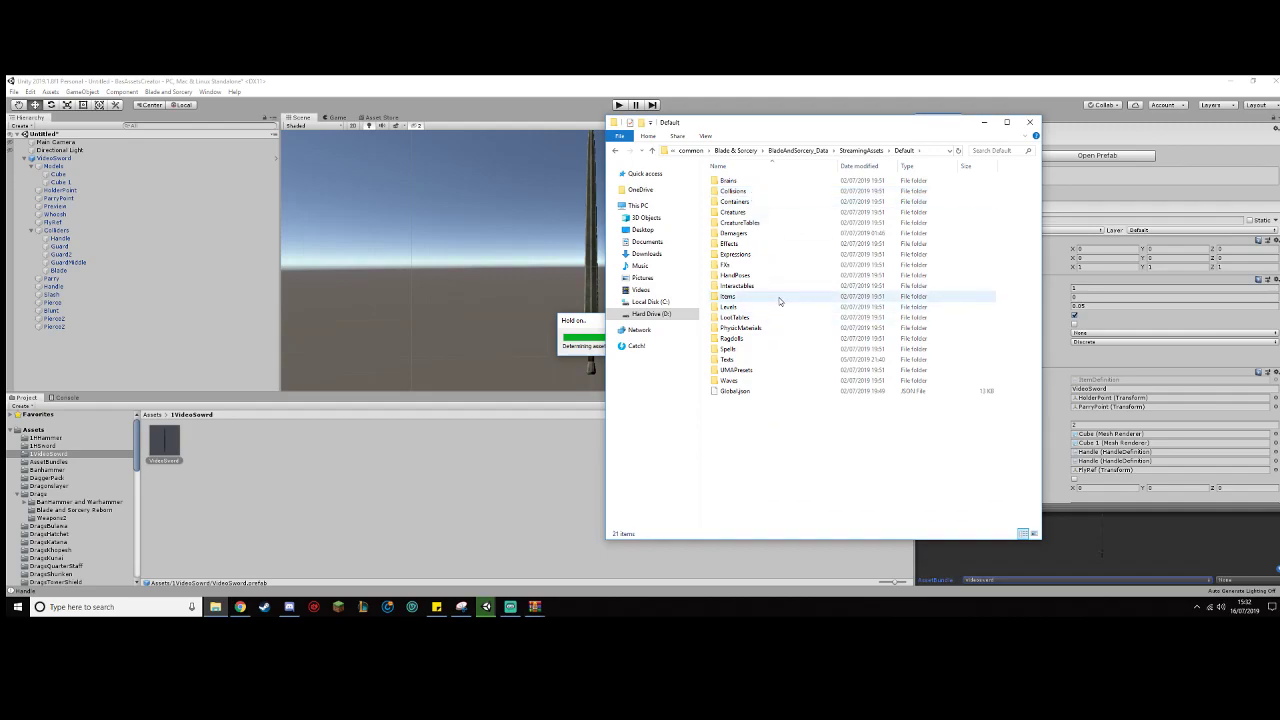
double_click(745, 296)
scroll(785, 355, "down", 5)
scroll(788, 358, "down", 5)
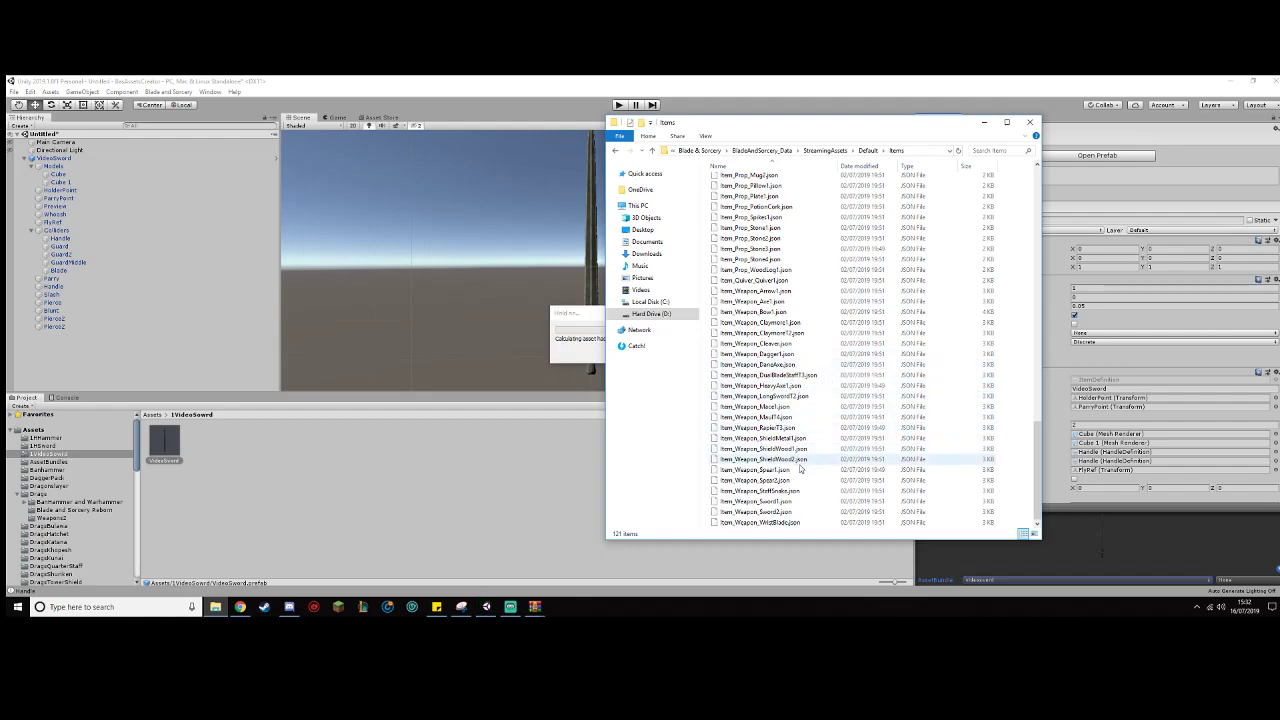
left_click(790, 502)
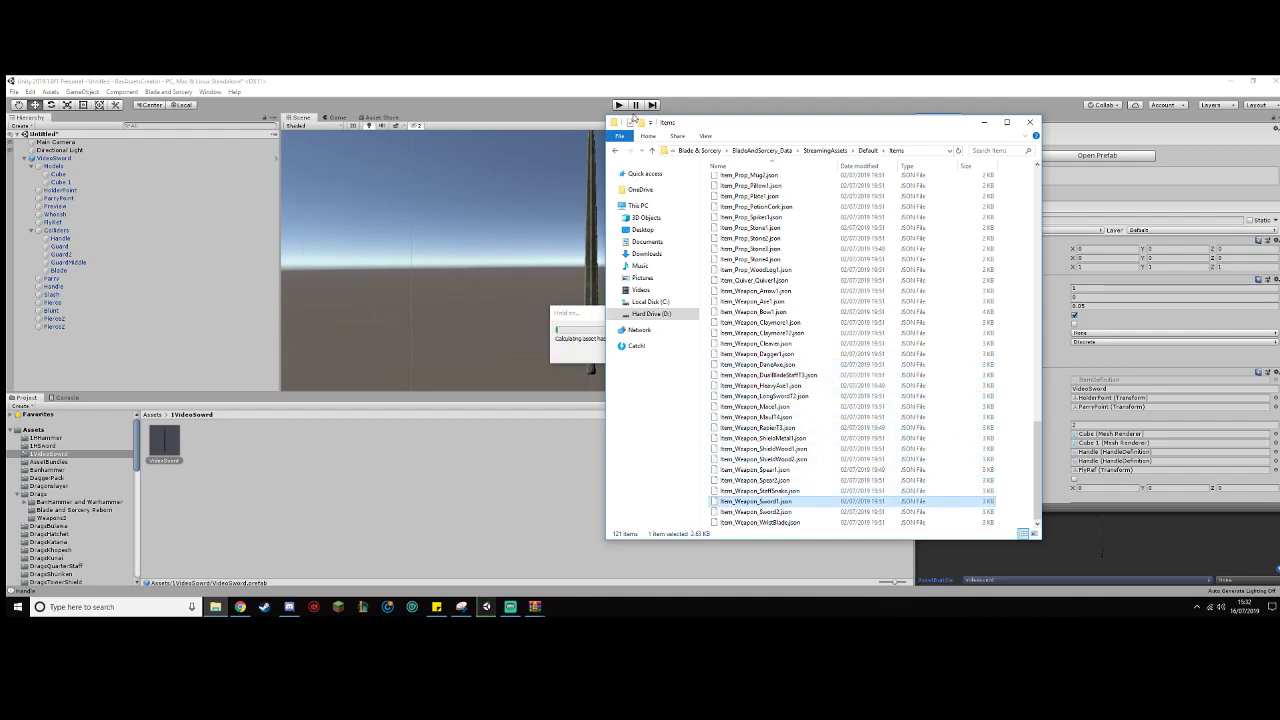
left_click(616, 150)
left_click(616, 150)
left_click(616, 150)
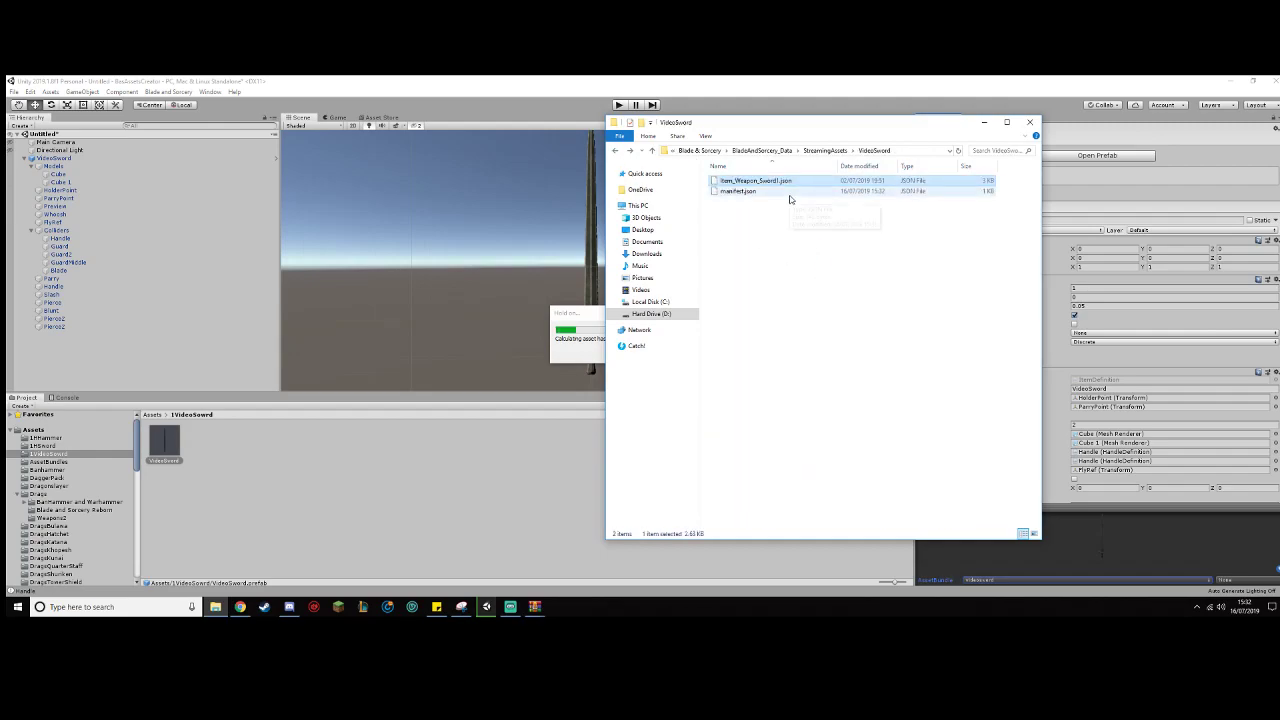
Step: Rename the copied weapon file as Item_Weapon_VideoSword.json
left_click(765, 184)
left_click(760, 181)
left_click_drag(760, 181, 786, 182)
type("VideoSword")
key("Return")
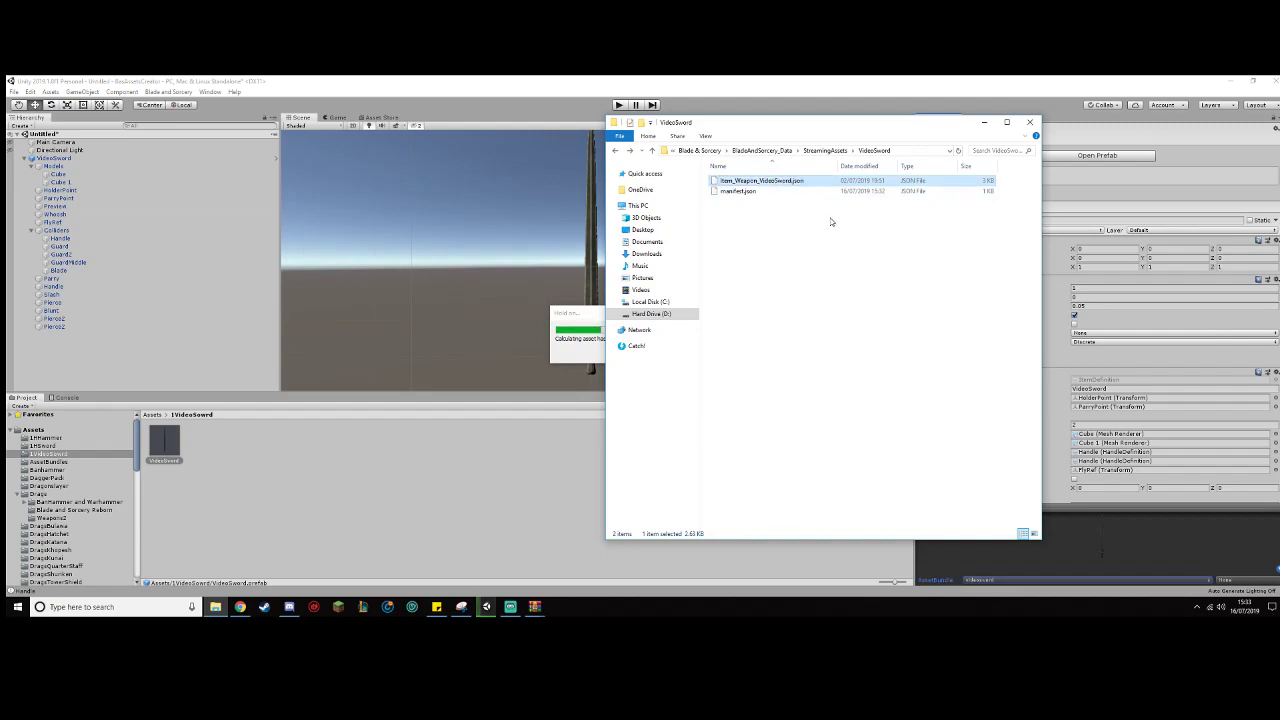
Step: Open Item_Weapon_VideoSword.json in Notepad++ and set the English display name to "Video Test"
right_click(789, 181)
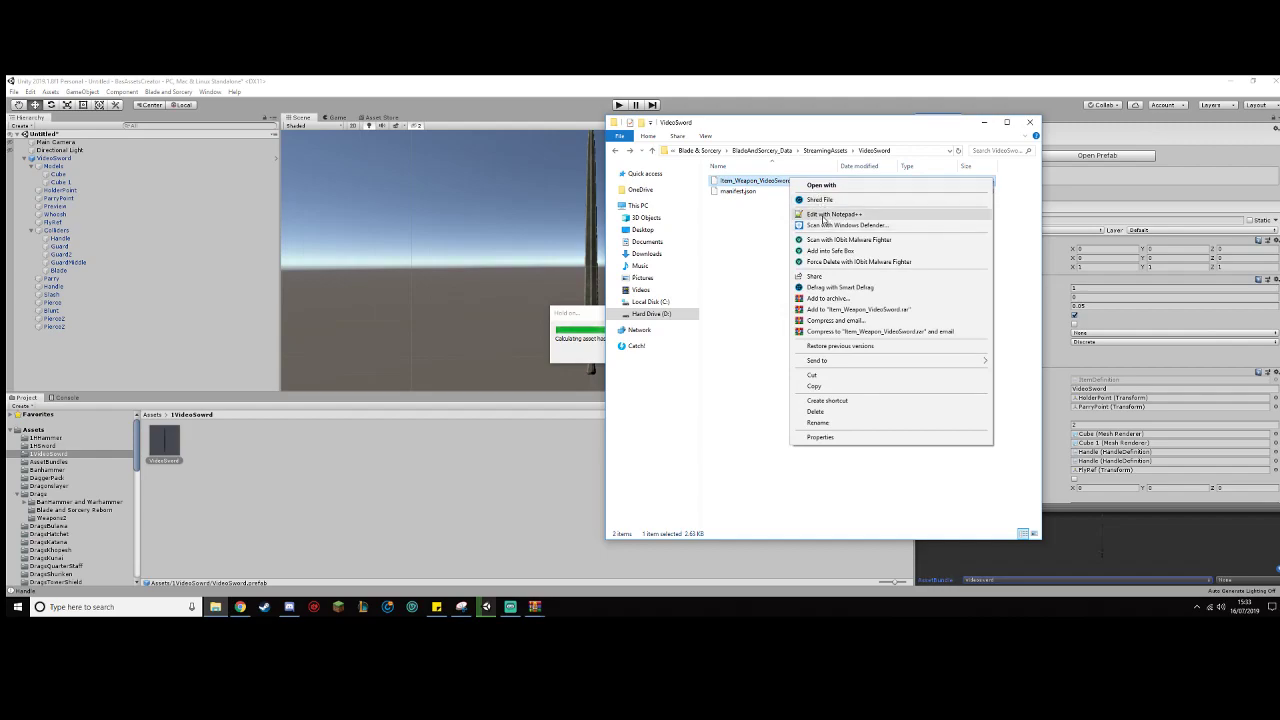
left_click(824, 214)
double_click(680, 349)
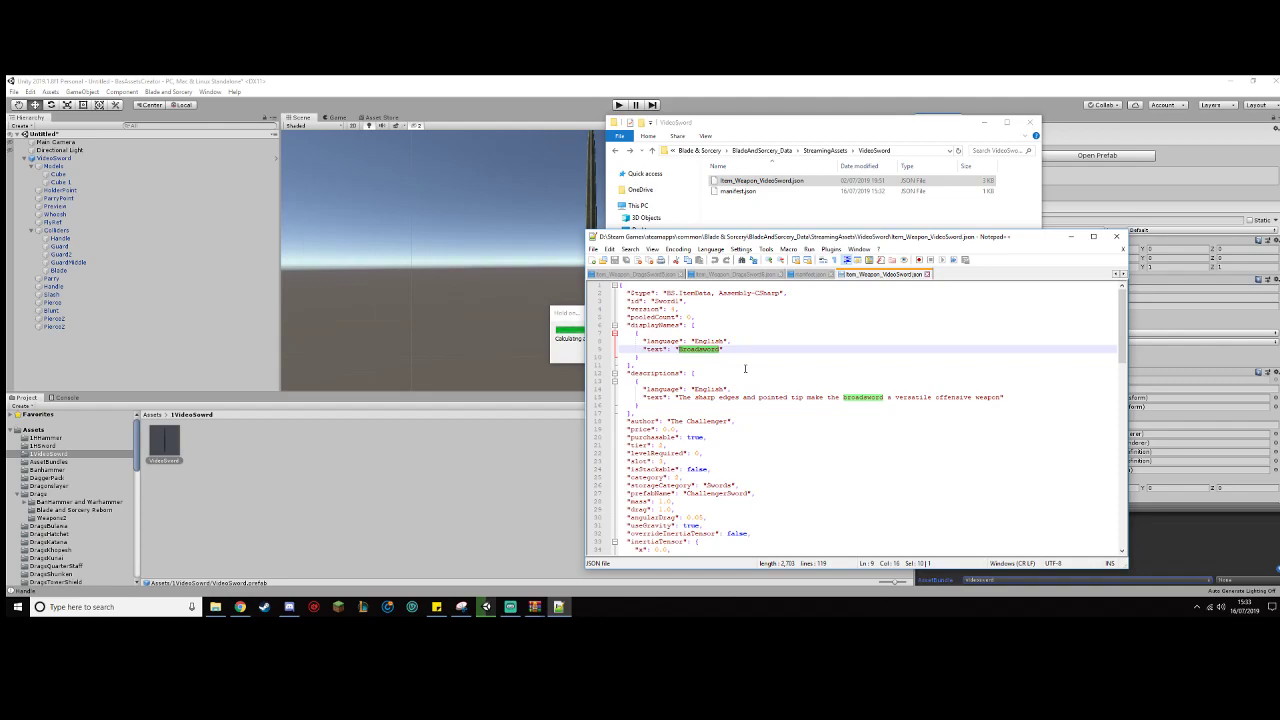
type("Video Test")
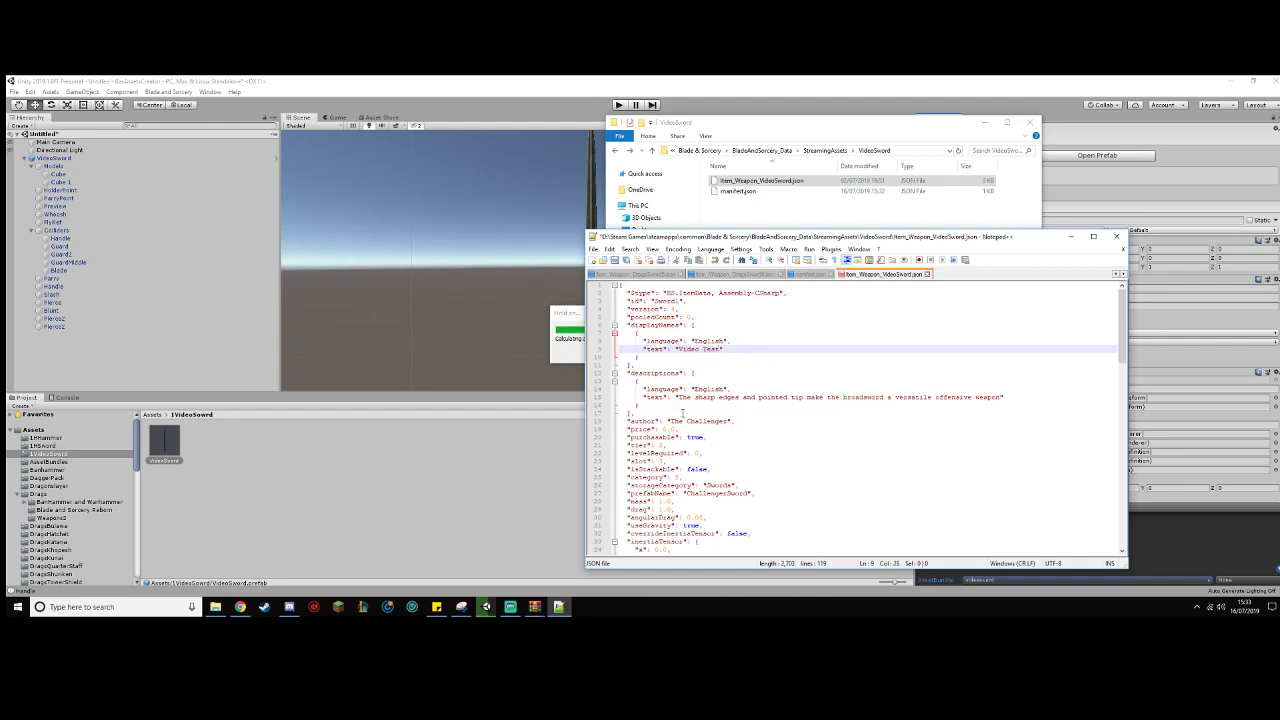
Step: Replace the weapon's English description with placeholder text and enter the modder's name as the author
left_click_drag(677, 397, 1001, 397)
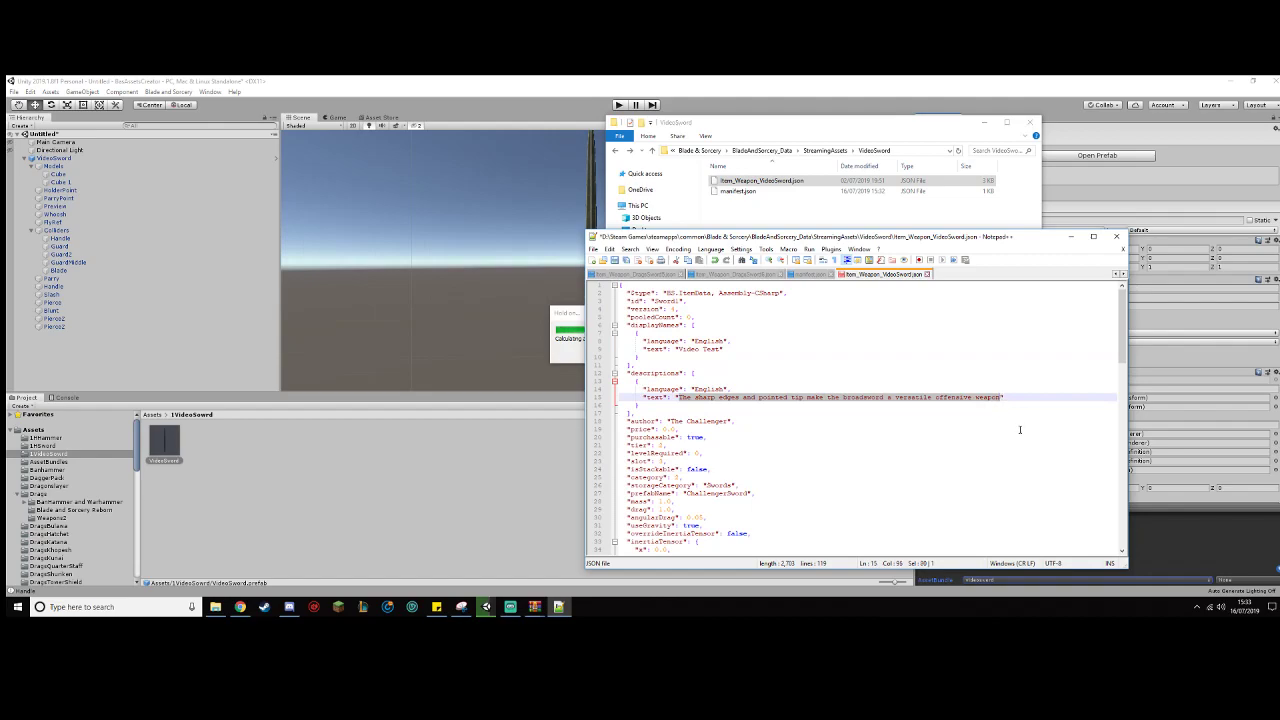
type("asdasdasdasdas")
left_click_drag(729, 422, 669, 422)
type("T")
key("BackSpace")
type("Drags")
left_click(765, 452)
scroll(773, 444, "down", 4)
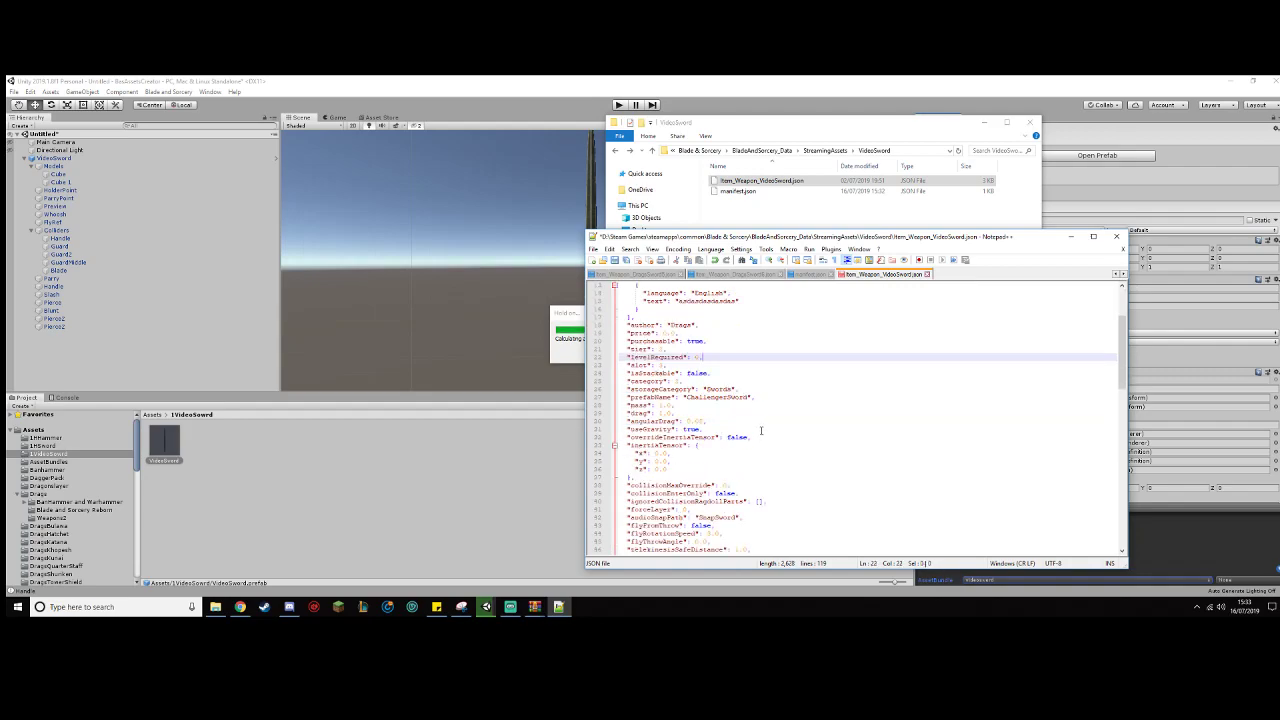
left_click_drag(741, 388, 603, 388)
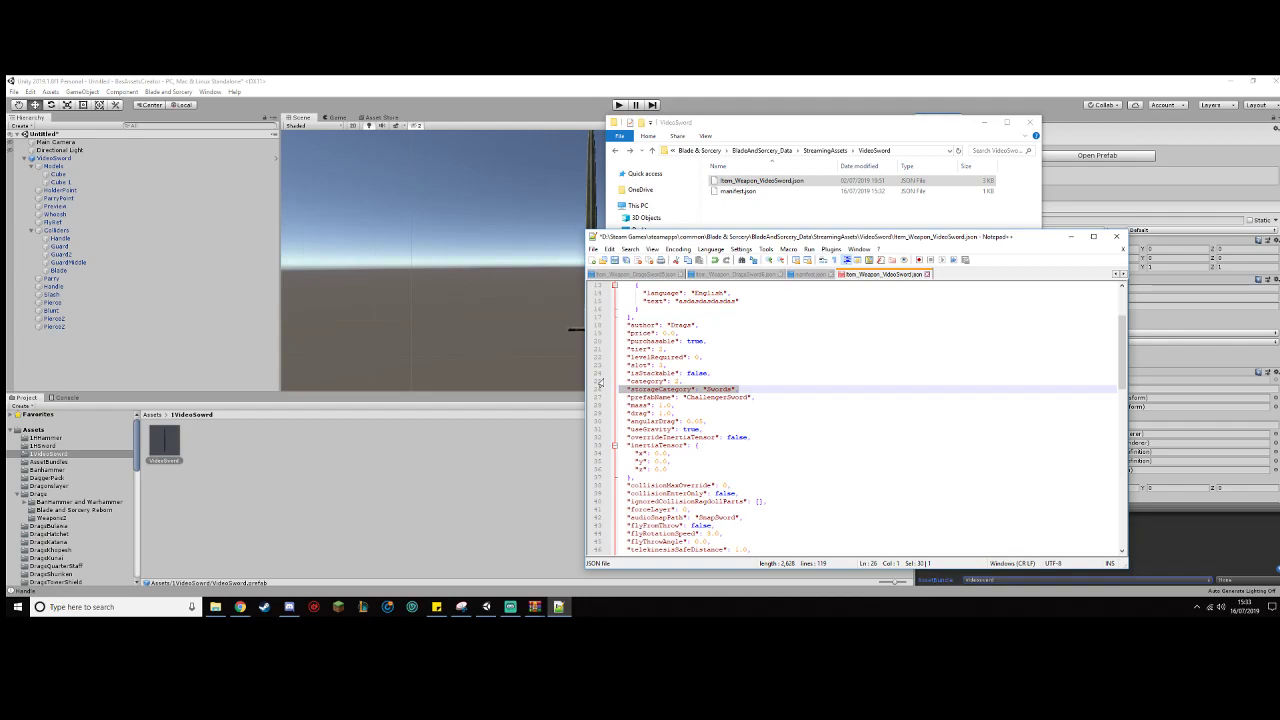
left_click_drag(750, 397, 690, 403)
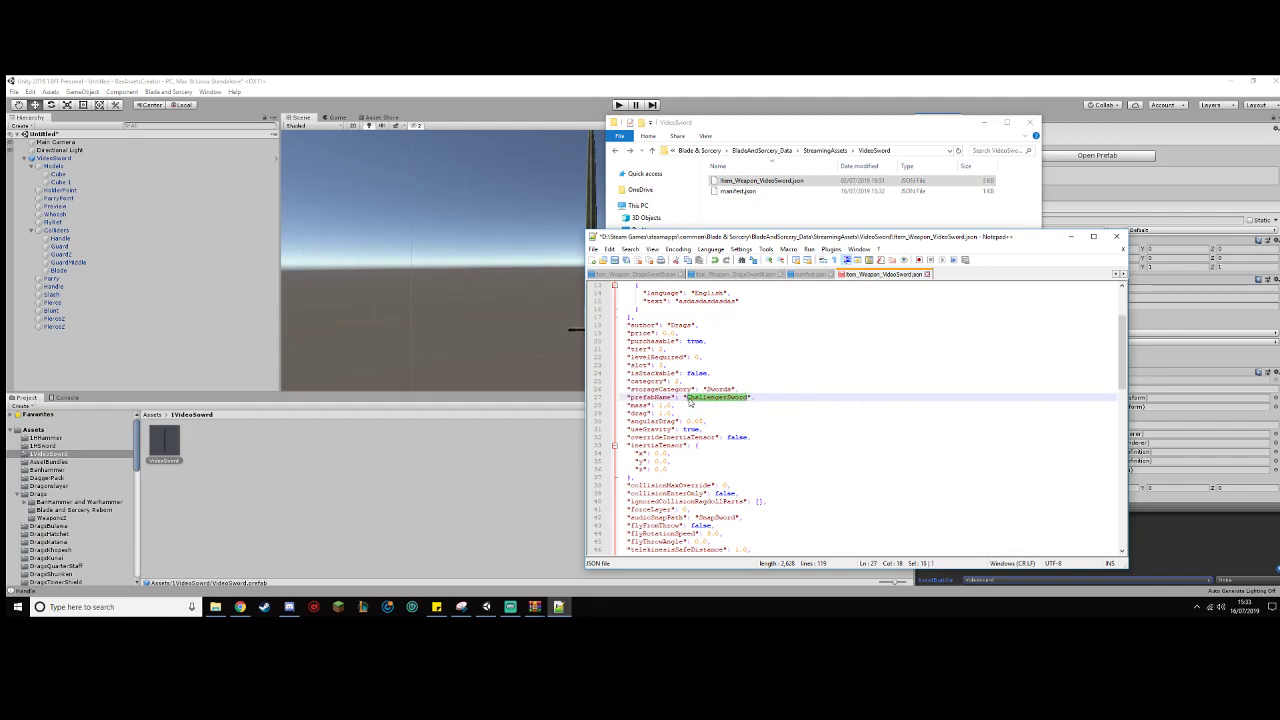
left_click_drag(781, 238, 622, 219)
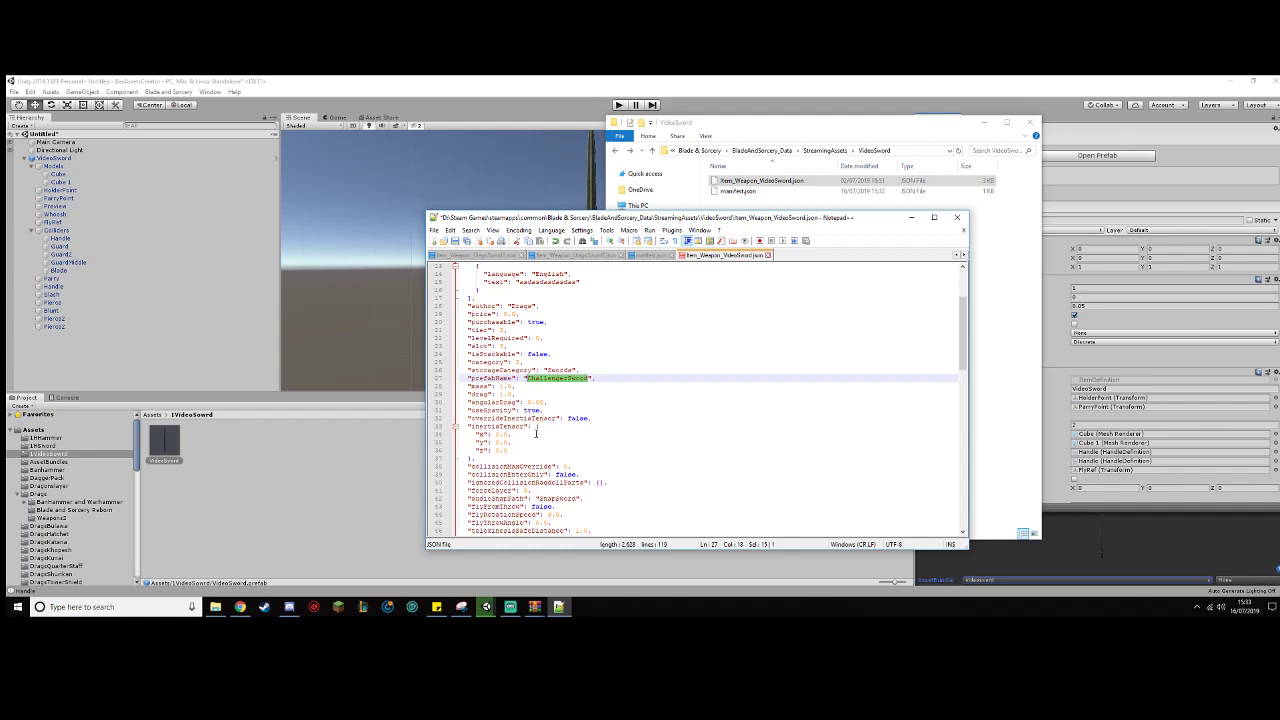
type("V")
type("VideoSword")
type(";")
type("VideoSwor")
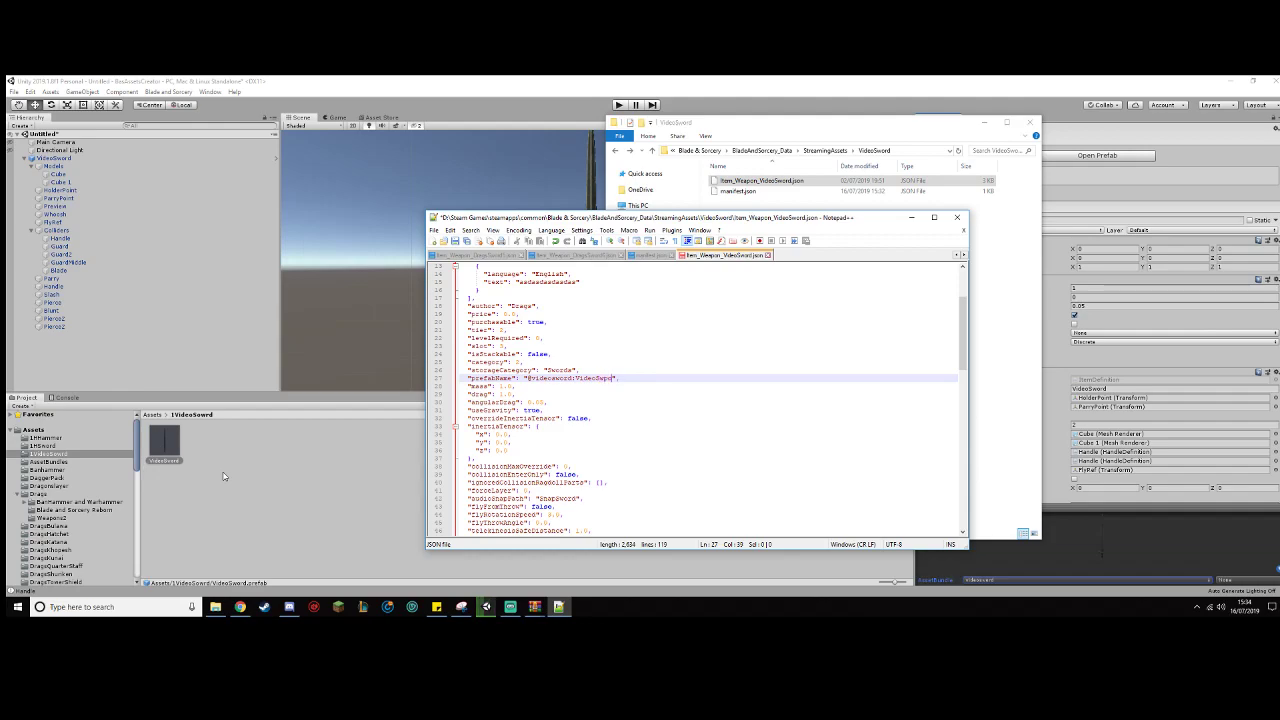
type("d.prefab")
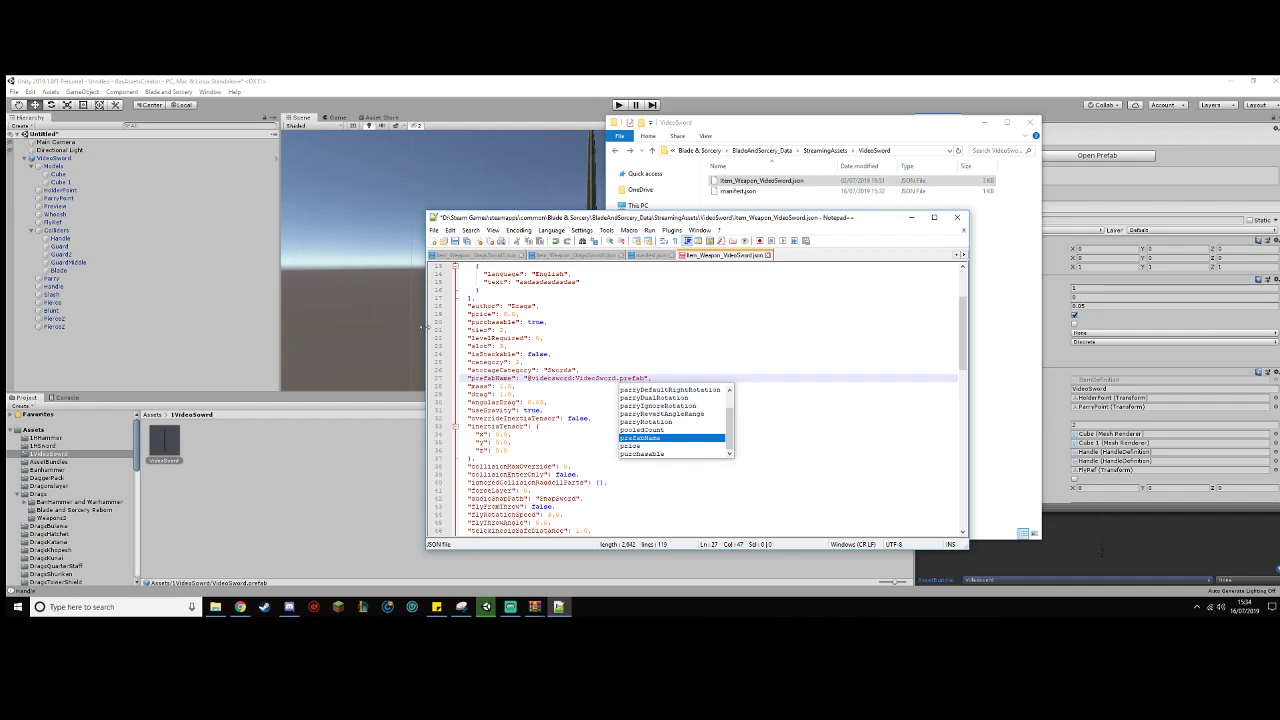
left_click(821, 424)
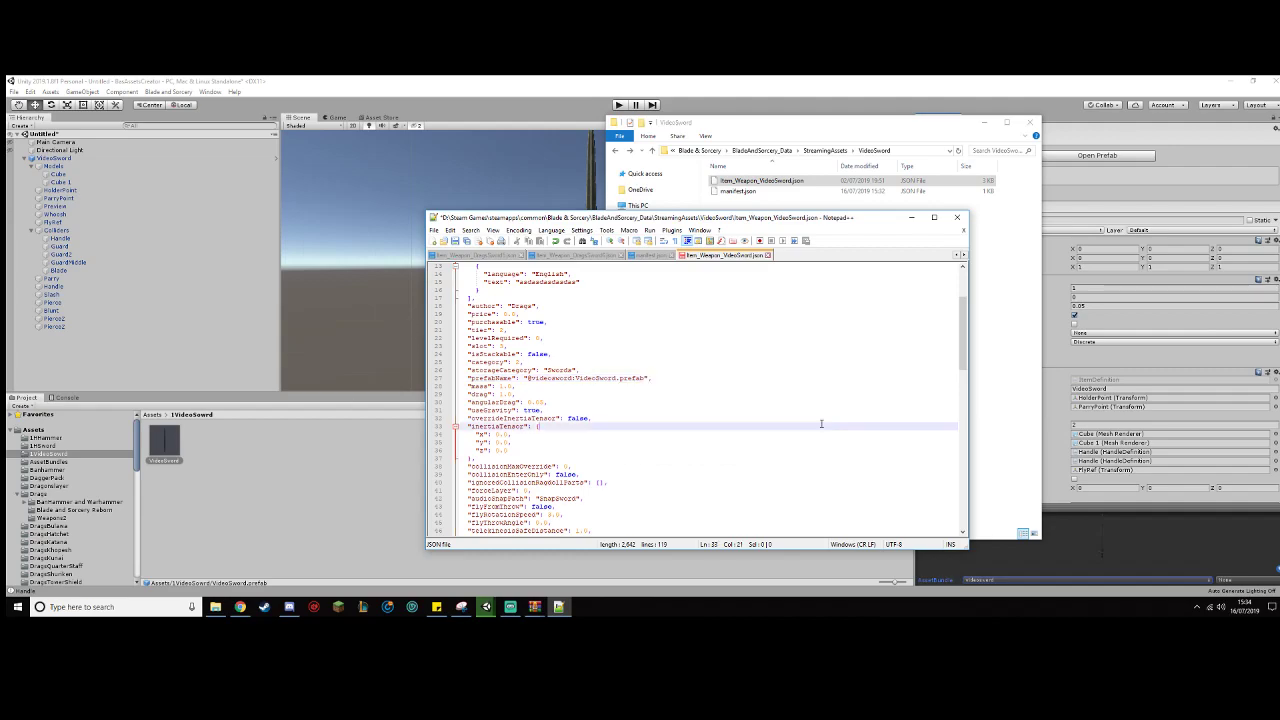
Step: Examine the weapon file's physics, throwing, module, damager, interactable and whoosh settings
left_click_drag(463, 386, 659, 489)
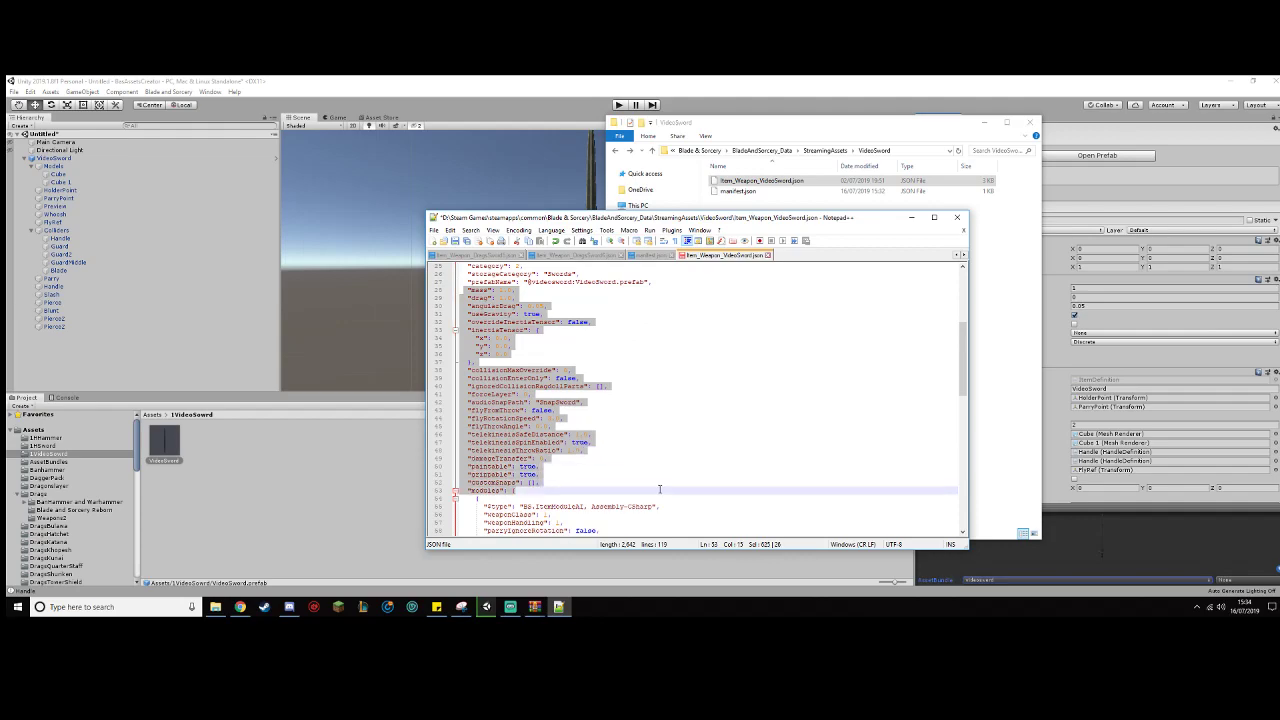
left_click(571, 434)
double_click(542, 410)
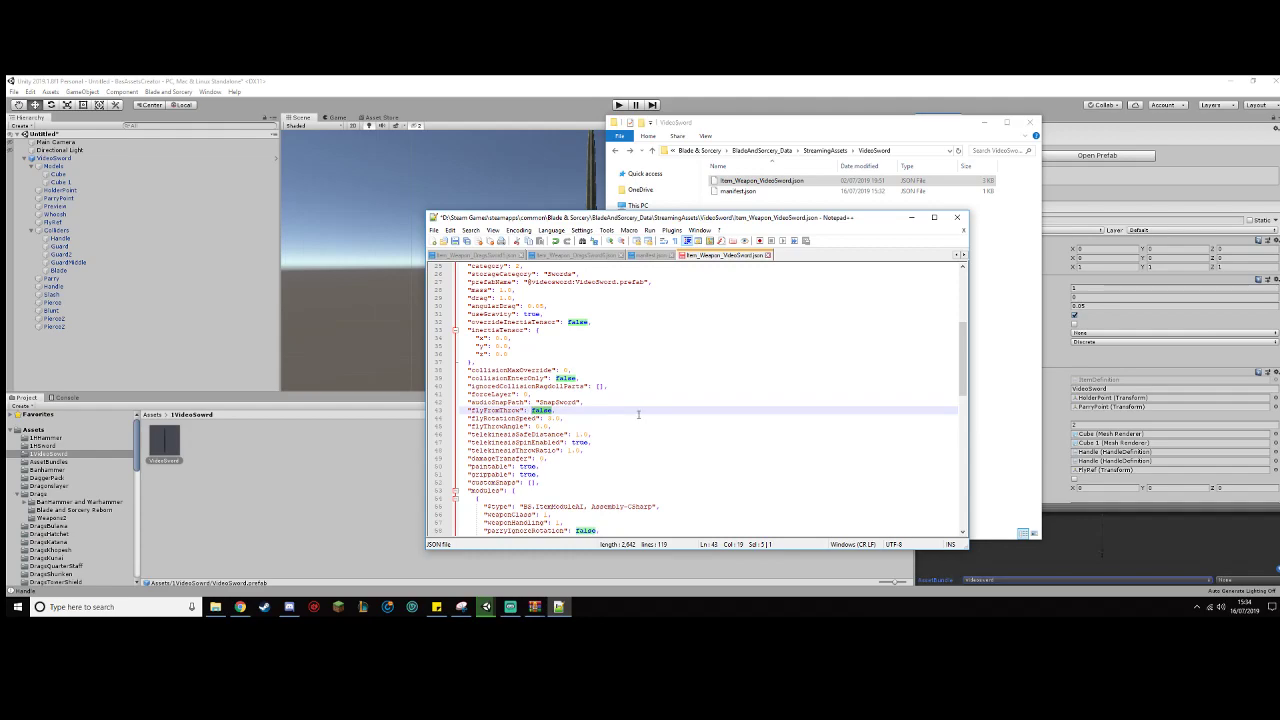
scroll(639, 414, "down", 10)
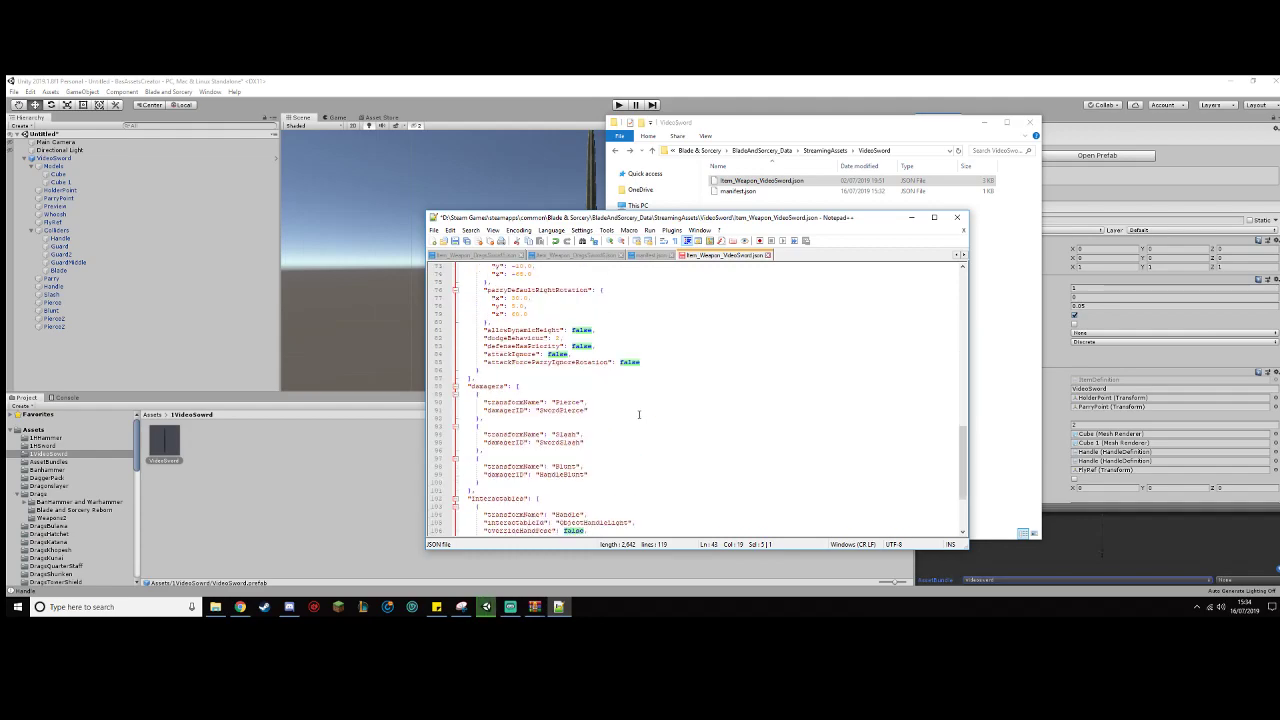
scroll(636, 412, "up", 6)
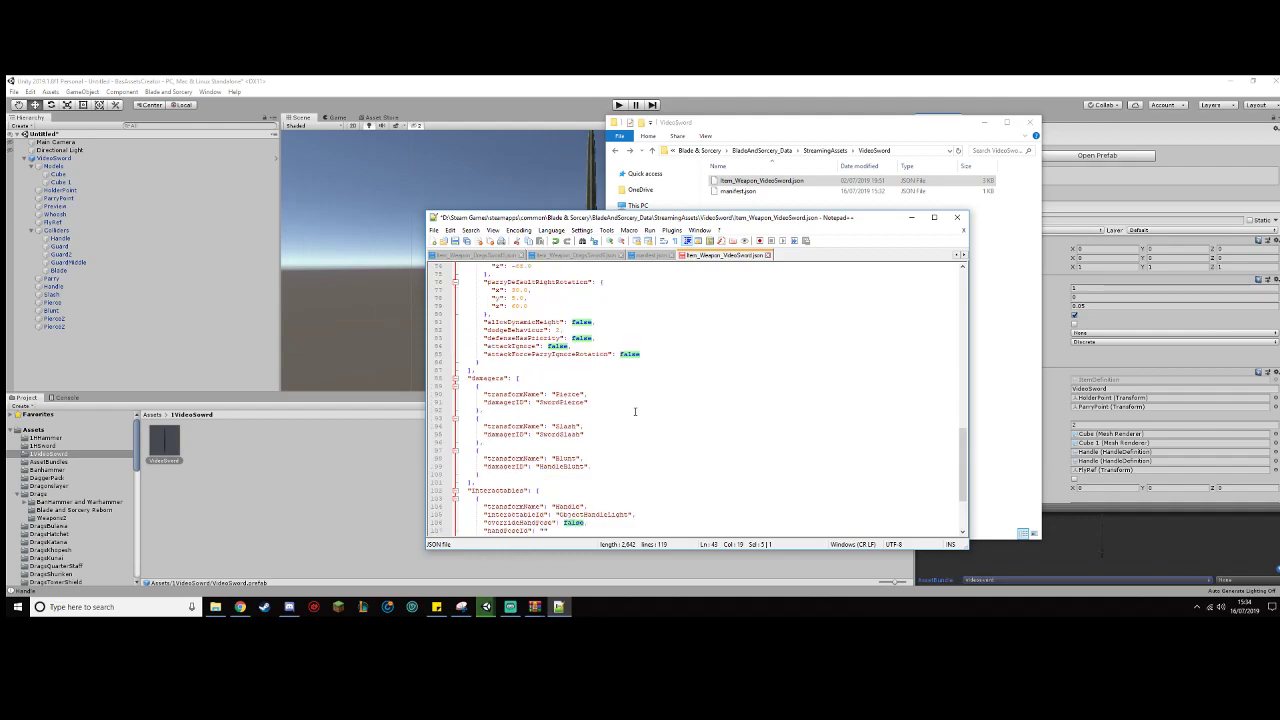
scroll(634, 411, "down", 4)
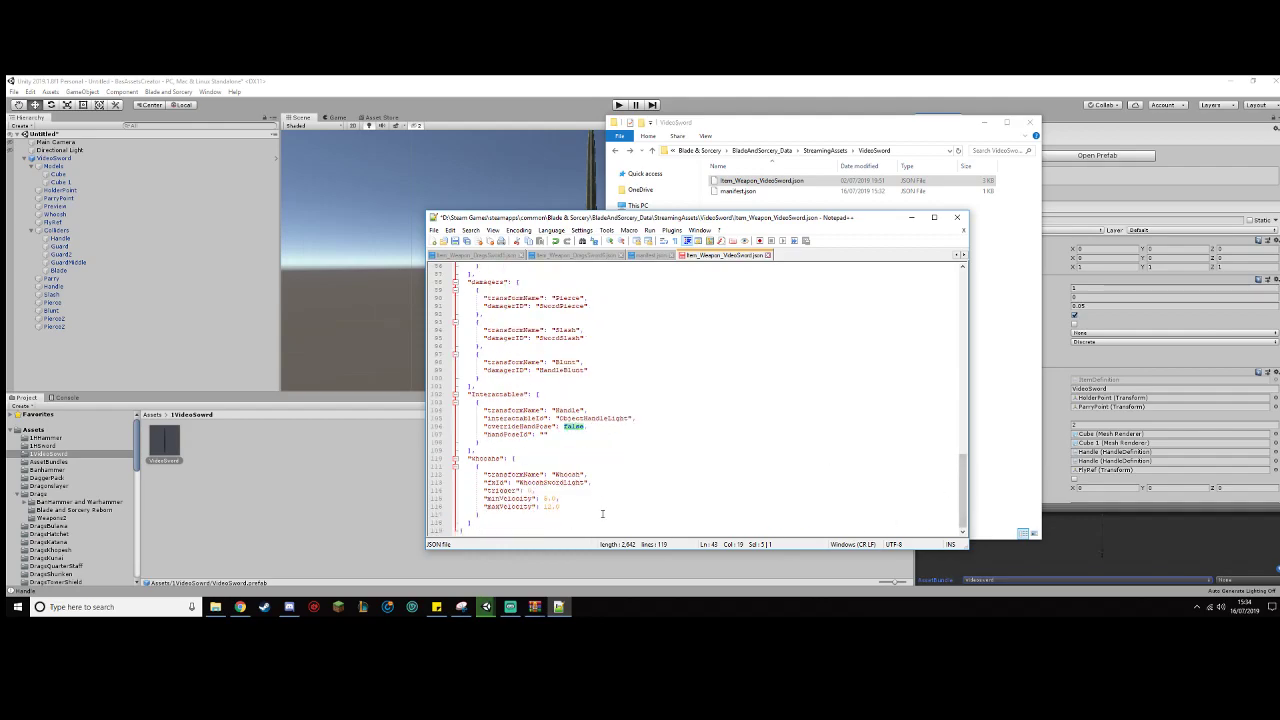
left_click_drag(601, 515, 400, 397)
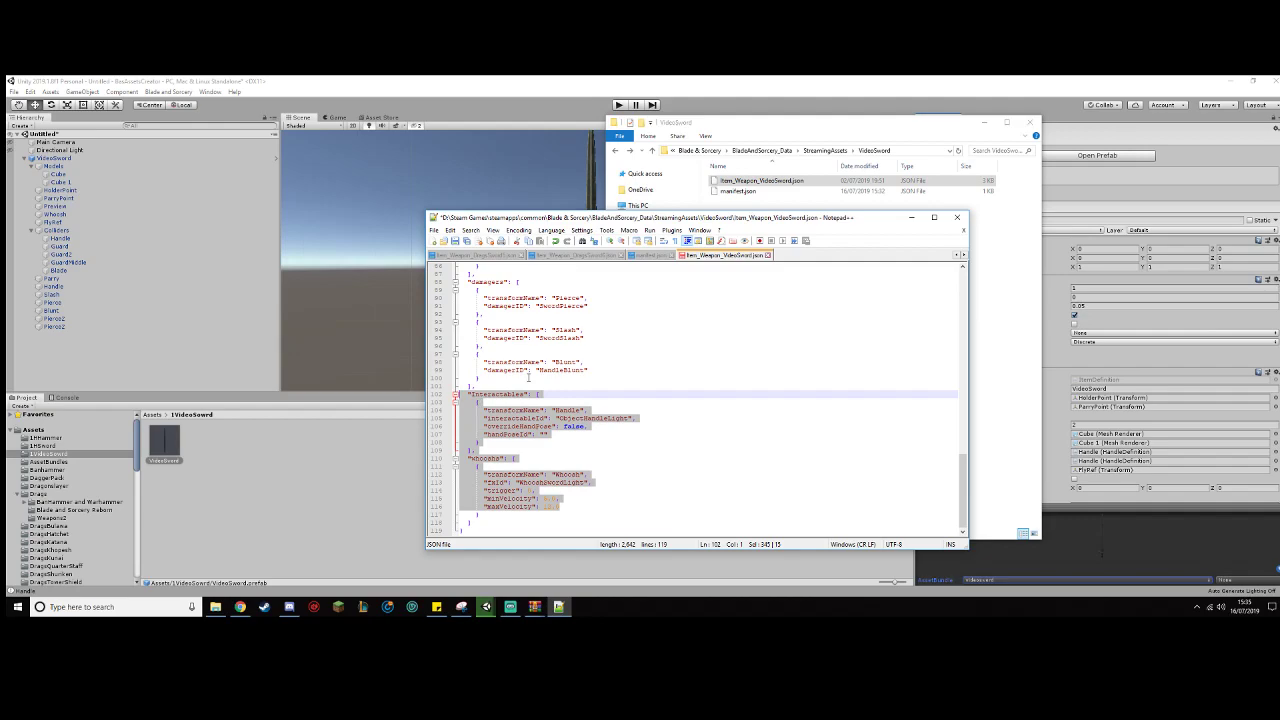
Step: Duplicate the Pierce damager entry directly below the original in the weapon file's damagers list
left_click_drag(497, 314, 477, 290)
key("ctrl+c")
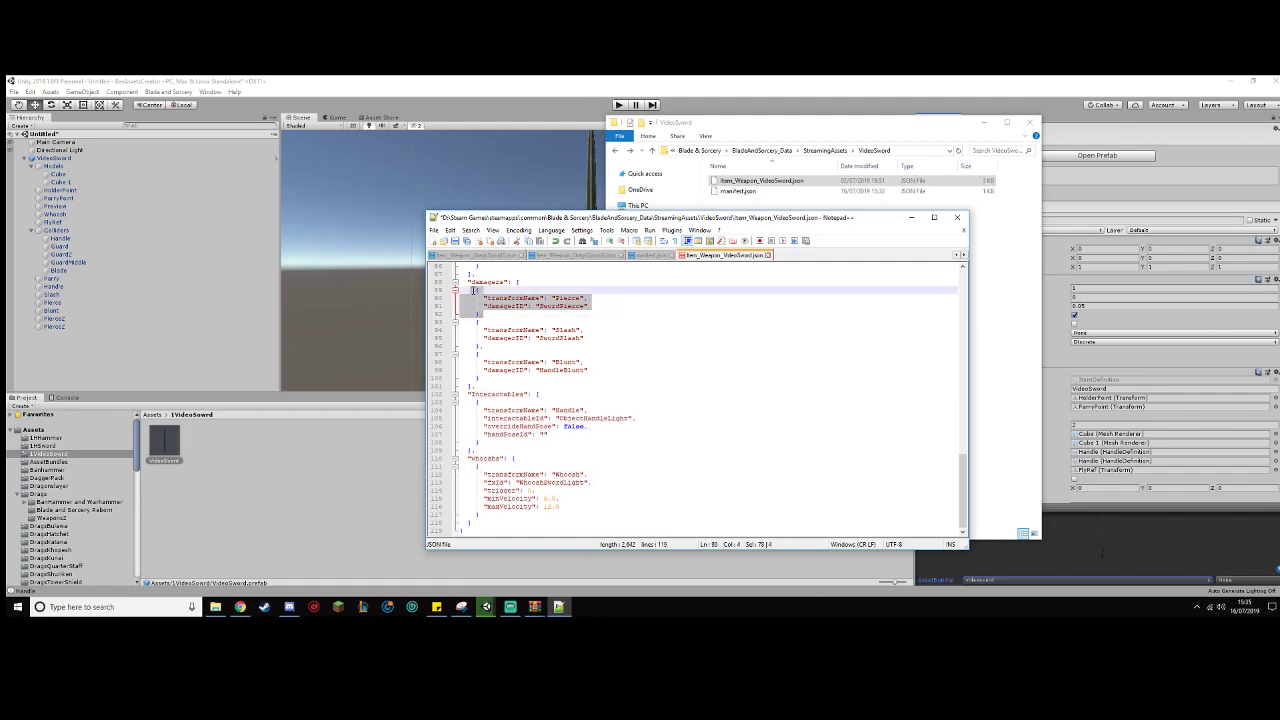
left_click(497, 314)
key("Return")
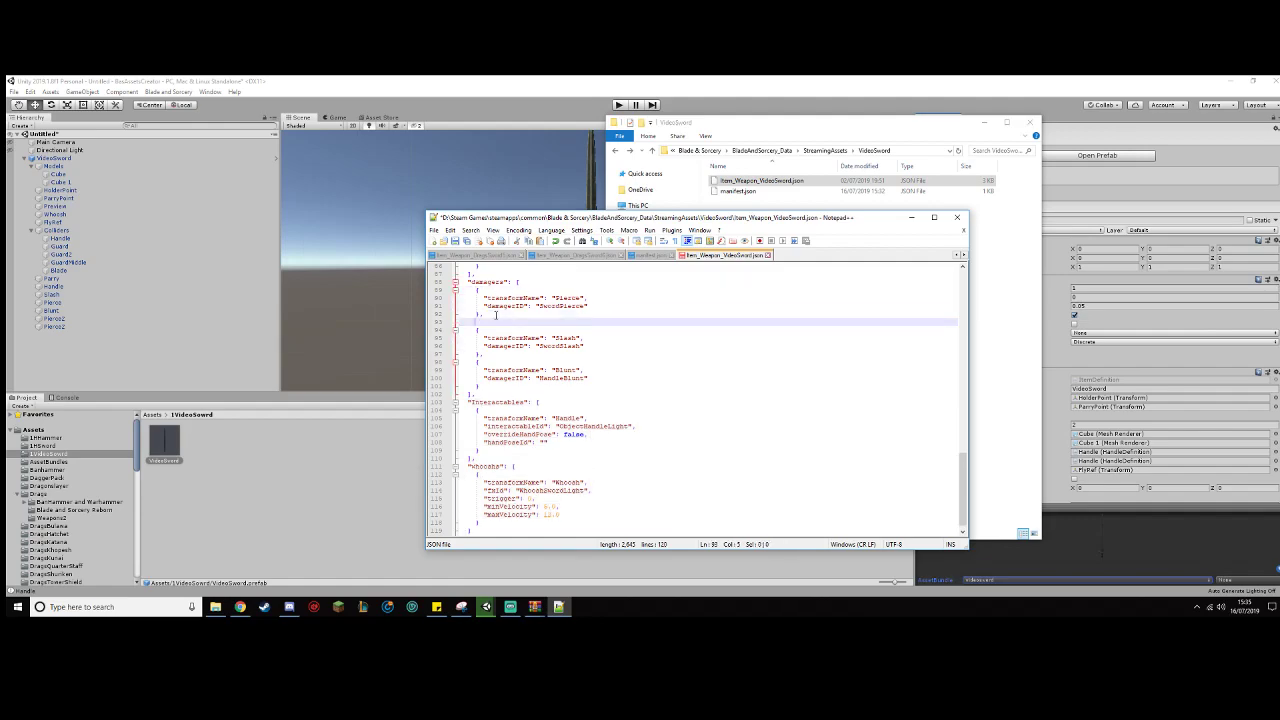
key("ctrl+v")
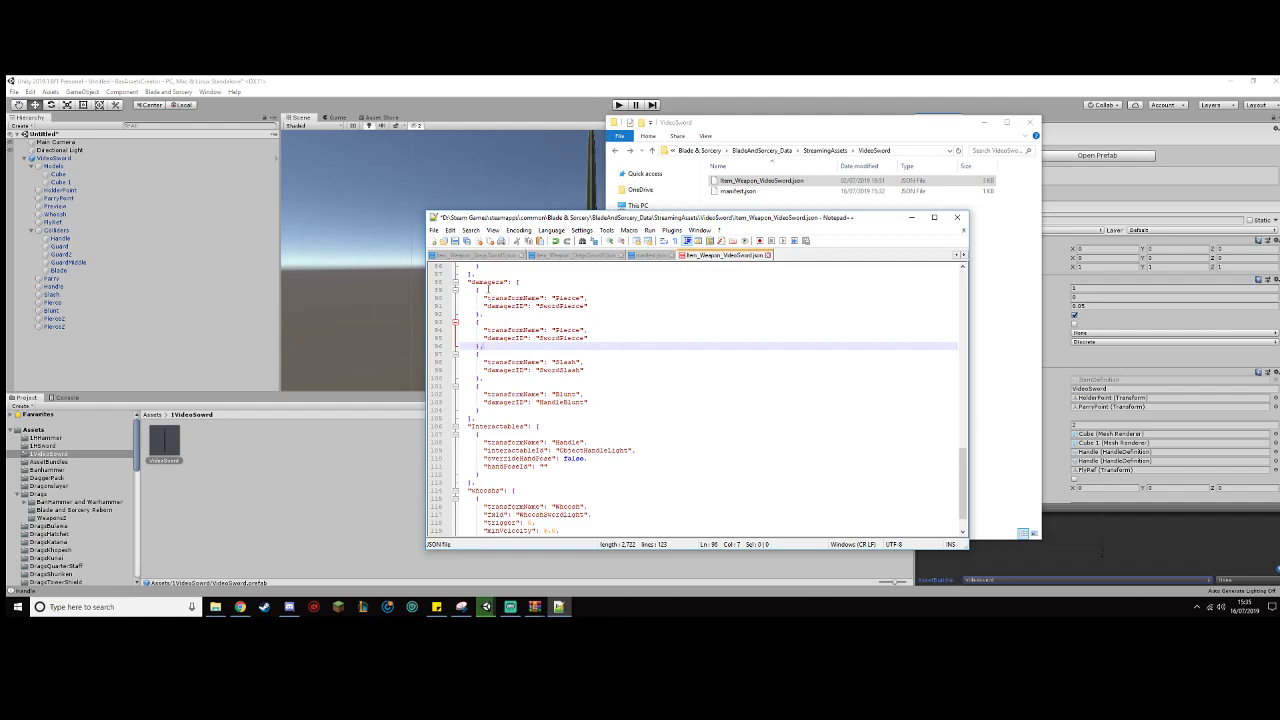
Step: Set the copied damager's transformName to "Pierce2" and its damagerID to "DaggerPierce", and save the file
left_click(585, 330)
type("2")
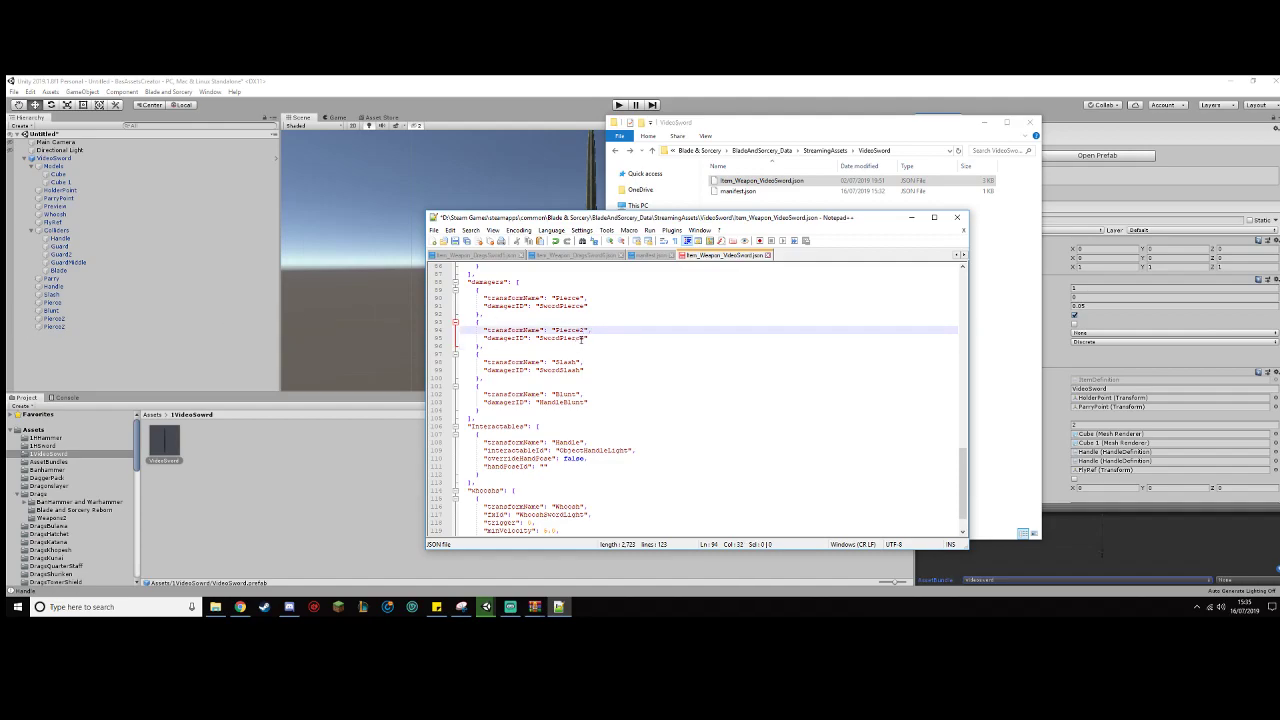
left_click_drag(585, 338, 537, 338)
type("DaggerPierc")
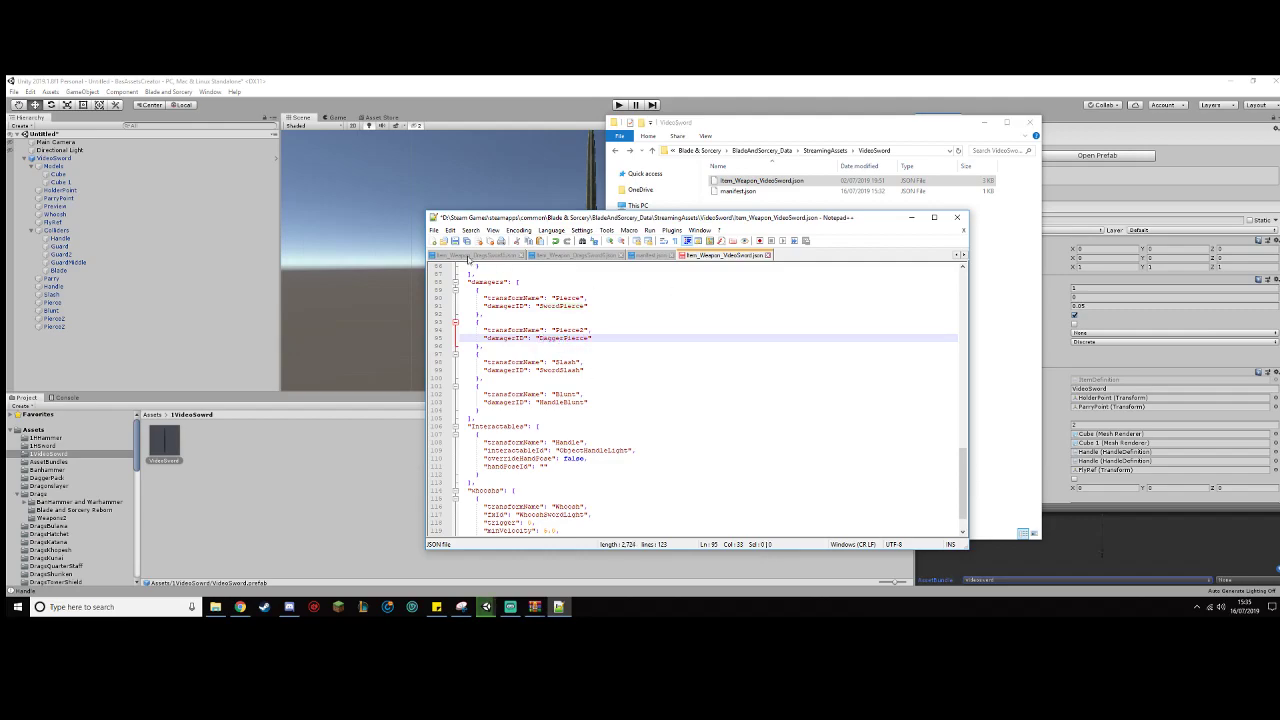
left_click(456, 242)
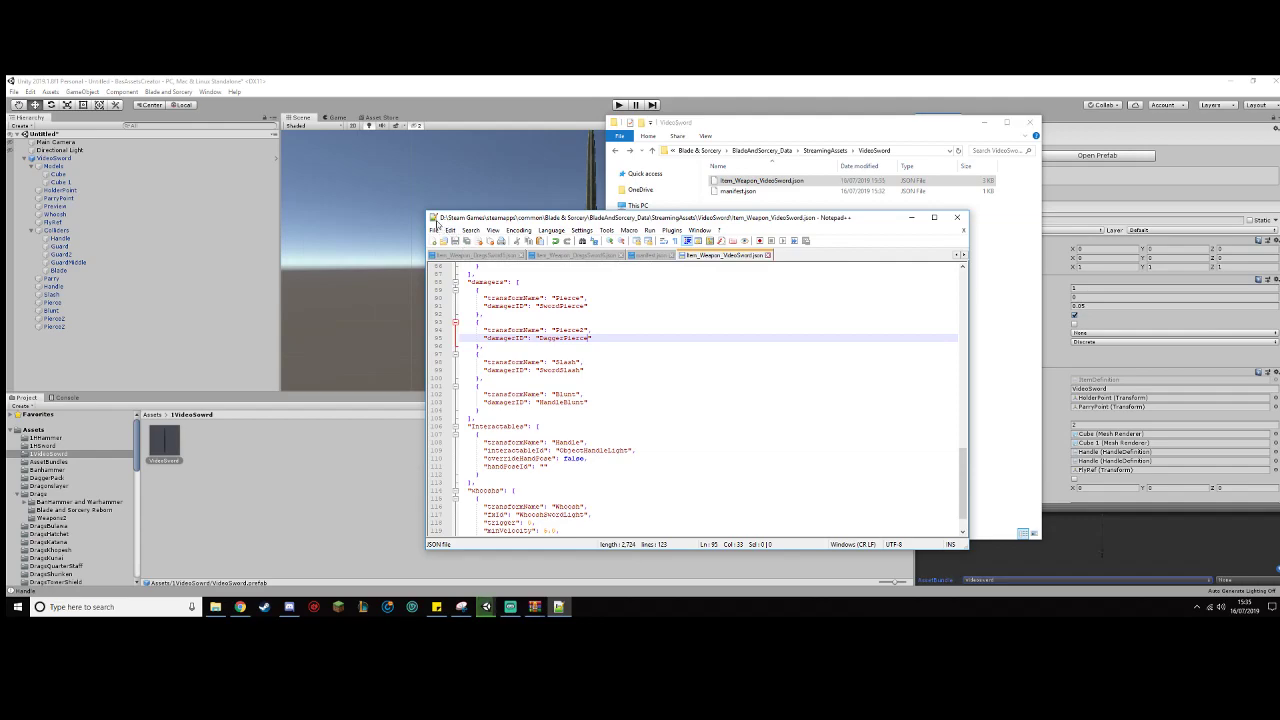
Step: Look through the game's default damager files in StreamingAssets\Default\Damagers and return to the VideoSword mod folder
mouse_move(291, 608)
left_click(218, 600)
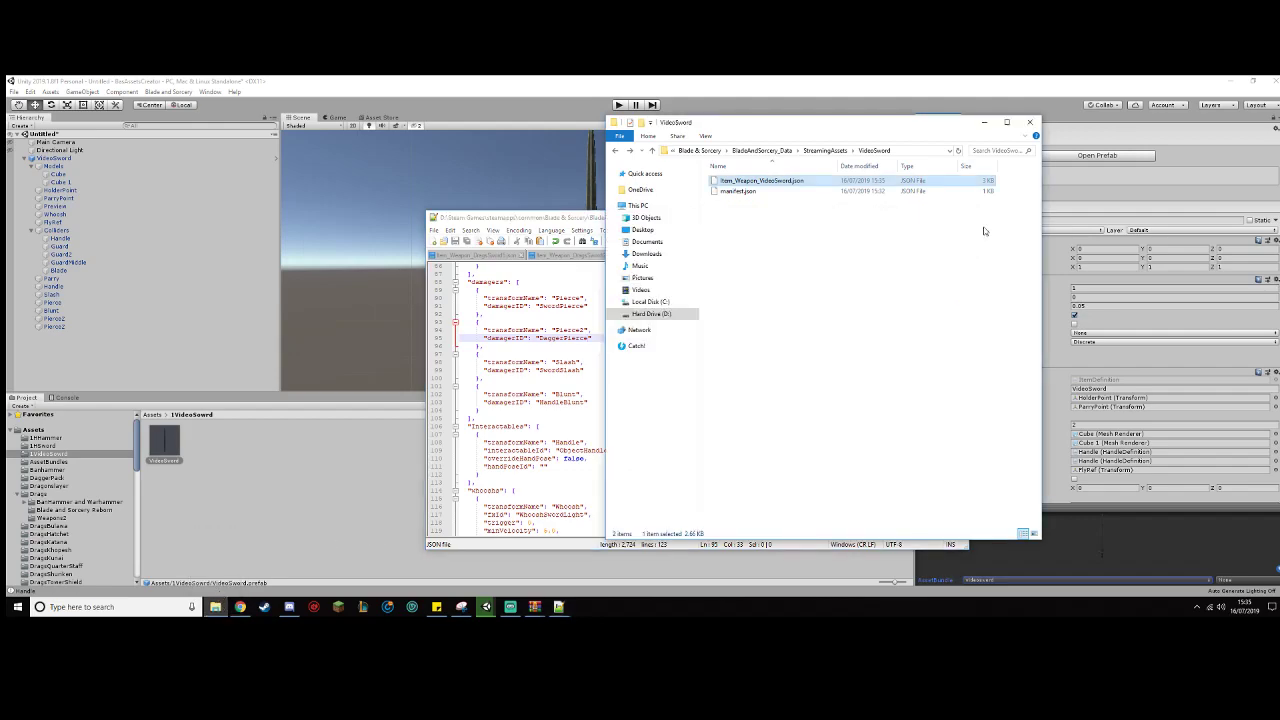
left_click(826, 155)
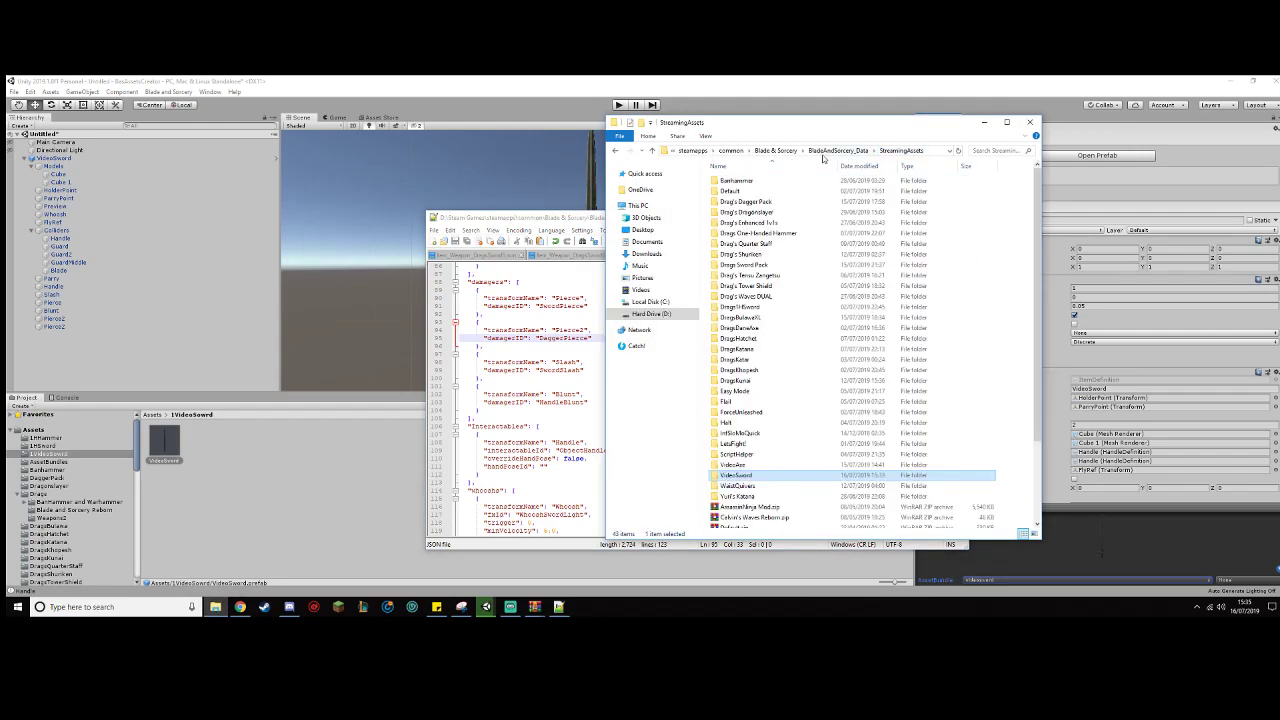
double_click(756, 193)
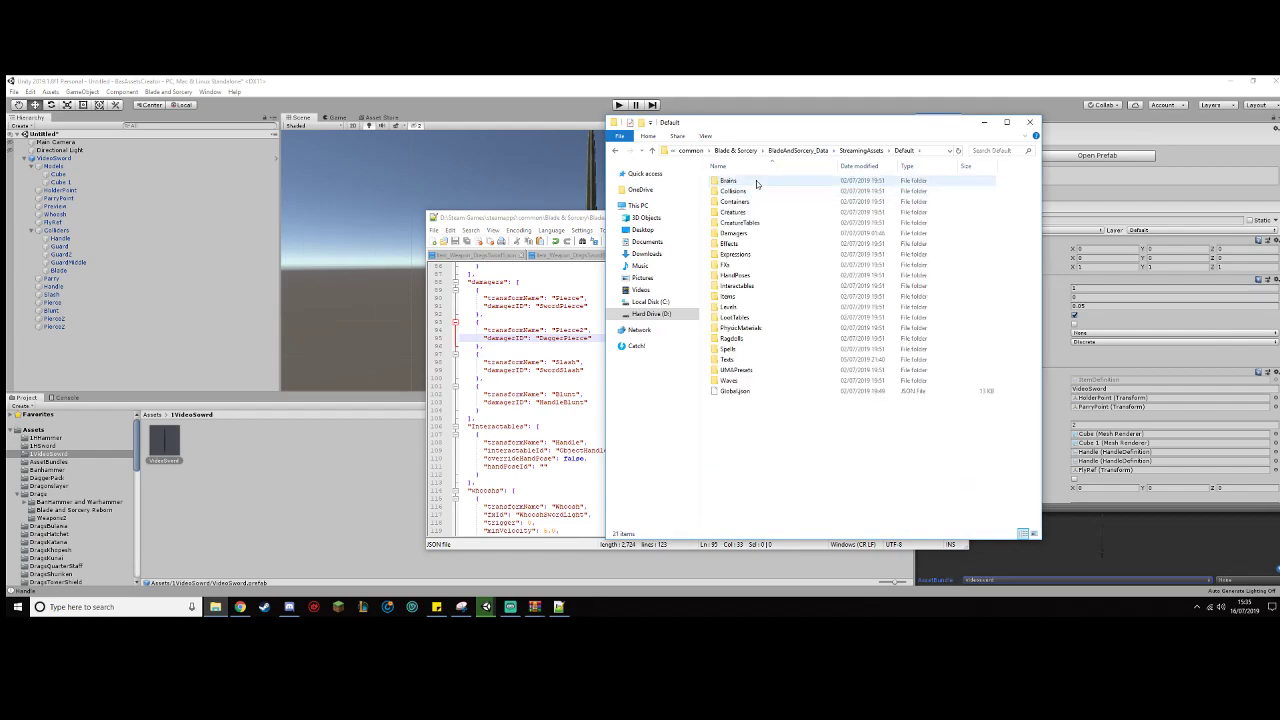
left_click(753, 233)
double_click(755, 223)
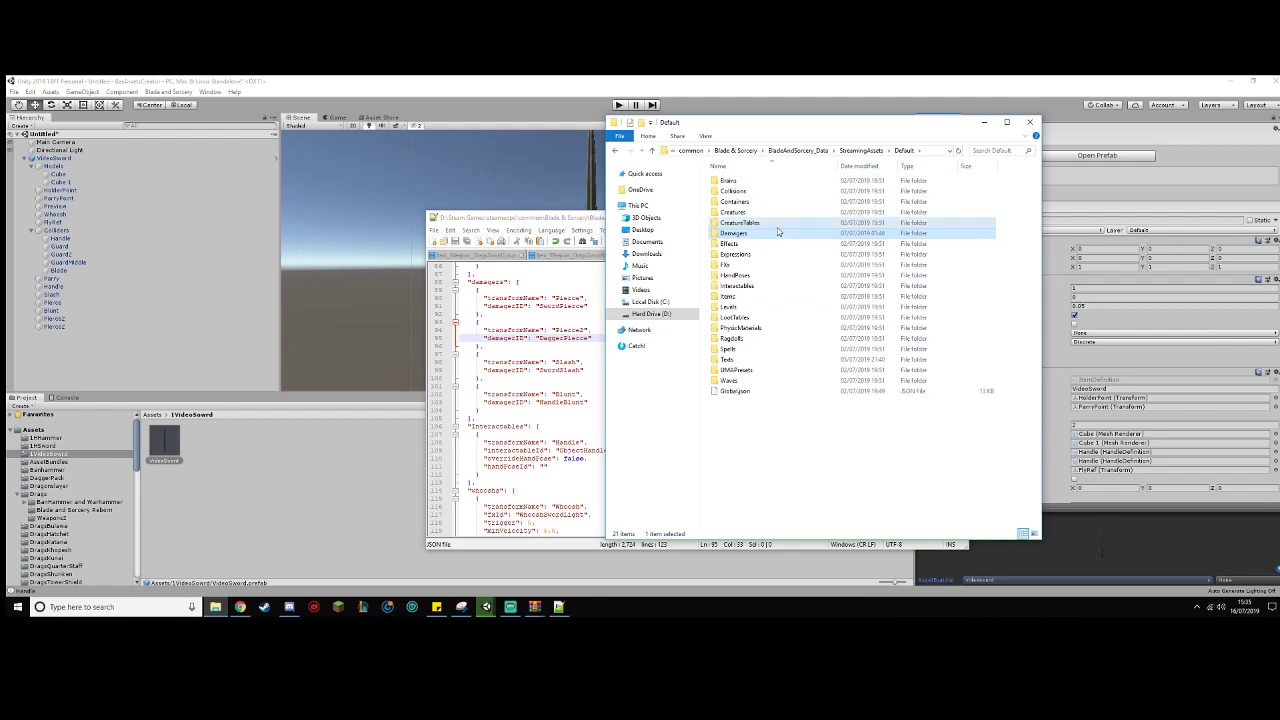
key("BackSpace")
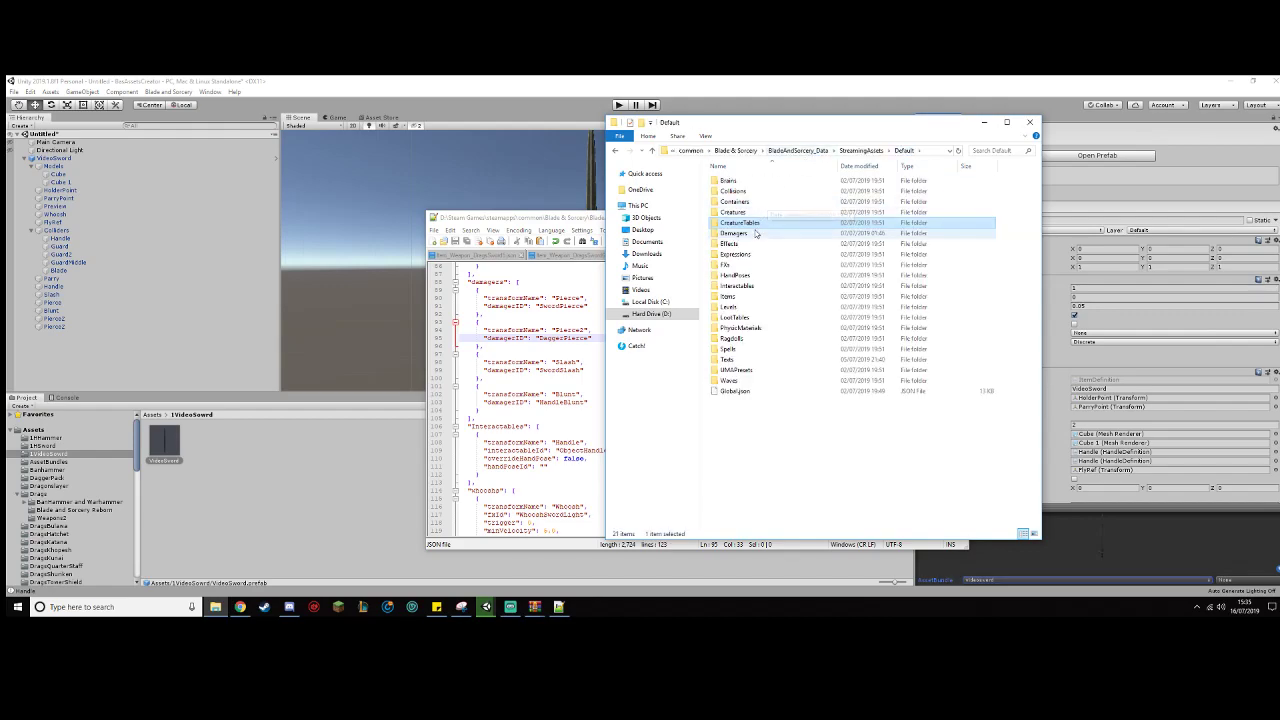
double_click(755, 233)
left_click_drag(776, 430, 758, 148)
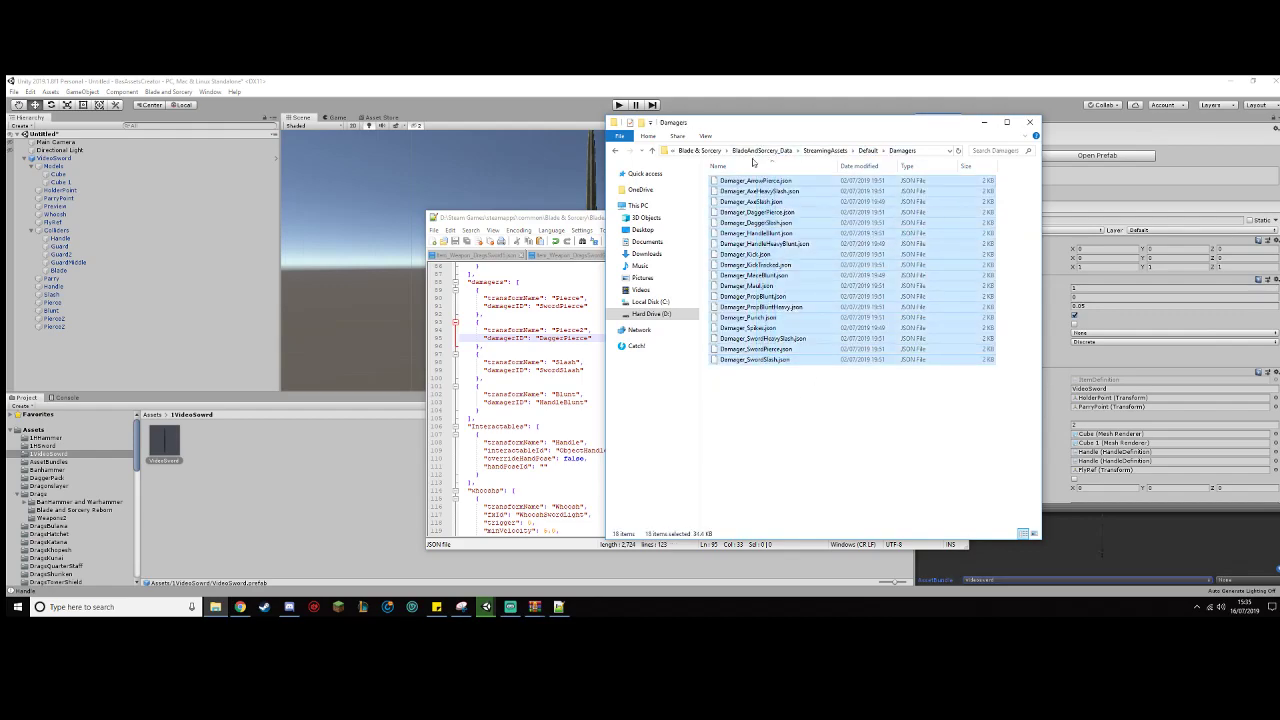
left_click(825, 150)
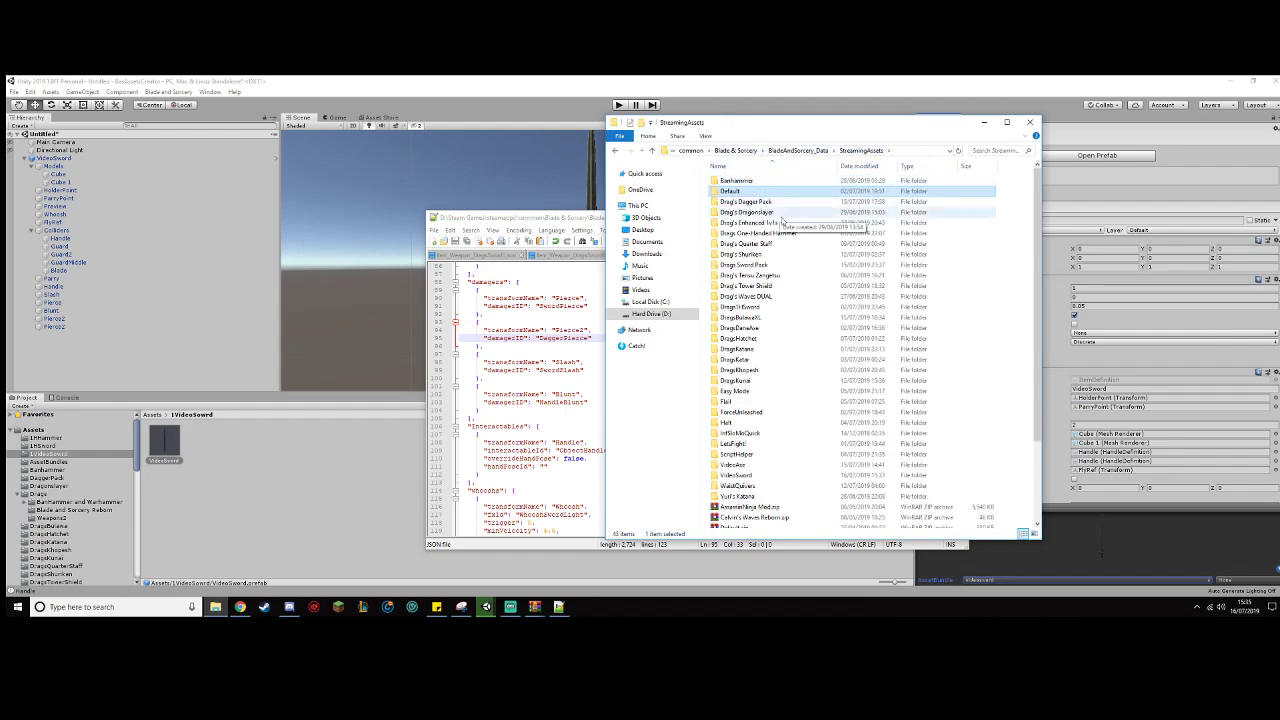
double_click(766, 476)
Step: Switch to Unity, find the built videosword bundle in the AssetBundles folder and reveal it in File Explorer
left_click(312, 520)
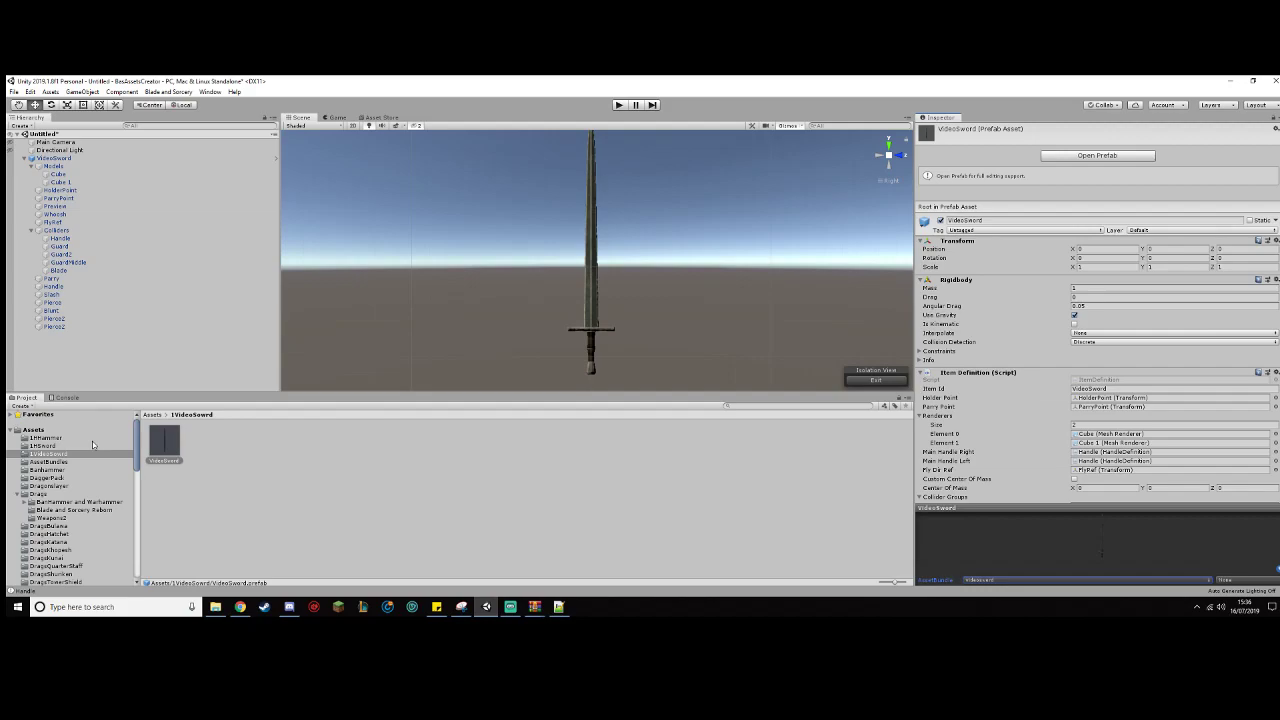
left_click(559, 607)
left_click(92, 478)
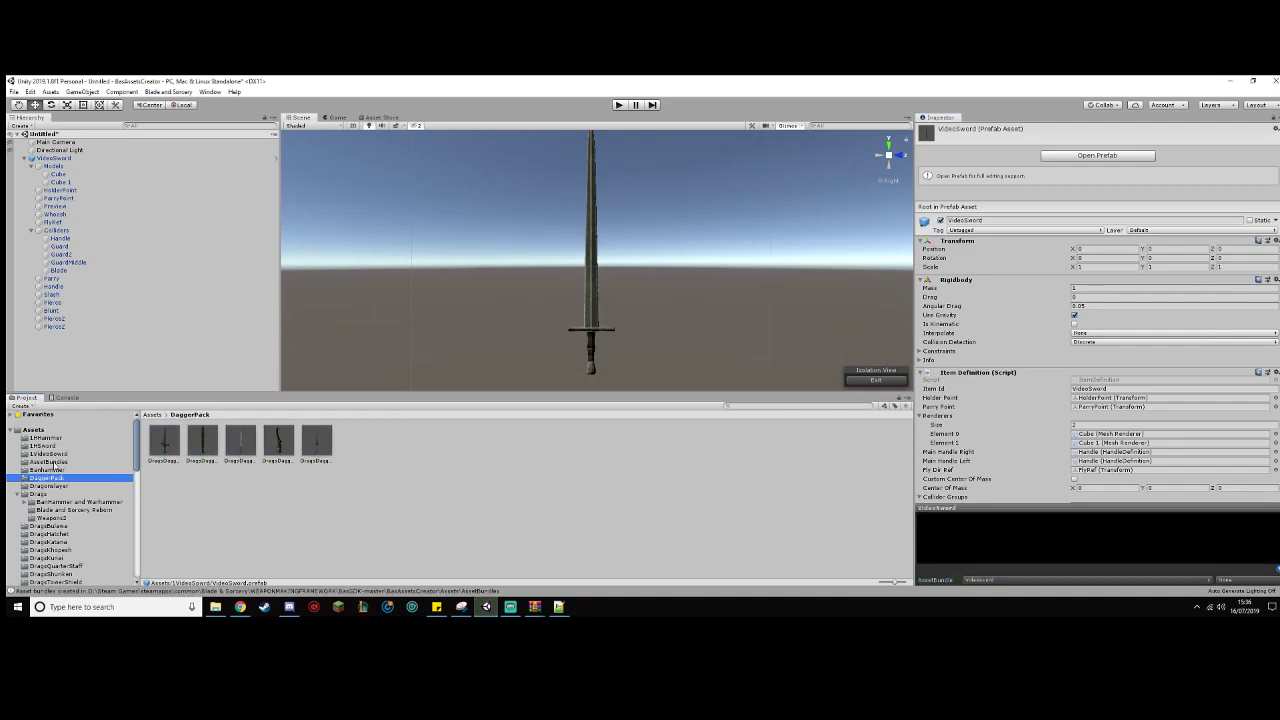
left_click(50, 462)
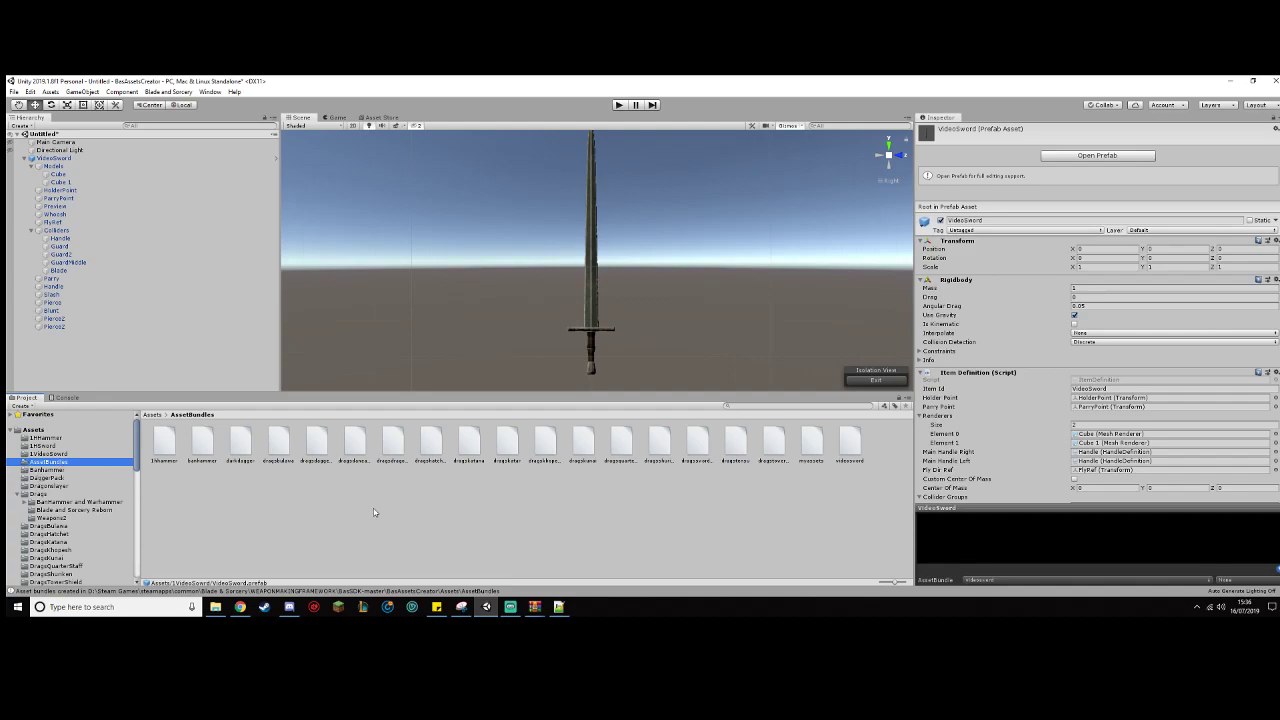
right_click(849, 452)
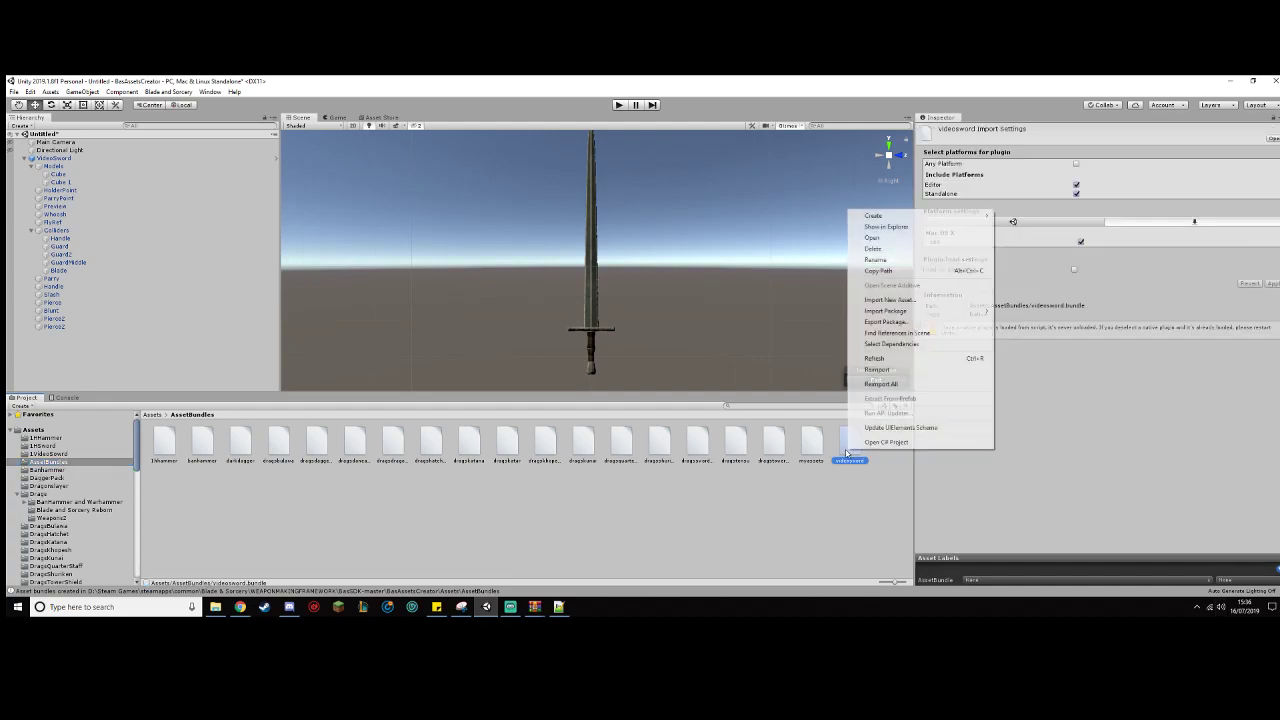
left_click(890, 228)
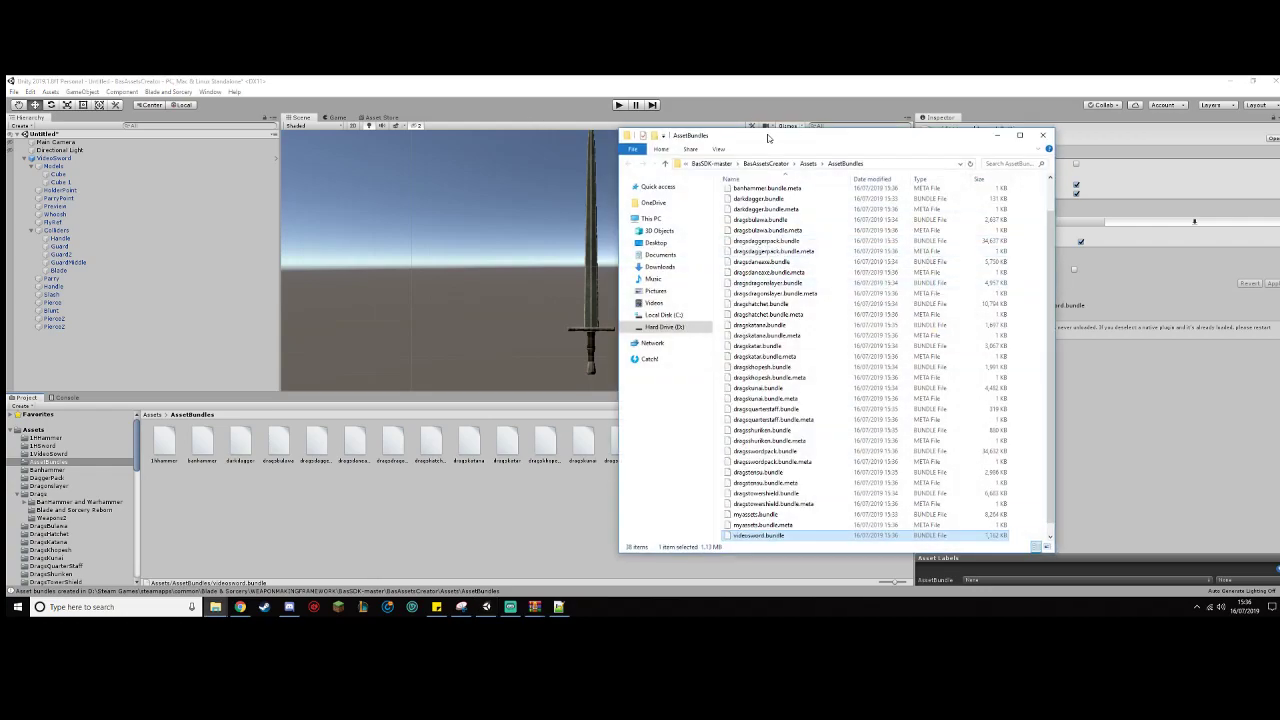
Step: Copy videosword.bundle from the AssetBundles folder into the VideoSword mod folder
left_click_drag(767, 136, 474, 122)
scroll(476, 358, "down", 1)
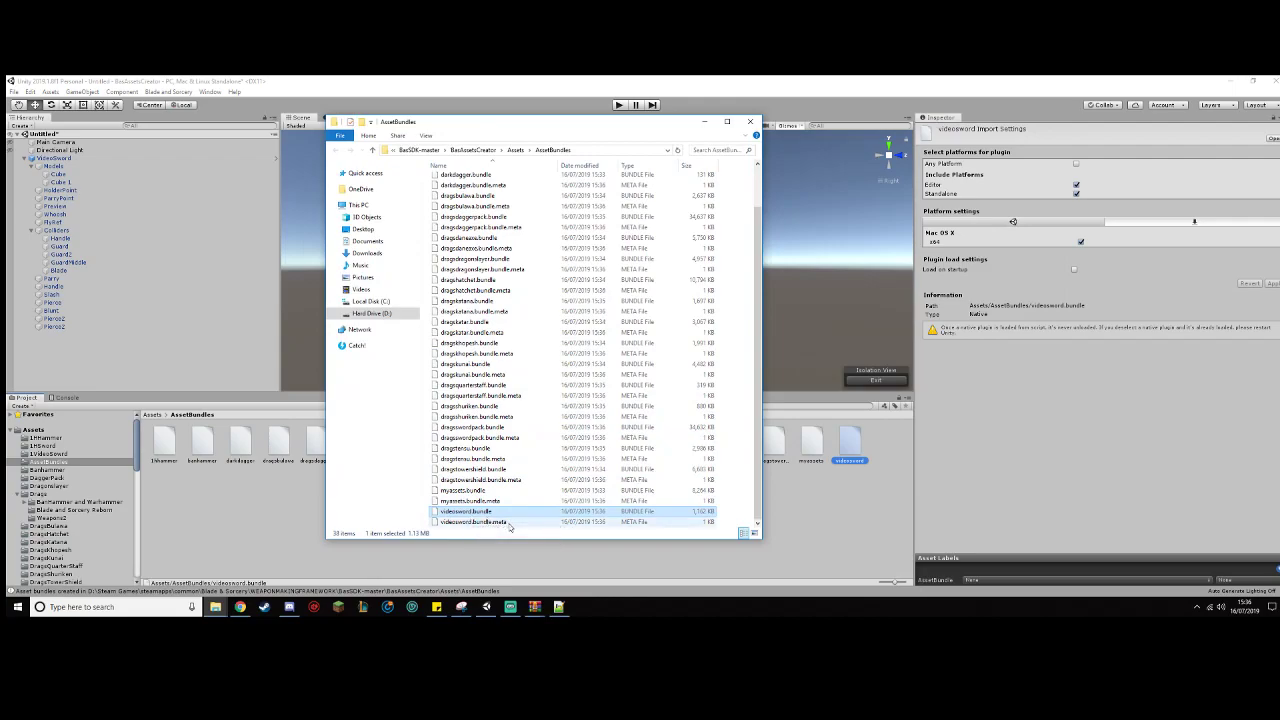
mouse_move(222, 609)
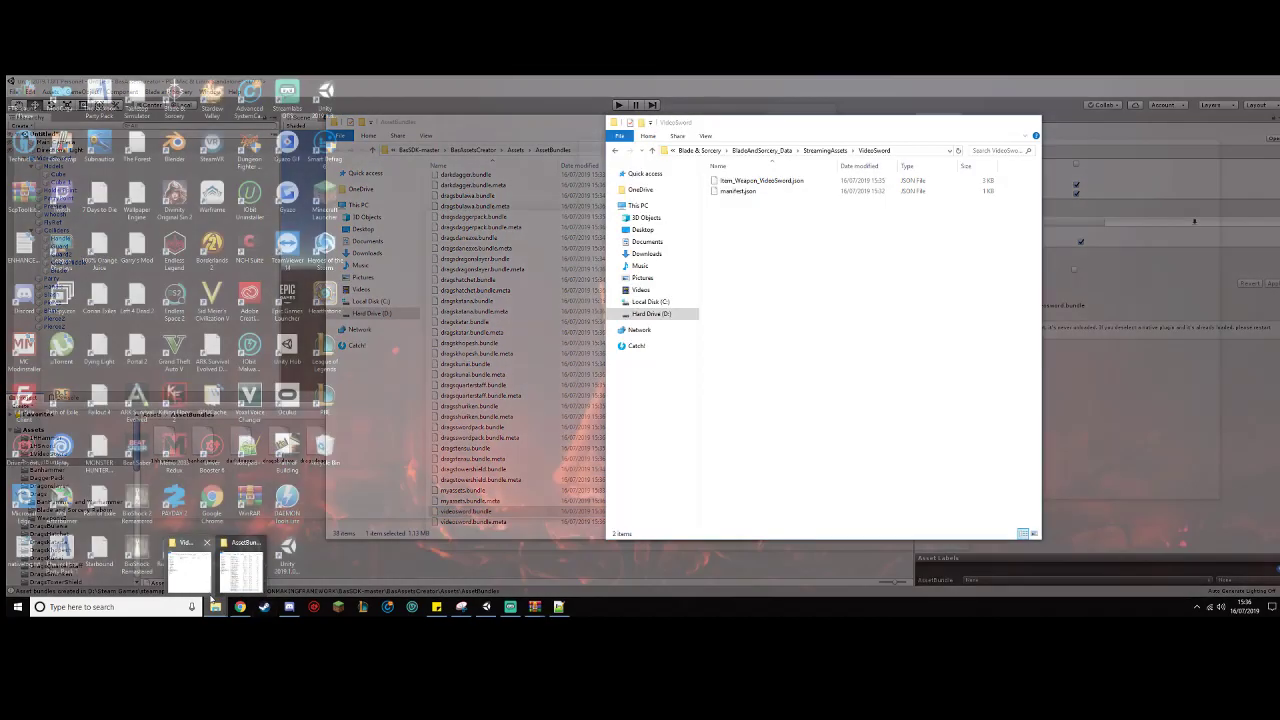
left_click(190, 565)
key("ctrl+v")
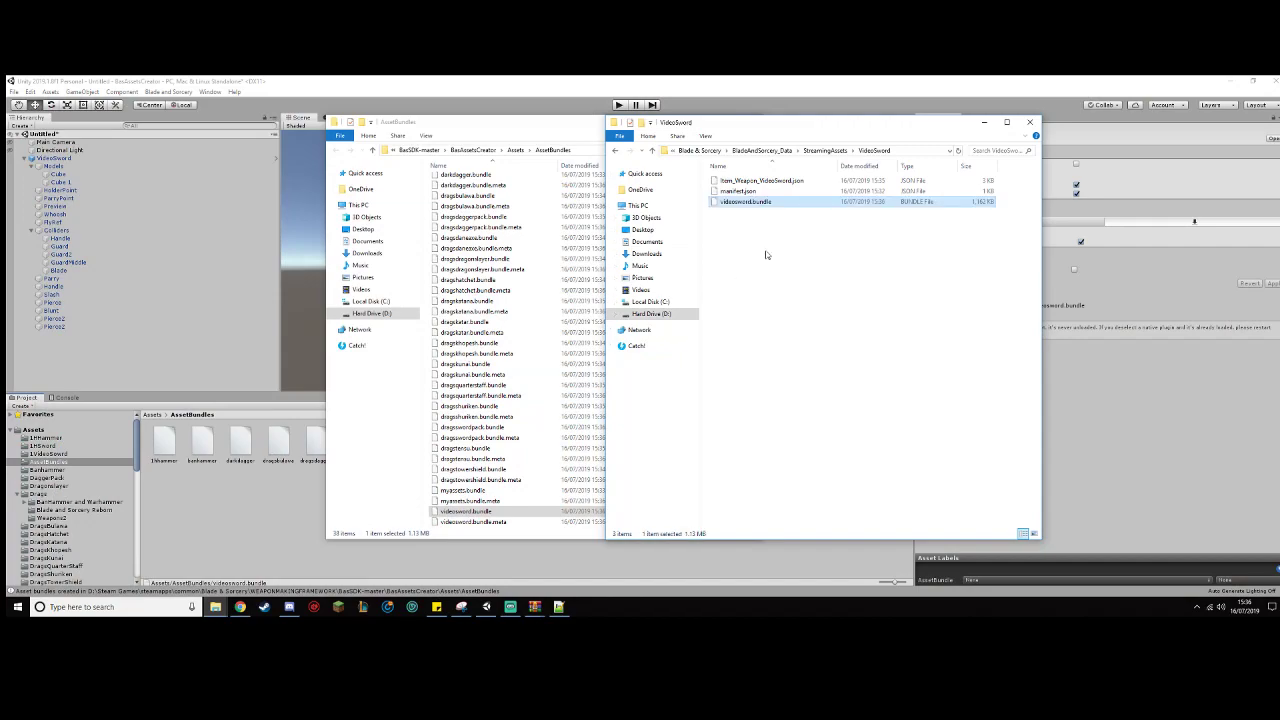
Step: Reopen Item_Weapon_VideoSword.json in Notepad++ and review its module and damager entries
right_click(806, 182)
left_click(850, 220)
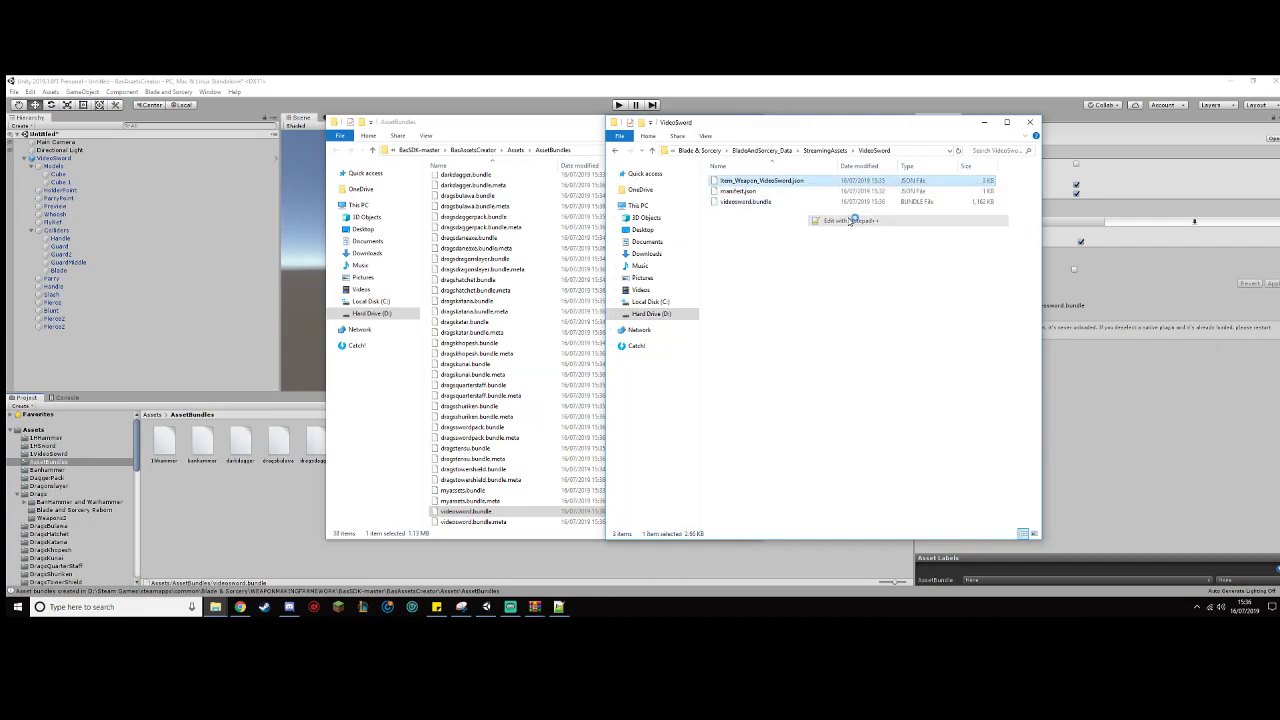
scroll(547, 446, "down", 2)
scroll(551, 440, "up", 8)
scroll(559, 428, "down", 4)
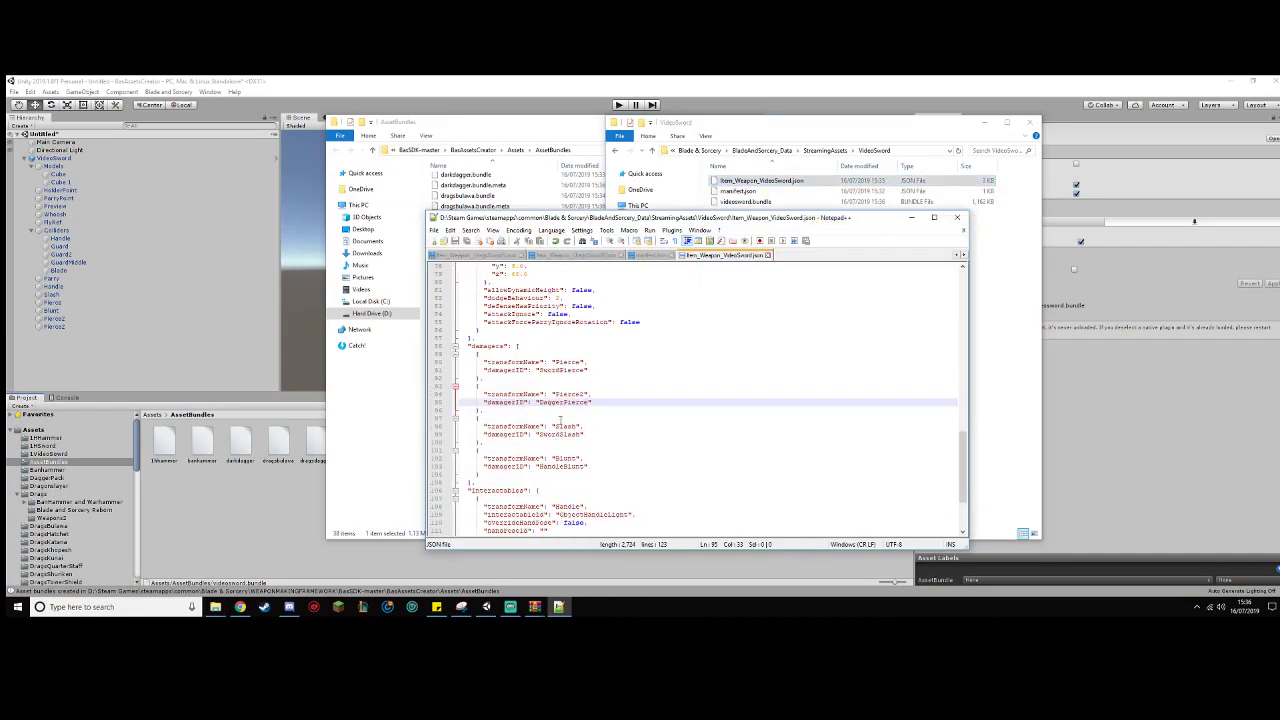
scroll(560, 420, "down", 4)
scroll(558, 425, "up", 10)
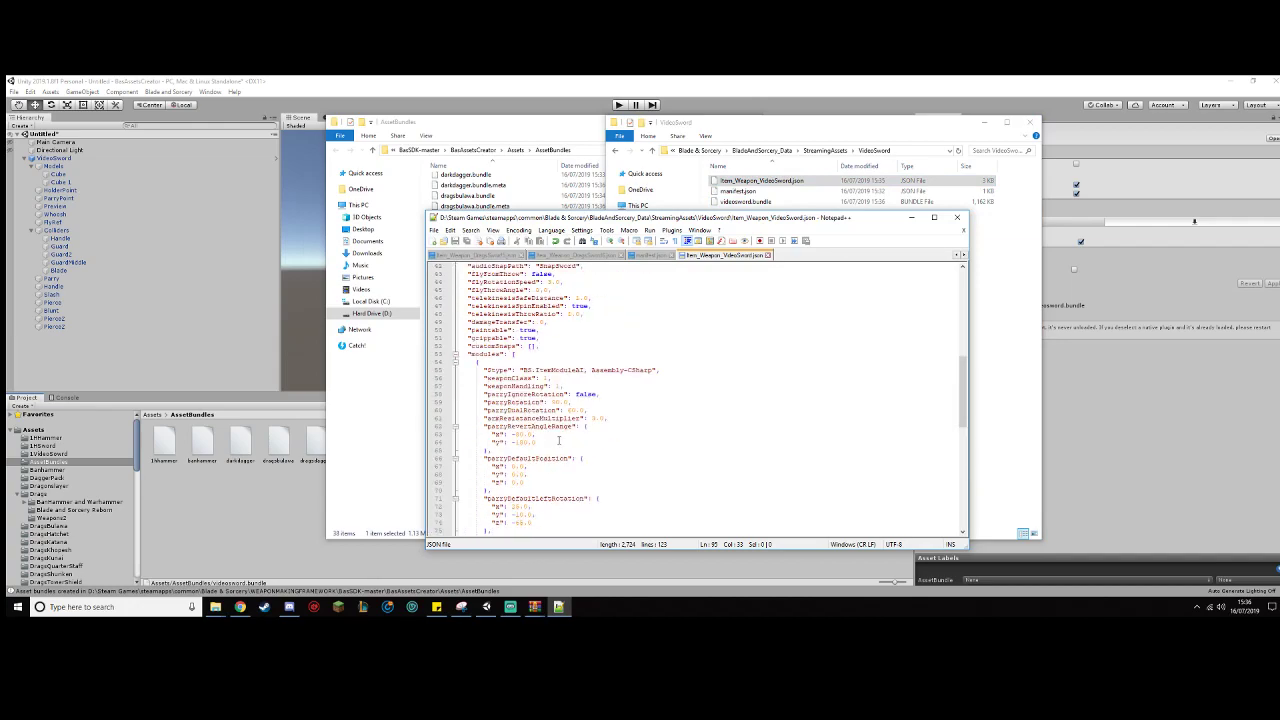
scroll(559, 440, "down", 6)
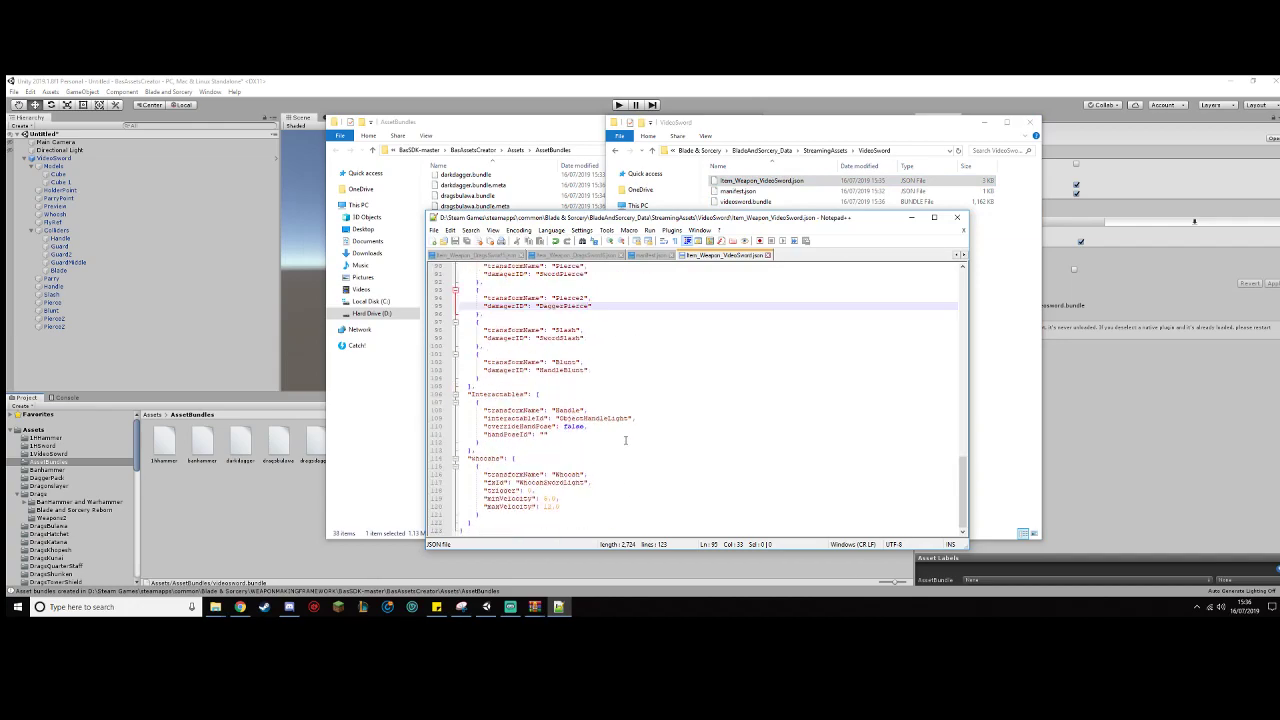
Step: Examine the handle's interactableId, the whoosh fxId and the rest of the weapon file, and close Notepad++
left_click_drag(629, 418, 606, 418)
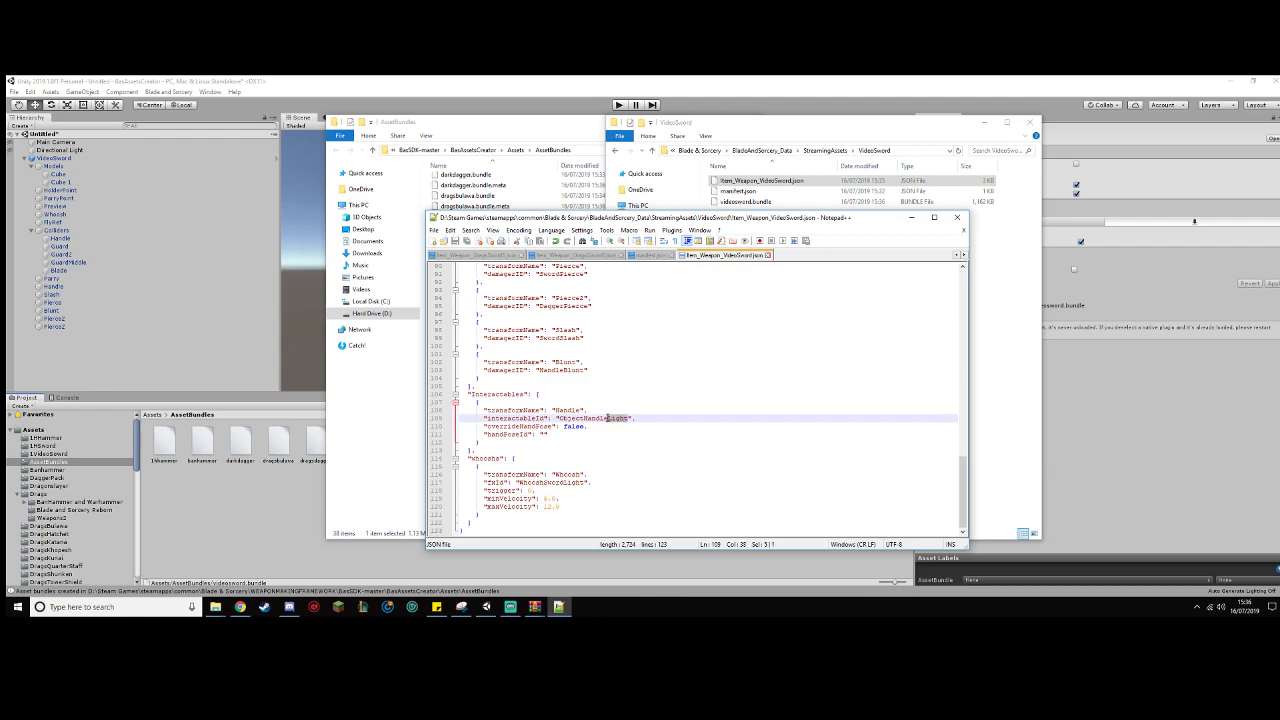
mouse_move(583, 489)
left_mouse_down()
mouse_move(567, 482)
mouse_move(578, 484)
left_mouse_up()
left_click(560, 483)
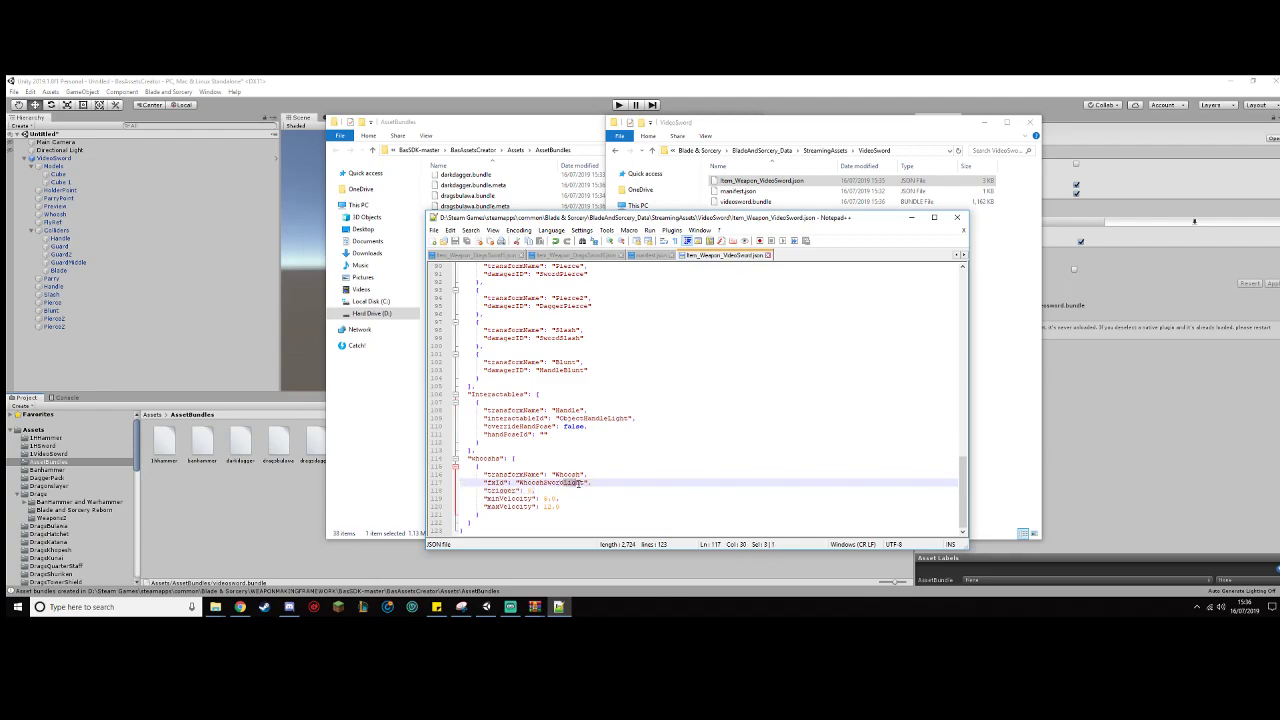
left_click(610, 425)
left_click_drag(606, 416, 622, 420)
double_click(627, 418)
scroll(621, 428, "up", 13)
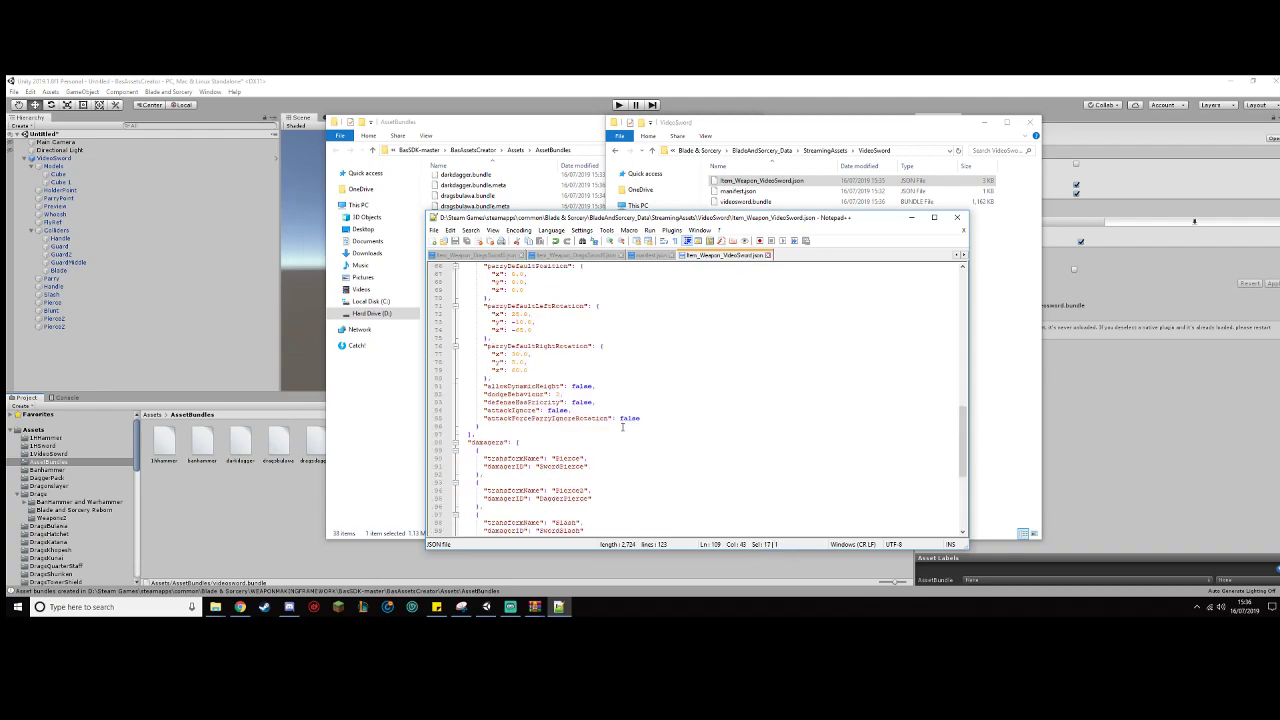
scroll(621, 428, "up", 16)
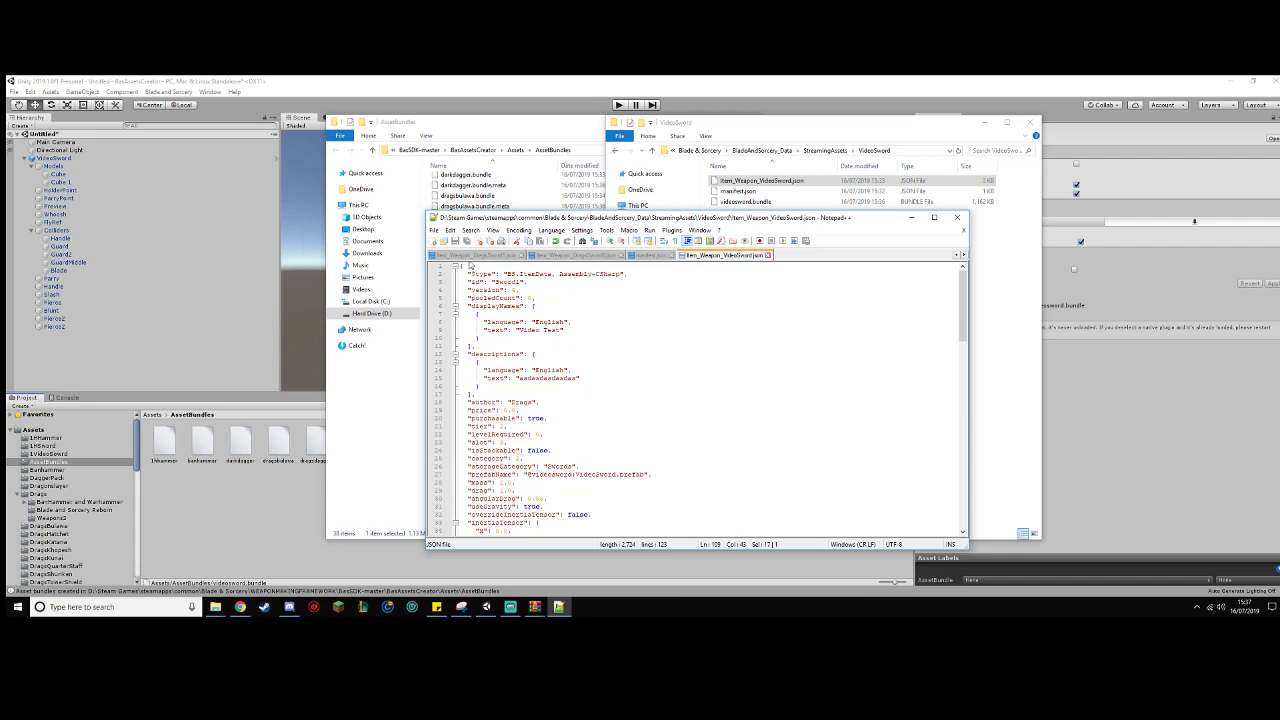
left_click(957, 217)
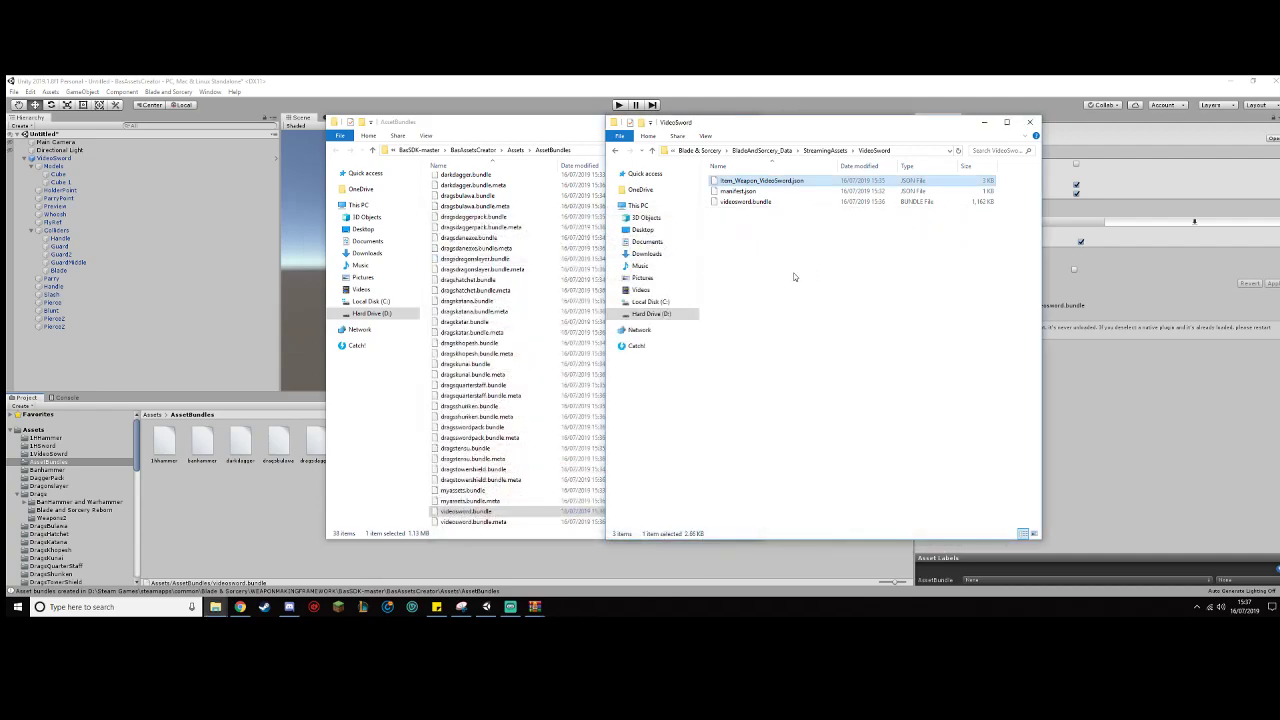
left_click(66, 158)
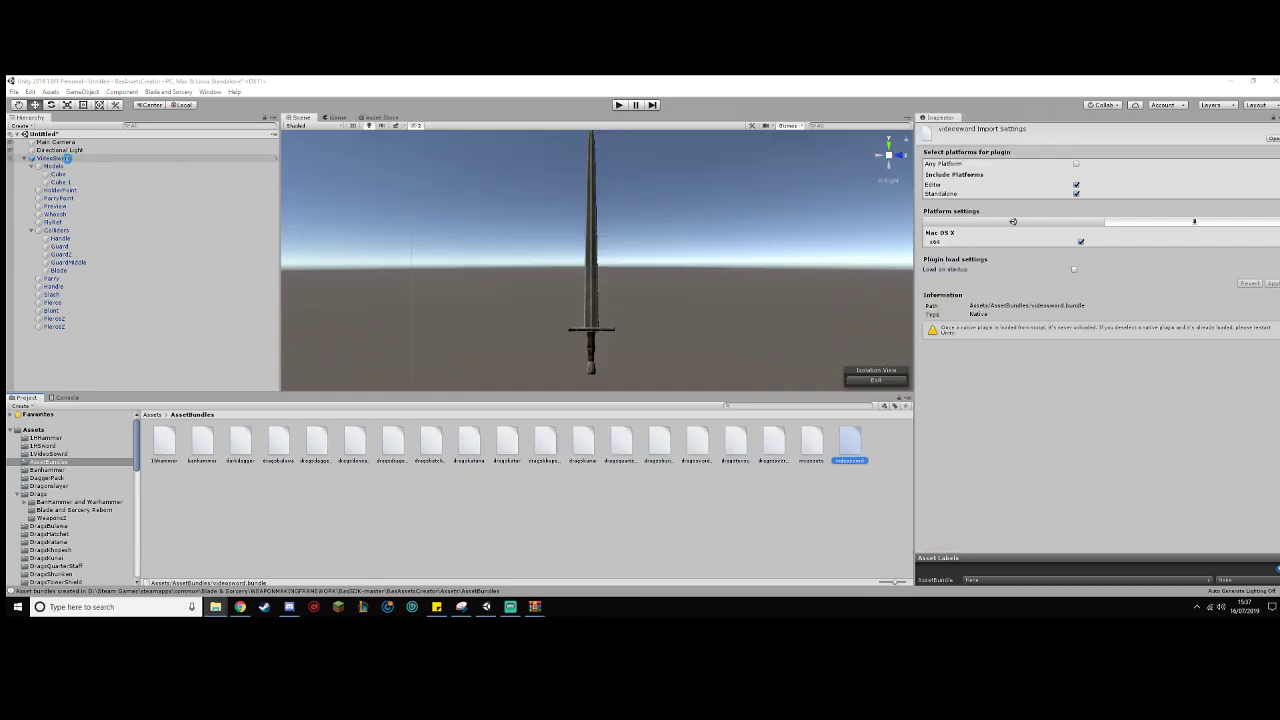
right_click(66, 158)
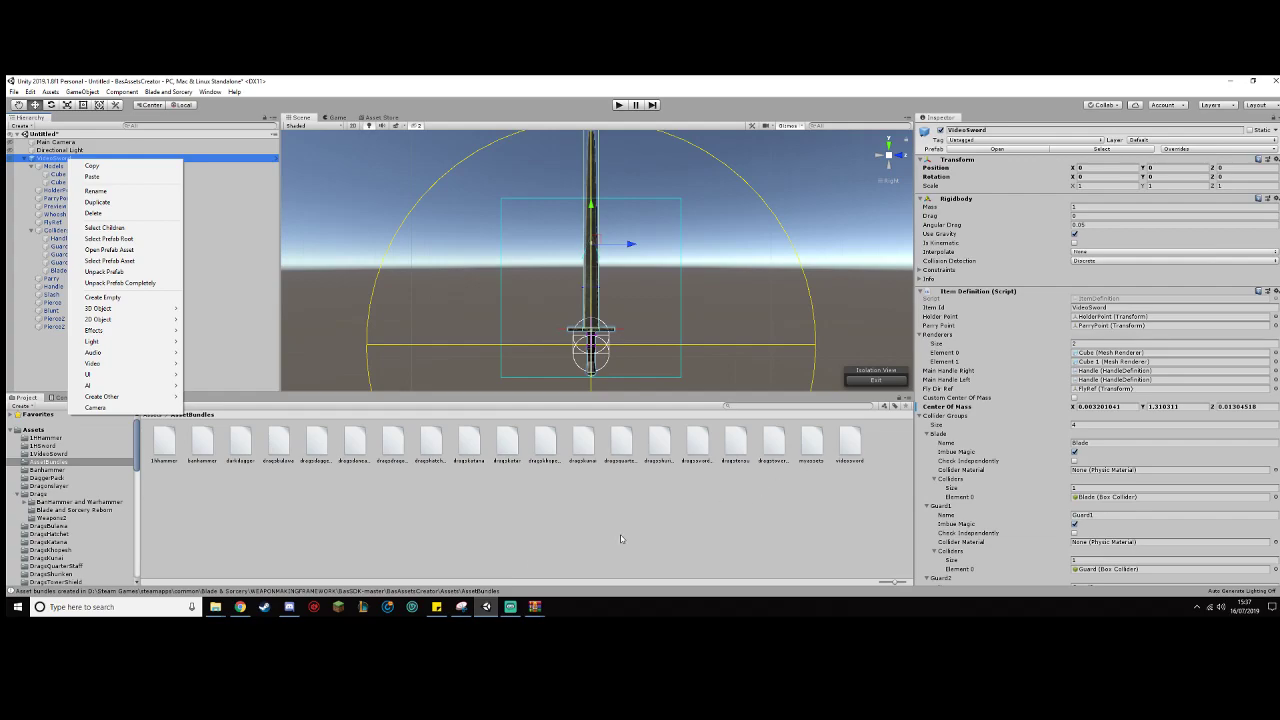
mouse_move(499, 613)
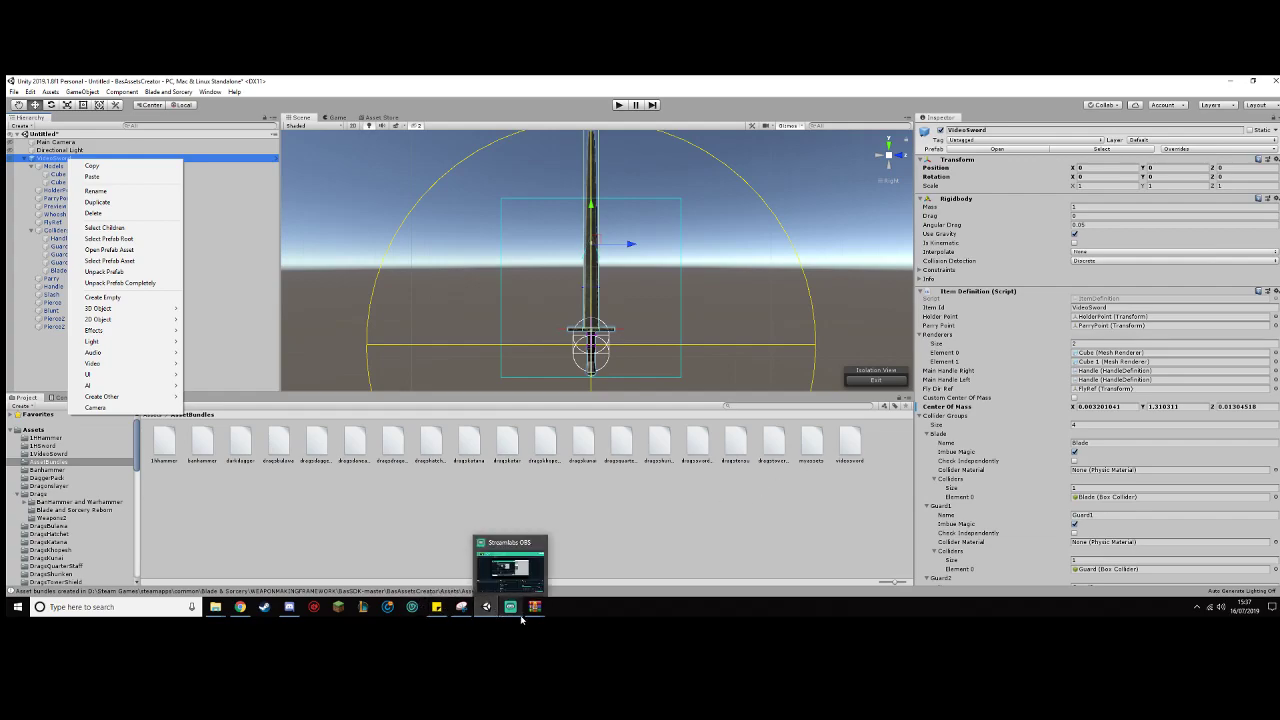